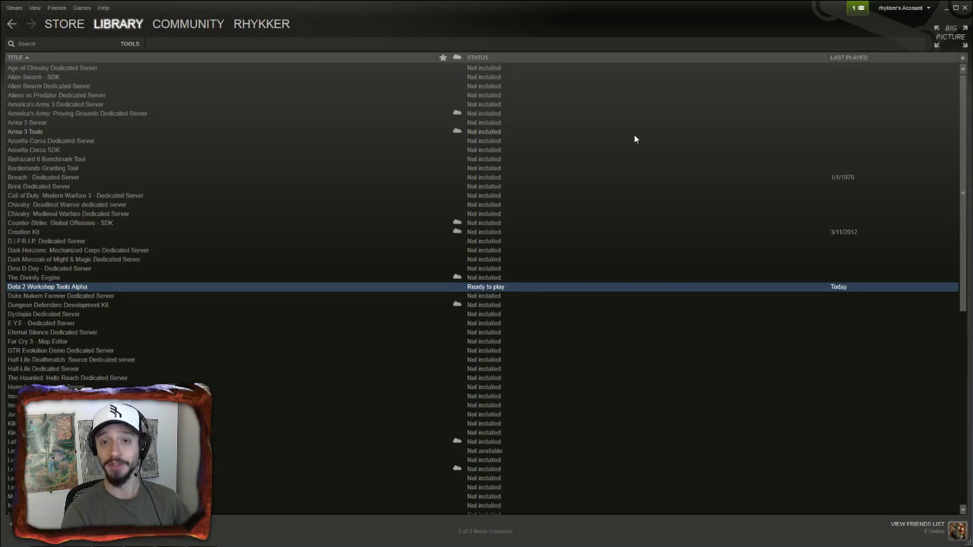
Launch Dota 2 Workshop Tools Alpha and create a new addon named Custom_dota_pvp from the existing dota_pvp addon.
{"action": "right_click", "coordinate": [336, 288]}
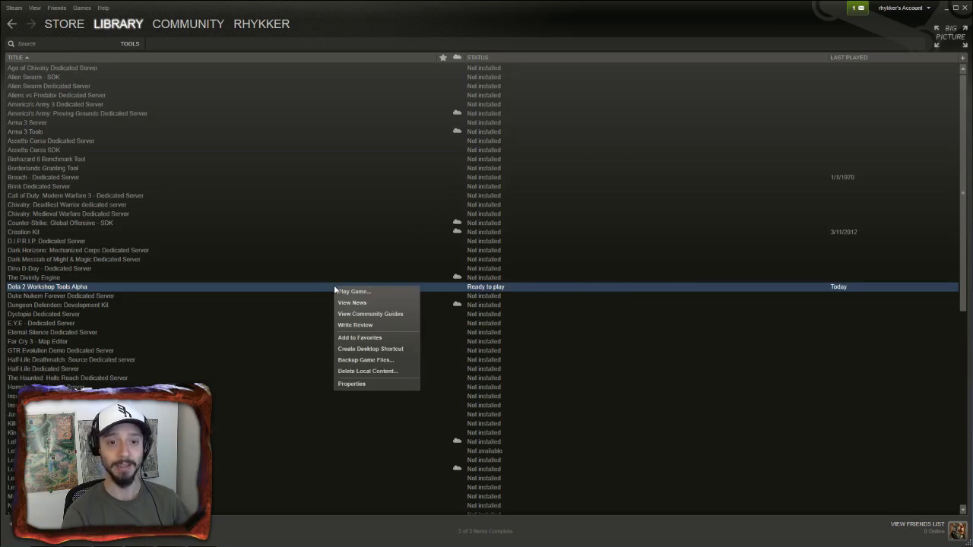
{"action": "left_click", "coordinate": [348, 292]}
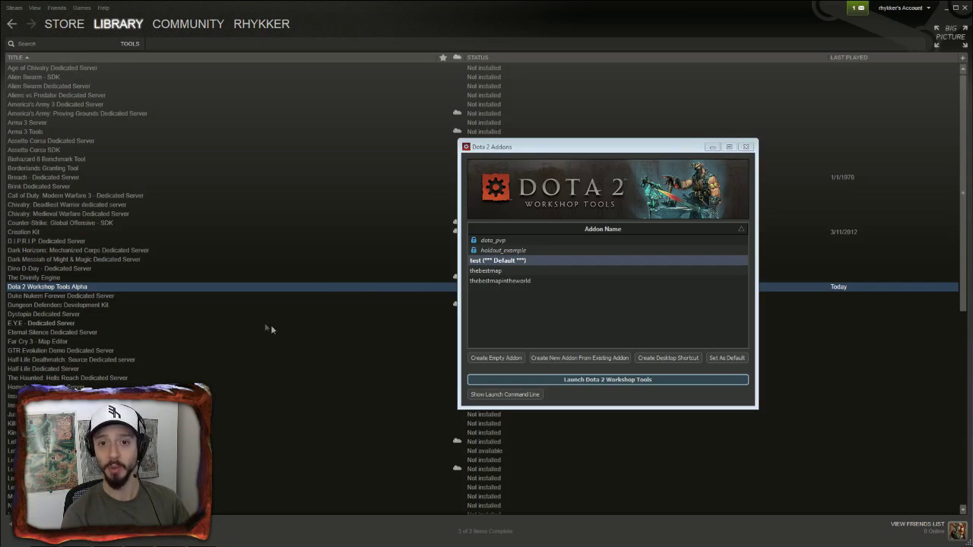
{"action": "left_click", "coordinate": [492, 242]}
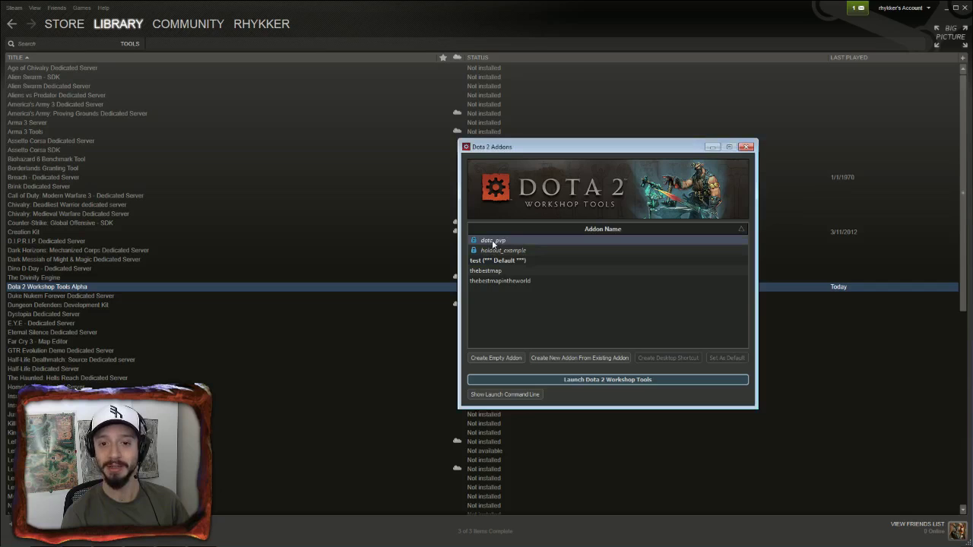
{"action": "left_click", "coordinate": [563, 358]}
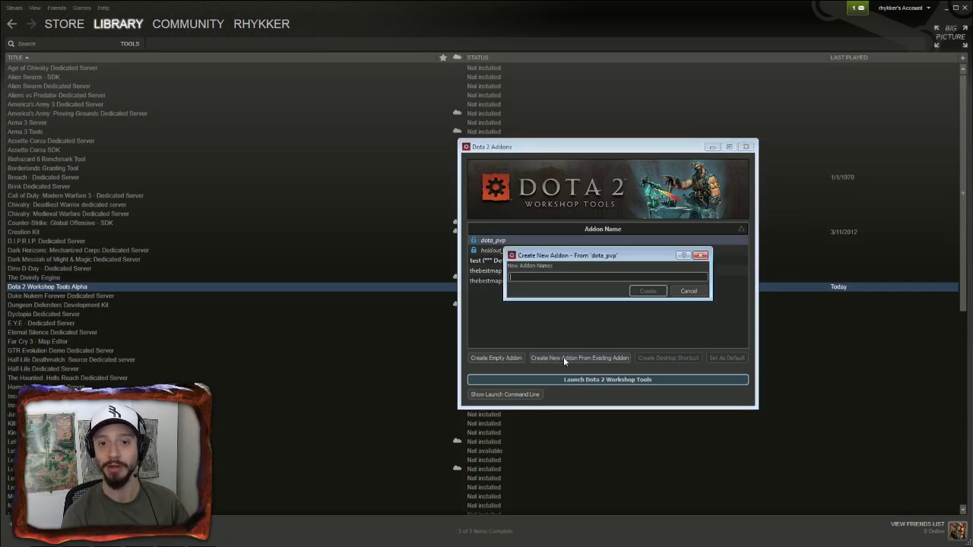
{"action": "type", "text": "Custo"}
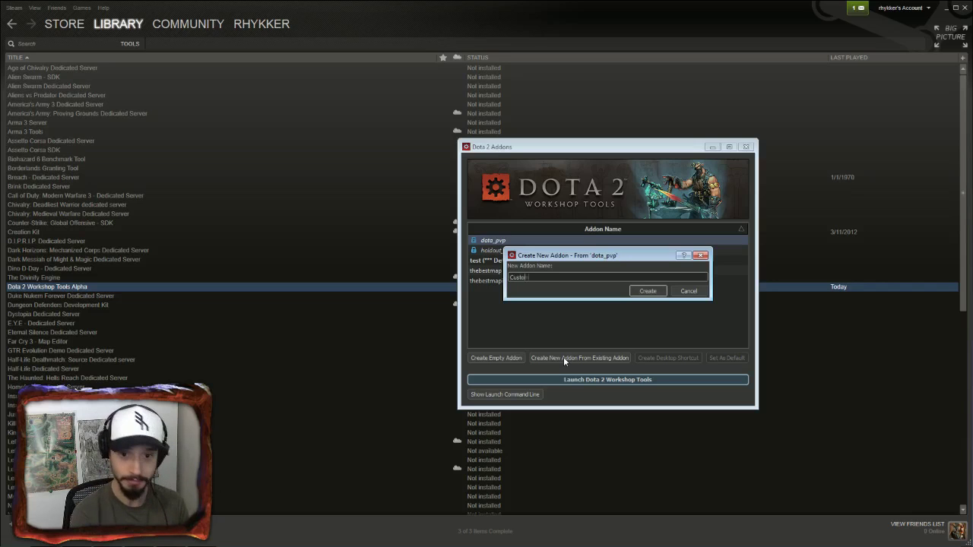
{"action": "type", "text": "m_dota_pvp"}
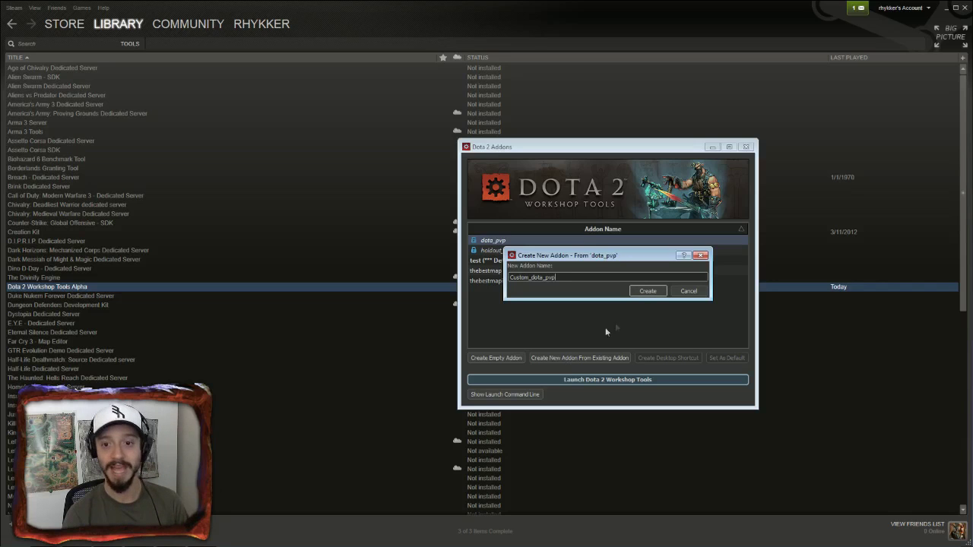
{"action": "left_click", "coordinate": [646, 292]}
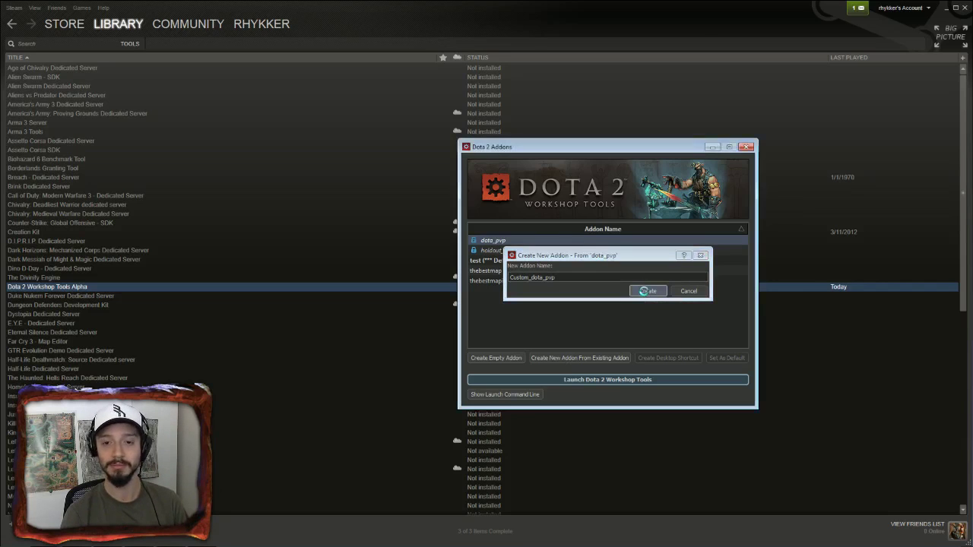
Launch the workshop tools for the new addon and start a new map in Hammer.
{"action": "left_click", "coordinate": [605, 381]}
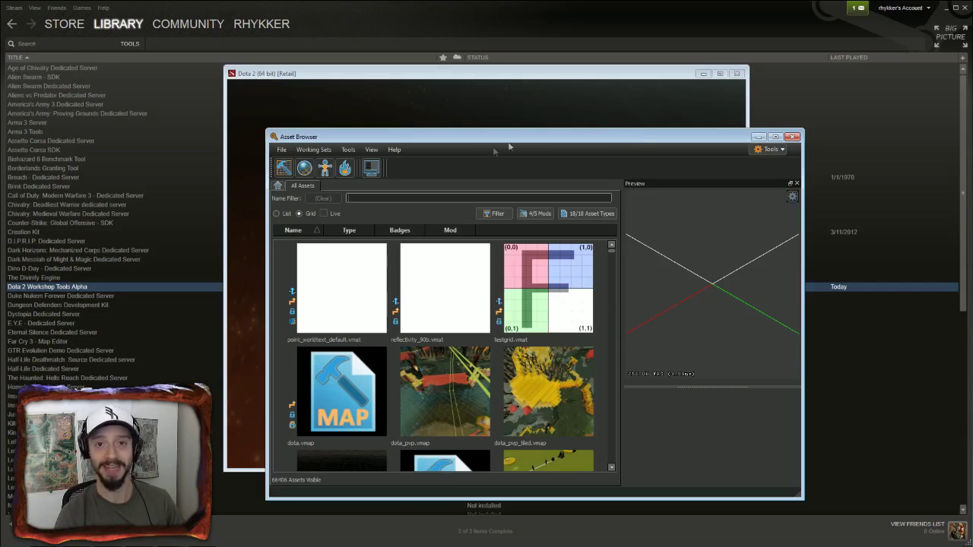
{"action": "left_click", "coordinate": [283, 169]}
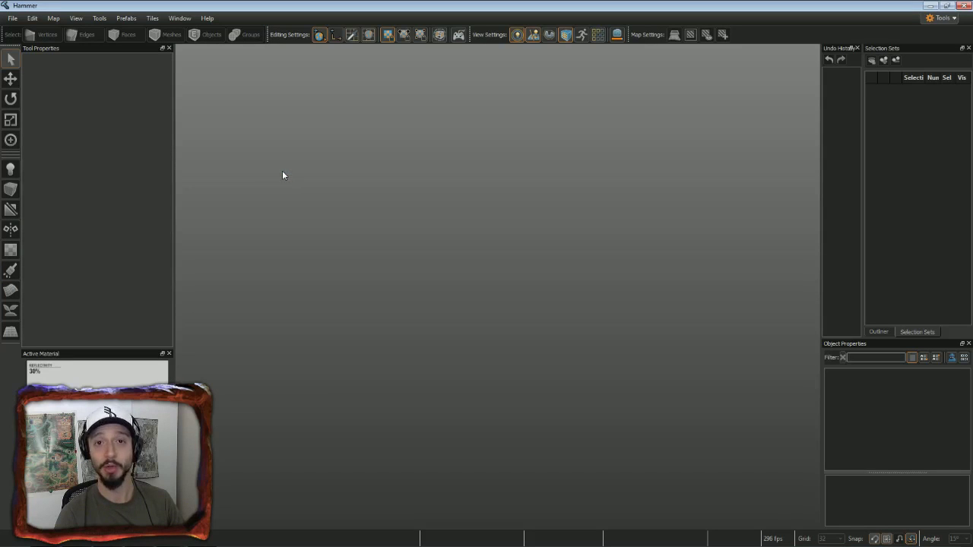
{"action": "left_click", "coordinate": [12, 17]}
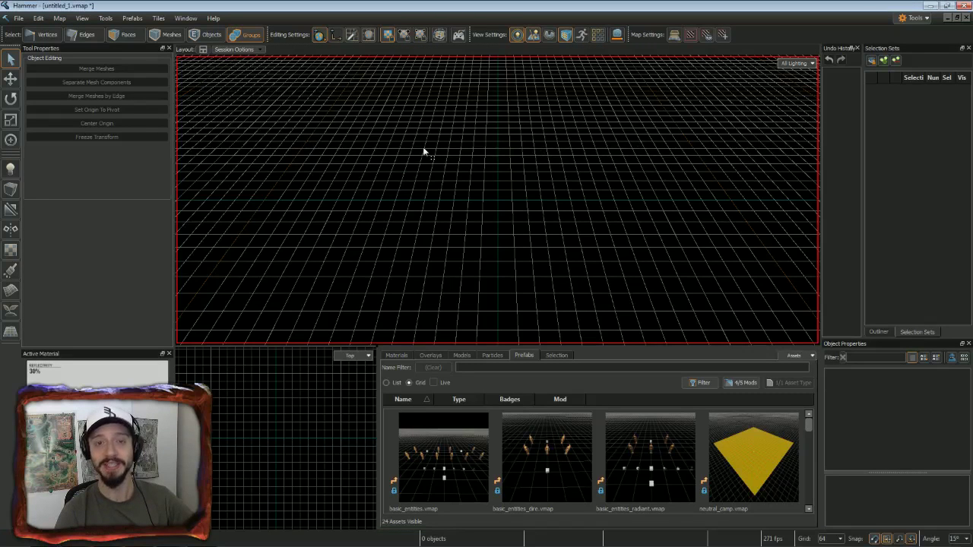
Save the new map as kickass_dota_map in the addon's maps folder.
{"action": "left_click", "coordinate": [17, 19]}
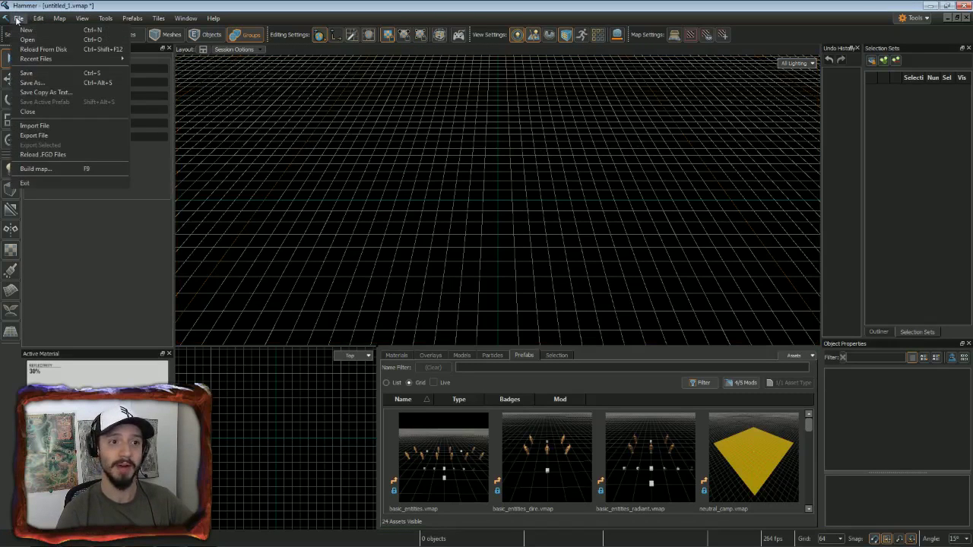
{"action": "left_click", "coordinate": [27, 73]}
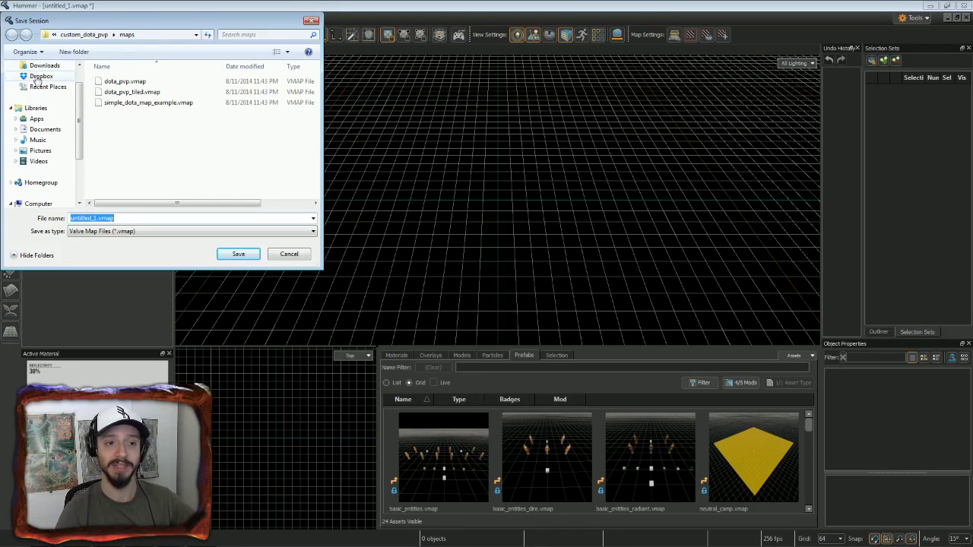
{"action": "type", "text": "kickass_dopta"}
{"action": "key", "text": "BackSpace"}
{"action": "key", "text": "BackSpace"}
{"action": "key", "text": "BackSpace"}
{"action": "type", "text": "ta_map"}
{"action": "key", "text": "Return"}
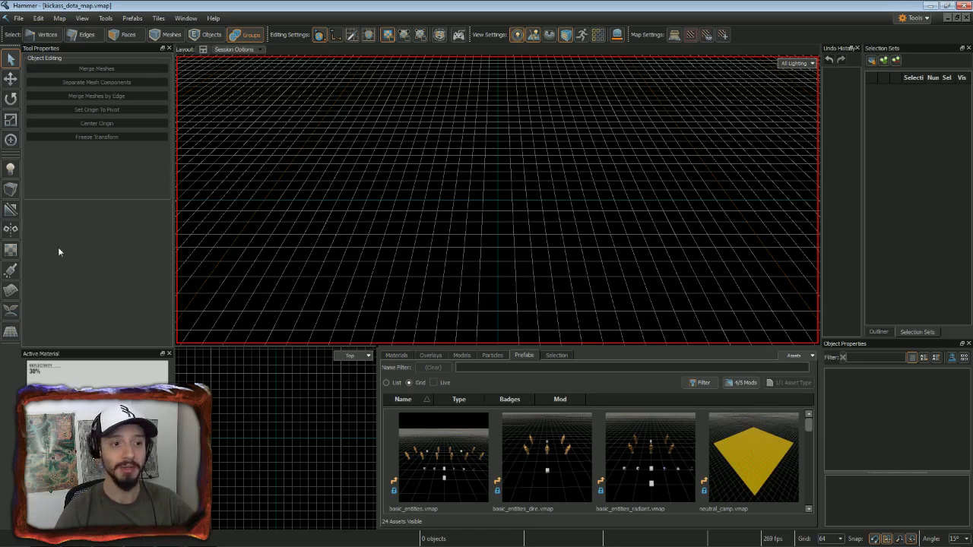
Activate the tile editor and create a Dota tile grid for the map.
{"action": "left_click", "coordinate": [11, 331]}
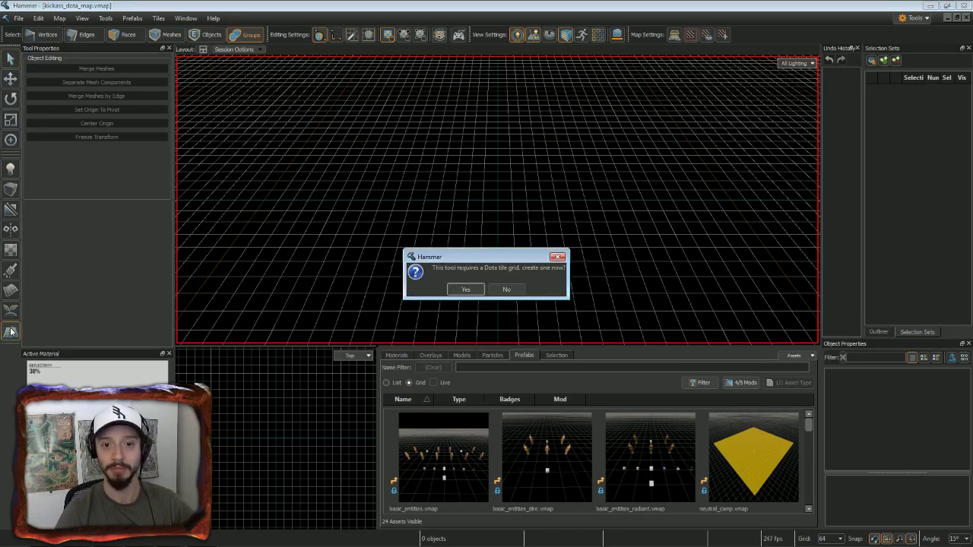
{"action": "left_click", "coordinate": [465, 290]}
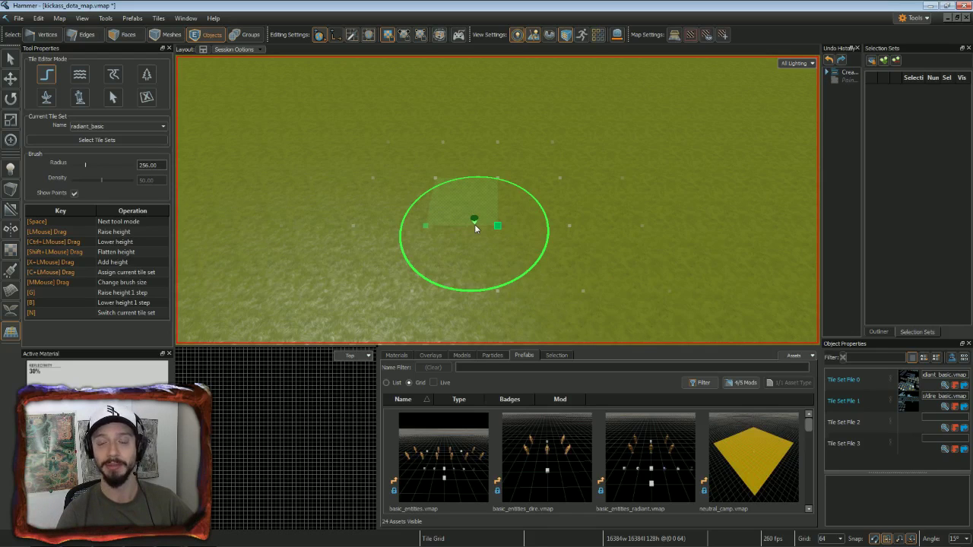
Place the basic_entities_dire and basic_entities_radiant prefabs near opposite corners of the tile grid.
{"action": "scroll", "coordinate": [476, 227], "scroll_direction": "down", "scroll_amount": 6}
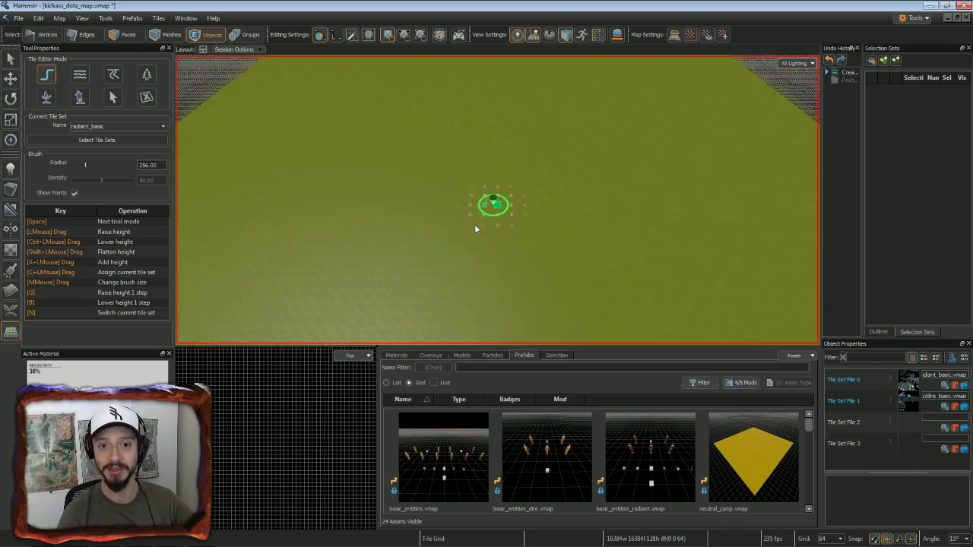
{"action": "scroll", "coordinate": [476, 227], "scroll_direction": "down", "scroll_amount": 4}
{"action": "mouse_move", "coordinate": [627, 239]}
{"action": "left_mouse_down", "text": "alt"}
{"action": "mouse_move", "coordinate": [711, 252]}
{"action": "mouse_move", "coordinate": [647, 243]}
{"action": "mouse_move", "coordinate": [727, 289]}
{"action": "mouse_move", "coordinate": [760, 328]}
{"action": "left_mouse_up", "text": "alt"}
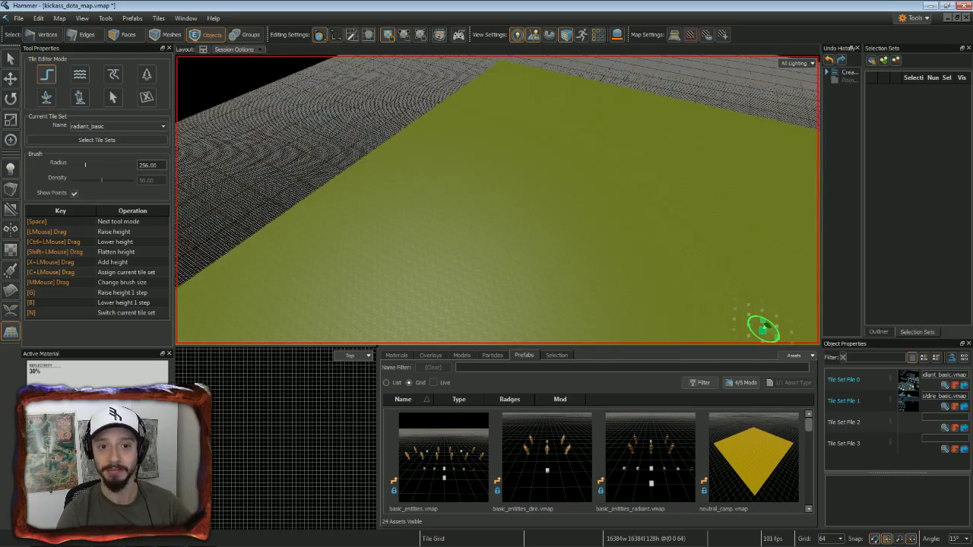
{"action": "left_click_drag", "start_coordinate": [628, 242], "coordinate": [555, 254], "text": "alt"}
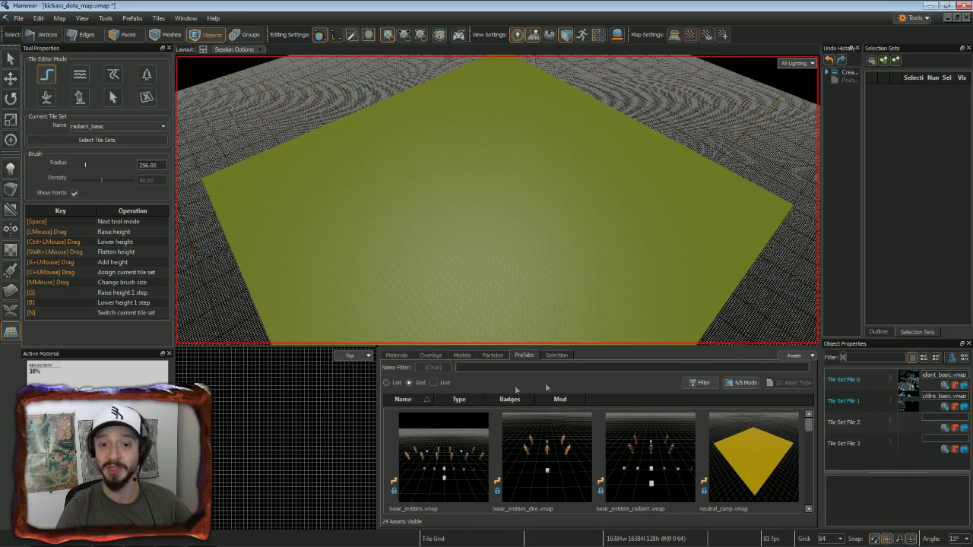
{"action": "left_click", "coordinate": [531, 358]}
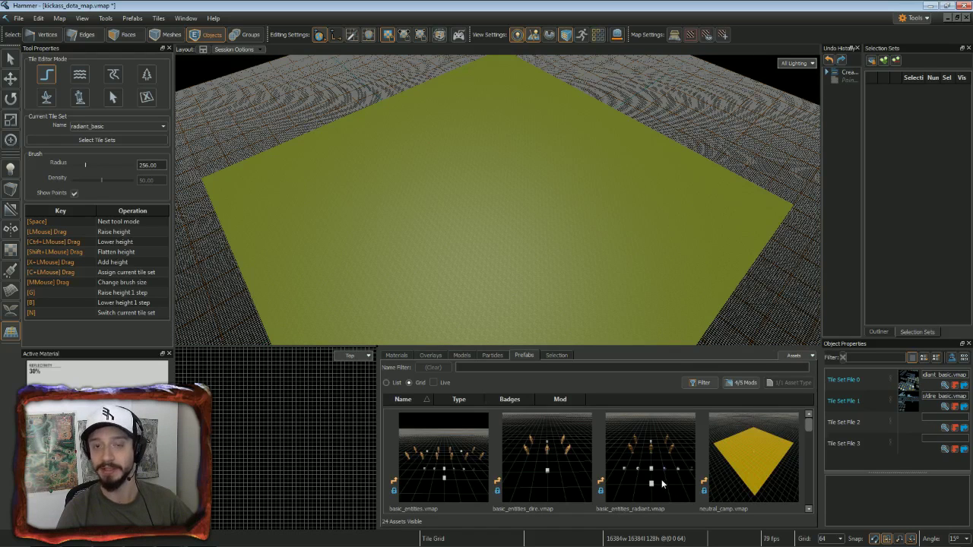
{"action": "left_click_drag", "start_coordinate": [537, 461], "coordinate": [723, 213]}
{"action": "left_click_drag", "start_coordinate": [621, 459], "coordinate": [272, 193]}
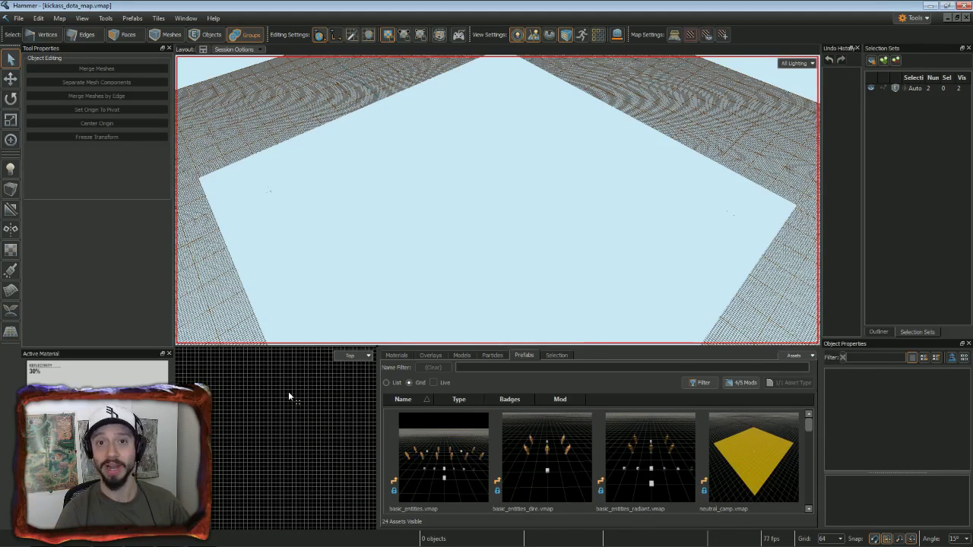
Switch to object selection and place the structure_ancient_radiant and structure_ancient_dire prefabs beside their teams' basic entities.
{"action": "left_click", "coordinate": [288, 392]}
{"action": "key", "text": "5"}
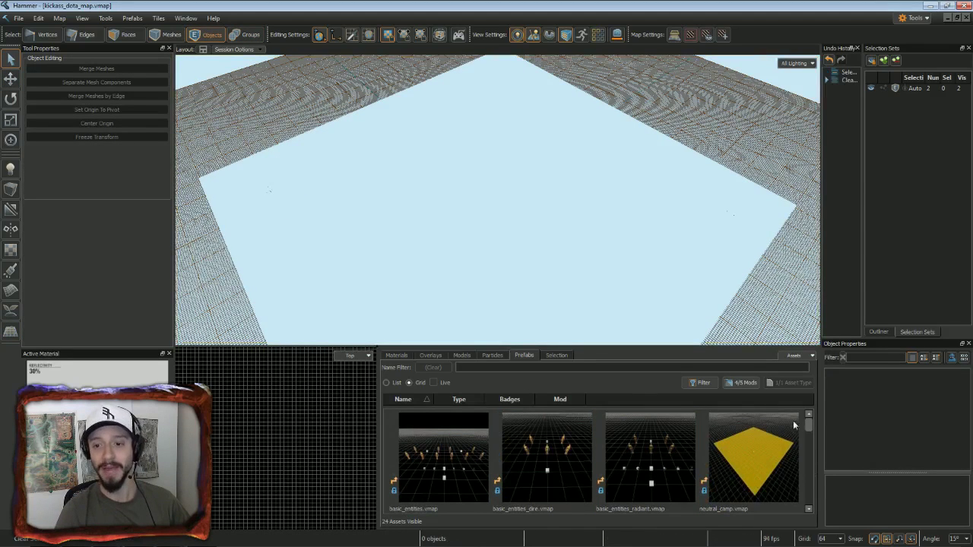
{"action": "left_click", "coordinate": [811, 510]}
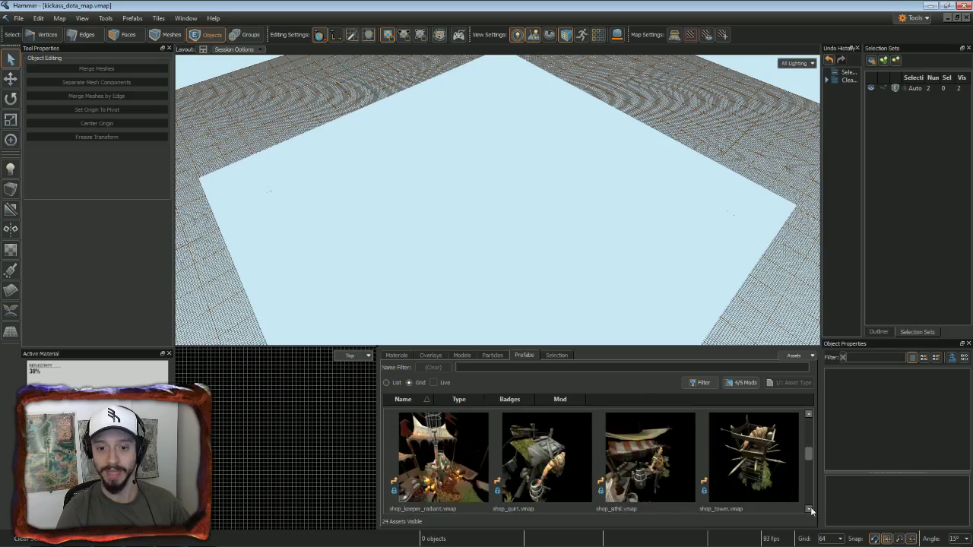
{"action": "left_click", "coordinate": [810, 511]}
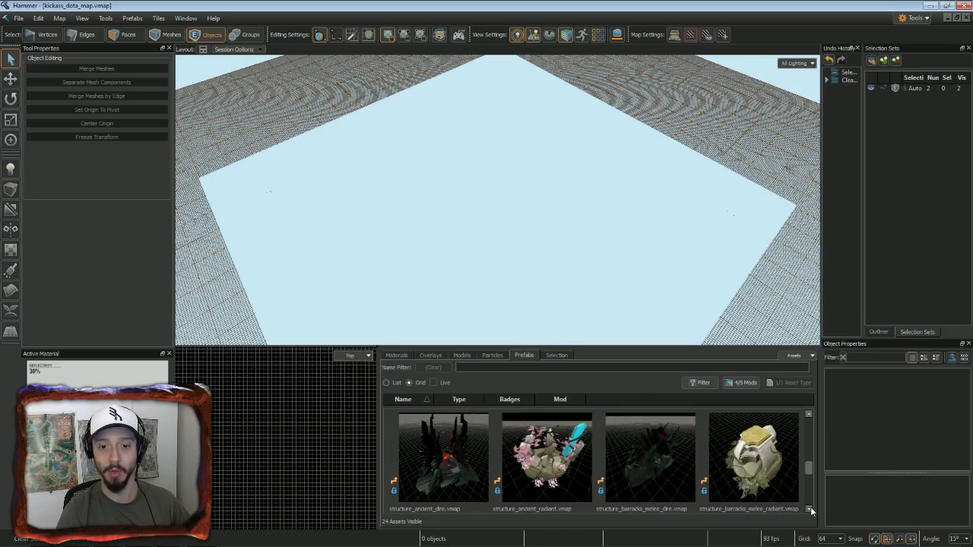
{"action": "left_click", "coordinate": [450, 459]}
{"action": "left_click", "coordinate": [552, 459]}
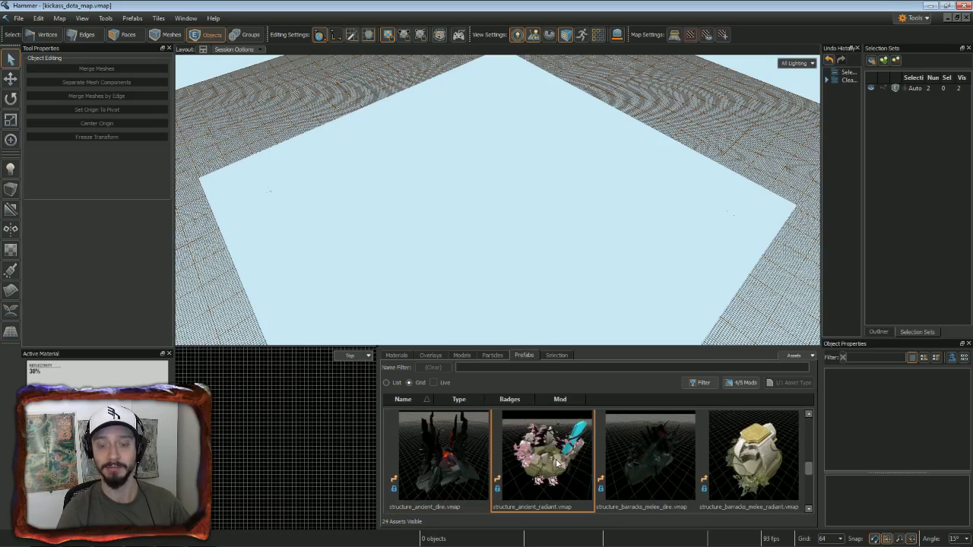
{"action": "left_click_drag", "start_coordinate": [558, 462], "coordinate": [689, 211]}
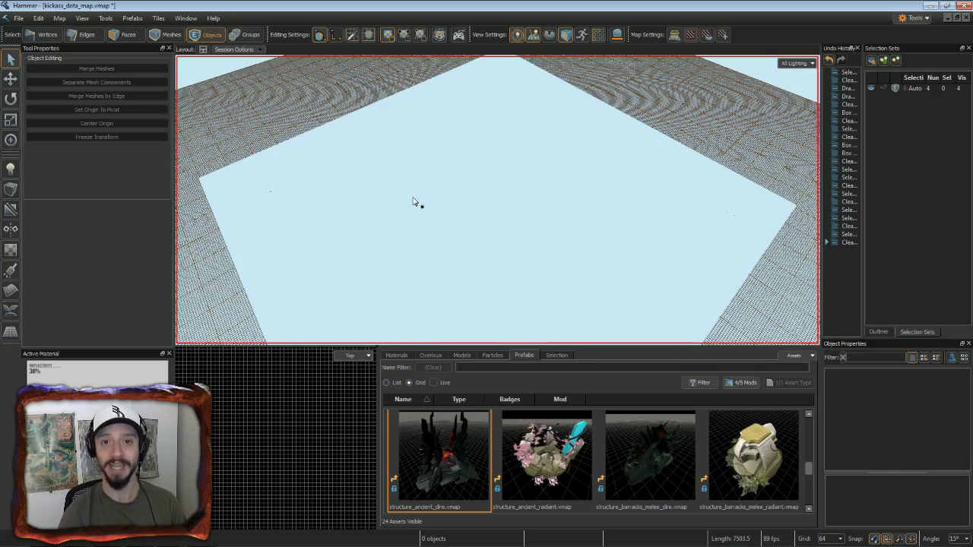
Set the Radiant ancient's Target Name to ancient_radiant in its object properties.
{"action": "left_click", "coordinate": [354, 201]}
{"action": "left_click", "coordinate": [335, 194]}
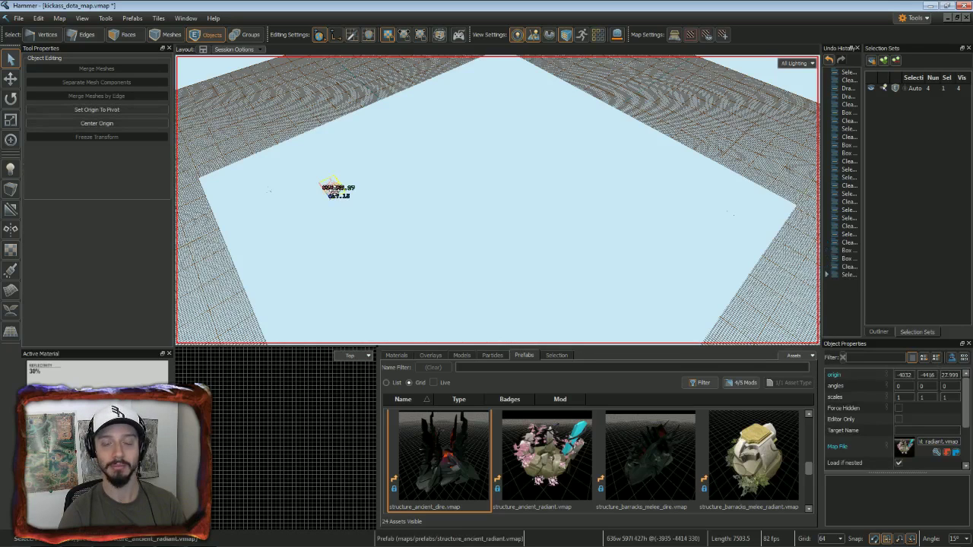
{"action": "double_click", "coordinate": [334, 192]}
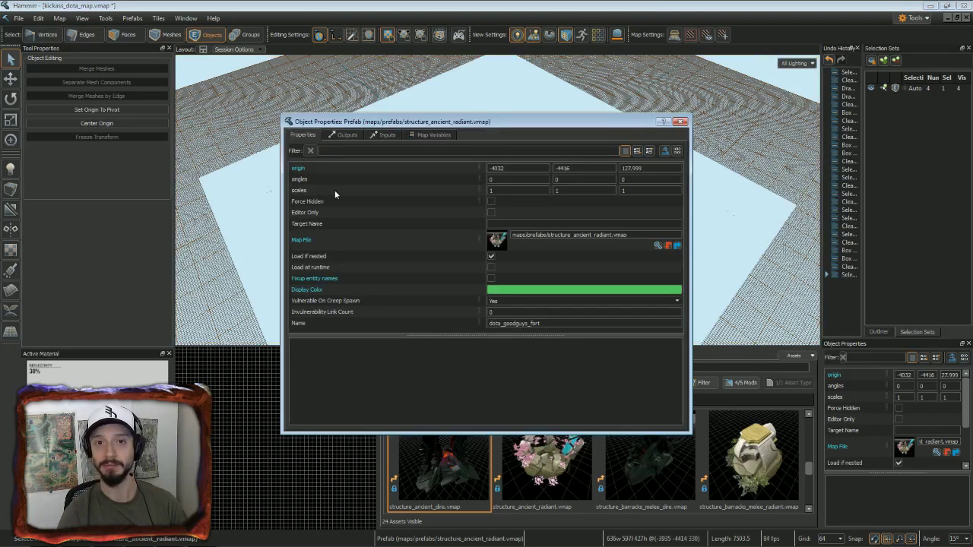
{"action": "left_click", "coordinate": [533, 223]}
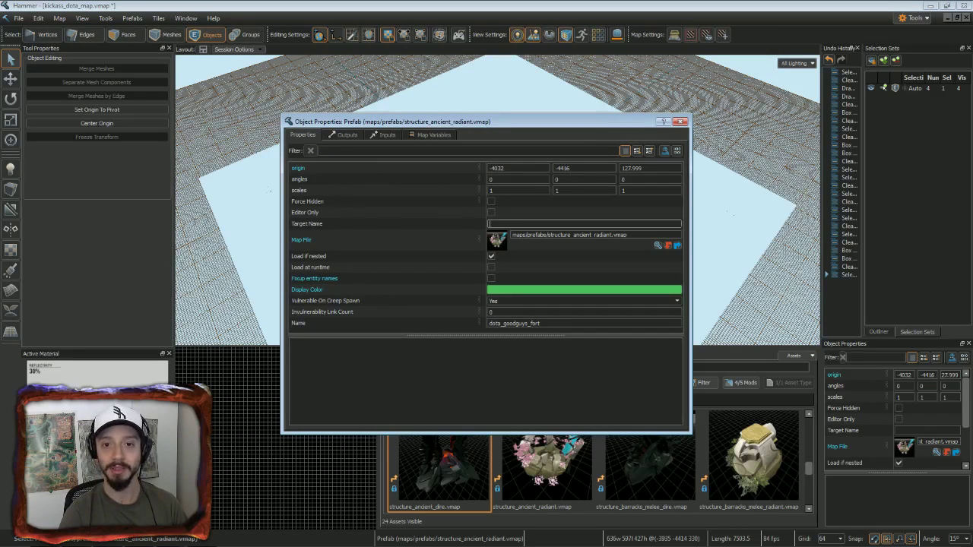
{"action": "type", "text": "ancient_radiant"}
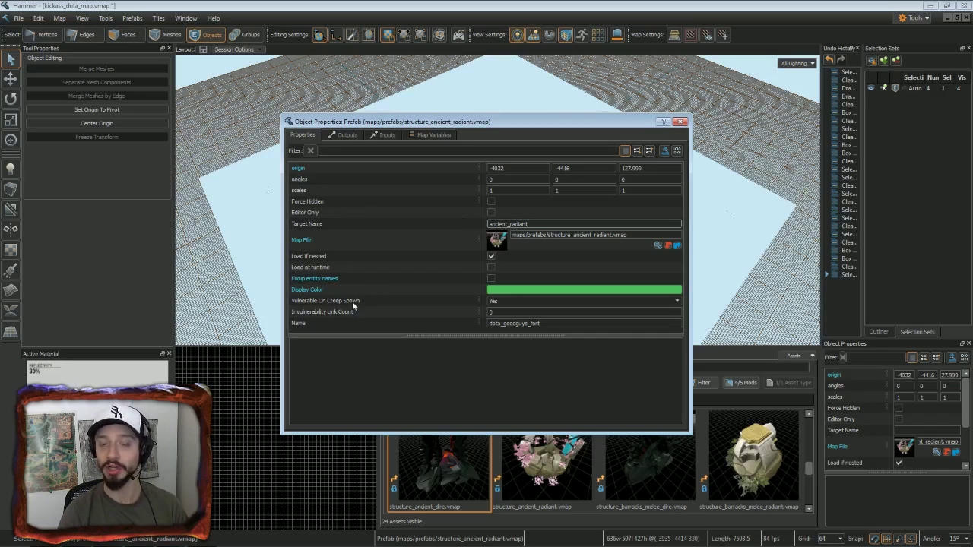
Set the Radiant ancient's Vulnerable On Creep Spawn to No and its Invulnerability Link Count to 1, then close its properties.
{"action": "left_click", "coordinate": [677, 301]}
{"action": "left_click", "coordinate": [580, 316]}
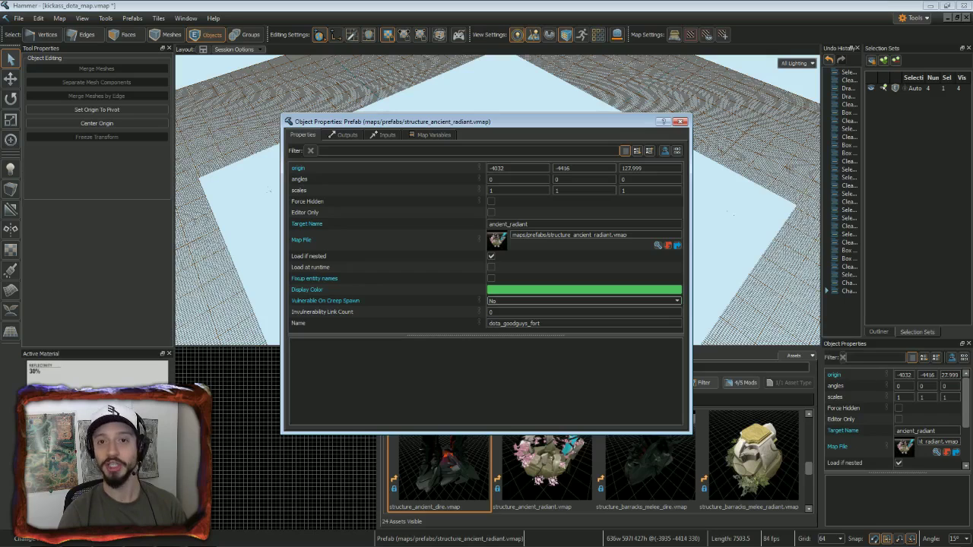
{"action": "left_click", "coordinate": [491, 312]}
{"action": "type", "text": "1"}
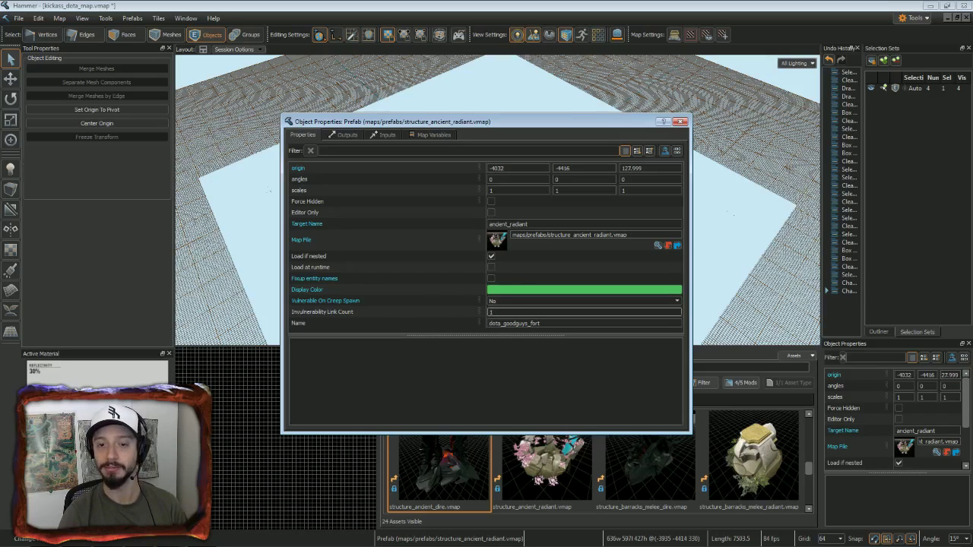
{"action": "key", "text": "Return"}
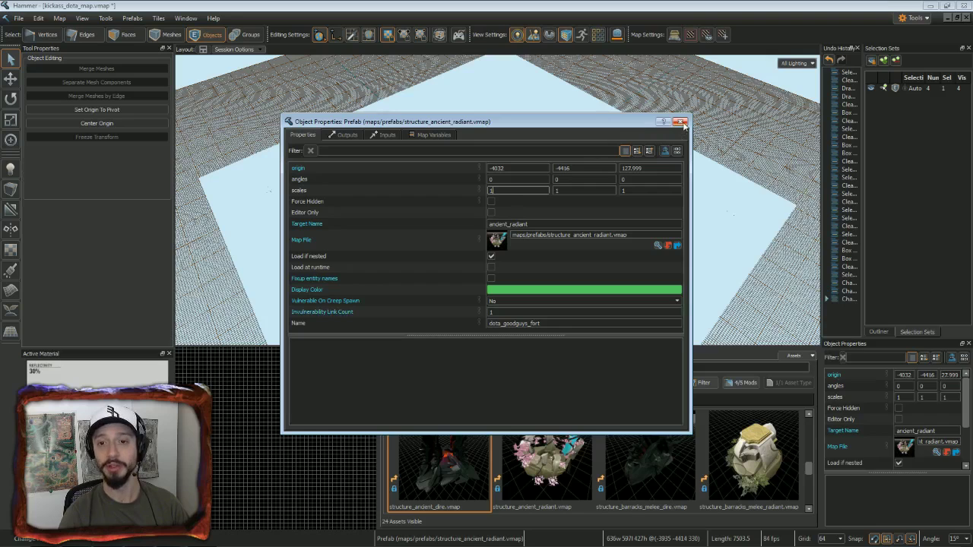
{"action": "left_click", "coordinate": [682, 123]}
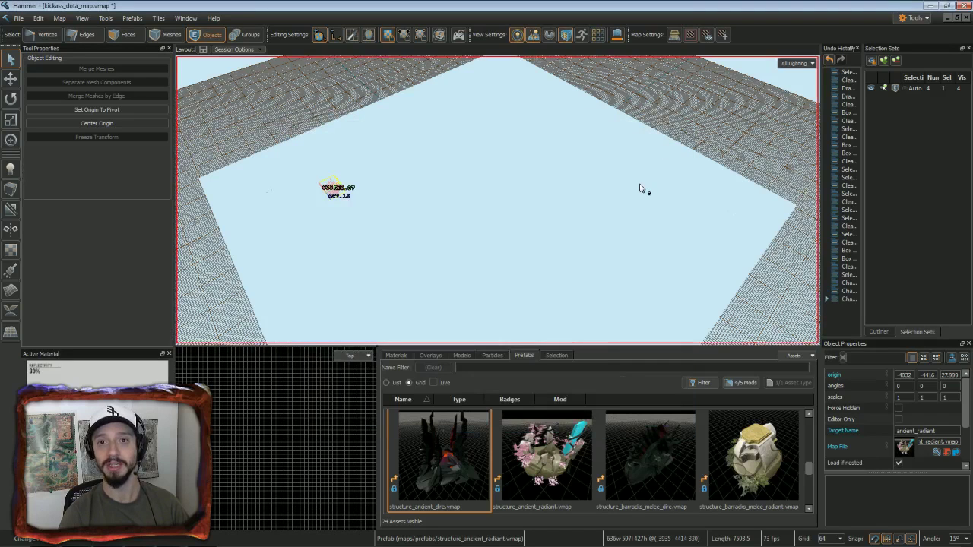
Set the Dire ancient's Target Name to ancient_dire in its object properties.
{"action": "left_click", "coordinate": [677, 209]}
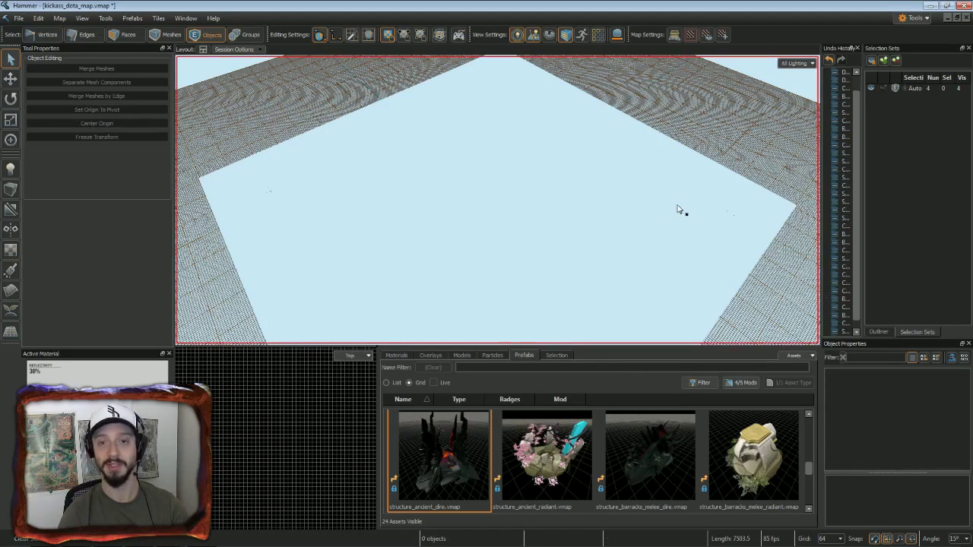
{"action": "left_click", "coordinate": [678, 208]}
{"action": "double_click", "coordinate": [679, 205]}
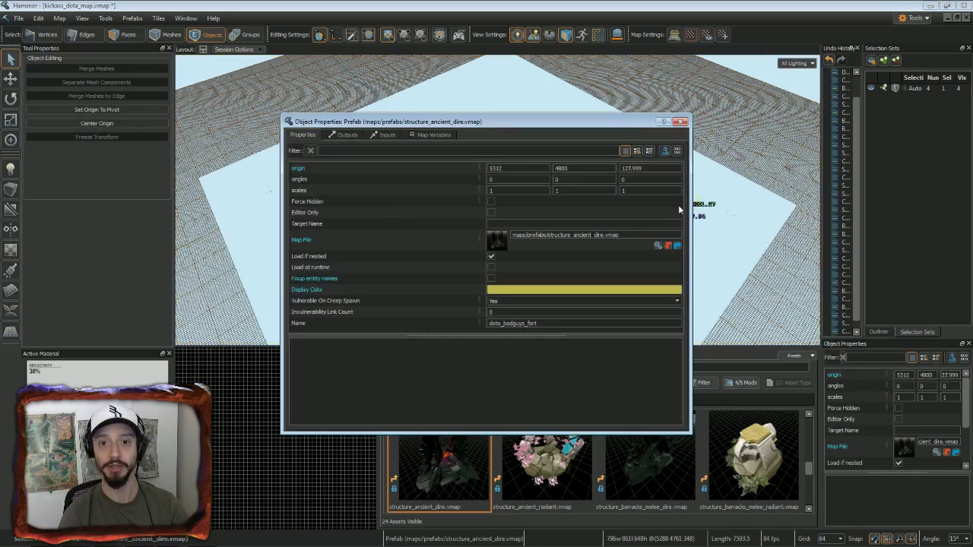
{"action": "left_click", "coordinate": [584, 223]}
{"action": "type", "text": "ancient_dire"}
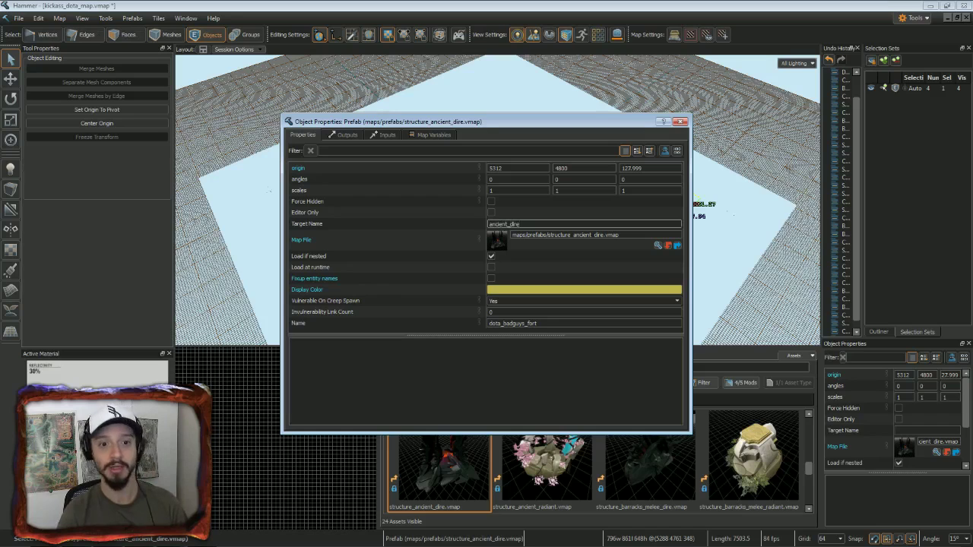
Set the Dire ancient's Vulnerable On Creep Spawn to No, edit its Invulnerability Link Count, then close its properties and clear the selection.
{"action": "left_click", "coordinate": [494, 300]}
{"action": "left_click", "coordinate": [494, 300]}
{"action": "left_click", "coordinate": [522, 308]}
{"action": "left_click", "coordinate": [522, 311]}
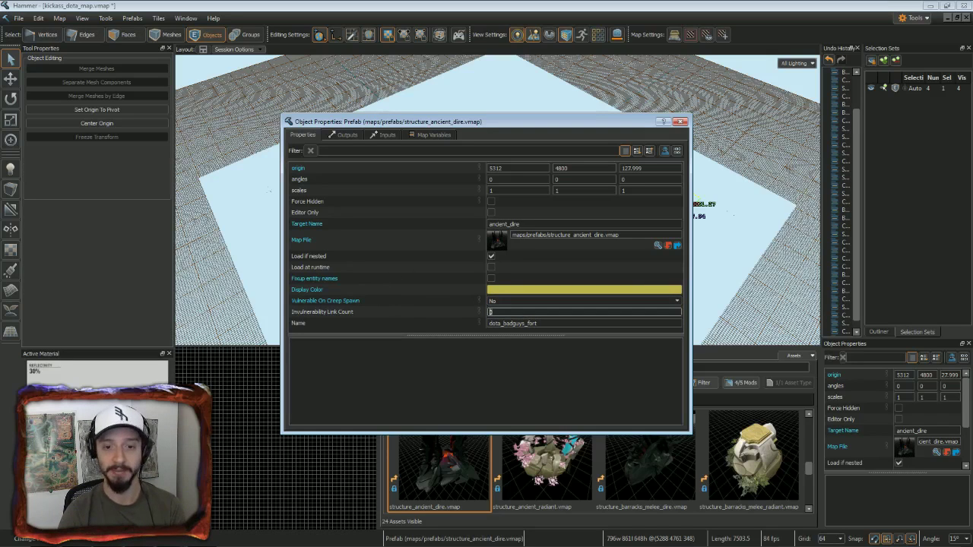
{"action": "left_click", "coordinate": [681, 121]}
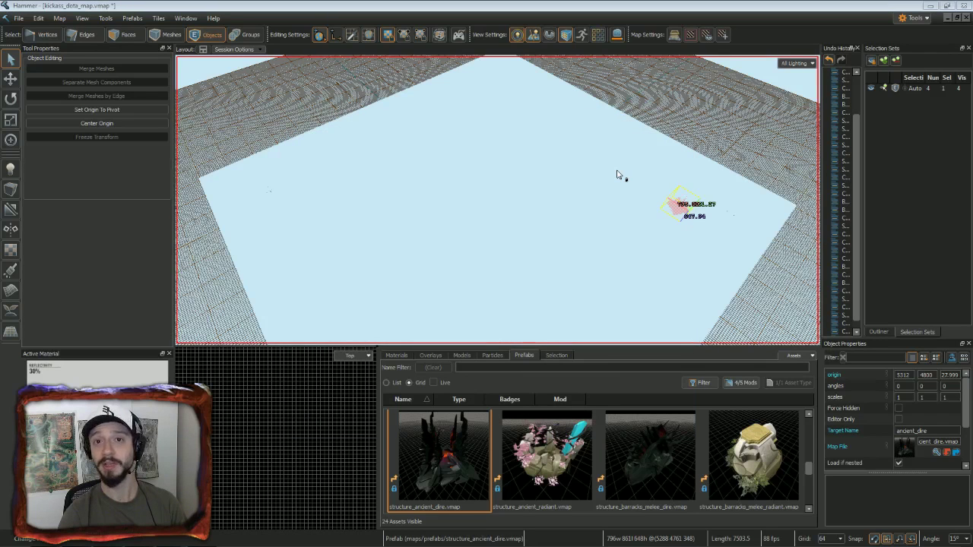
{"action": "key", "text": "Delete"}
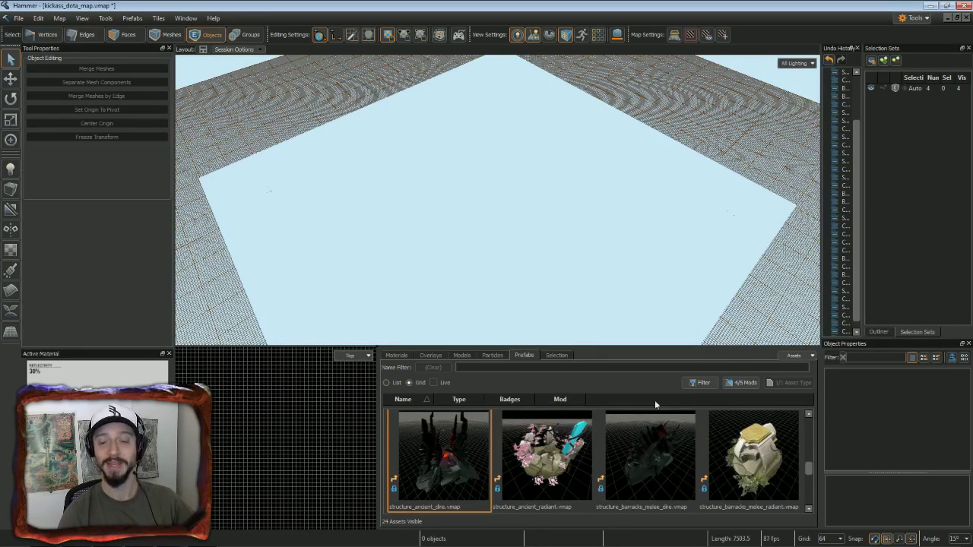
Place a structure_tower_radiant prefab on the Radiant side of the tile grid's centre, at about -448, -896.
{"action": "left_click", "coordinate": [808, 509]}
{"action": "left_click", "coordinate": [811, 510]}
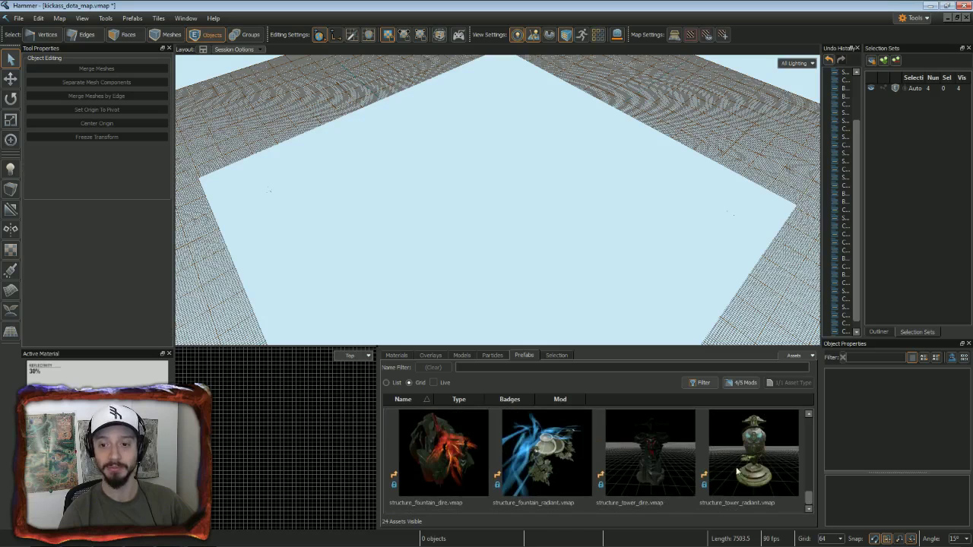
{"action": "left_click_drag", "start_coordinate": [758, 477], "coordinate": [463, 200]}
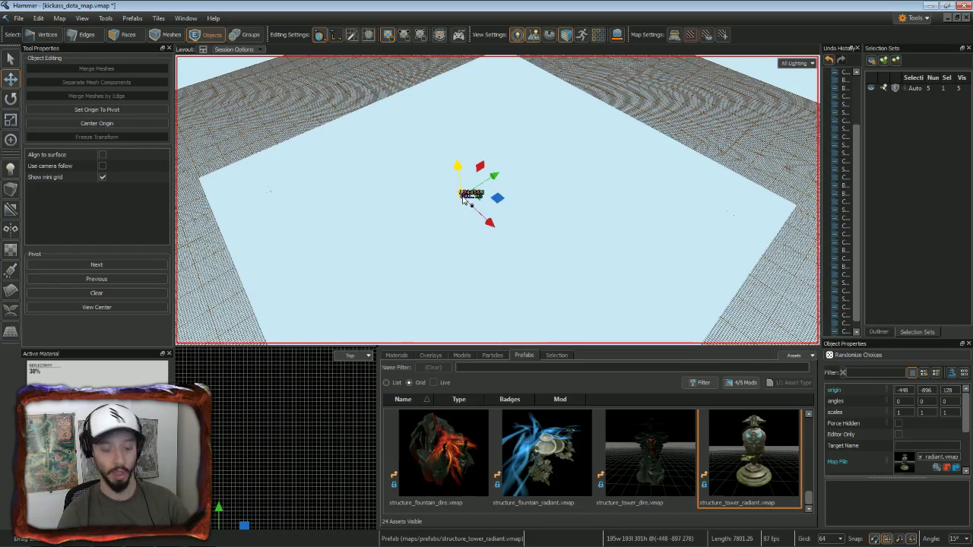
Set the placed Radiant tower's Target Name to tower_radiant_mid_1 in its object properties.
{"action": "double_click", "coordinate": [464, 199]}
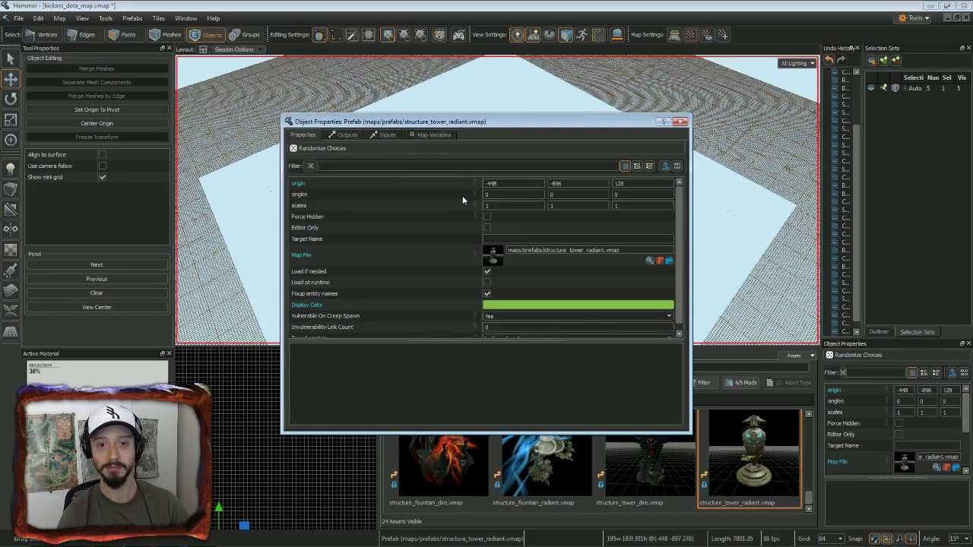
{"action": "left_click", "coordinate": [578, 240]}
{"action": "type", "text": "tower_radiant_mid_"}
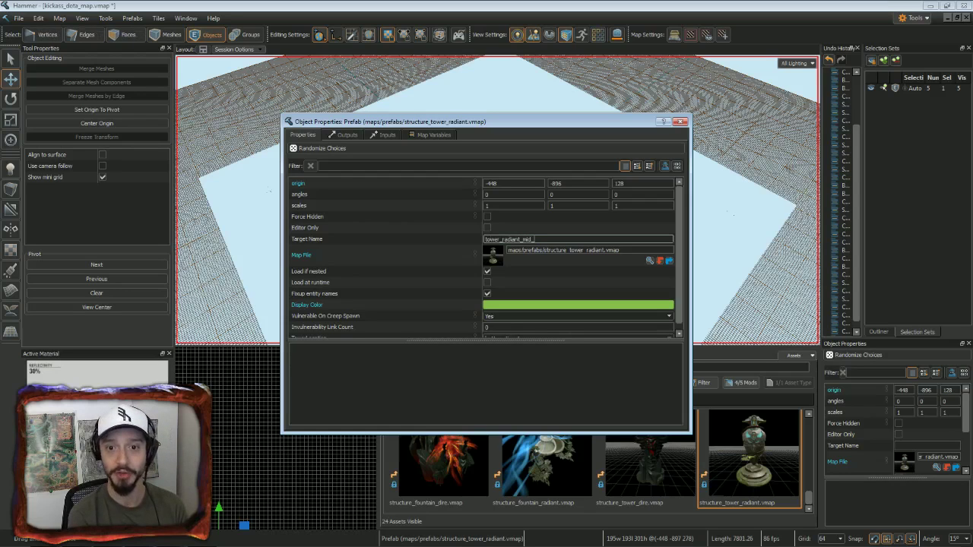
{"action": "type", "text": "1"}
{"action": "key", "text": "Return"}
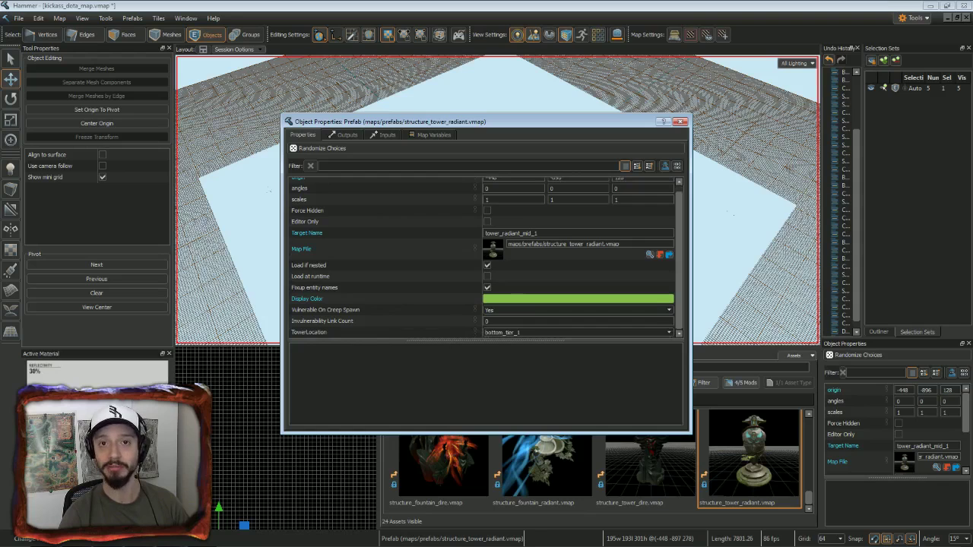
Set the first Radiant mid tower's TowerLocation to middle_tier_1 and close its properties.
{"action": "left_click", "coordinate": [668, 335]}
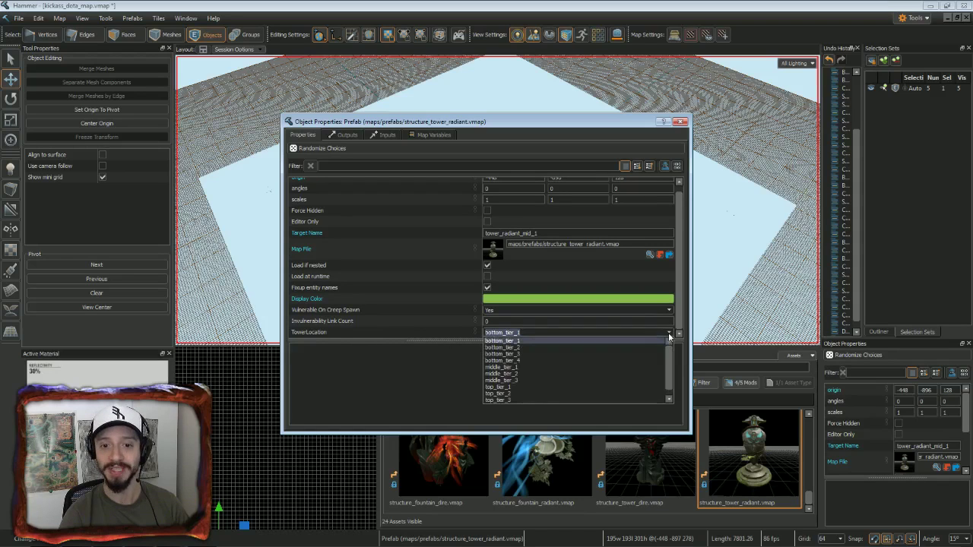
{"action": "left_click", "coordinate": [524, 368]}
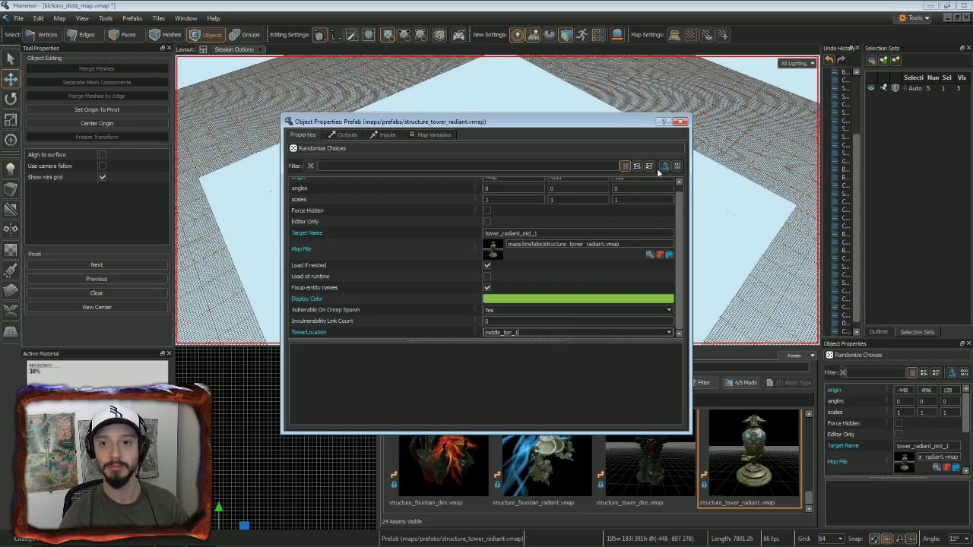
{"action": "left_click", "coordinate": [680, 123]}
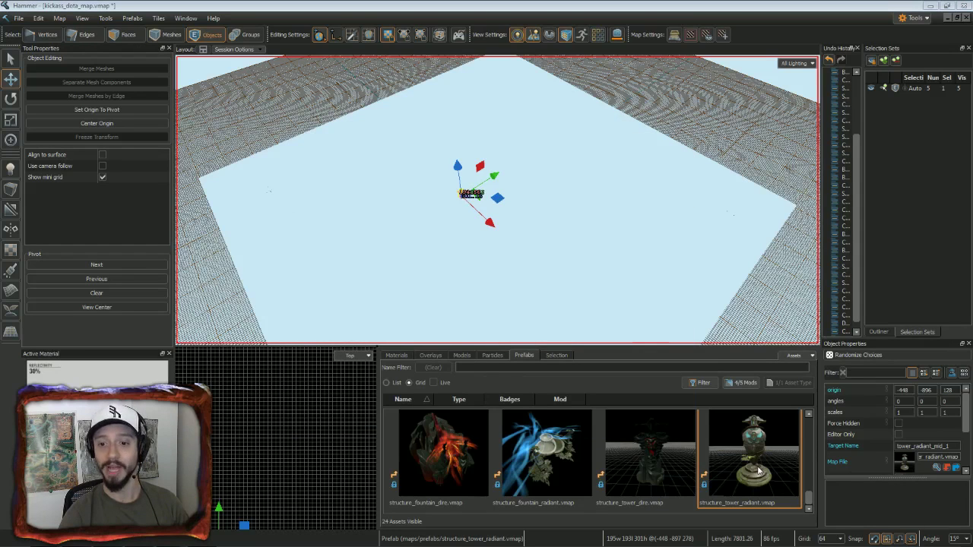
Place a second structure_tower_radiant prefab nearer the Radiant ancient, at about -1600, -2240, and set its Target Name to tower_radiant_mid_2.
{"action": "left_click_drag", "start_coordinate": [758, 471], "coordinate": [415, 206]}
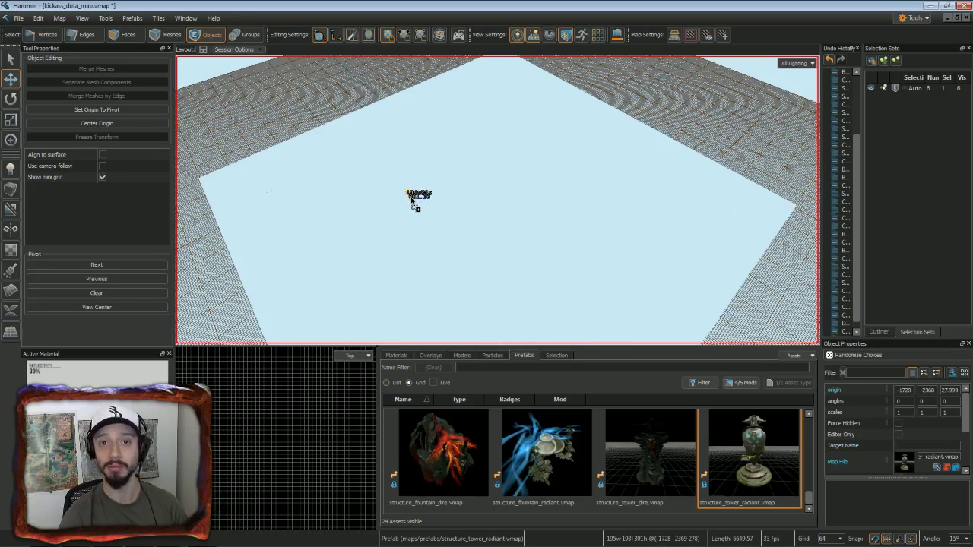
{"action": "left_click_drag", "start_coordinate": [415, 206], "coordinate": [418, 202]}
{"action": "double_click", "coordinate": [417, 201]}
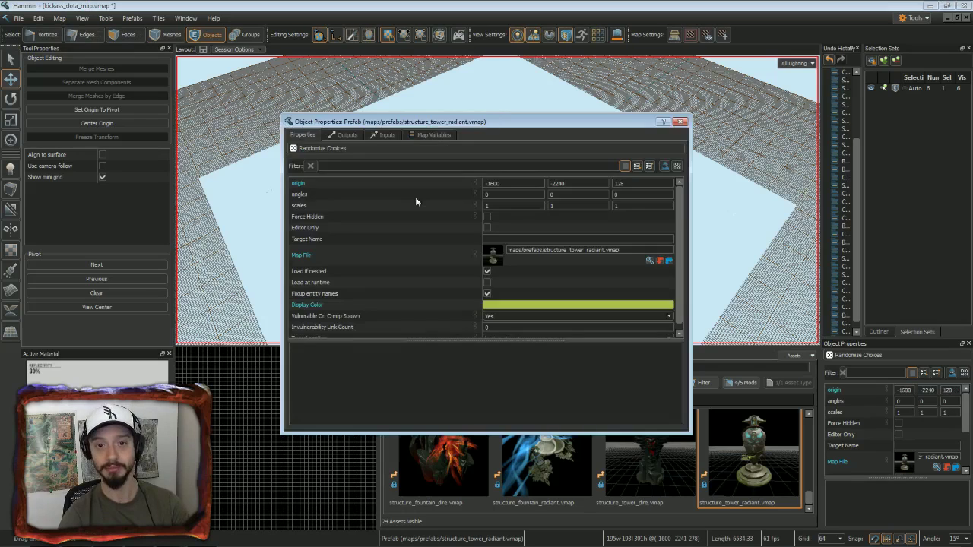
{"action": "type", "text": "towe"}
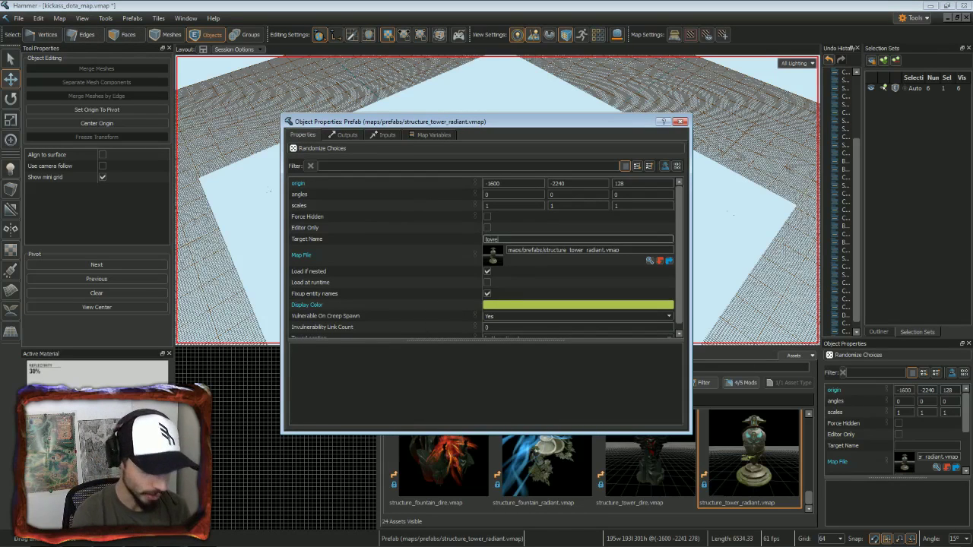
{"action": "type", "text": "r_radiant_mid_2"}
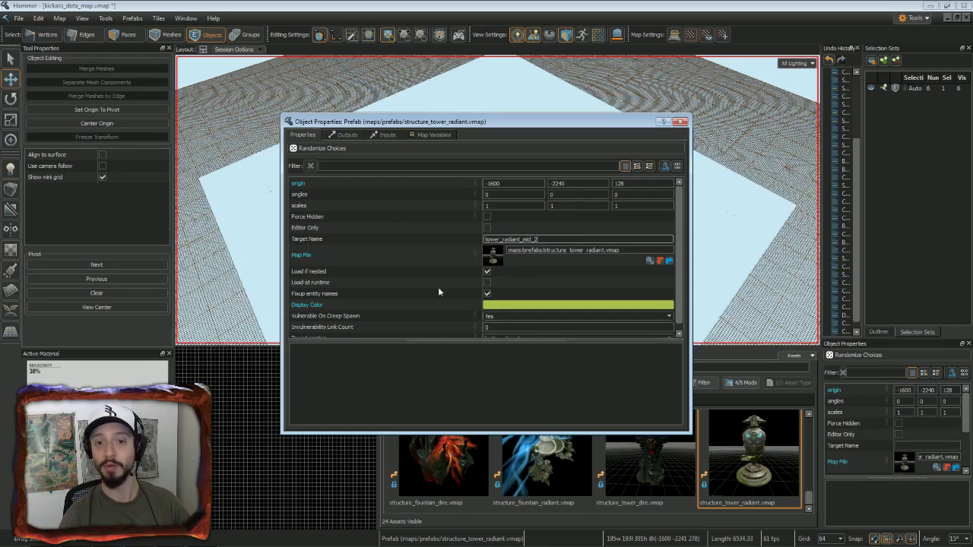
Set the second Radiant mid tower's Vulnerable On Creep Spawn to No and its Invulnerability Link Count to 1.
{"action": "left_click", "coordinate": [666, 318]}
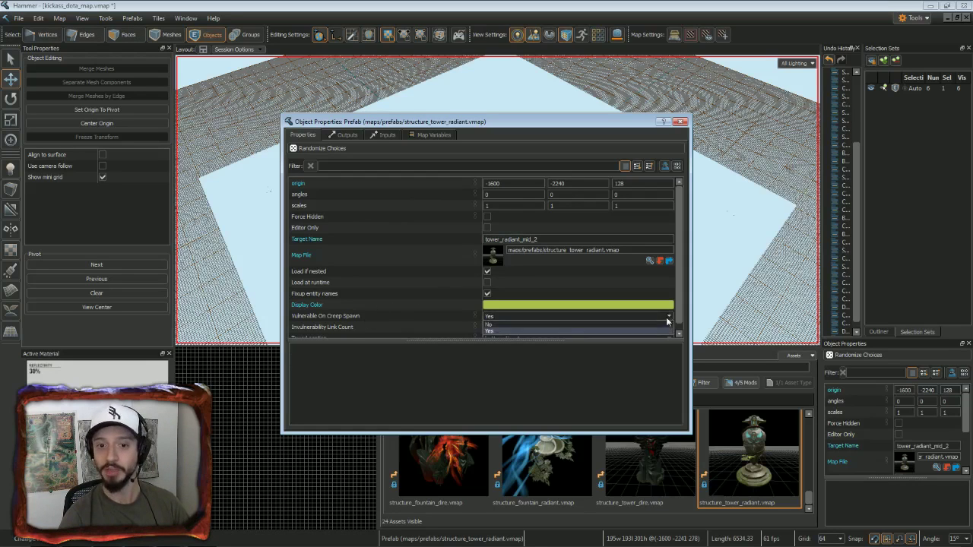
{"action": "left_click", "coordinate": [533, 324]}
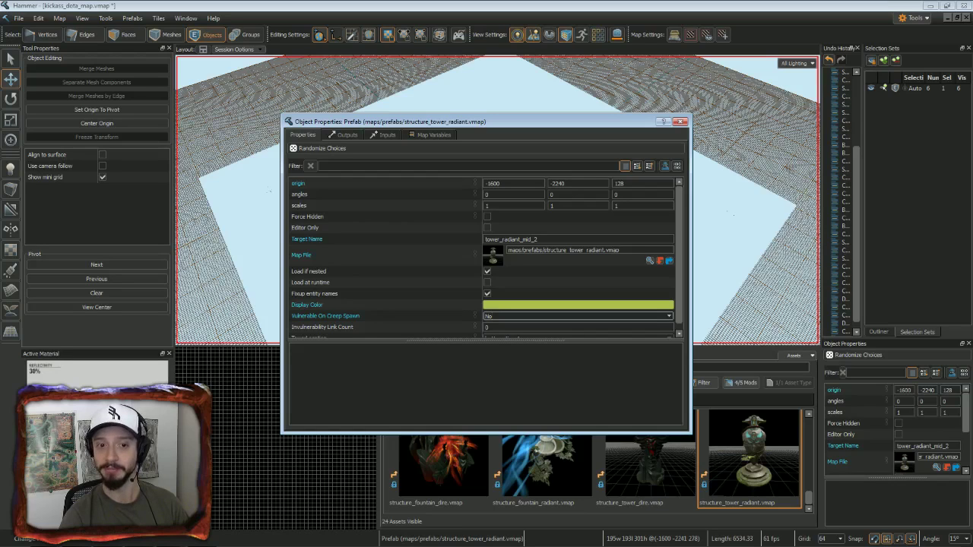
{"action": "key", "text": "Tab"}
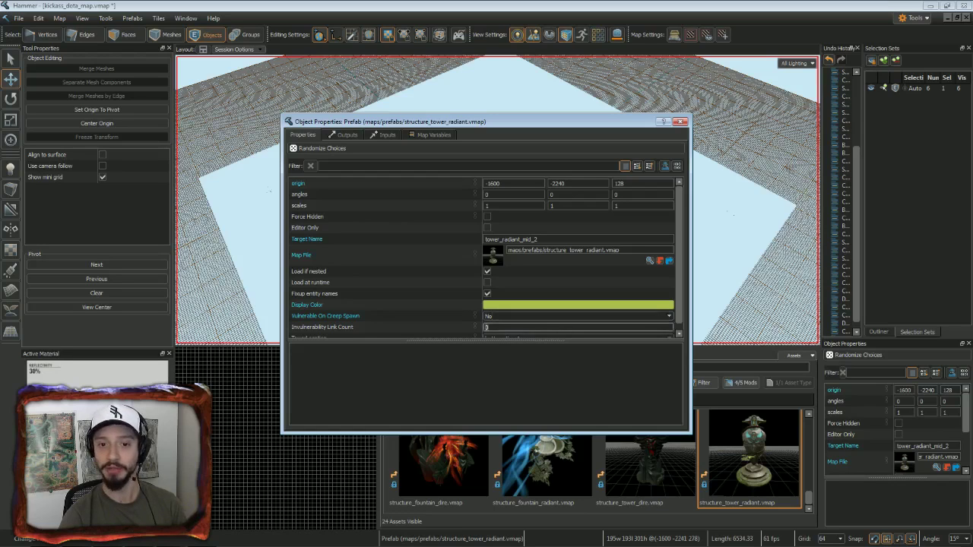
{"action": "key", "text": "Tab"}
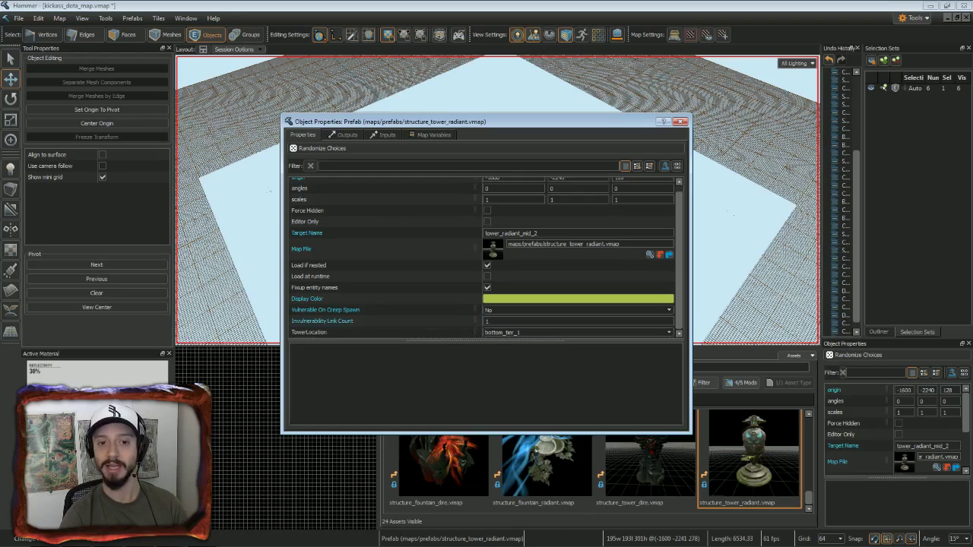
Set the second Radiant mid tower's TowerLocation to middle_tier_2, then close its properties and save the map.
{"action": "left_click", "coordinate": [667, 335]}
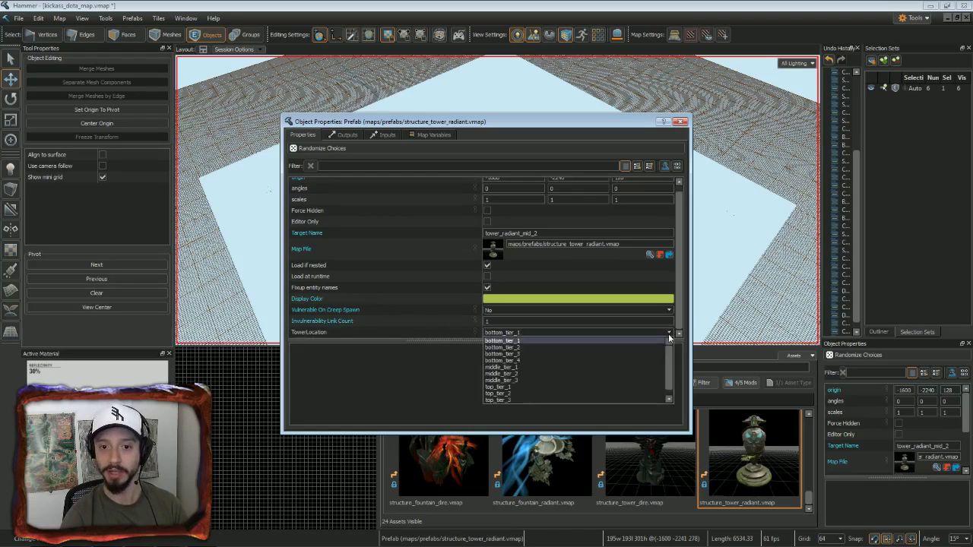
{"action": "left_click", "coordinate": [531, 374]}
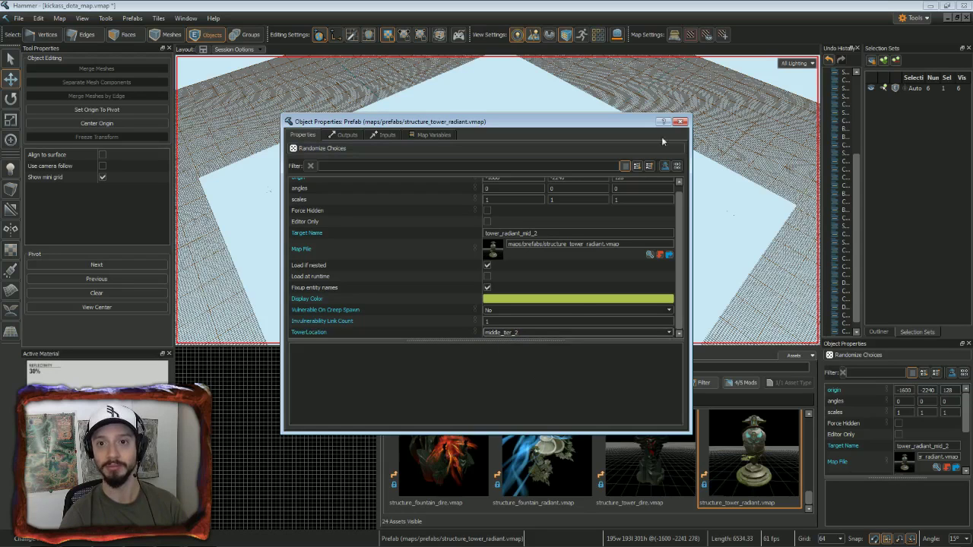
{"action": "left_click", "coordinate": [682, 122]}
{"action": "key", "text": "ctrl+s"}
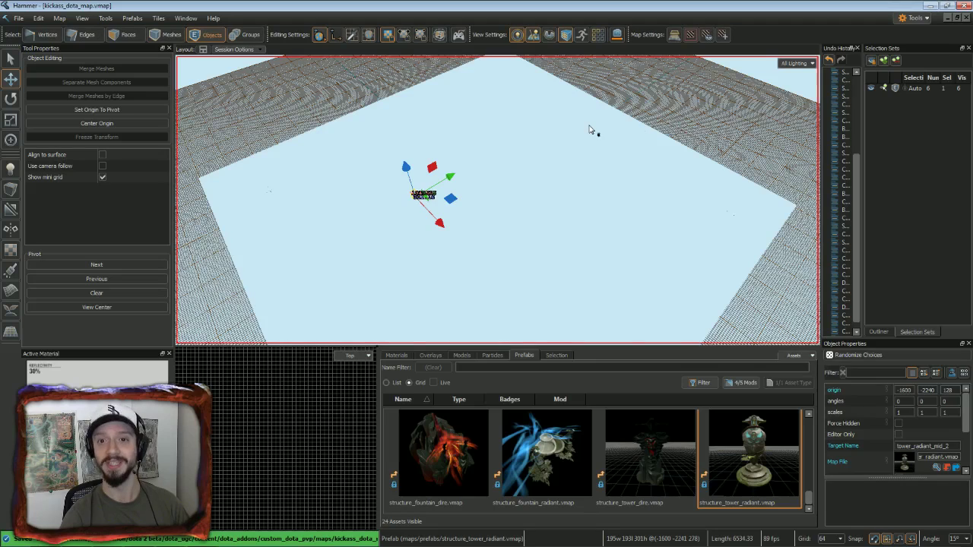
Place a structure_tower_dire prefab on the Dire side of centre, at about 2176, 1152, and set its Target Name to tower_dire_mid_1.
{"action": "key", "text": "Delete"}
{"action": "left_click_drag", "start_coordinate": [654, 466], "coordinate": [552, 214]}
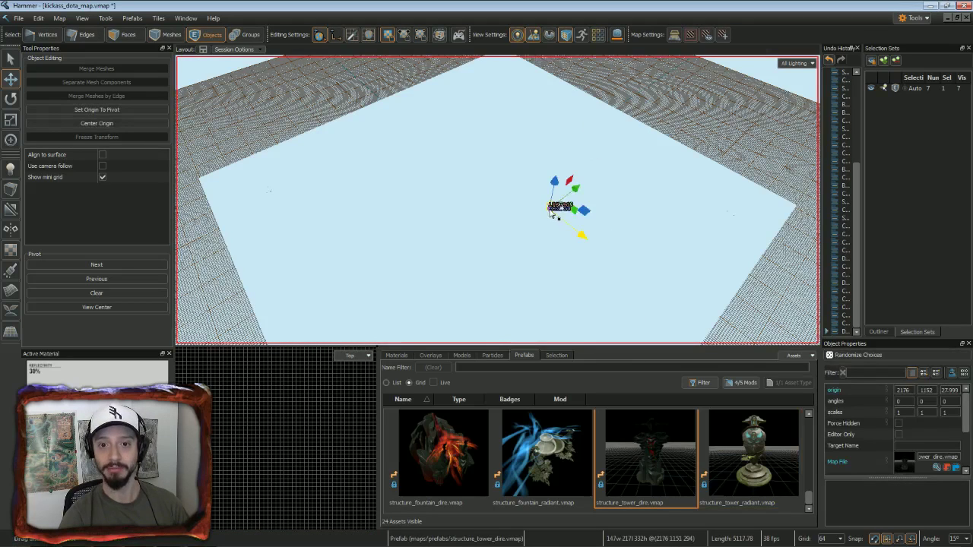
{"action": "key", "text": "alt+Return"}
{"action": "left_click", "coordinate": [578, 239]}
{"action": "type", "text": "tower_dire_mid_1"}
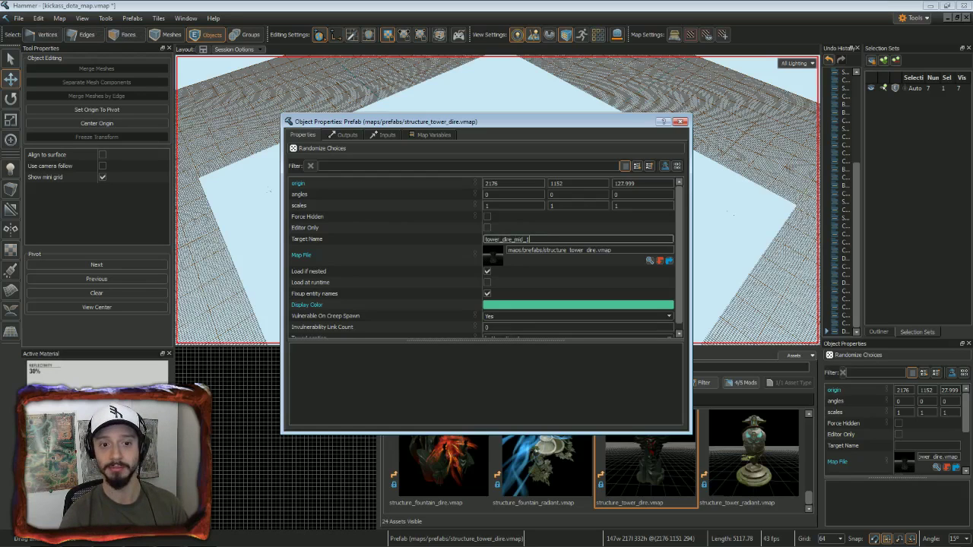
{"action": "key", "text": "Return"}
Set the first Dire mid tower's TowerLocation to middle_tier_1 and close its properties.
{"action": "left_click", "coordinate": [669, 333]}
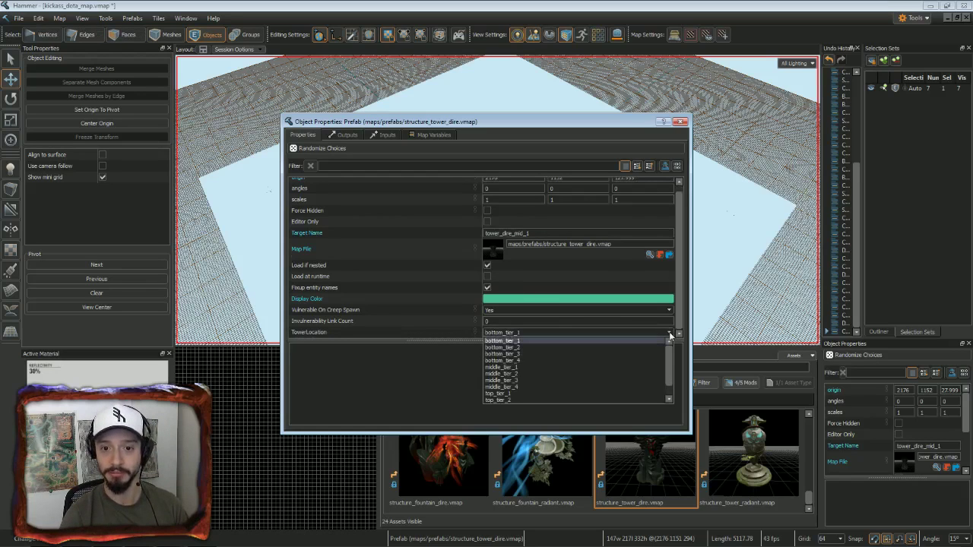
{"action": "left_click", "coordinate": [523, 370]}
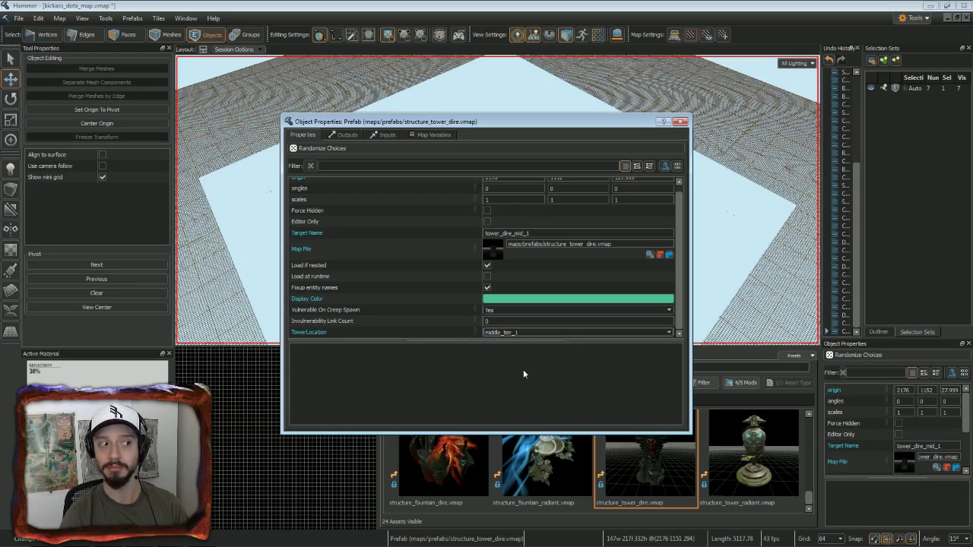
{"action": "left_click", "coordinate": [681, 122]}
Place a second structure_tower_dire prefab beside the Dire ancient, at about 4800, 3968, and set its Target Name to tower_dire_mid_2.
{"action": "left_click_drag", "start_coordinate": [649, 467], "coordinate": [655, 215]}
{"action": "key", "text": "alt+Return"}
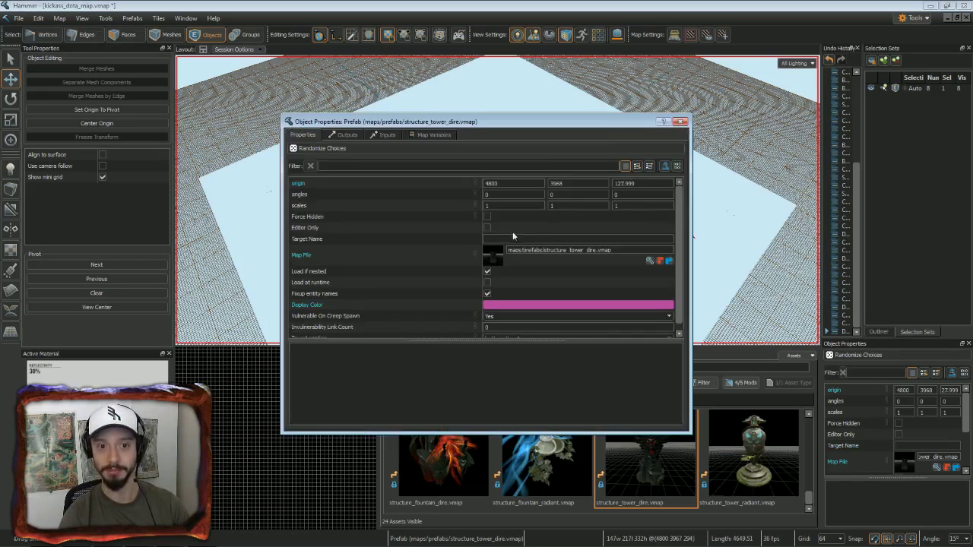
{"action": "left_click", "coordinate": [577, 239]}
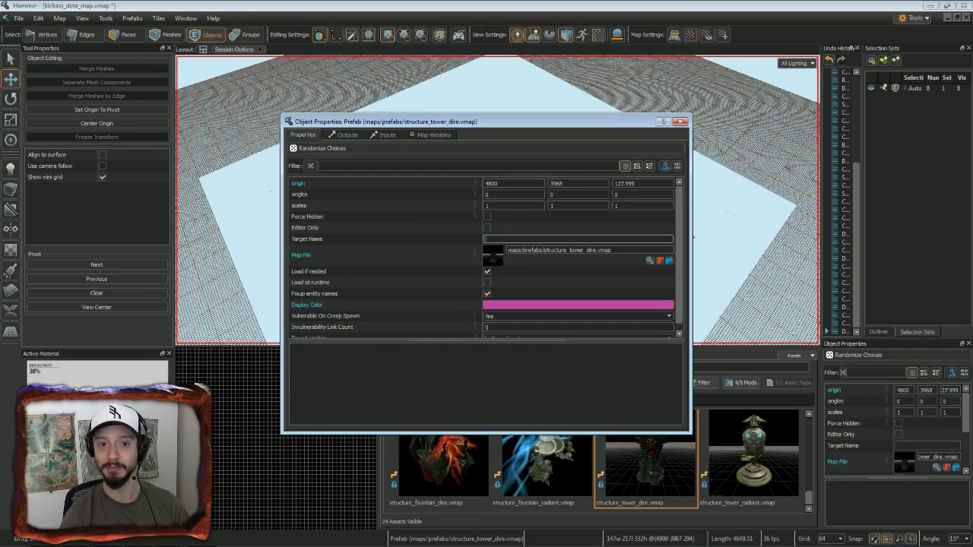
{"action": "type", "text": "tower_"}
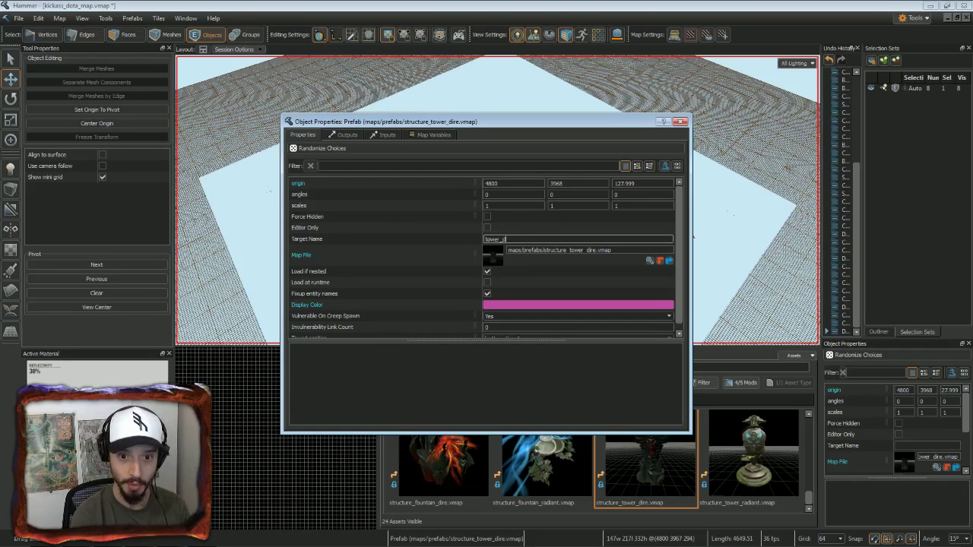
{"action": "type", "text": "dire_mid"}
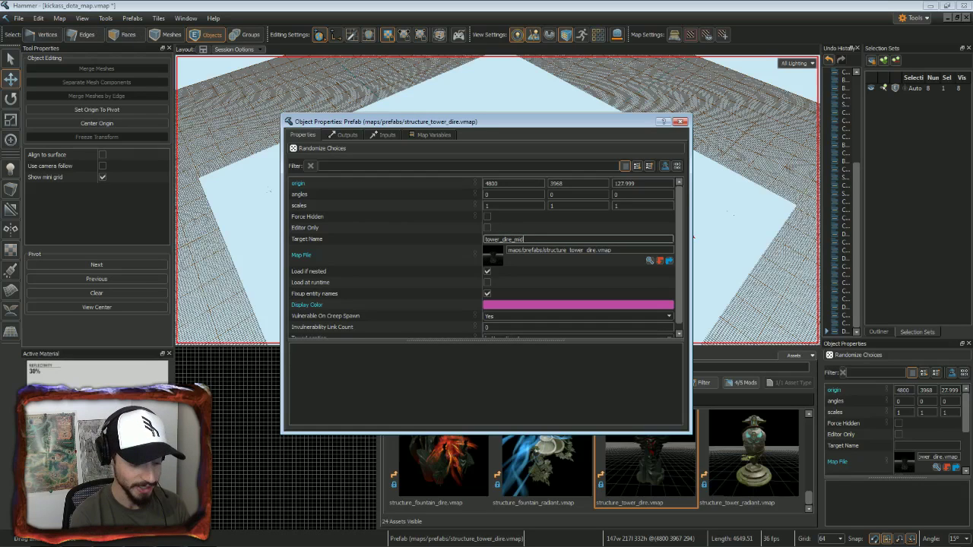
{"action": "type", "text": "_2"}
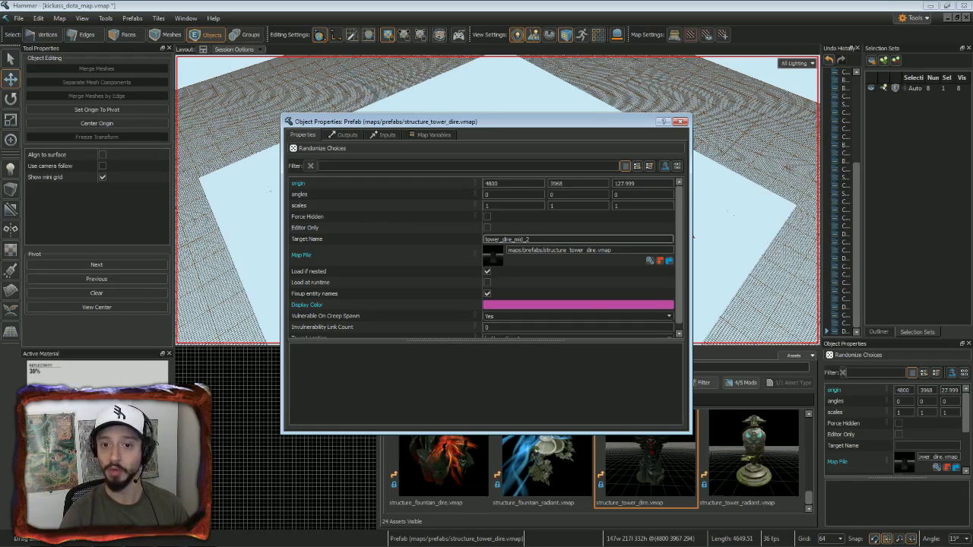
Set the second Dire mid tower's Vulnerable On Creep Spawn to No, Invulnerability Link Count to 1 and TowerLocation to middle_tier_2, then close its properties.
{"action": "left_click", "coordinate": [669, 319]}
{"action": "left_click", "coordinate": [534, 324]}
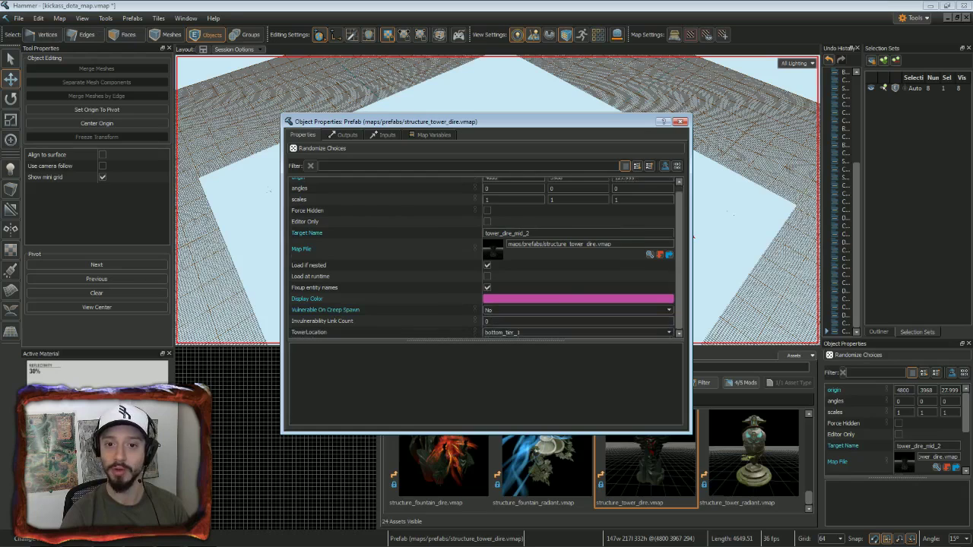
{"action": "left_click", "coordinate": [491, 321]}
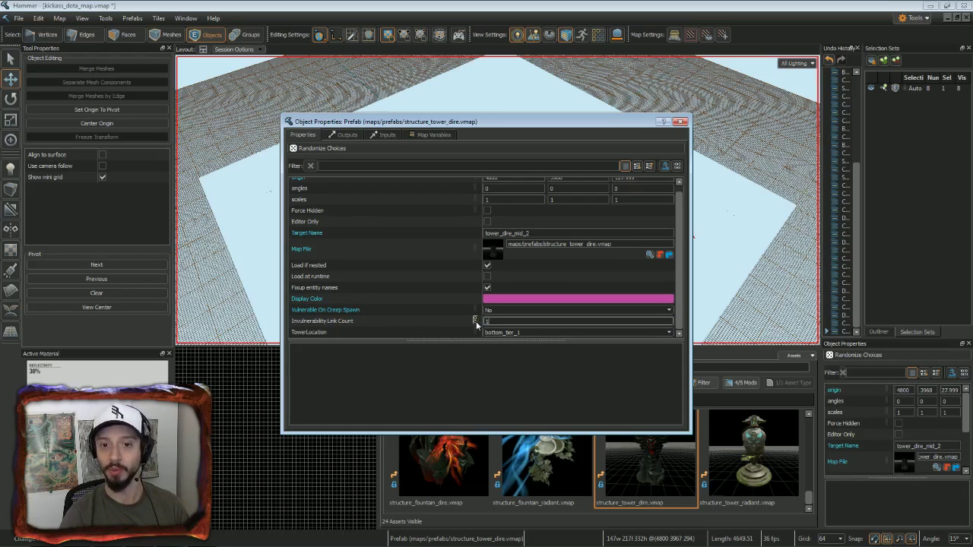
{"action": "left_click", "coordinate": [669, 333]}
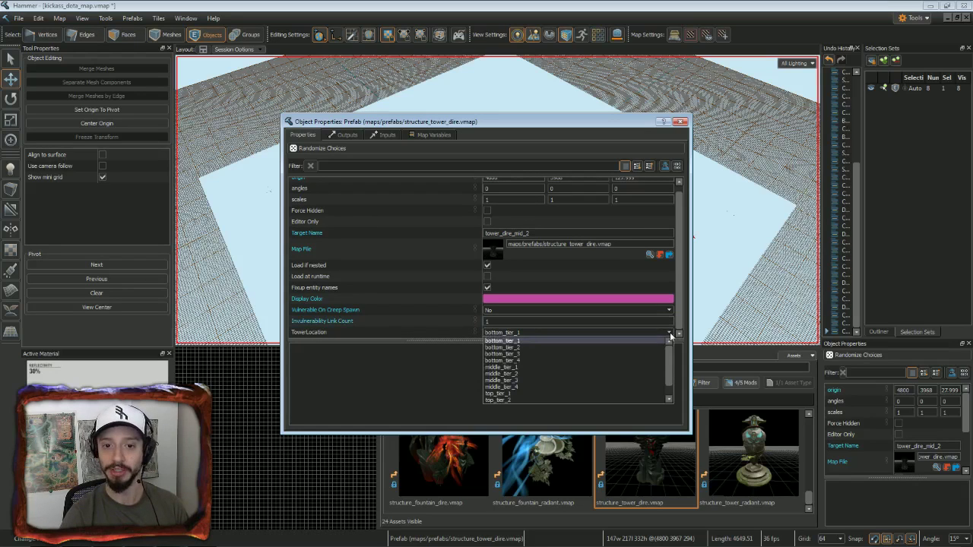
{"action": "left_click", "coordinate": [527, 373]}
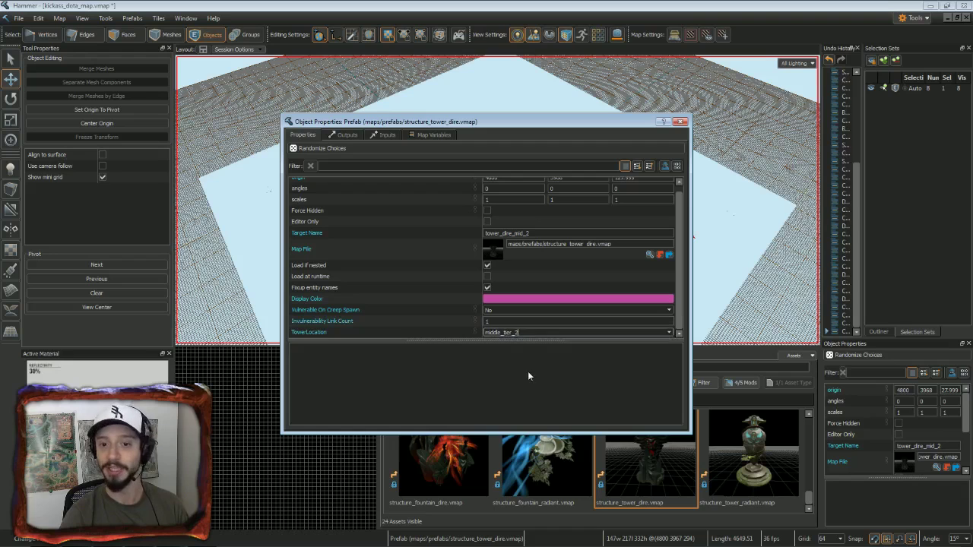
{"action": "left_click", "coordinate": [682, 123]}
{"action": "left_click", "coordinate": [557, 155]}
Move the first Dire mid tower to about 2240, 1280, then deselect it and save the map.
{"action": "scroll", "coordinate": [505, 220], "scroll_direction": "up", "scroll_amount": 3}
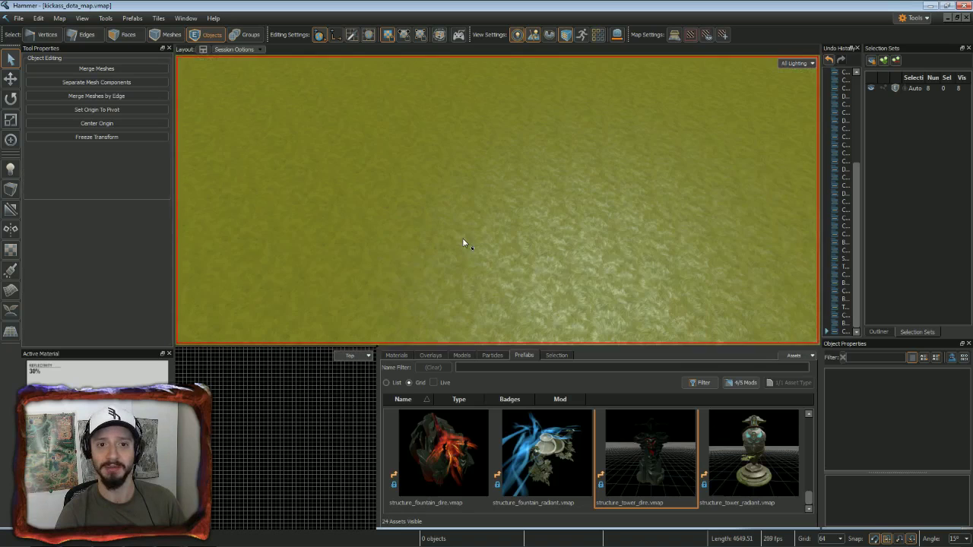
{"action": "right_click_drag", "start_coordinate": [462, 238], "coordinate": [338, 242]}
{"action": "scroll", "coordinate": [471, 235], "scroll_direction": "up", "scroll_amount": 5}
{"action": "right_click_drag", "start_coordinate": [456, 221], "coordinate": [654, 293]}
{"action": "scroll", "coordinate": [454, 231], "scroll_direction": "down", "scroll_amount": 5}
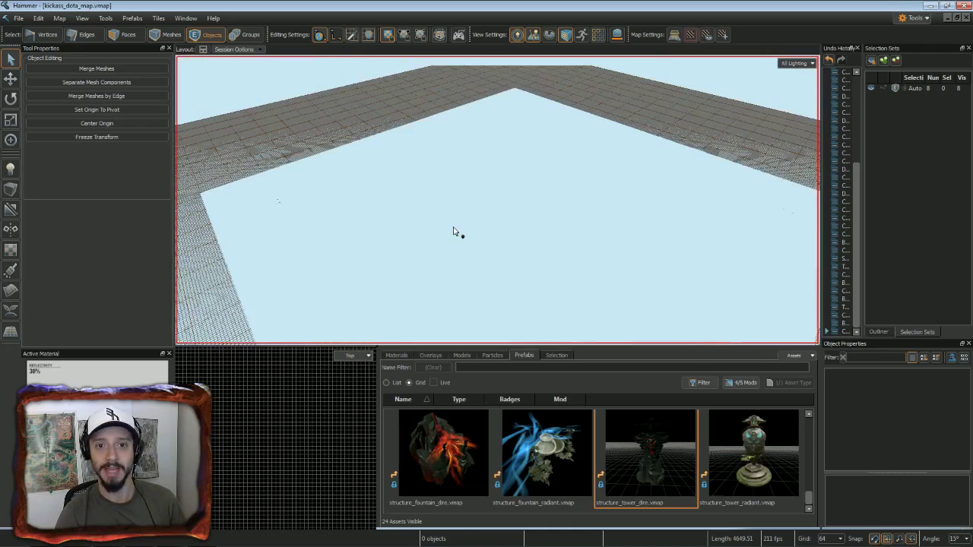
{"action": "scroll", "coordinate": [456, 236], "scroll_direction": "up", "scroll_amount": 4}
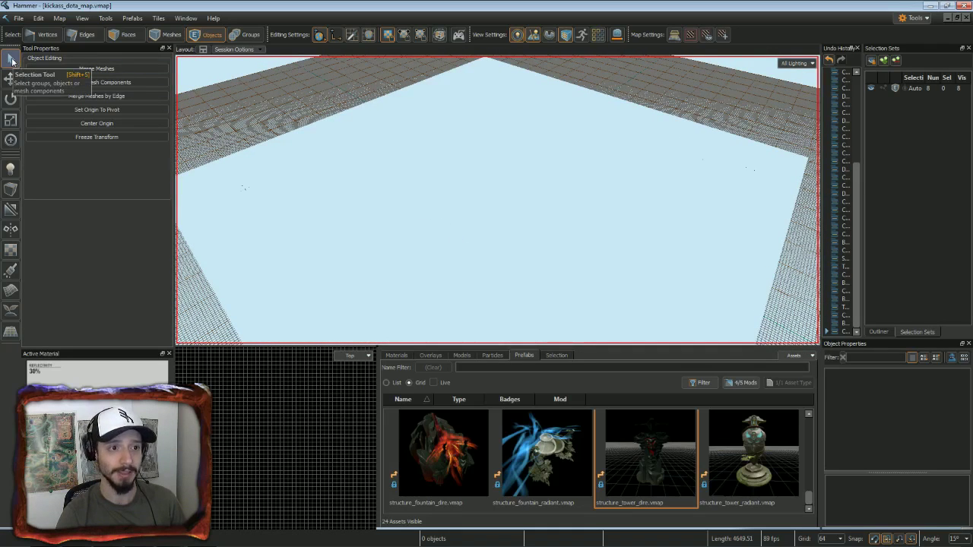
{"action": "left_click_drag", "start_coordinate": [183, 112], "coordinate": [810, 264]}
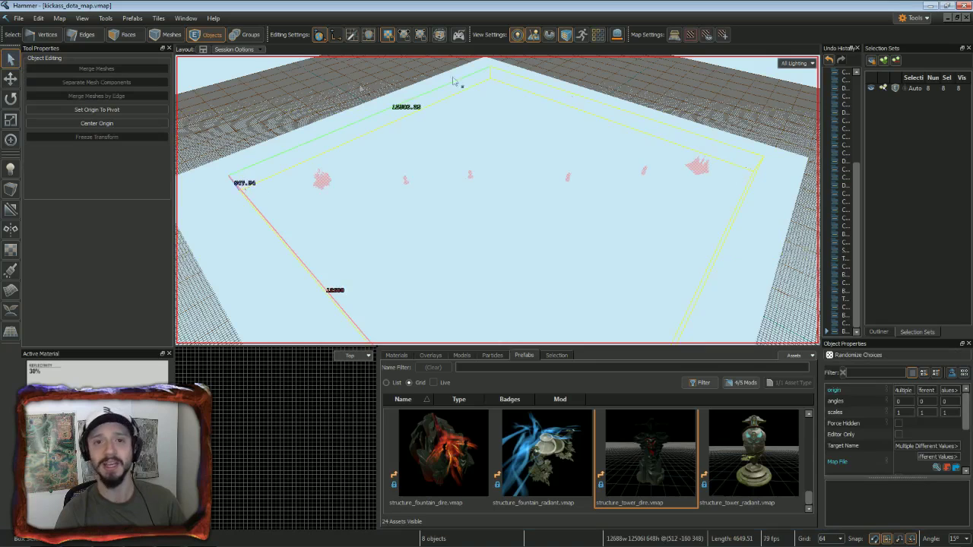
{"action": "left_click", "coordinate": [561, 208]}
{"action": "left_click", "coordinate": [575, 178]}
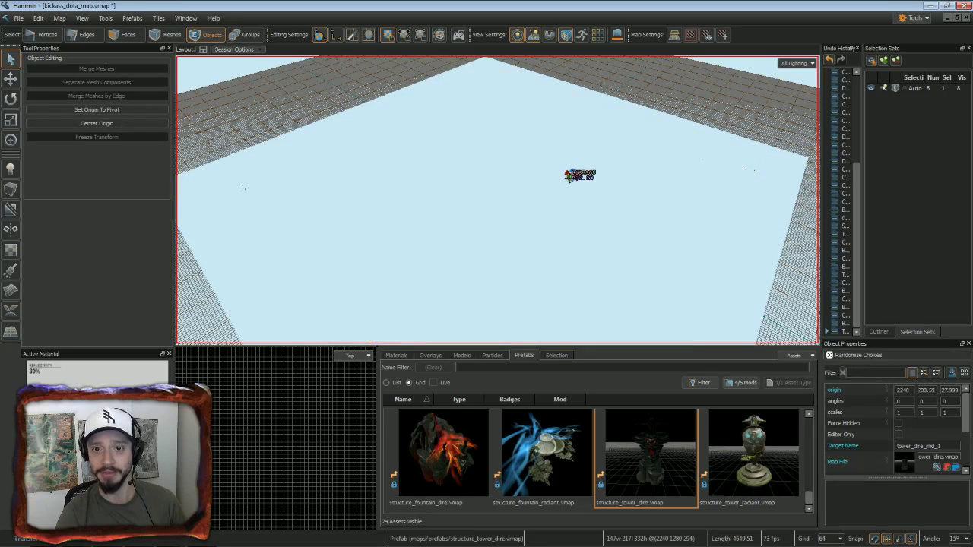
{"action": "key", "text": "Delete"}
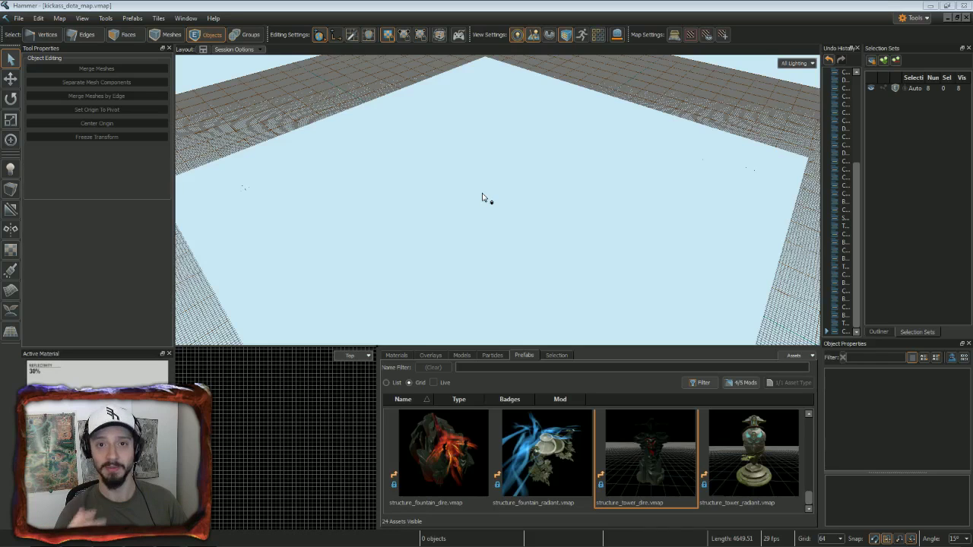
Add an OnTowerKilled output to the first Radiant mid tower.
{"action": "left_click_drag", "start_coordinate": [522, 139], "coordinate": [394, 266]}
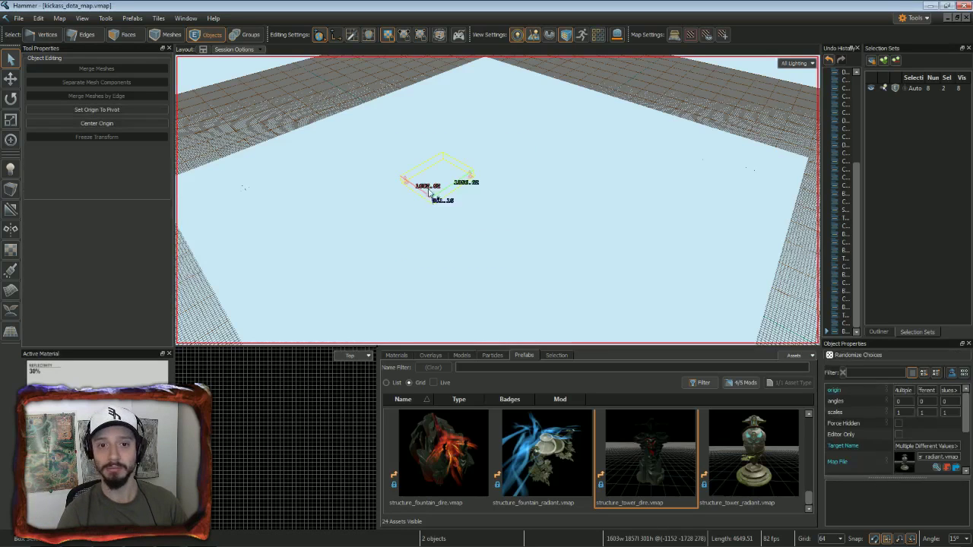
{"action": "left_click", "coordinate": [468, 175]}
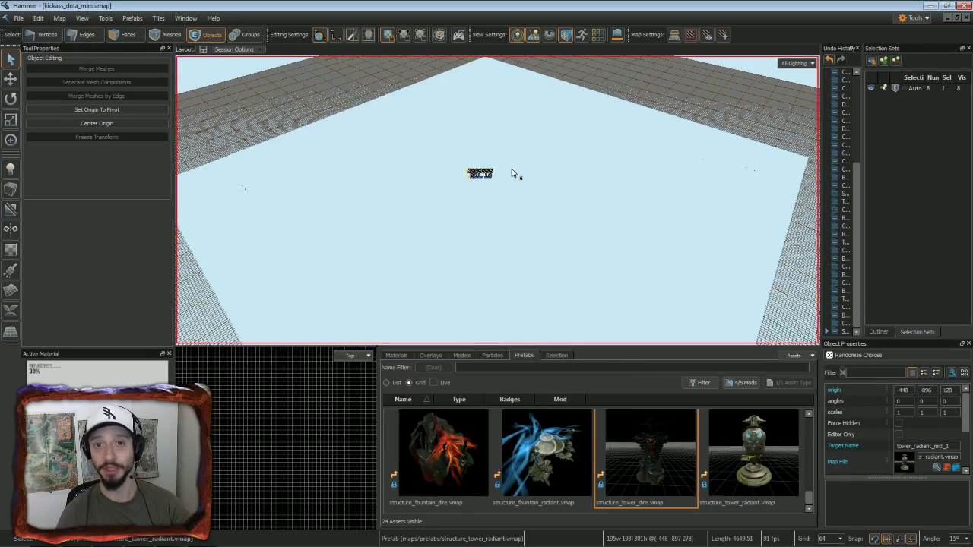
{"action": "key", "text": "alt+Return"}
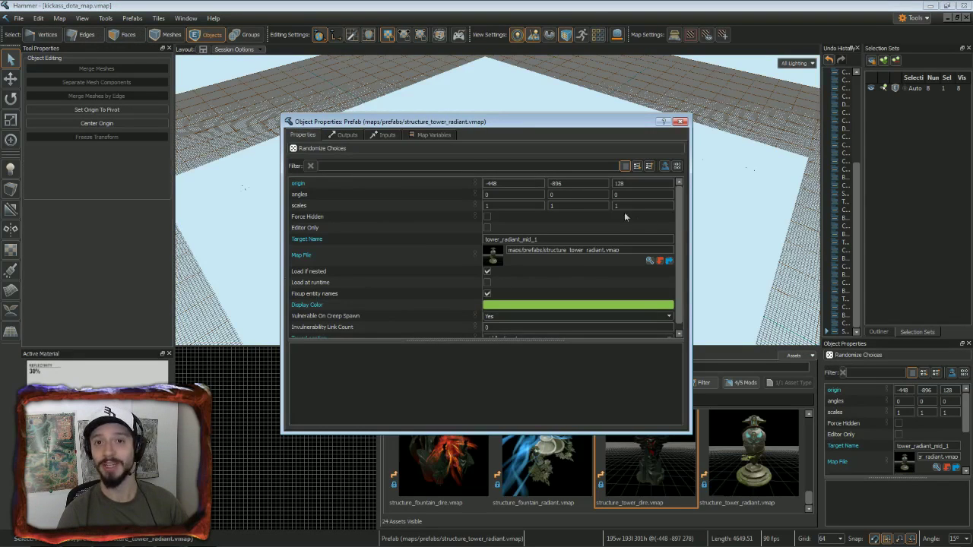
{"action": "left_click", "coordinate": [343, 135]}
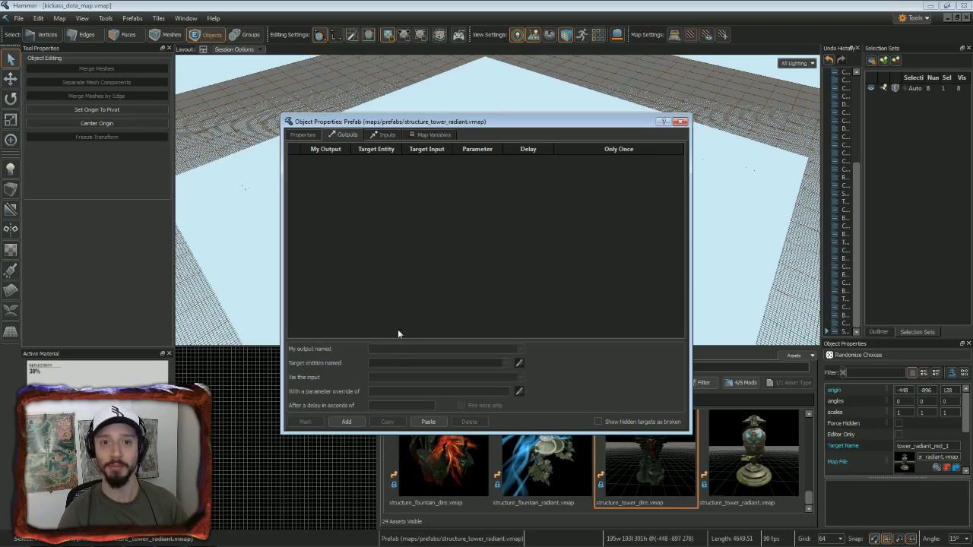
{"action": "left_click", "coordinate": [353, 423]}
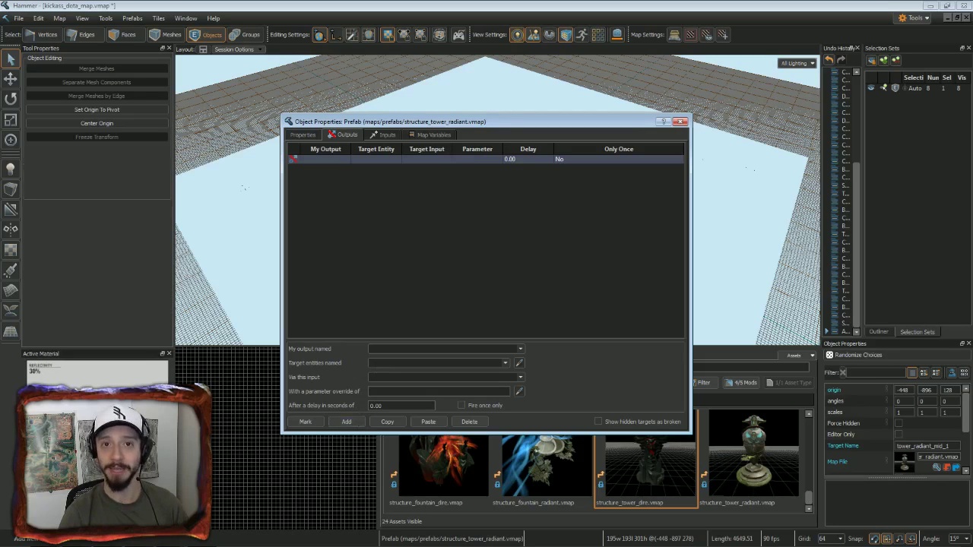
{"action": "left_click", "coordinate": [433, 349]}
{"action": "type", "text": "On"}
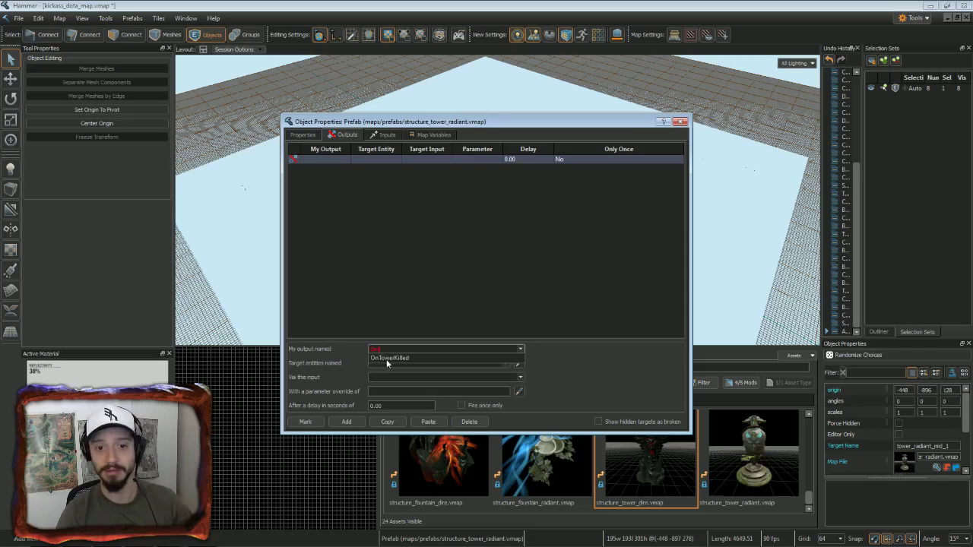
{"action": "key", "text": "Return"}
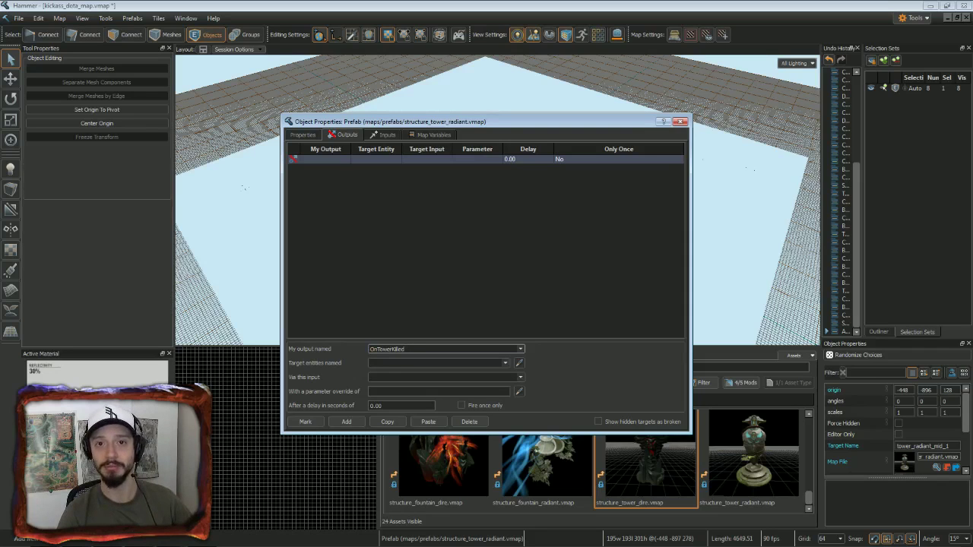
Target the Radiant tower's output at tower_radiant_mid_2 via the ReduceInvulnCount input and close the properties.
{"action": "left_click", "coordinate": [411, 362]}
{"action": "left_click", "coordinate": [505, 364]}
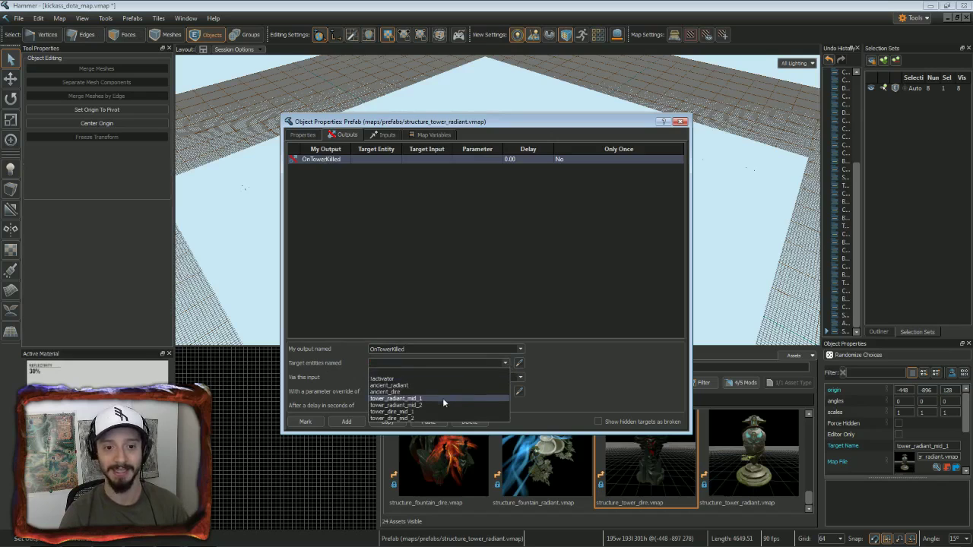
{"action": "left_click", "coordinate": [414, 406]}
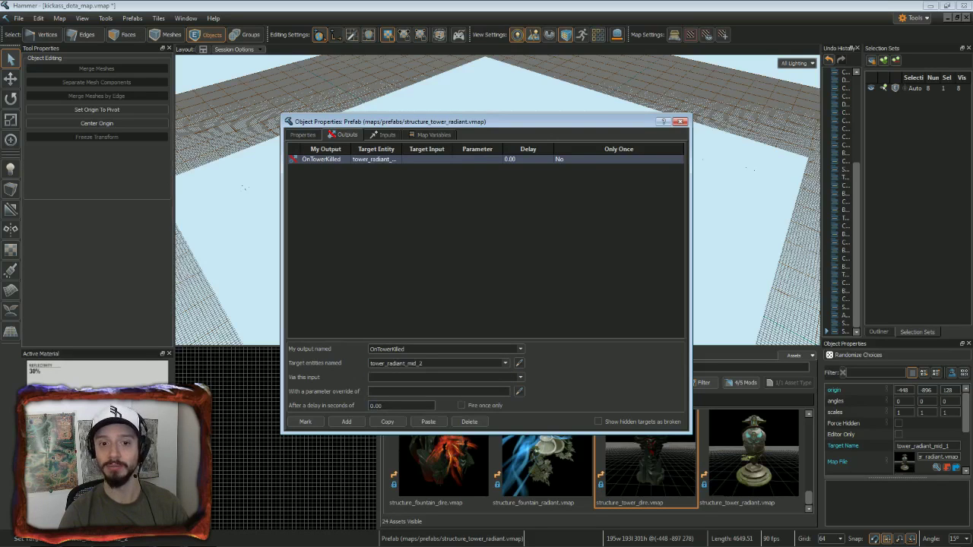
{"action": "left_click", "coordinate": [370, 377]}
{"action": "type", "text": "re"}
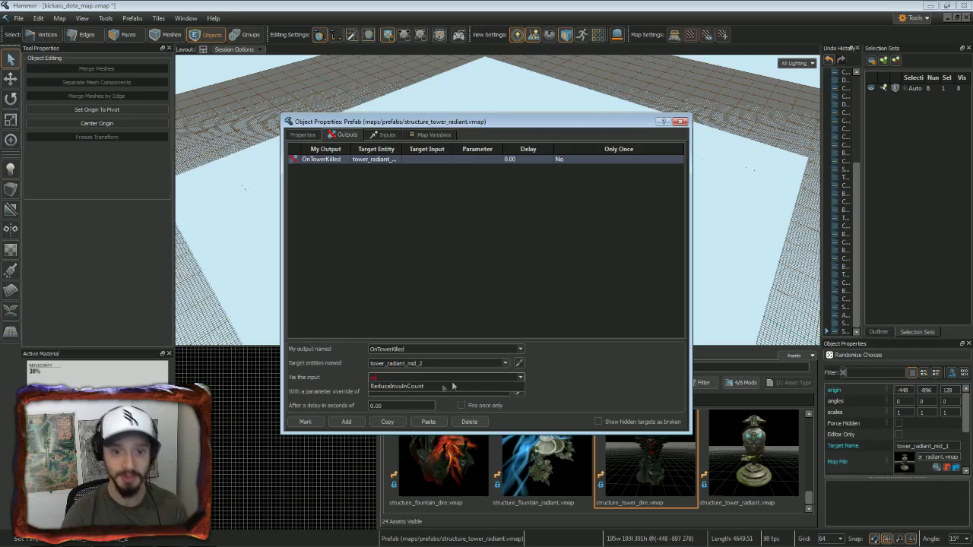
{"action": "left_click", "coordinate": [391, 386]}
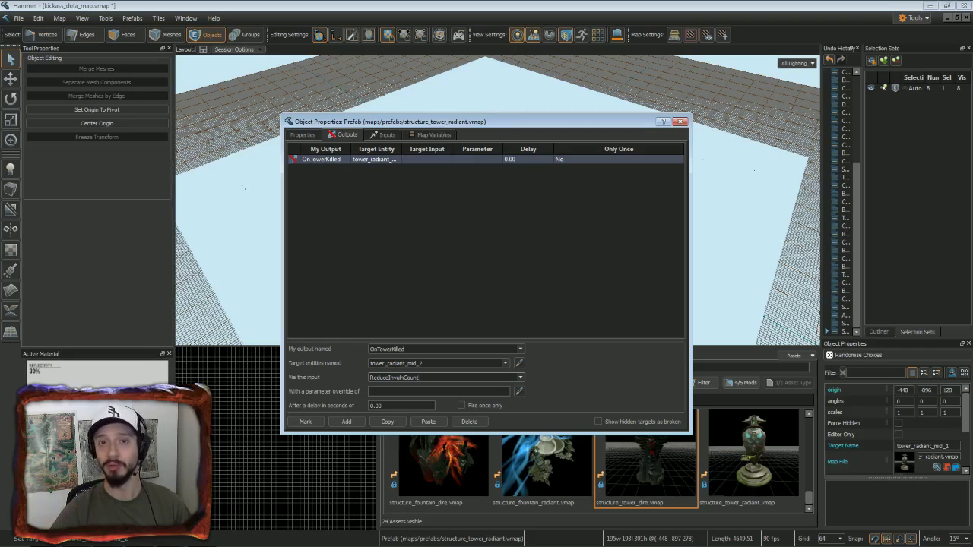
{"action": "left_click", "coordinate": [682, 122]}
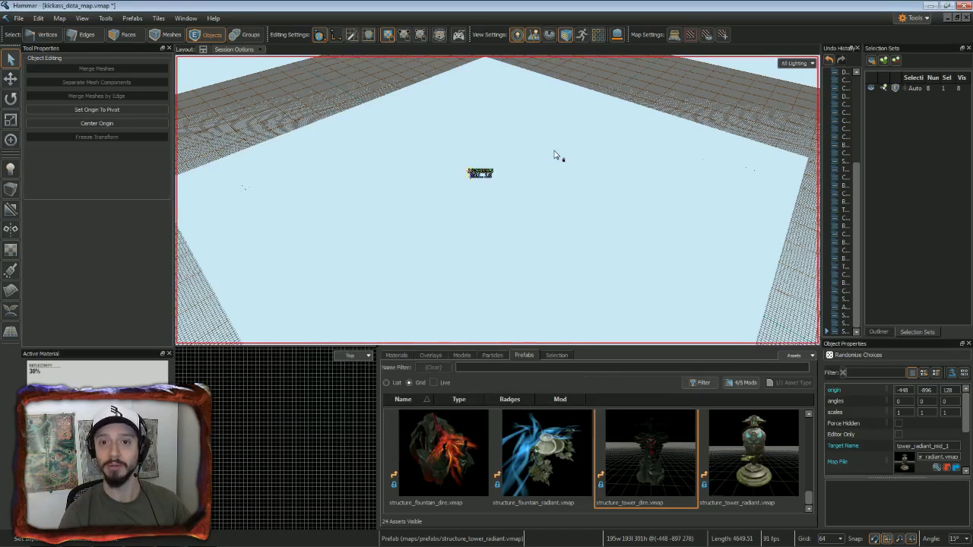
Add an OnTowerKilled output to the first Dire mid tower.
{"action": "left_click_drag", "start_coordinate": [544, 142], "coordinate": [601, 206]}
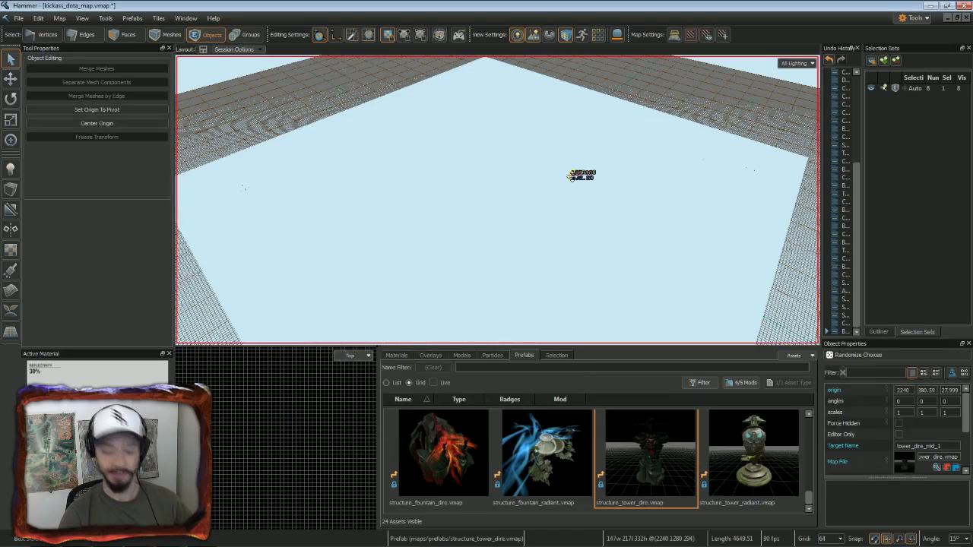
{"action": "double_click", "coordinate": [570, 175]}
{"action": "left_click", "coordinate": [346, 135]}
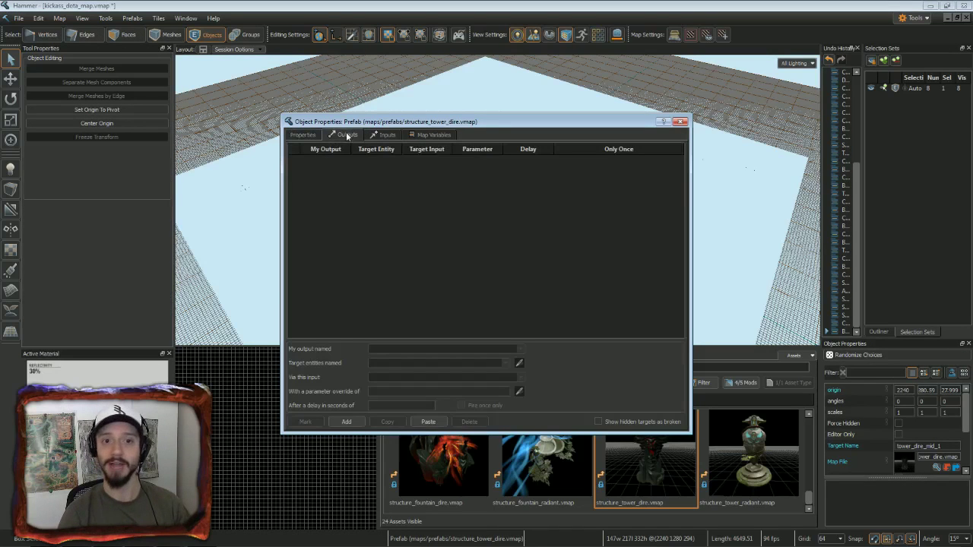
{"action": "left_click", "coordinate": [346, 422]}
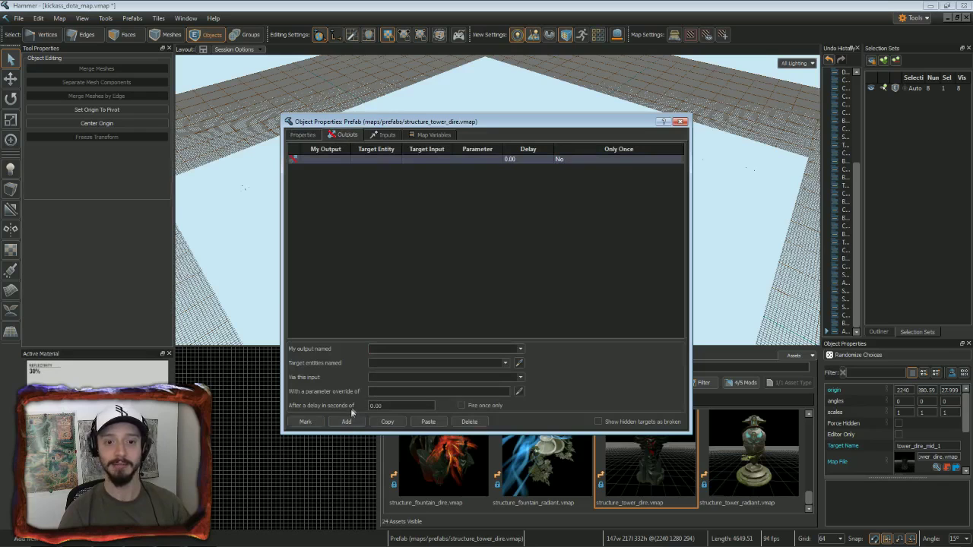
{"action": "type", "text": "OnTowerKilled"}
Target the Dire tower's output at tower_dire_mid_2 via the ReduceInvulnCount input, then close the properties, deselect the tower and save the map.
{"action": "left_click", "coordinate": [504, 363]}
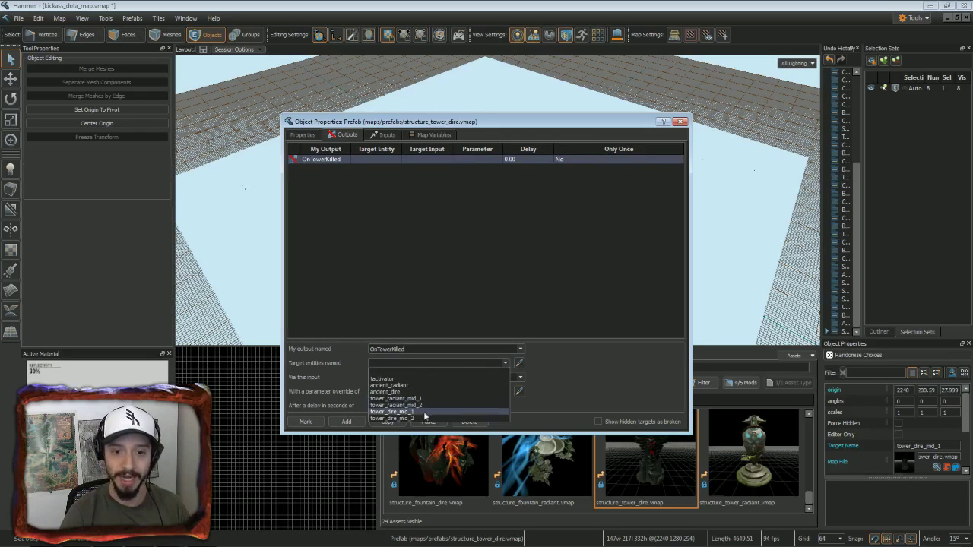
{"action": "left_click", "coordinate": [416, 419]}
{"action": "key", "text": "Tab"}
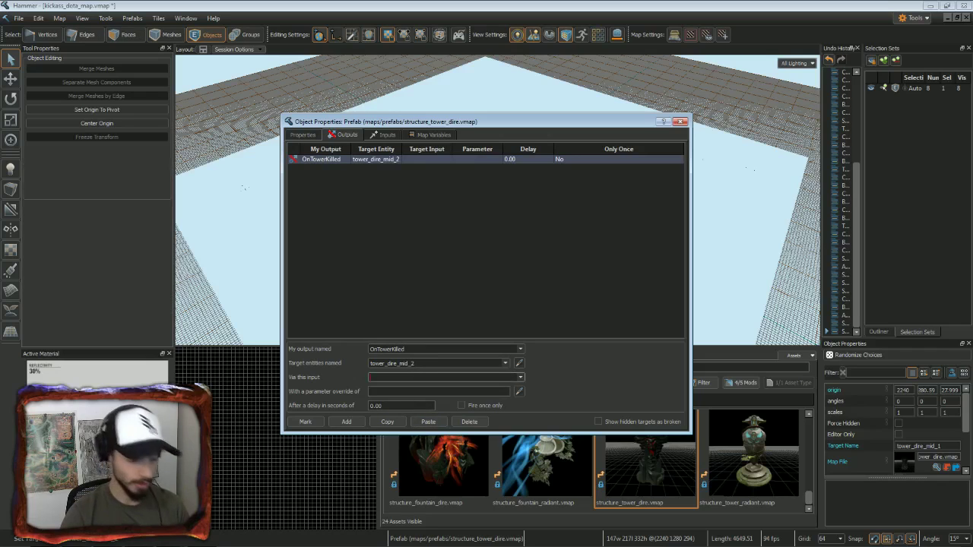
{"action": "type", "text": "red"}
{"action": "left_click", "coordinate": [394, 388]}
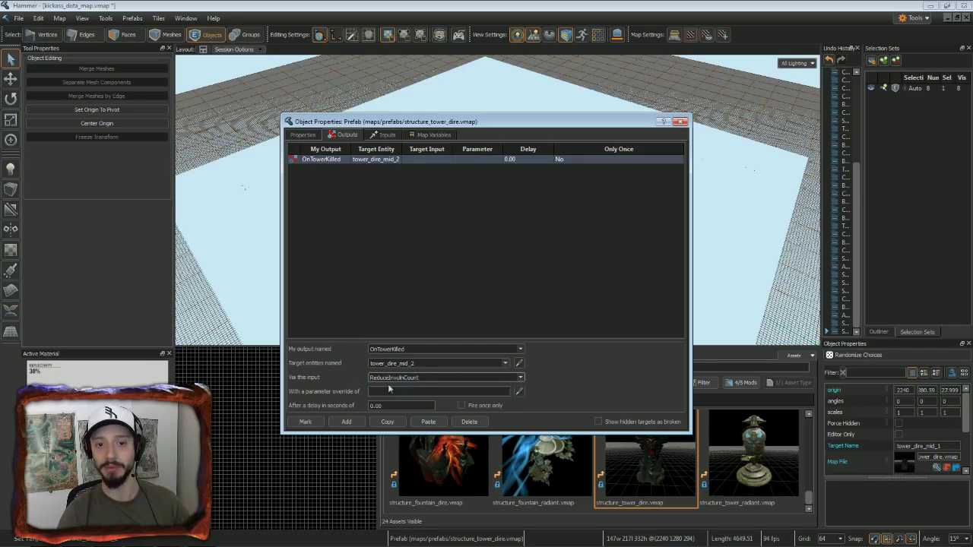
{"action": "left_click", "coordinate": [480, 261]}
{"action": "left_click", "coordinate": [682, 121]}
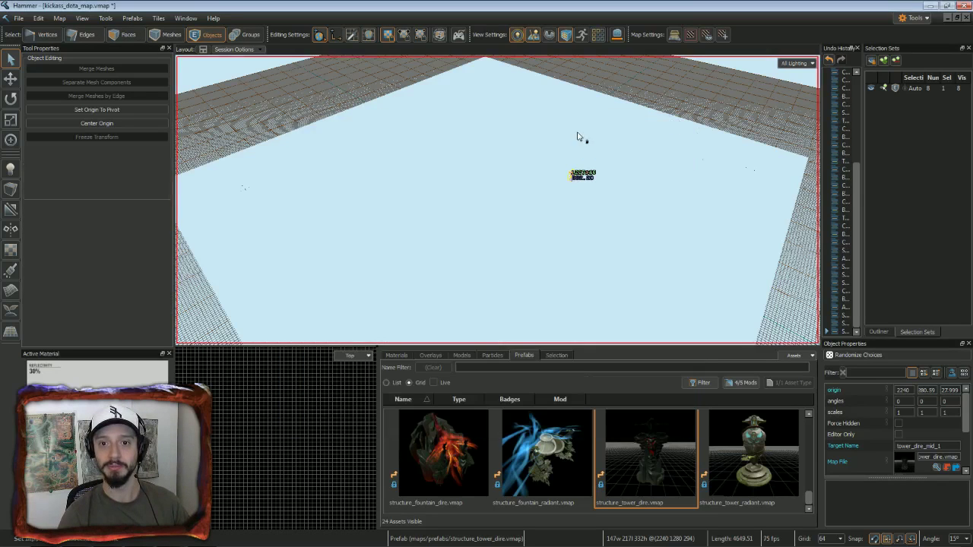
{"action": "key", "text": "Delete"}
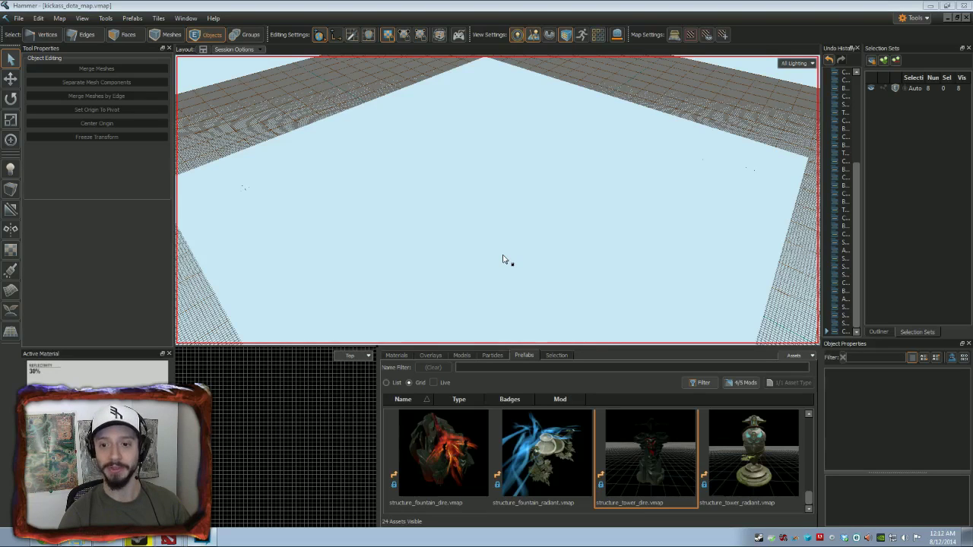
Place the structure_barracks_ranged_radiant prefab on the Radiant mid lane at about -2496, -3840, 128 and select it.
{"action": "left_click", "coordinate": [808, 415]}
{"action": "left_click", "coordinate": [808, 414]}
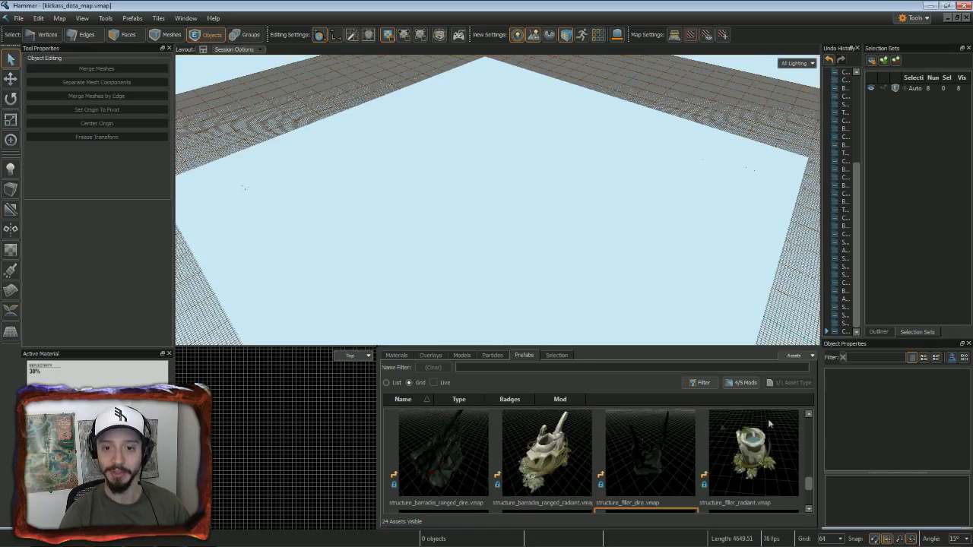
{"action": "left_click_drag", "start_coordinate": [536, 454], "coordinate": [328, 212]}
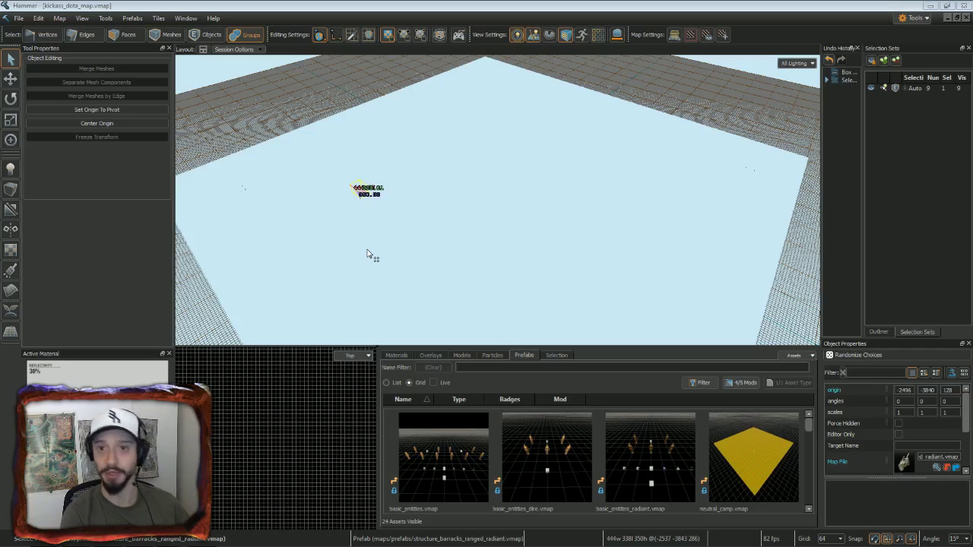
{"action": "left_click", "coordinate": [367, 253]}
{"action": "left_click_drag", "start_coordinate": [348, 174], "coordinate": [382, 220]}
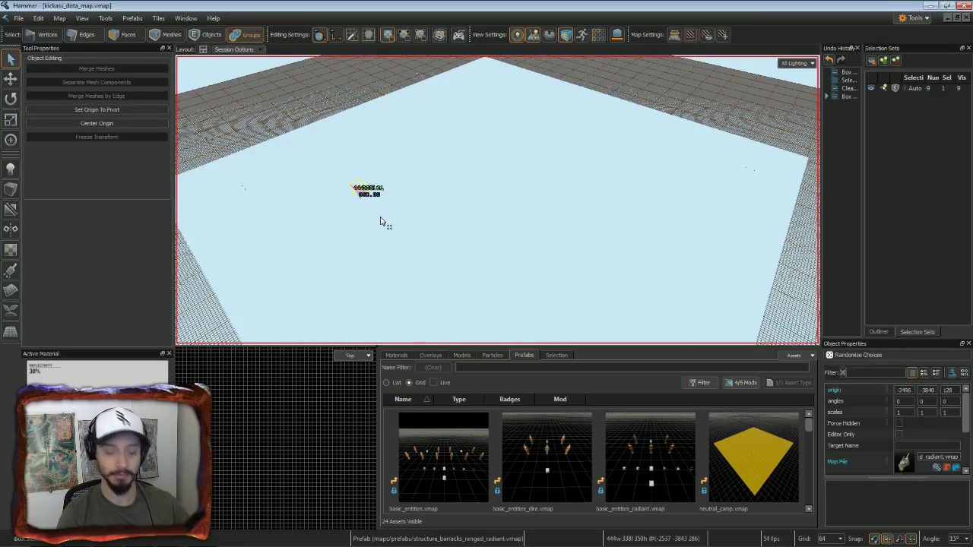
Set the Radiant barracks' Target Name to barracks_melee_radiant_middle.
{"action": "key", "text": "alt+Return"}
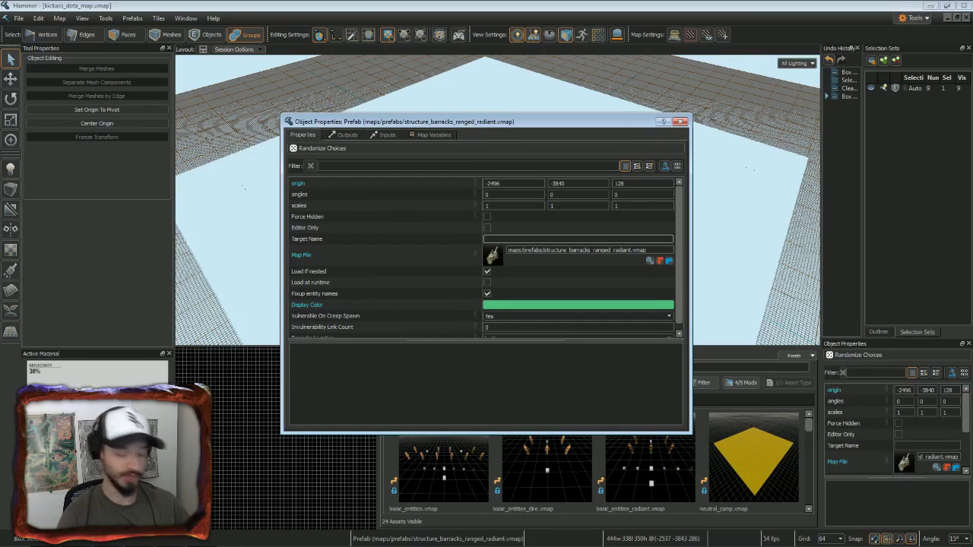
{"action": "type", "text": "barracks"}
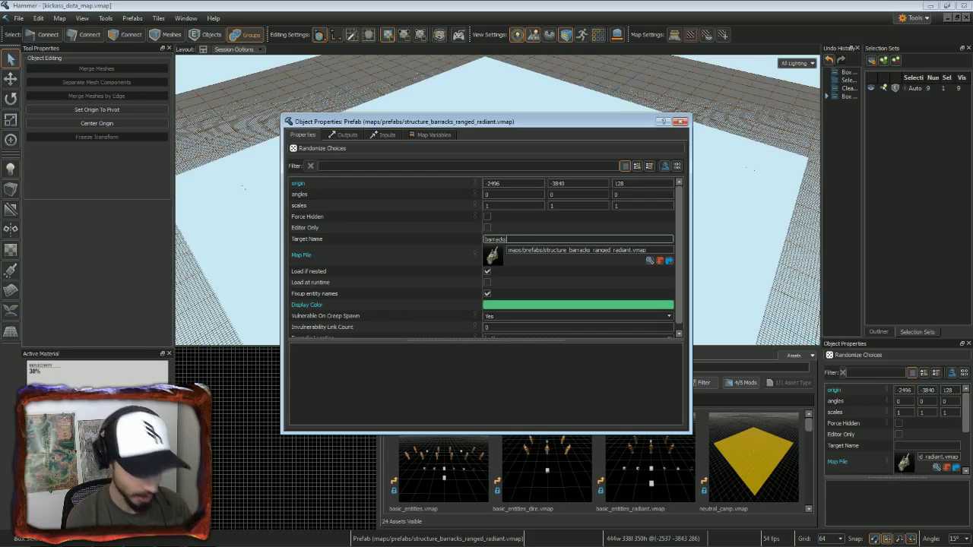
{"action": "type", "text": "_ralee_radient_middle"}
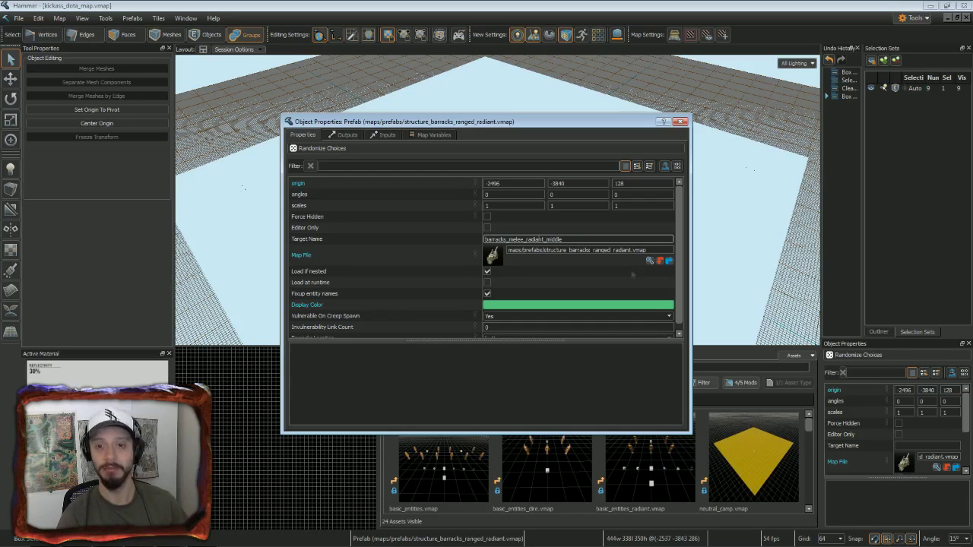
Set the Radiant barracks' Vulnerable On Creep Spawn to No, Invulnerability Link Count to 1 and Barracks Location to middle, then close the properties.
{"action": "left_click", "coordinate": [668, 316]}
{"action": "left_click", "coordinate": [517, 324]}
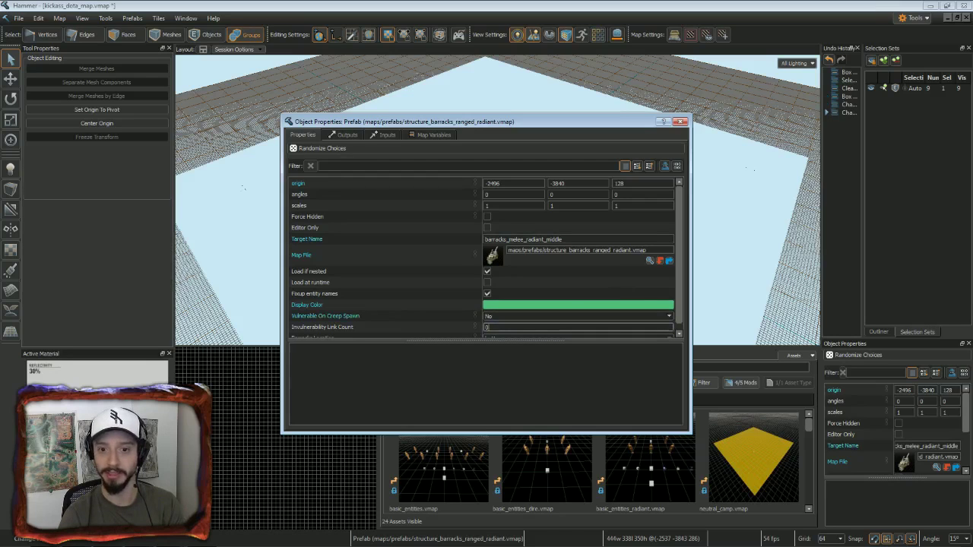
{"action": "type", "text": "1"}
{"action": "key", "text": "Return"}
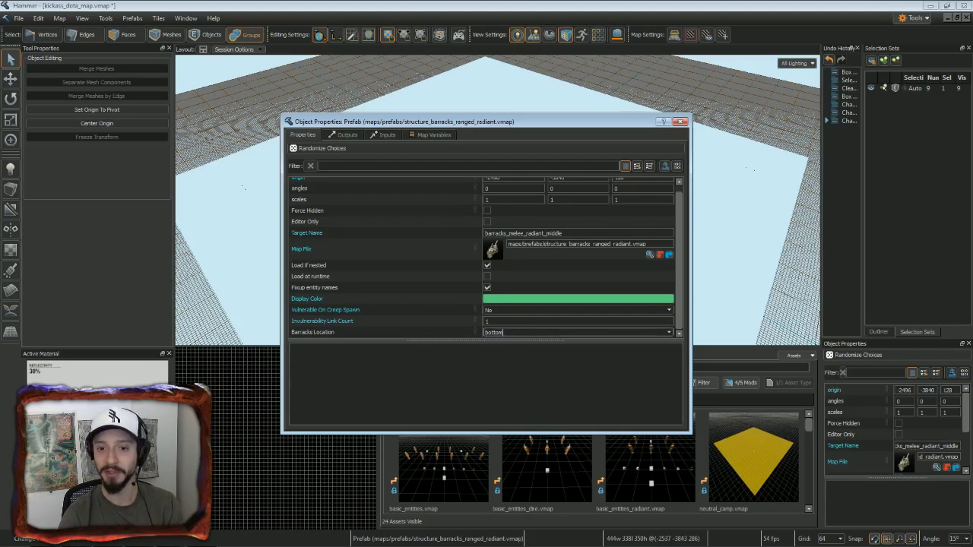
{"action": "left_click", "coordinate": [669, 333]}
{"action": "left_click", "coordinate": [564, 348]}
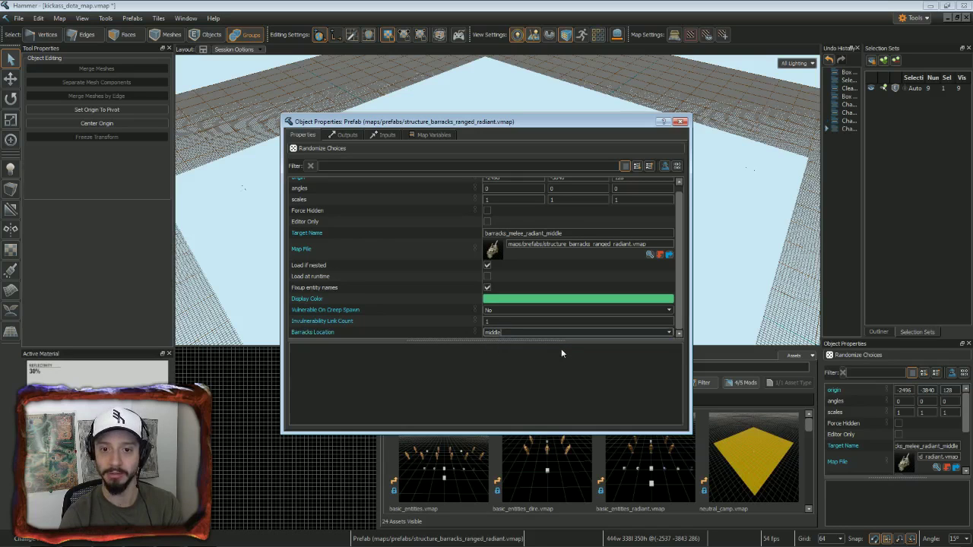
{"action": "left_click", "coordinate": [682, 122]}
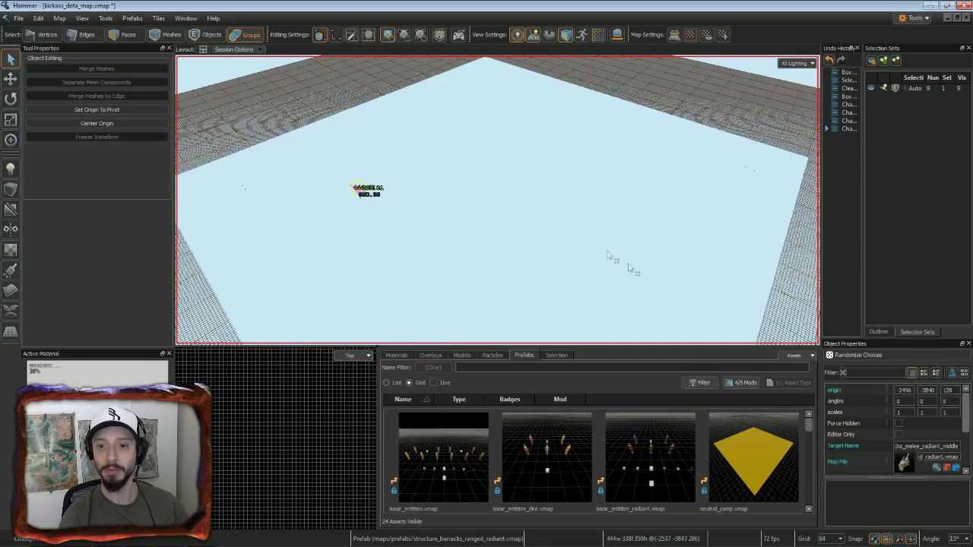
Place the structure_barracks_melee_dire prefab on the Dire mid lane at about 4864, 3648, 128.
{"action": "left_click_drag", "start_coordinate": [809, 431], "coordinate": [809, 471]}
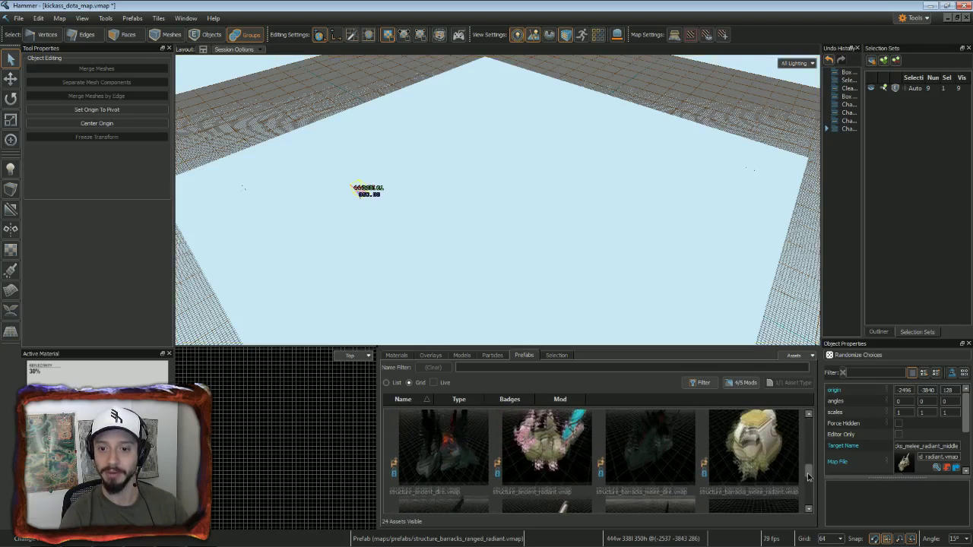
{"action": "left_click_drag", "start_coordinate": [655, 453], "coordinate": [672, 188]}
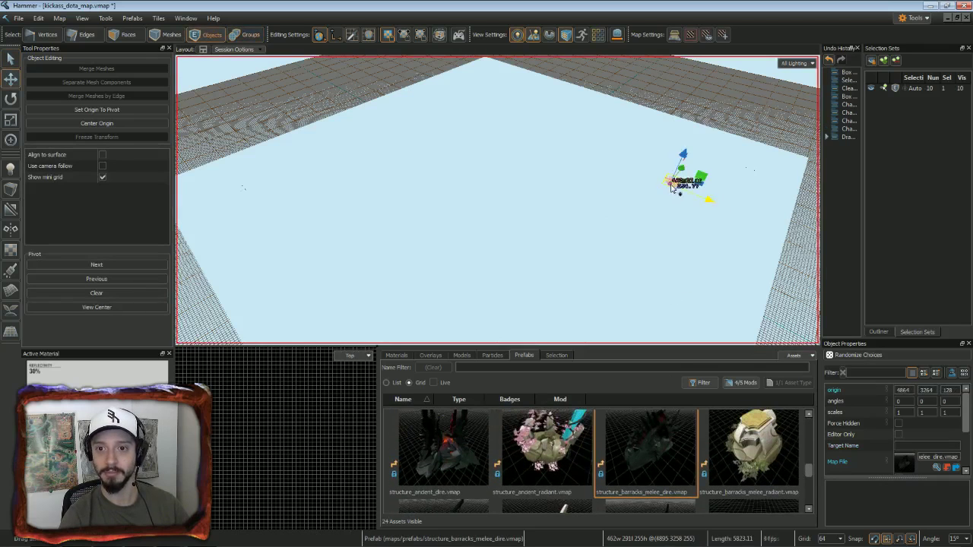
{"action": "double_click", "coordinate": [680, 181]}
Set the Dire barracks' Target Name to barracks_melee_dire_middle.
{"action": "left_click", "coordinate": [578, 238]}
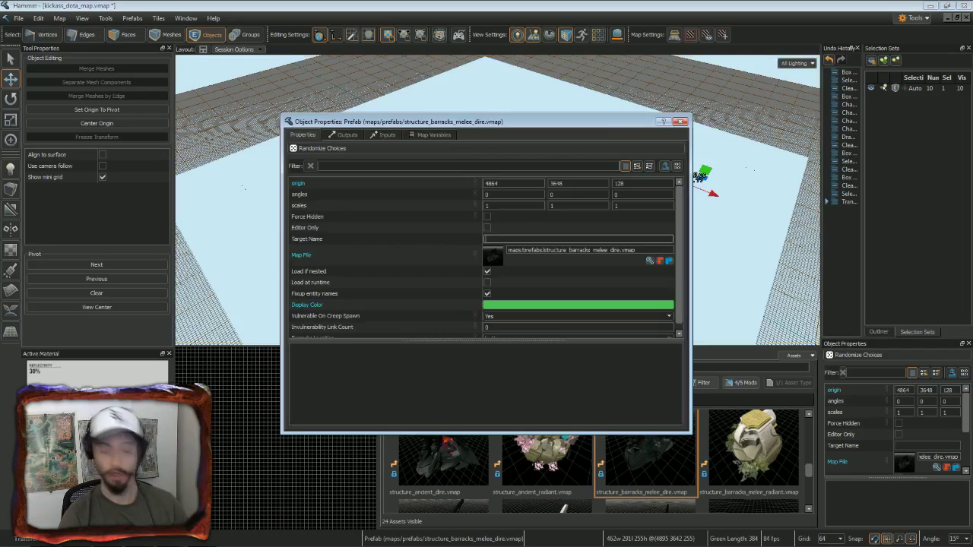
{"action": "type", "text": "barracks_me"}
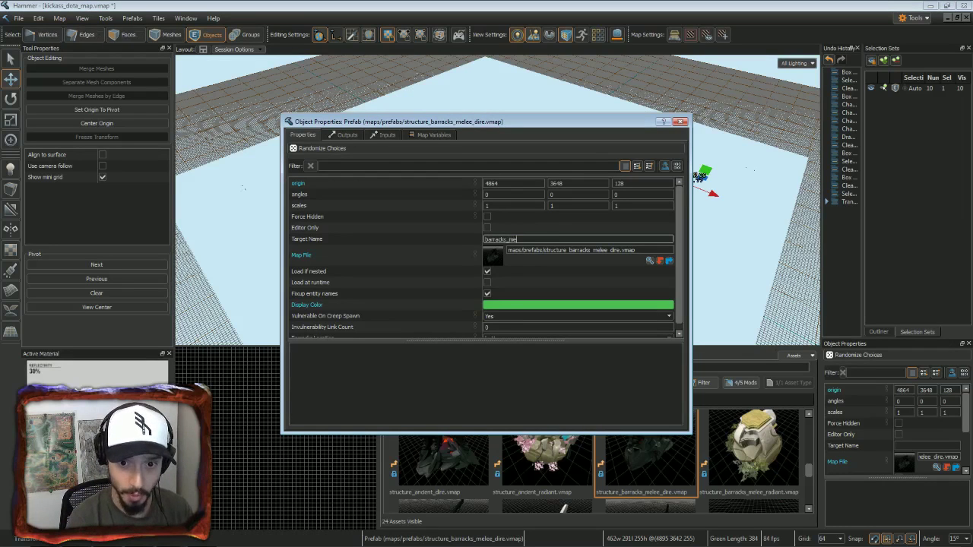
{"action": "type", "text": "lee_dire_middle"}
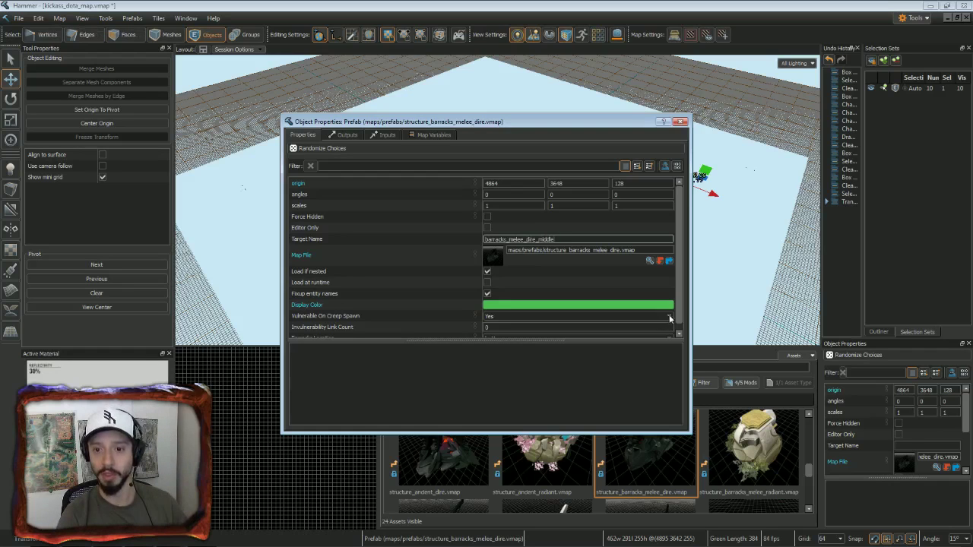
Set the Dire barracks' Vulnerable On Creep Spawn to No, link count to 1 and location to middle, then close the properties and deselect it.
{"action": "left_click", "coordinate": [505, 315]}
{"action": "left_click", "coordinate": [504, 325]}
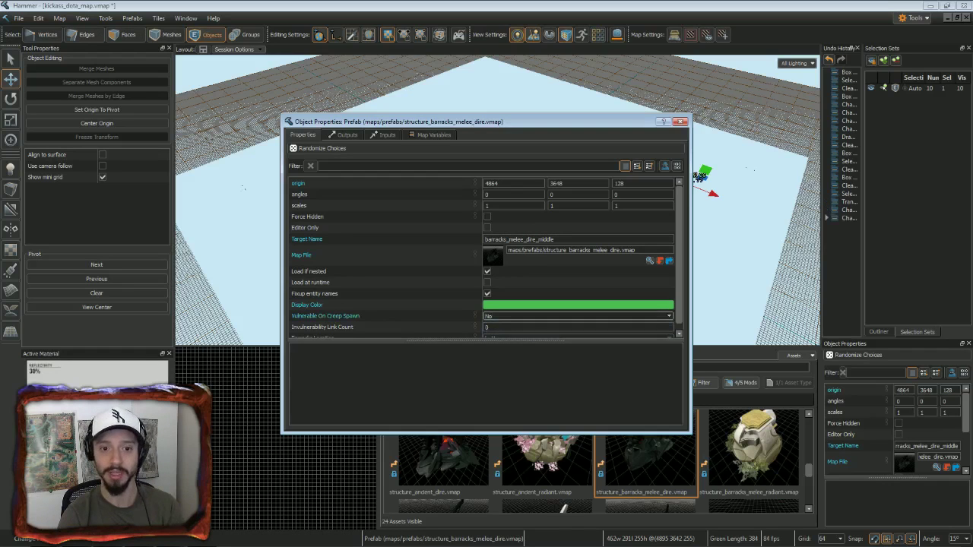
{"action": "left_click", "coordinate": [506, 327]}
{"action": "type", "text": "1"}
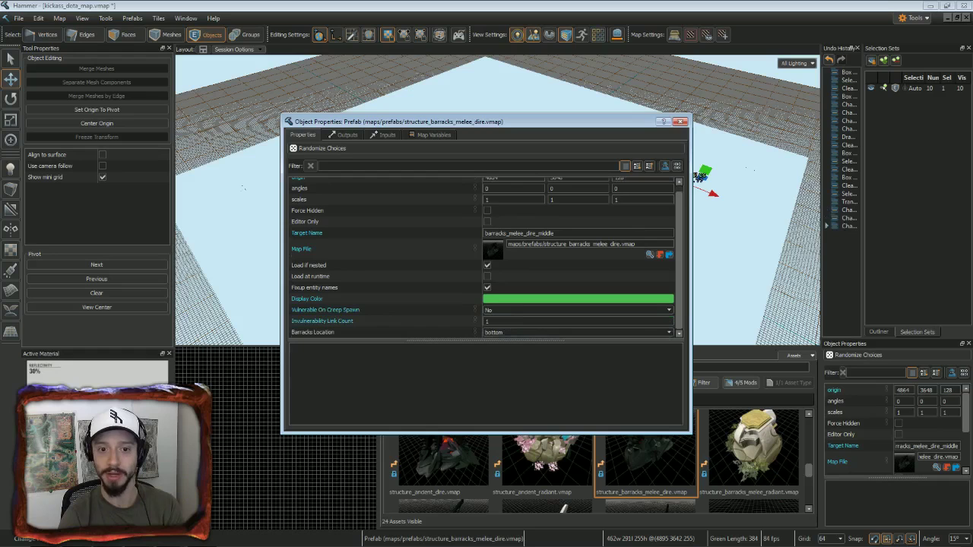
{"action": "left_click", "coordinate": [533, 332]}
{"action": "left_click", "coordinate": [513, 346]}
{"action": "left_click", "coordinate": [680, 124]}
{"action": "left_click", "coordinate": [540, 196]}
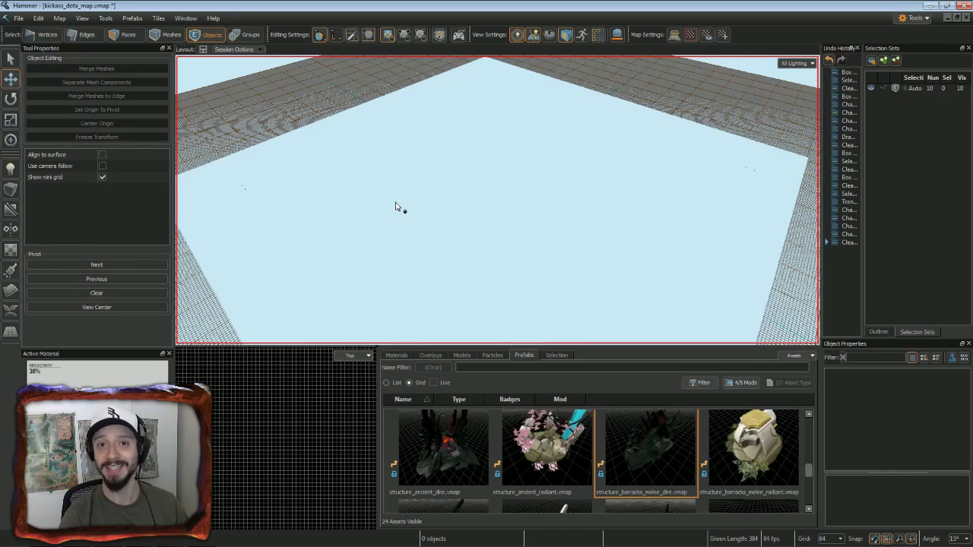
Place an info_player_start_goodguys entity at the Radiant base, at about -6246, -4843.
{"action": "left_click", "coordinate": [10, 169]}
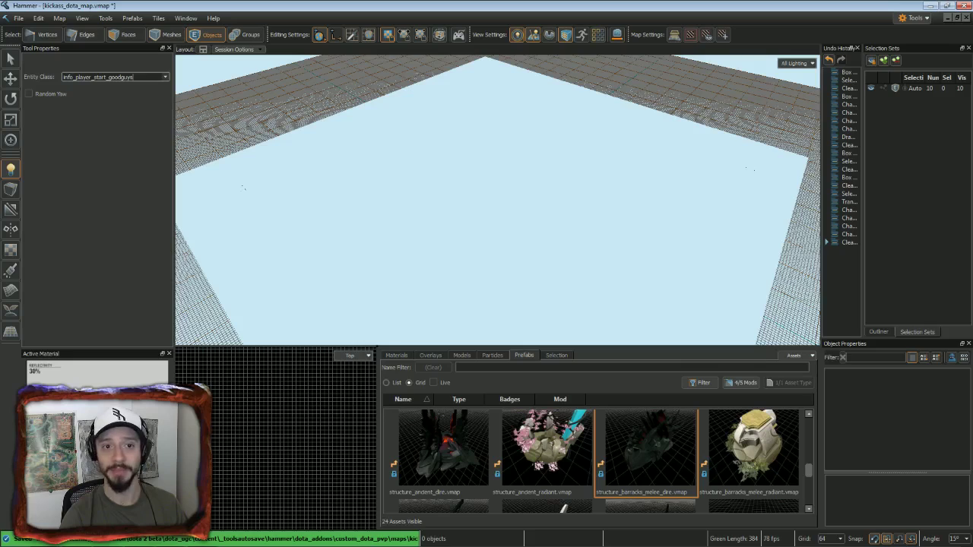
{"action": "left_click", "coordinate": [243, 186]}
Place an npc_dota_spawner_good_mid entity beside the Radiant barracks, at about -2474, -3458, 137.
{"action": "key", "text": "w"}
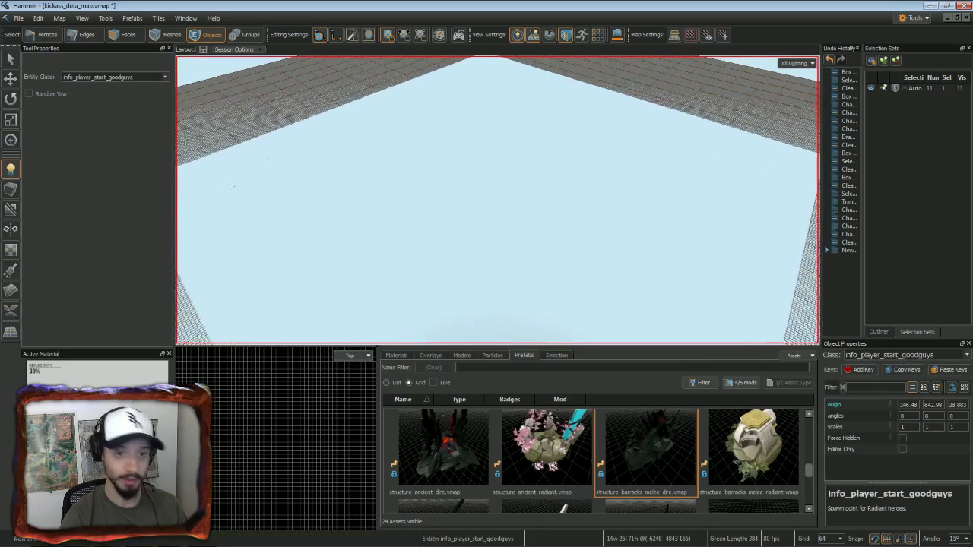
{"action": "key", "text": "w"}
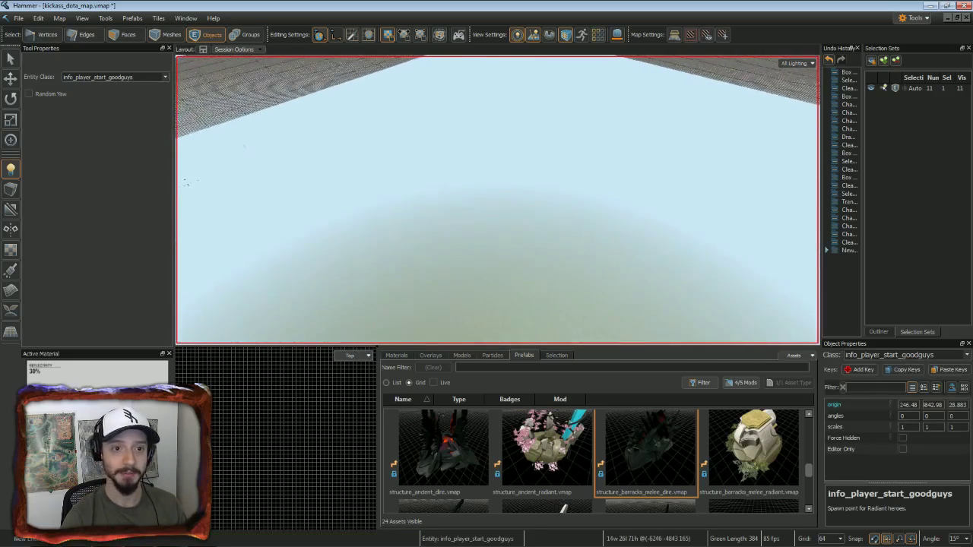
{"action": "key", "text": "w"}
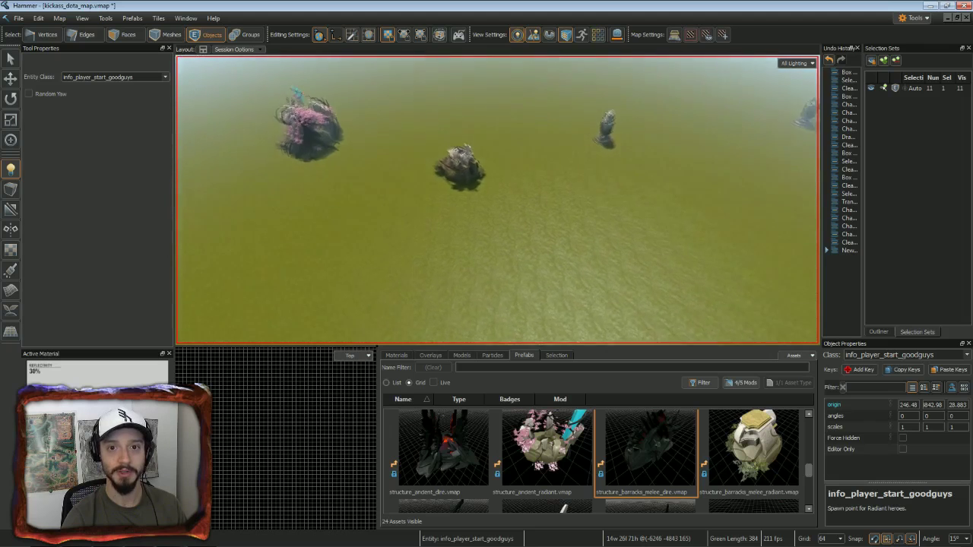
{"action": "key", "text": "w"}
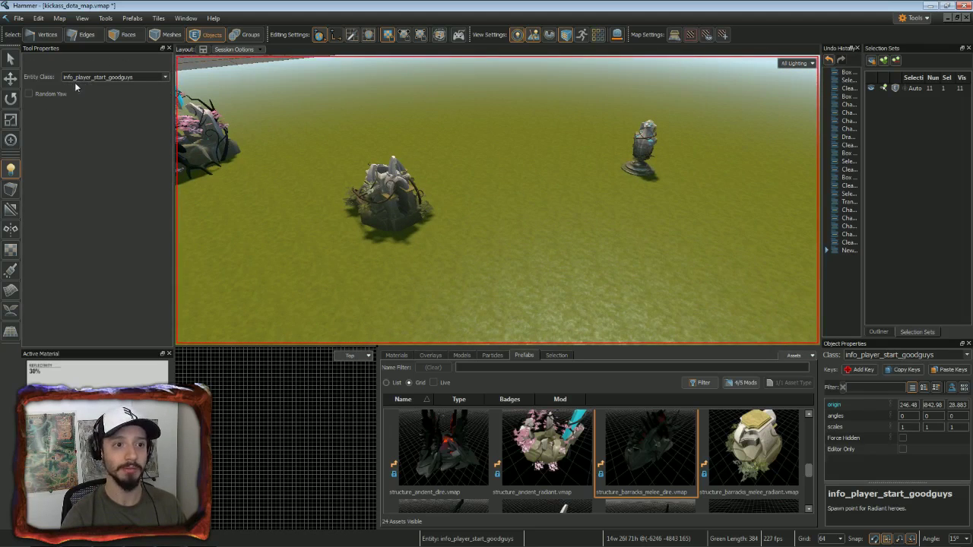
{"action": "left_click", "coordinate": [165, 78]}
{"action": "scroll", "coordinate": [123, 135], "scroll_direction": "down", "scroll_amount": 3}
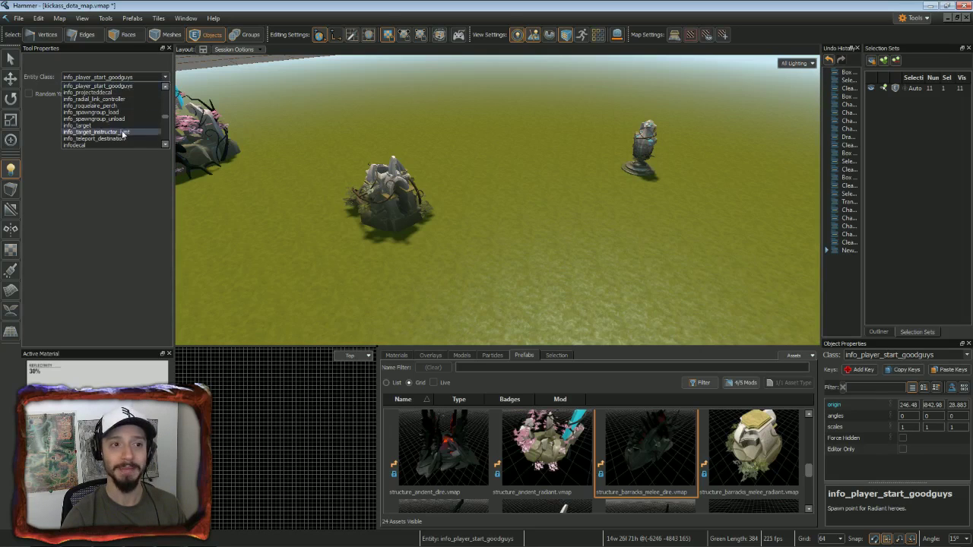
{"action": "scroll", "coordinate": [122, 135], "scroll_direction": "down", "scroll_amount": 8}
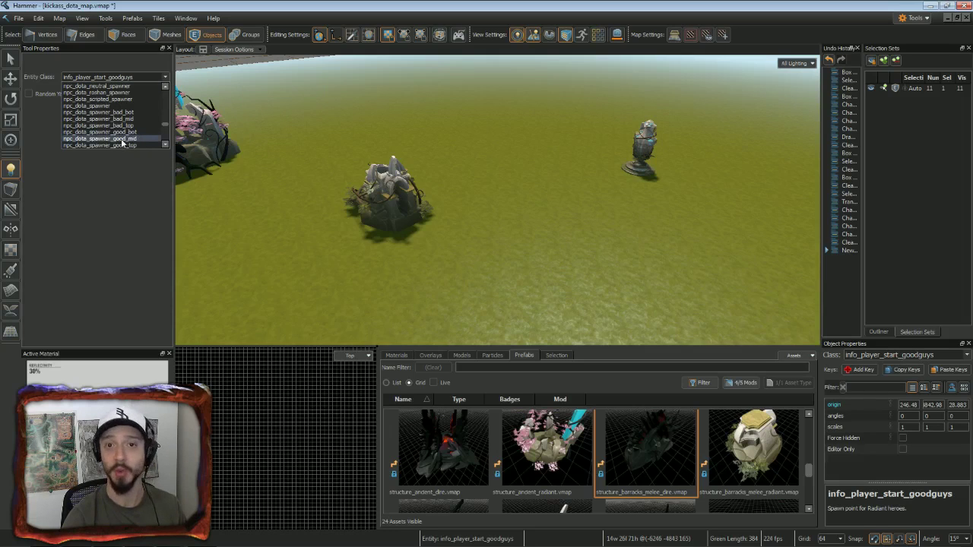
{"action": "left_click", "coordinate": [122, 142]}
{"action": "left_click", "coordinate": [456, 185]}
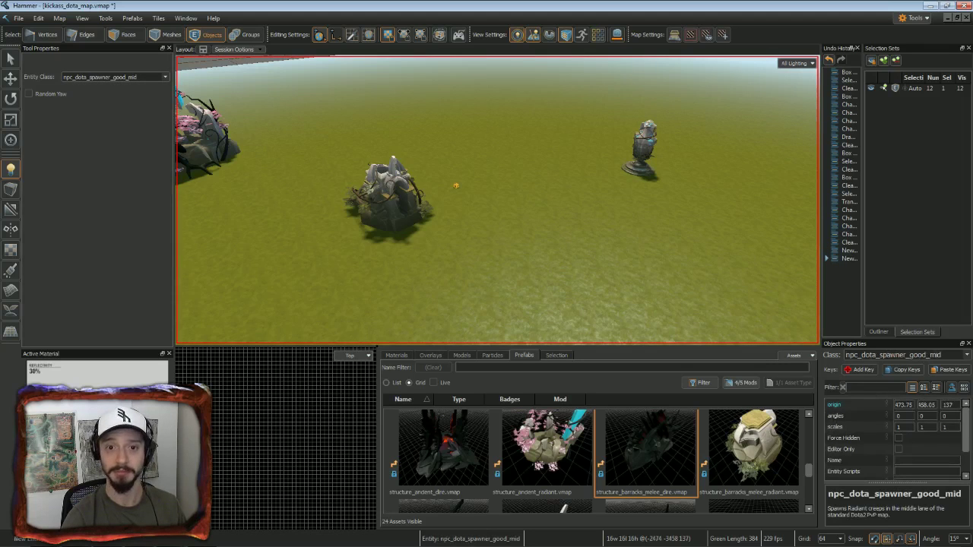
Name the Radiant mid creep spawner lane_mid_goodguys_melee_spawner in its properties.
{"action": "key", "text": "w"}
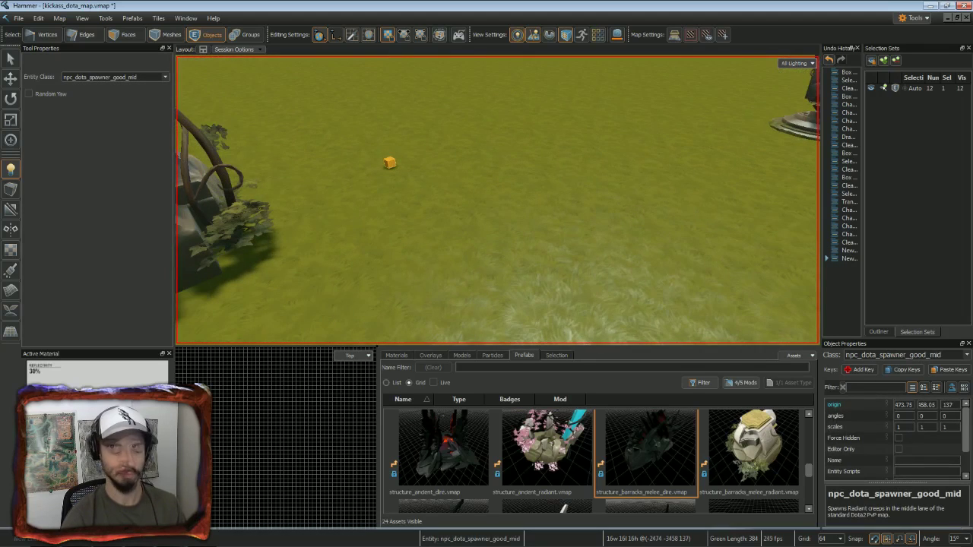
{"action": "double_click", "coordinate": [389, 164]}
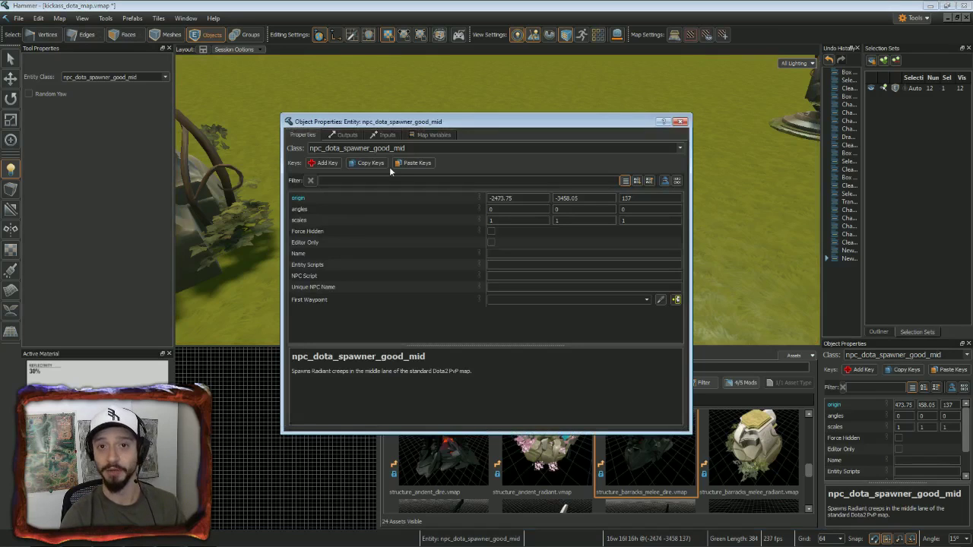
{"action": "left_click", "coordinate": [532, 253]}
{"action": "type", "text": "lane"}
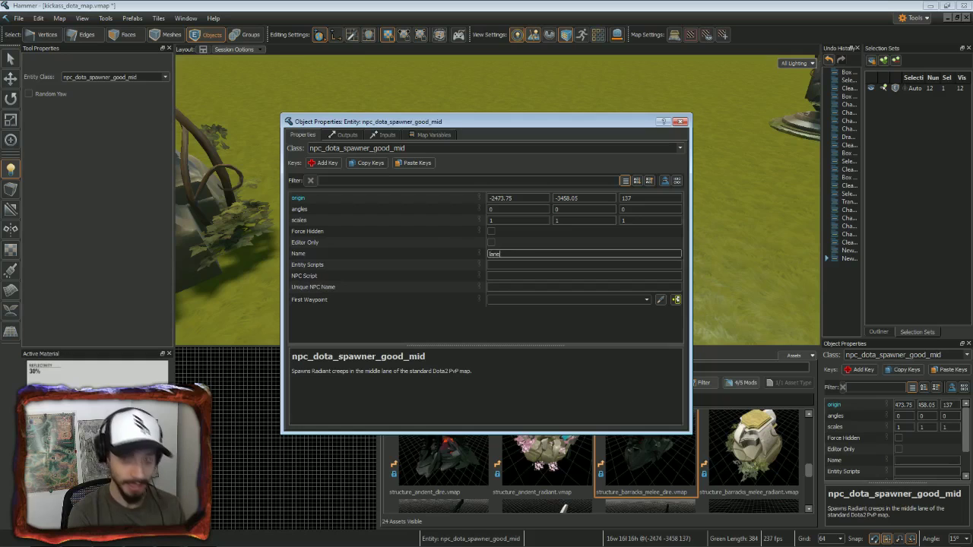
{"action": "type", "text": "_mid_"}
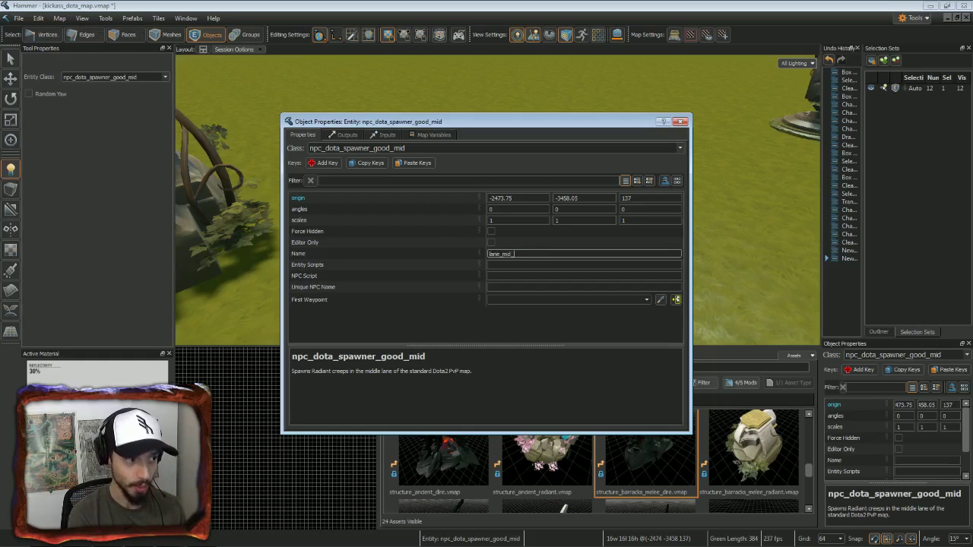
{"action": "type", "text": "goodguys_"}
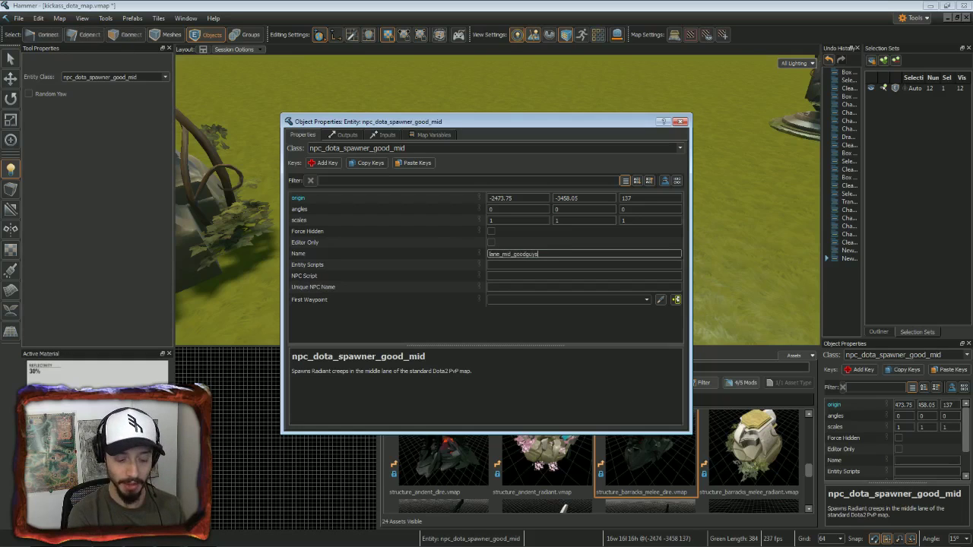
{"action": "type", "text": "mel"}
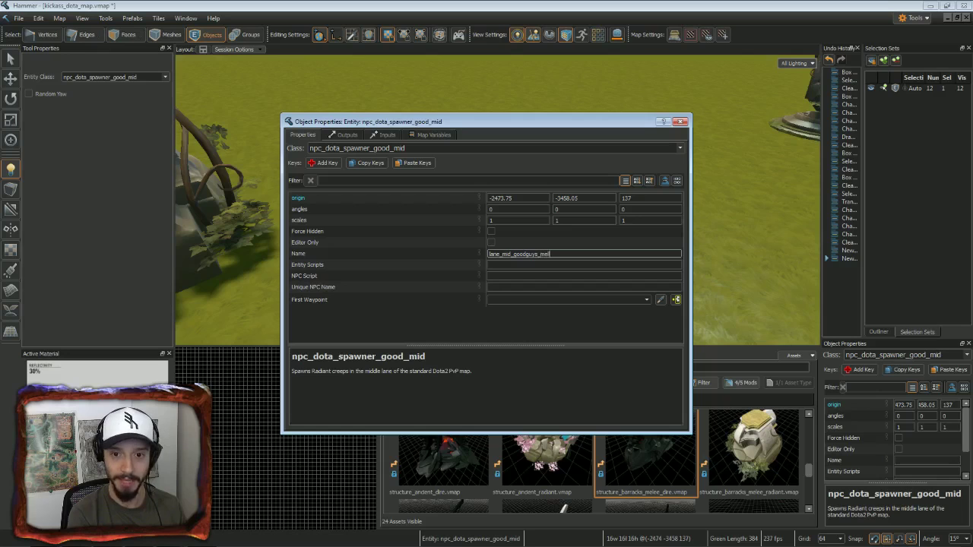
{"action": "type", "text": "ee_spawner"}
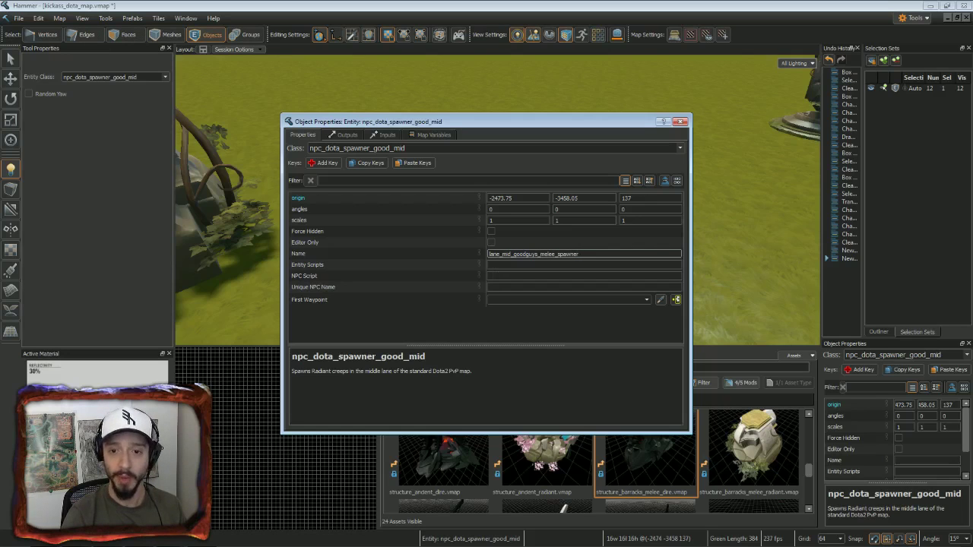
Set the Radiant mid creep spawner's First Waypoint to lane_mid_pathcorner_goodguys_1 and close its properties.
{"action": "left_click", "coordinate": [507, 300]}
{"action": "type", "text": "lan"}
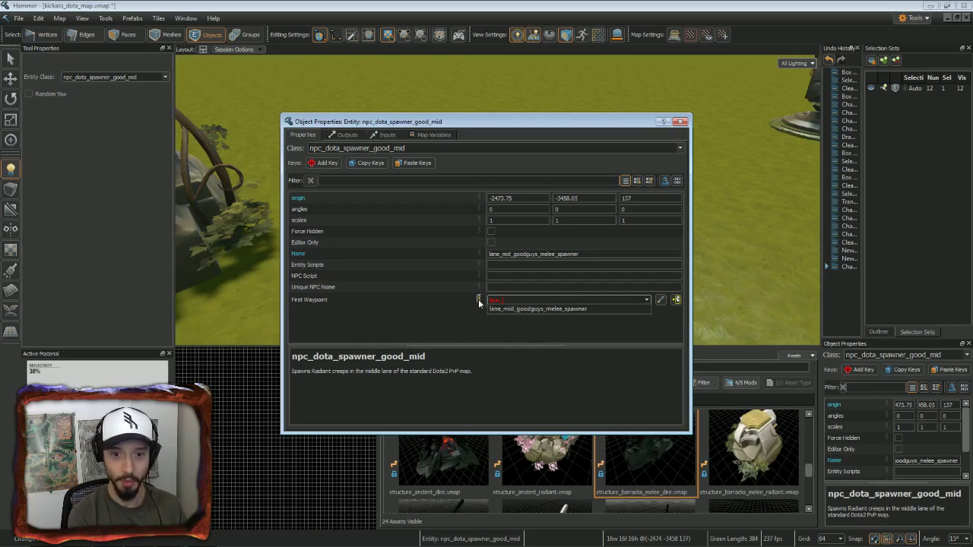
{"action": "type", "text": "e_mid_pa"}
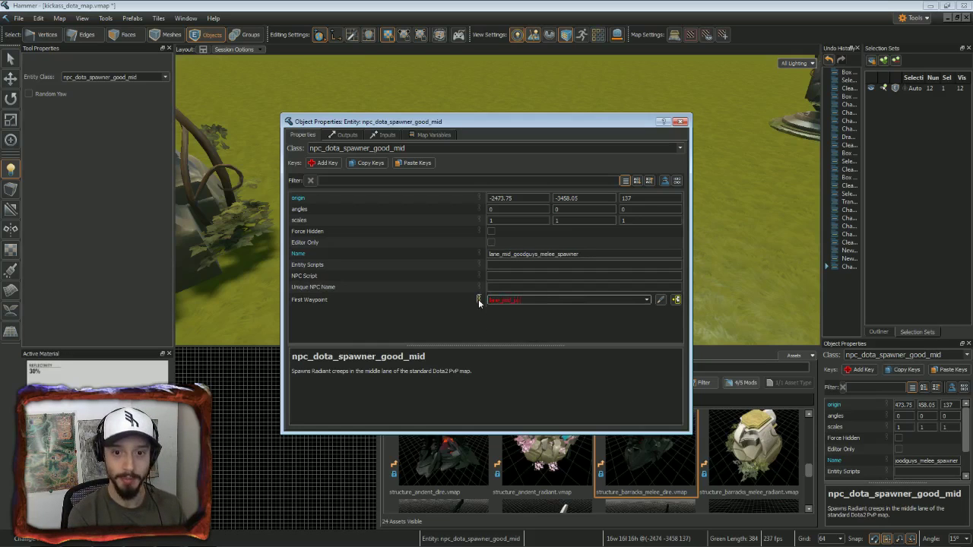
{"action": "type", "text": "thcorner_goodguys_1"}
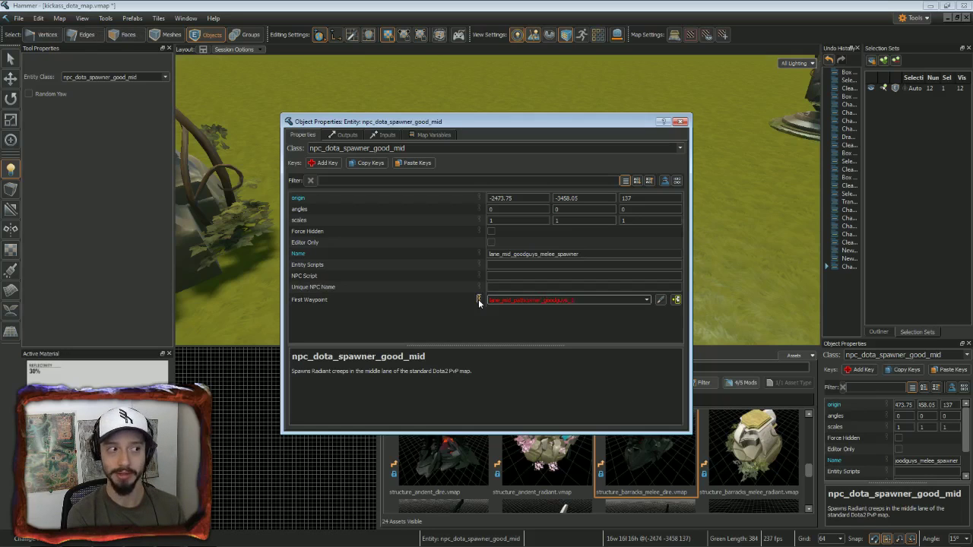
{"action": "key", "text": "Return"}
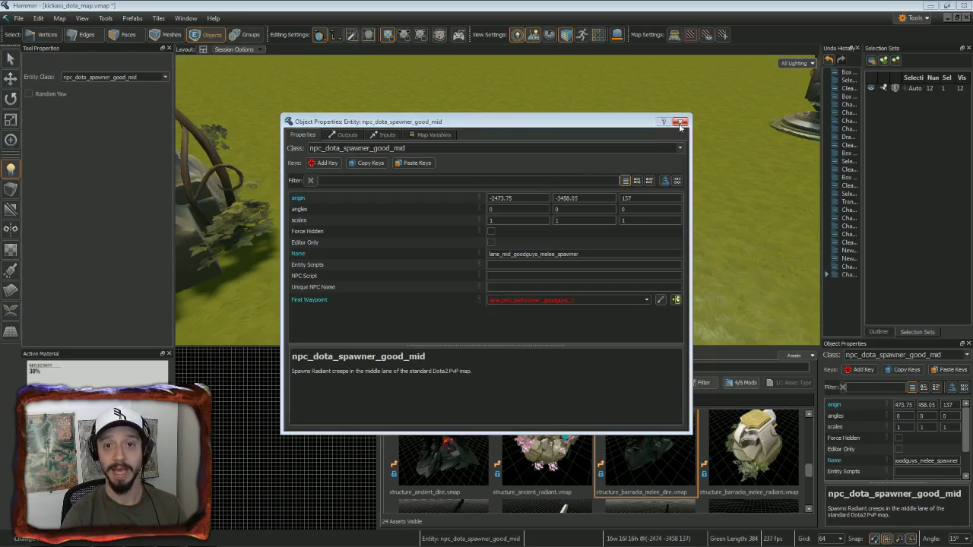
{"action": "left_click", "coordinate": [680, 123]}
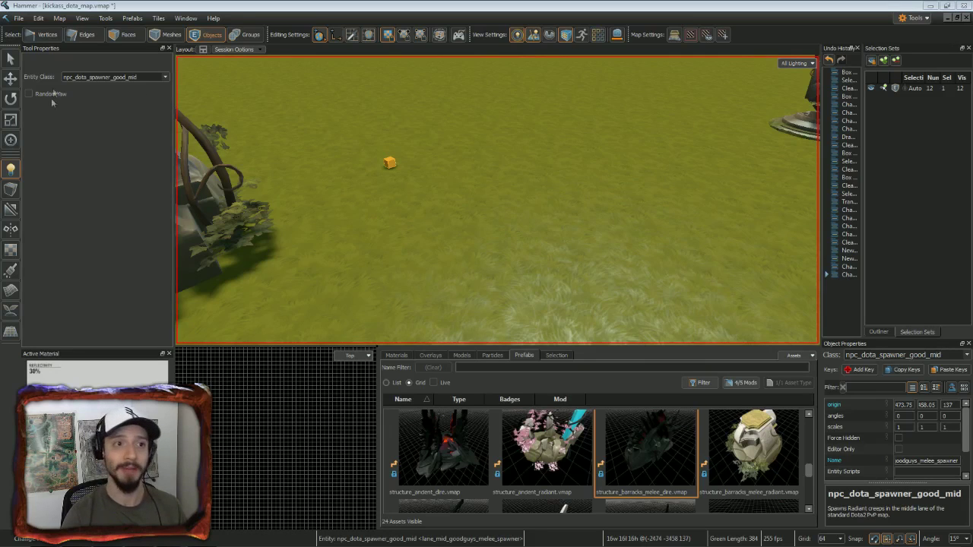
Place a path_corner entity just beyond the Radiant mid creep spawner, at about -2337, -3307, 137.
{"action": "left_click", "coordinate": [165, 78]}
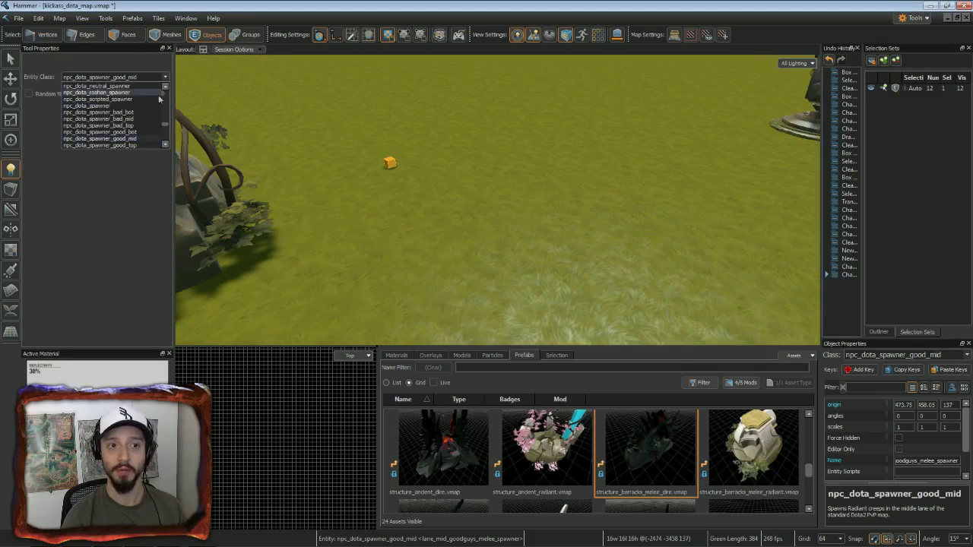
{"action": "scroll", "coordinate": [143, 131], "scroll_direction": "down", "scroll_amount": 5}
{"action": "scroll", "coordinate": [142, 129], "scroll_direction": "up", "scroll_amount": 1}
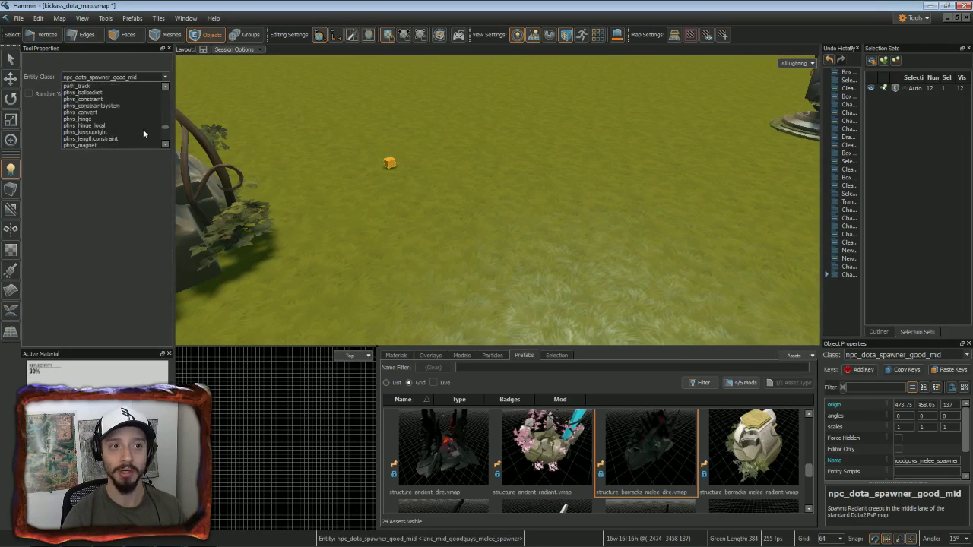
{"action": "scroll", "coordinate": [143, 129], "scroll_direction": "up", "scroll_amount": 1}
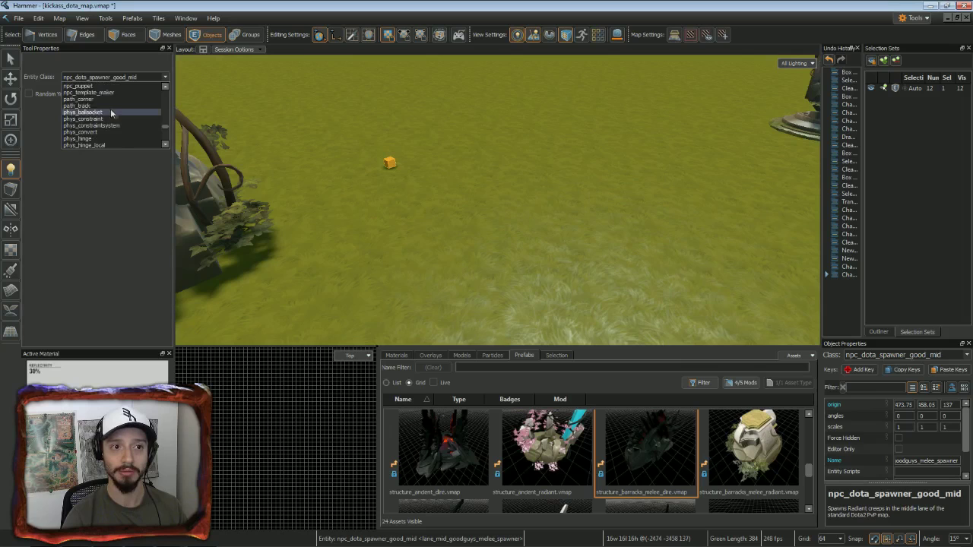
{"action": "left_click", "coordinate": [101, 99]}
{"action": "left_click", "coordinate": [488, 162]}
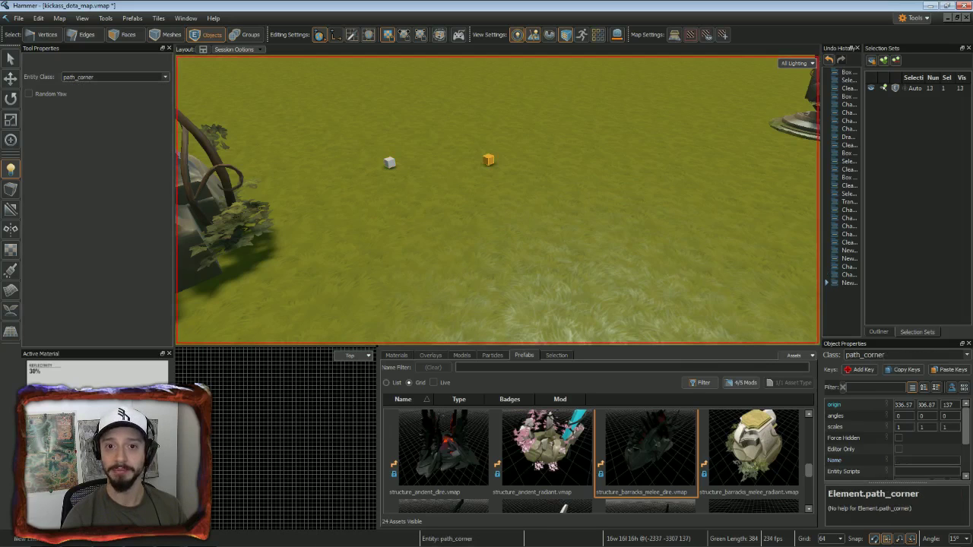
Name the new path corner lane_mid_pathcorner_goodguys_1 in its properties.
{"action": "key", "text": "alt+Return"}
{"action": "left_click", "coordinate": [505, 251]}
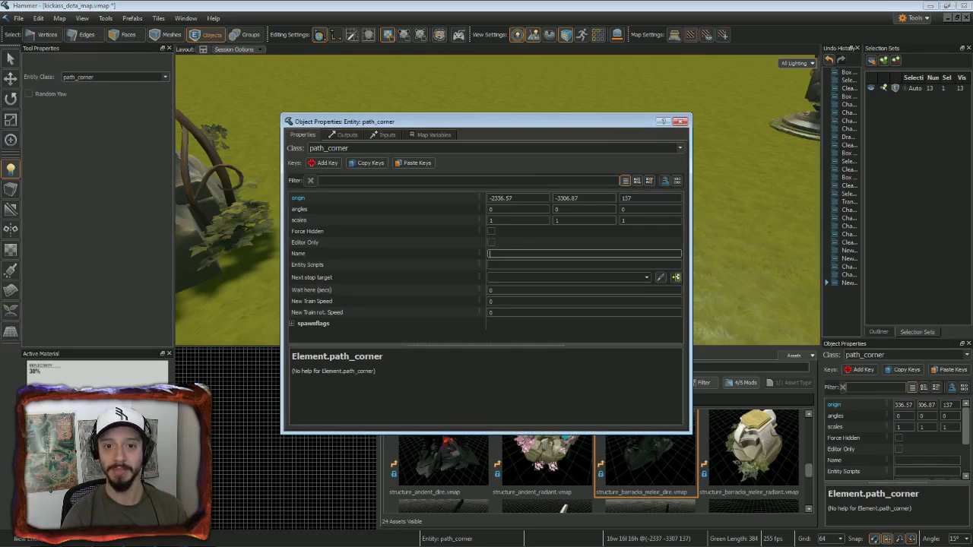
{"action": "type", "text": "lane_mid"}
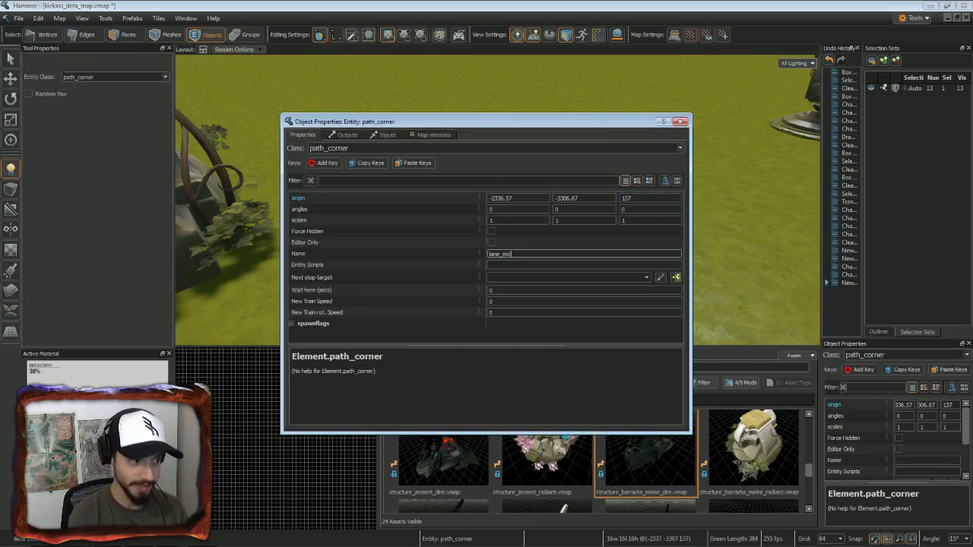
{"action": "type", "text": "_pathcorner_"}
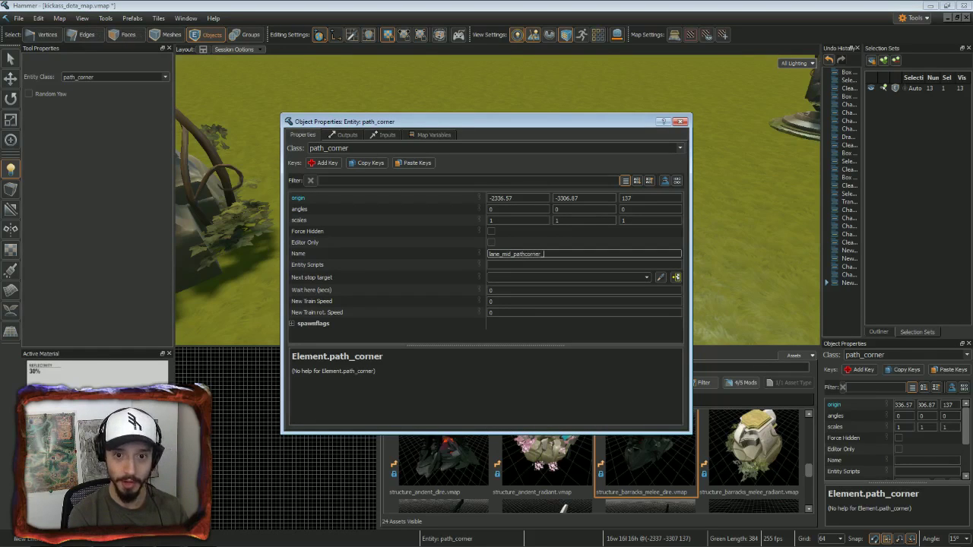
{"action": "type", "text": "goodguys_1"}
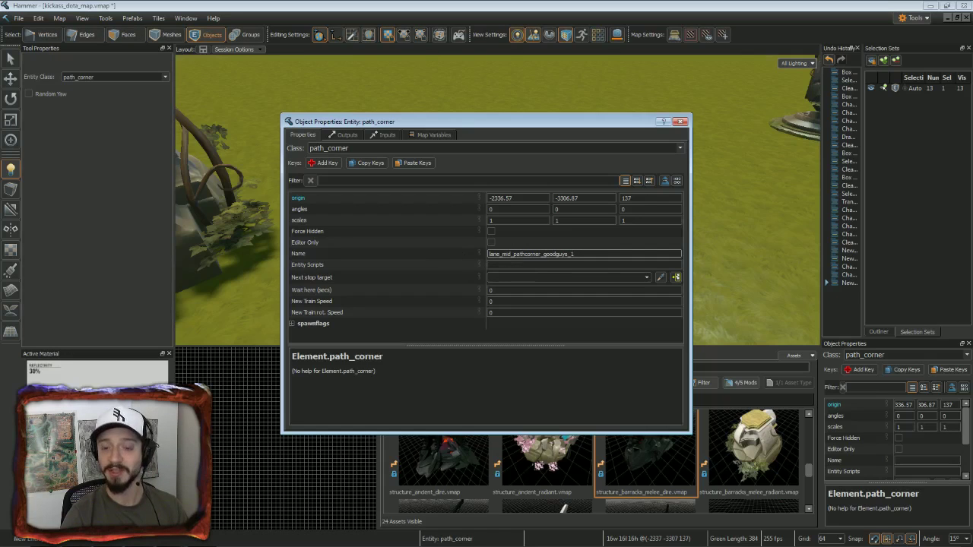
Set the path corner's Next stop target to lane_mid_pathcorner_goodguys_2, close the properties and undo the stray entity placement.
{"action": "left_click", "coordinate": [566, 278]}
{"action": "type", "text": "lane"}
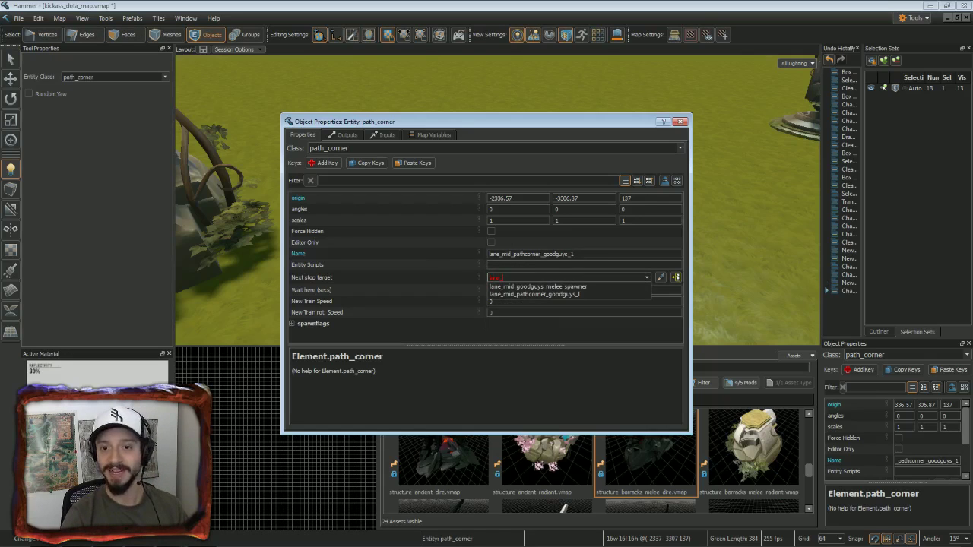
{"action": "left_click", "coordinate": [558, 296]}
{"action": "key", "text": "ctrl+a"}
{"action": "key", "text": "BackSpace"}
{"action": "type", "text": "t"}
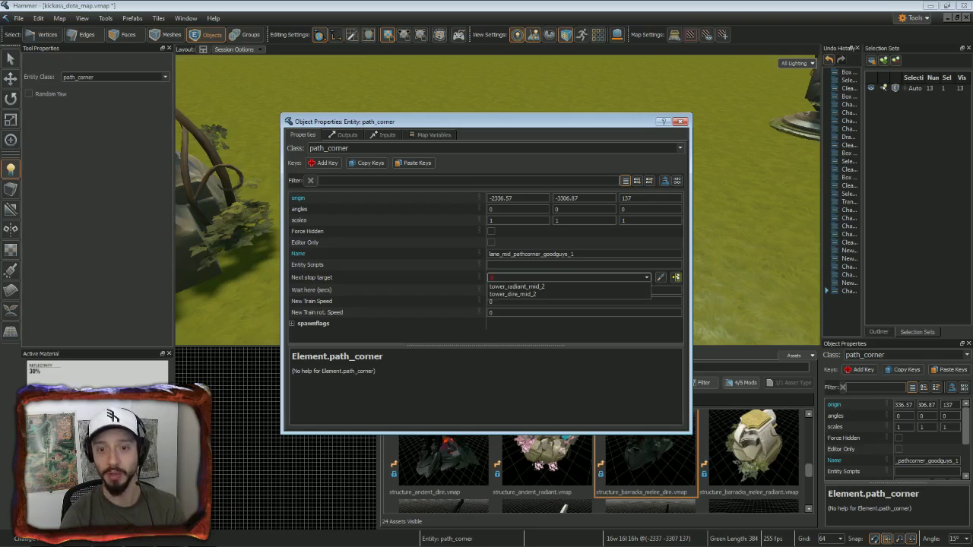
{"action": "key", "text": "ctrl+z"}
{"action": "key", "text": "ctrl+z"}
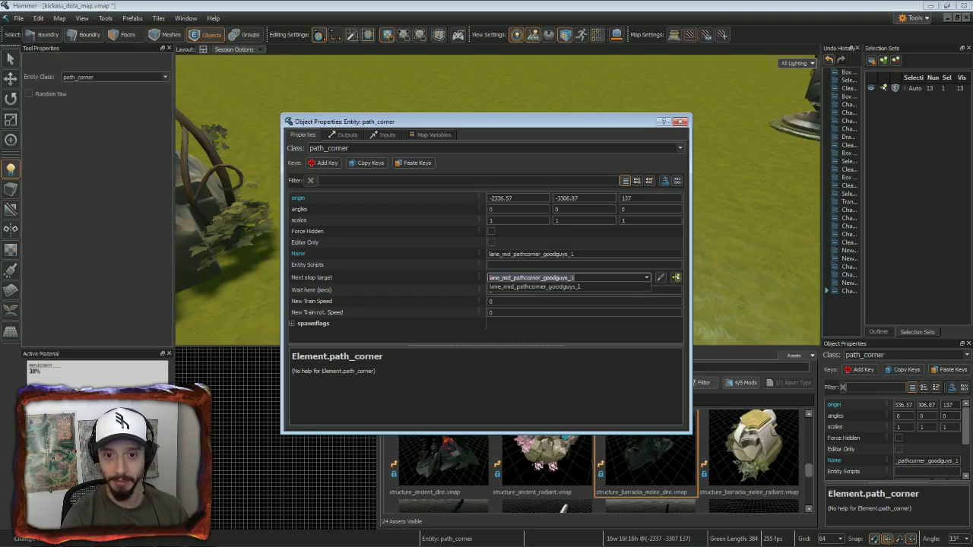
{"action": "key", "text": "End"}
{"action": "key", "text": "BackSpace"}
{"action": "type", "text": "2"}
{"action": "key", "text": "Return"}
{"action": "left_click", "coordinate": [637, 193]}
{"action": "key", "text": "ctrl+z"}
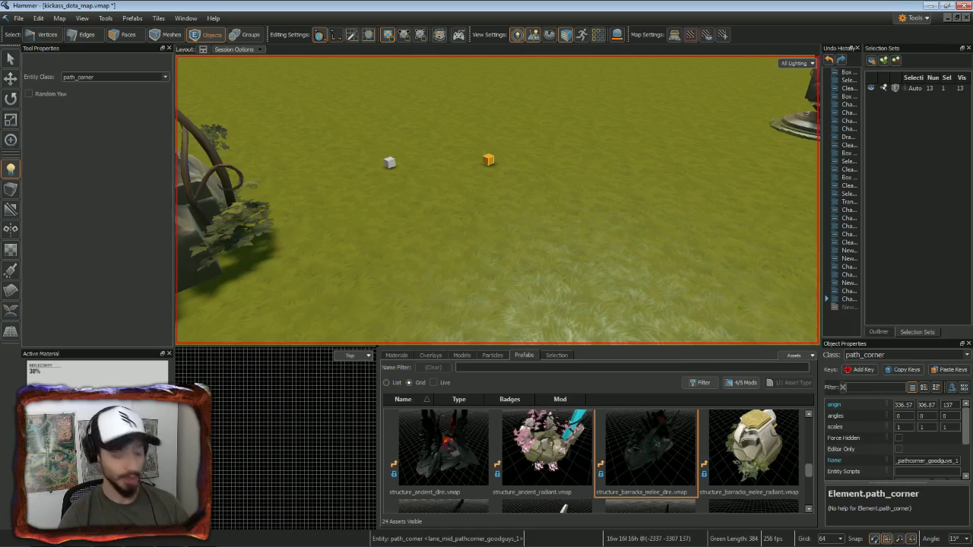
Clone the first path corner along the mid lane toward the map centre, at about 0, -448, 128.
{"action": "key", "text": "w"}
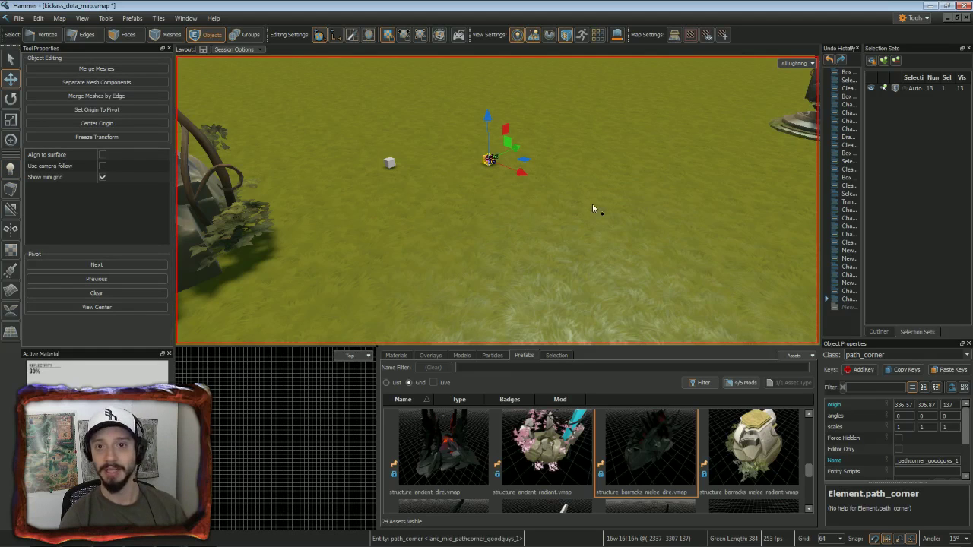
{"action": "scroll", "coordinate": [593, 203], "scroll_direction": "down", "scroll_amount": 5}
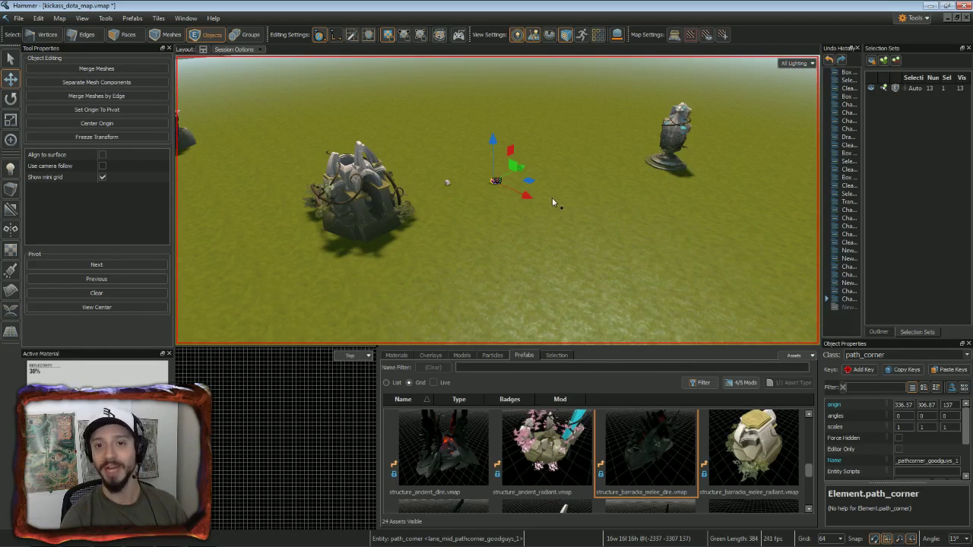
{"action": "mouse_move", "coordinate": [494, 181]}
{"action": "left_mouse_down", "text": "shift"}
{"action": "mouse_move", "coordinate": [556, 168]}
{"action": "mouse_move", "coordinate": [572, 170]}
{"action": "mouse_move", "coordinate": [564, 188]}
{"action": "mouse_move", "coordinate": [717, 189]}
{"action": "mouse_move", "coordinate": [688, 186]}
{"action": "left_mouse_up", "text": "shift"}
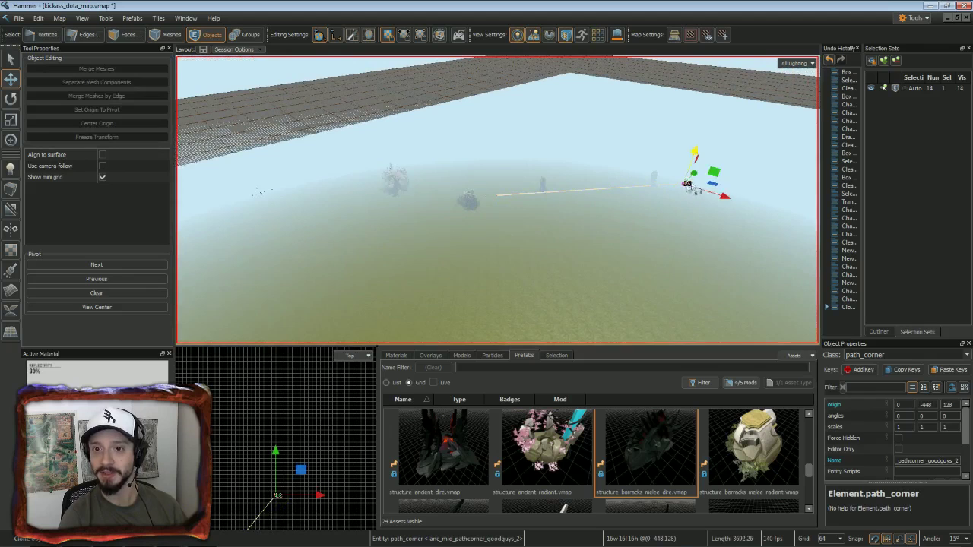
Move the second path corner past the Dire towers and barracks to beyond the Dire ancient, at about 5696, 5056, 128.
{"action": "scroll", "coordinate": [726, 175], "scroll_direction": "up", "scroll_amount": 8}
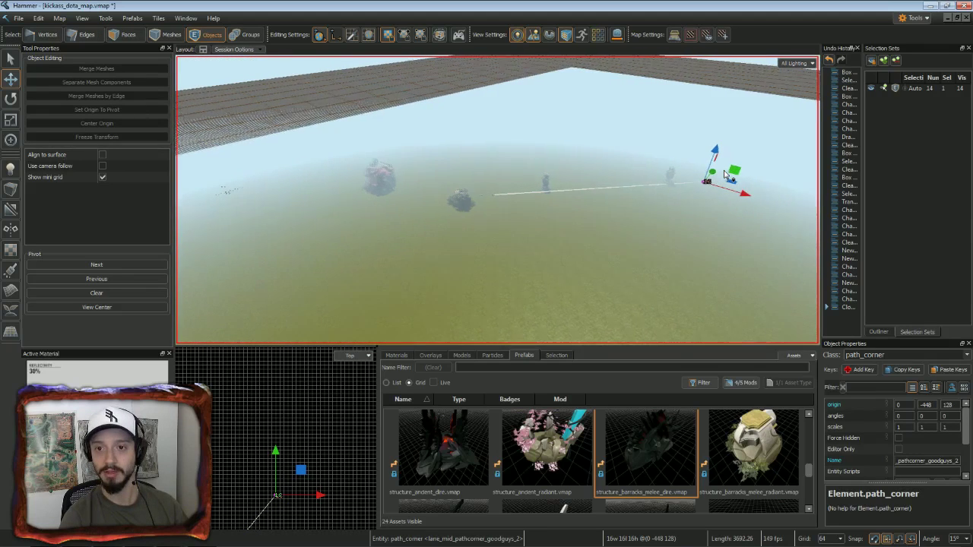
{"action": "key", "text": "w"}
{"action": "right_click_drag", "start_coordinate": [662, 183], "coordinate": [330, 221]}
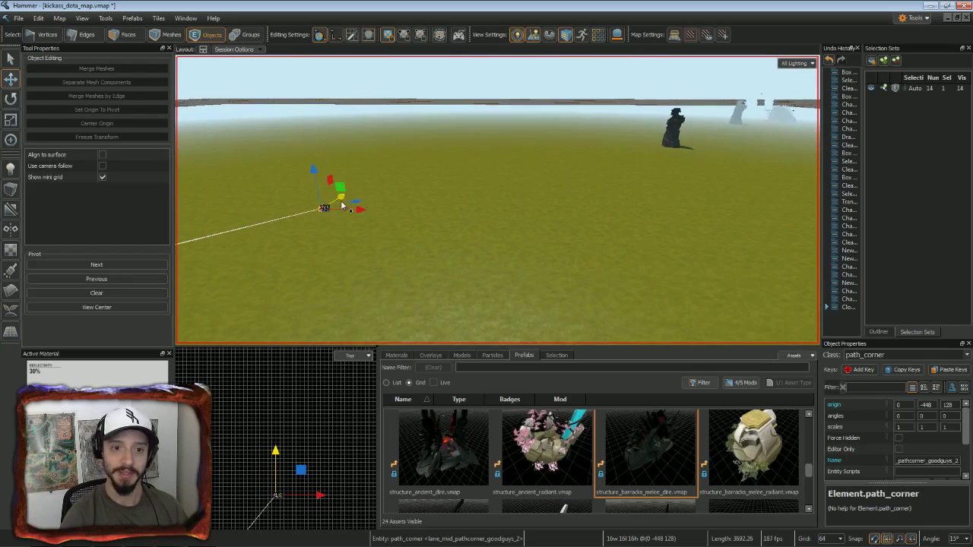
{"action": "left_click_drag", "start_coordinate": [348, 210], "coordinate": [772, 216]}
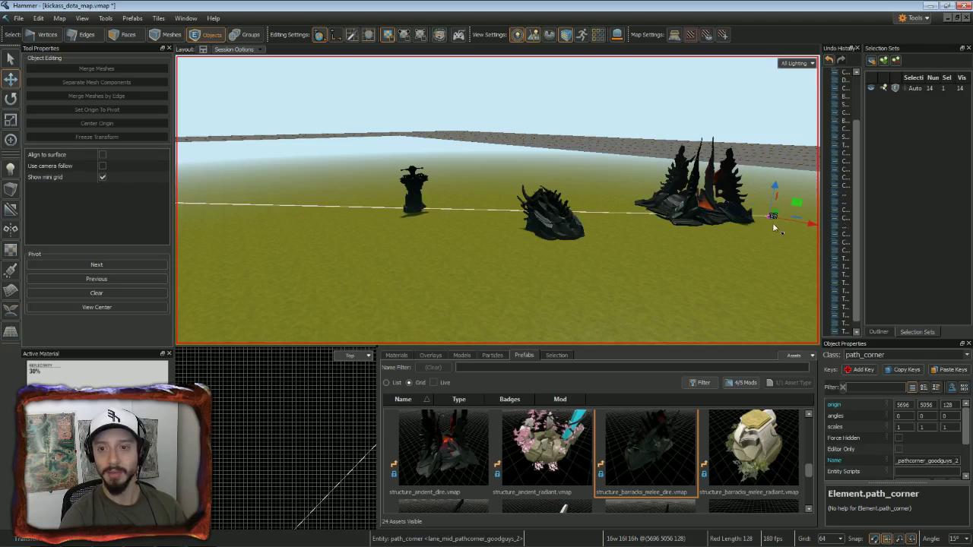
Clear the selection and save the map.
{"action": "left_click", "coordinate": [694, 211]}
{"action": "left_click", "coordinate": [676, 250]}
{"action": "key", "text": "ctrl+s"}
Place an info_target entity beside the Radiant mid creep spawner, at about -2196, -3576, 129.
{"action": "right_click_drag", "start_coordinate": [675, 250], "coordinate": [465, 226]}
{"action": "key", "text": "w"}
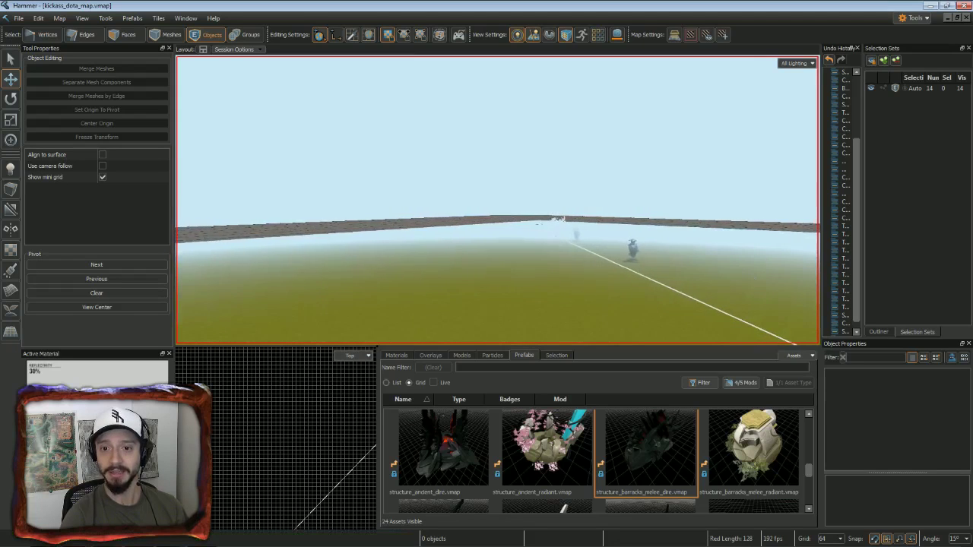
{"action": "key", "text": "w"}
{"action": "right_click_drag", "start_coordinate": [465, 227], "coordinate": [502, 283]}
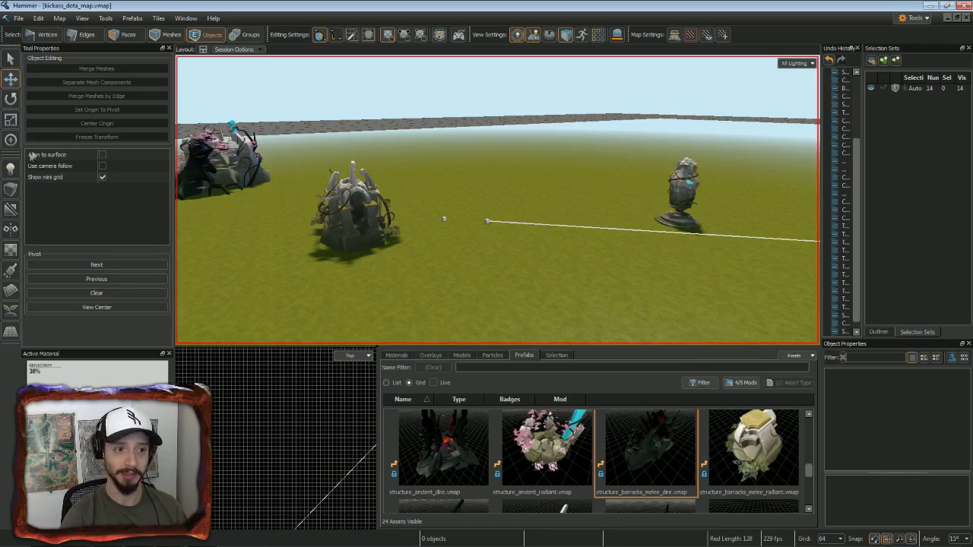
{"action": "left_click", "coordinate": [17, 172]}
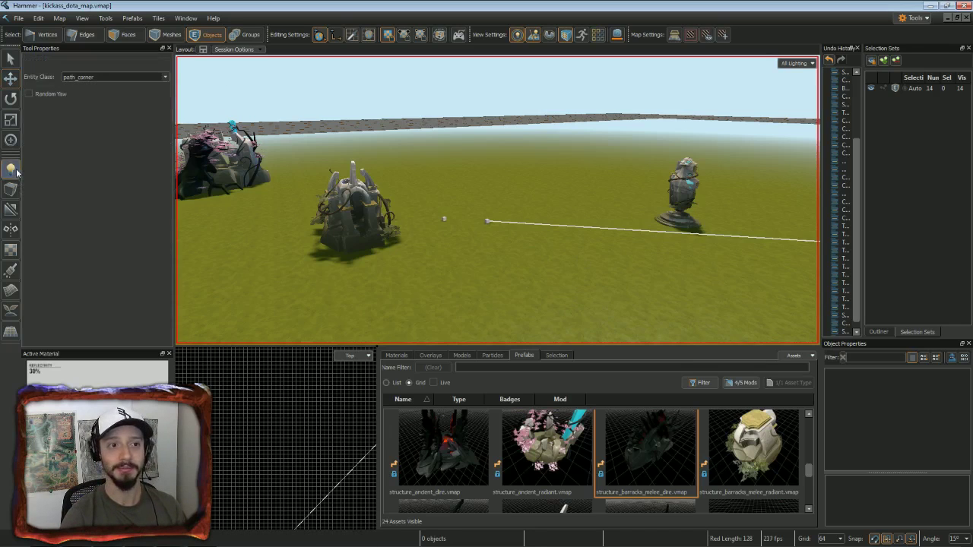
{"action": "left_click", "coordinate": [165, 78]}
{"action": "scroll", "coordinate": [121, 114], "scroll_direction": "up", "scroll_amount": 15}
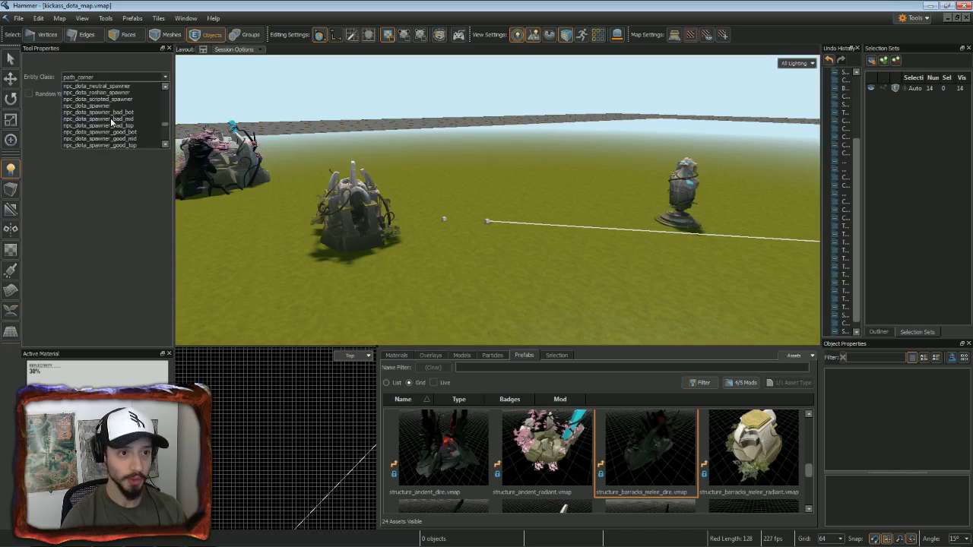
{"action": "scroll", "coordinate": [111, 122], "scroll_direction": "up", "scroll_amount": 4}
{"action": "scroll", "coordinate": [111, 122], "scroll_direction": "down", "scroll_amount": 3}
{"action": "left_click", "coordinate": [91, 130]}
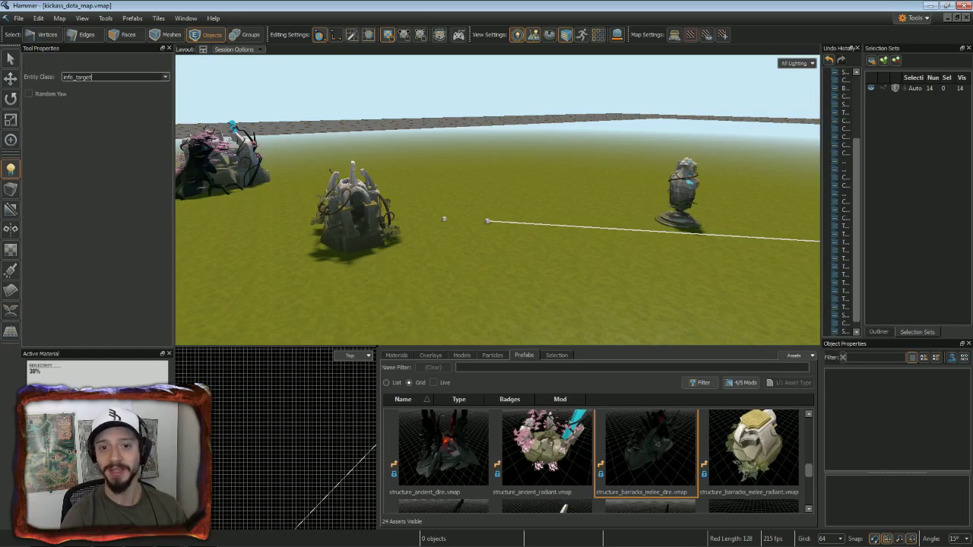
{"action": "left_click", "coordinate": [447, 246]}
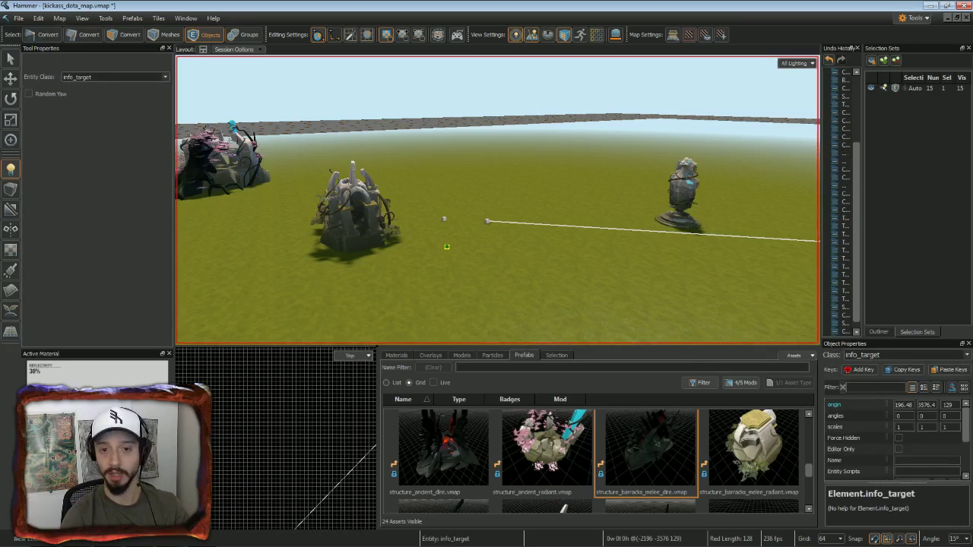
Name the info_target npc_dota_spawner_good_mid_staging in its properties and close them.
{"action": "key", "text": "alt+Return"}
{"action": "left_click", "coordinate": [447, 253]}
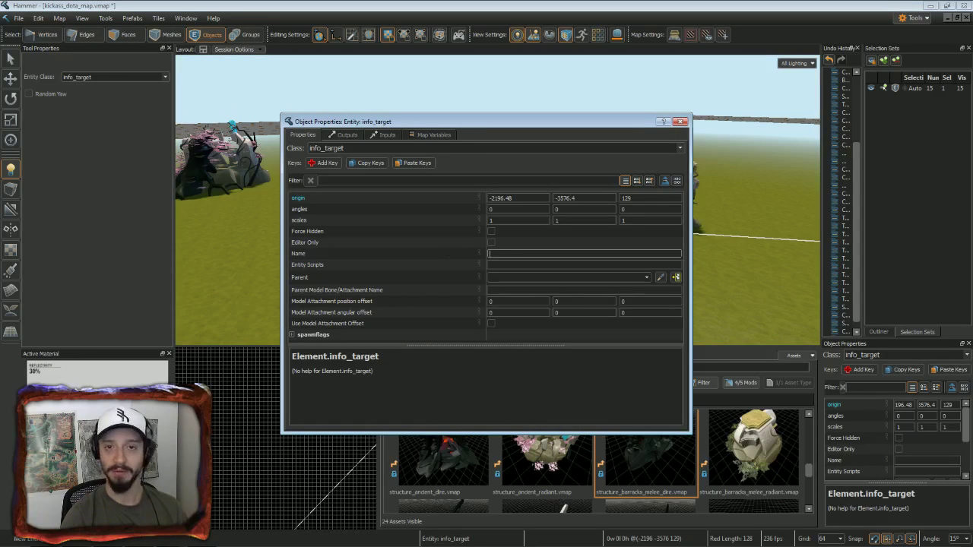
{"action": "type", "text": "npc_dota_"}
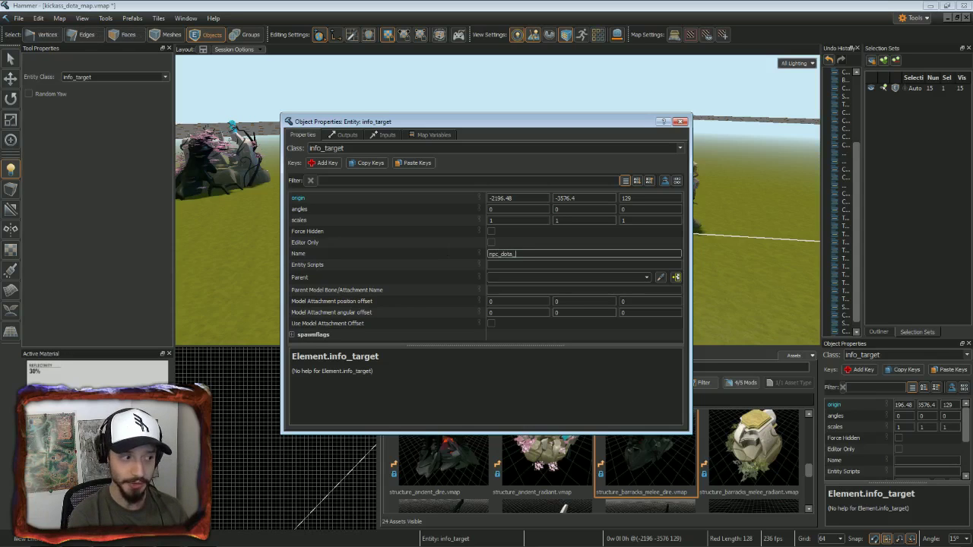
{"action": "type", "text": "spawner_d"}
{"action": "type", "text": "ood"}
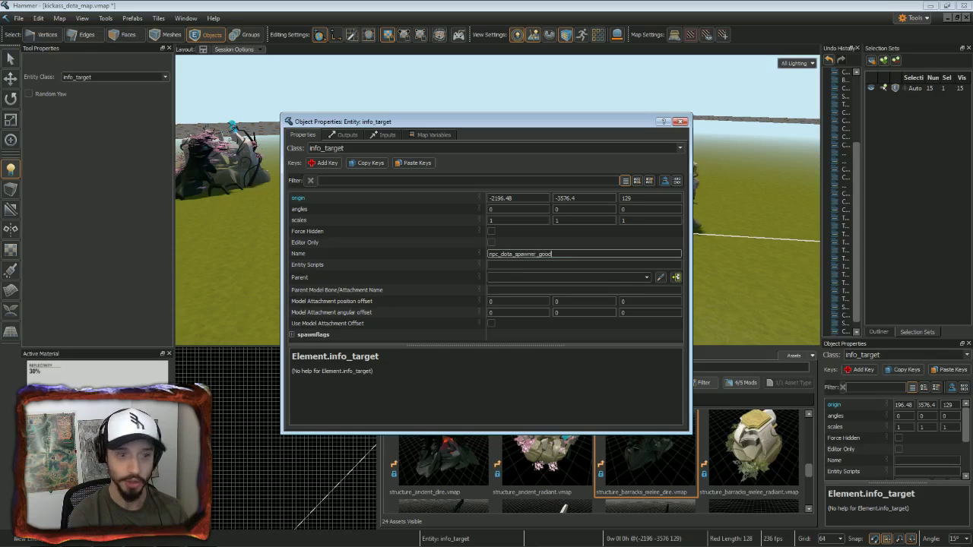
{"action": "type", "text": "_mid_staging"}
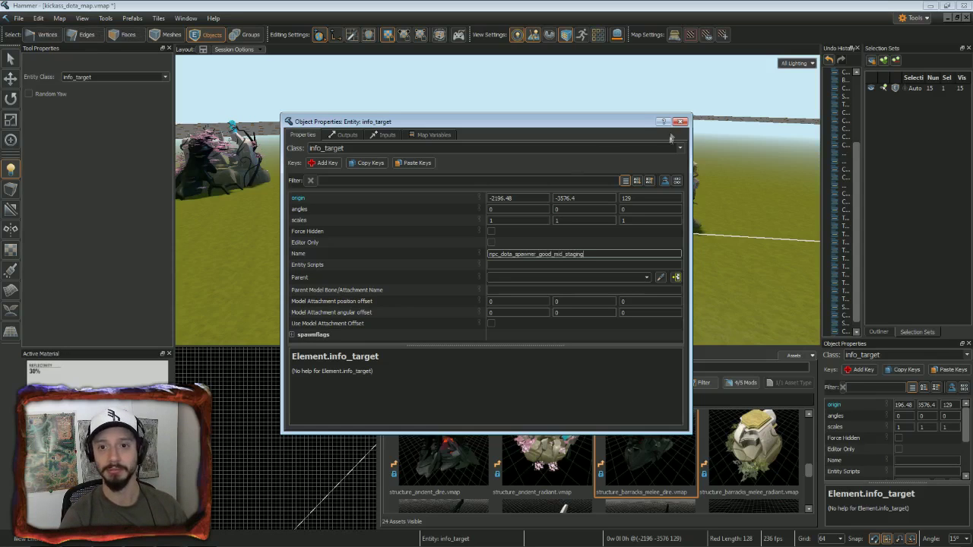
{"action": "left_click", "coordinate": [681, 122]}
Place a second info_target entity across the lane path from the first one, at about -2712, -2271, 129.
{"action": "left_click", "coordinate": [579, 180]}
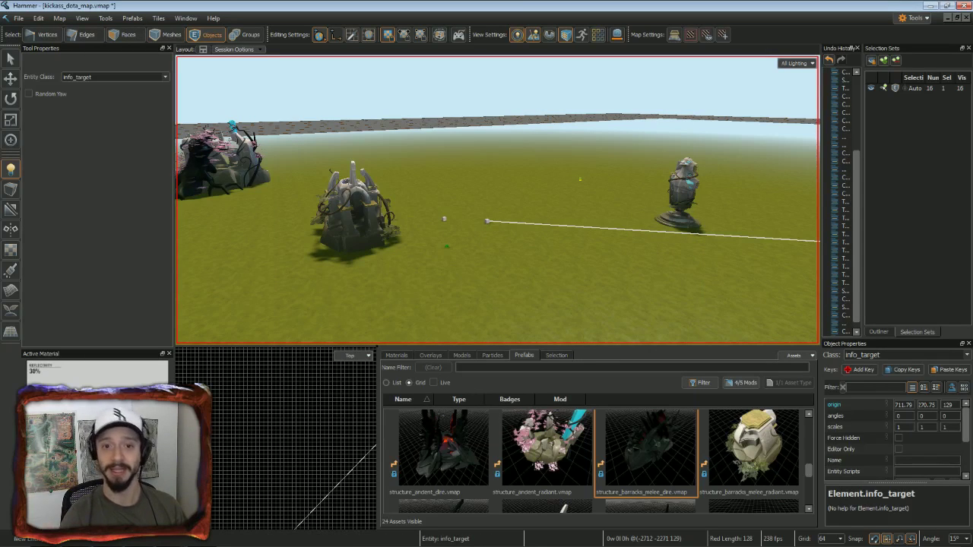
{"action": "key", "text": "w"}
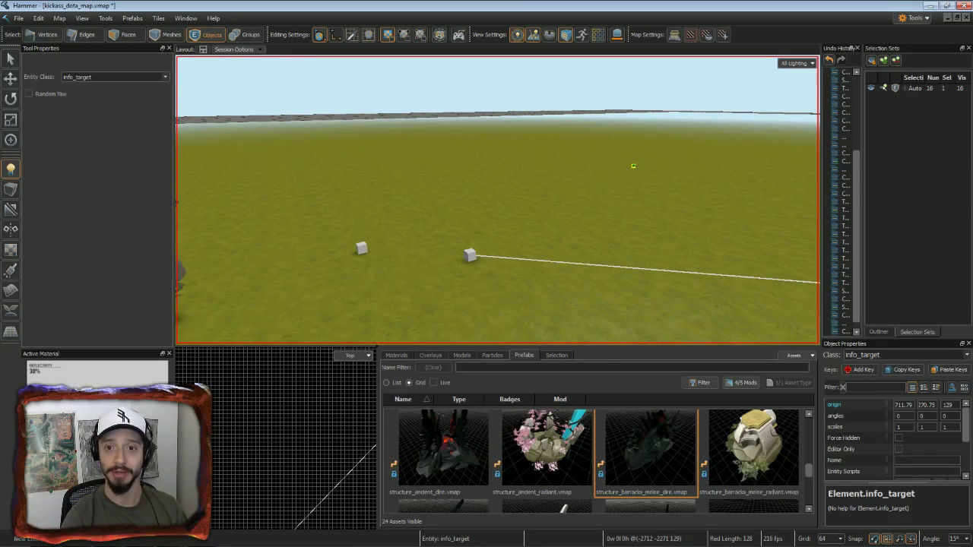
Undo the placement of the second info_target and save the map.
{"action": "key", "text": "ctrl+z"}
{"action": "key", "text": "s"}
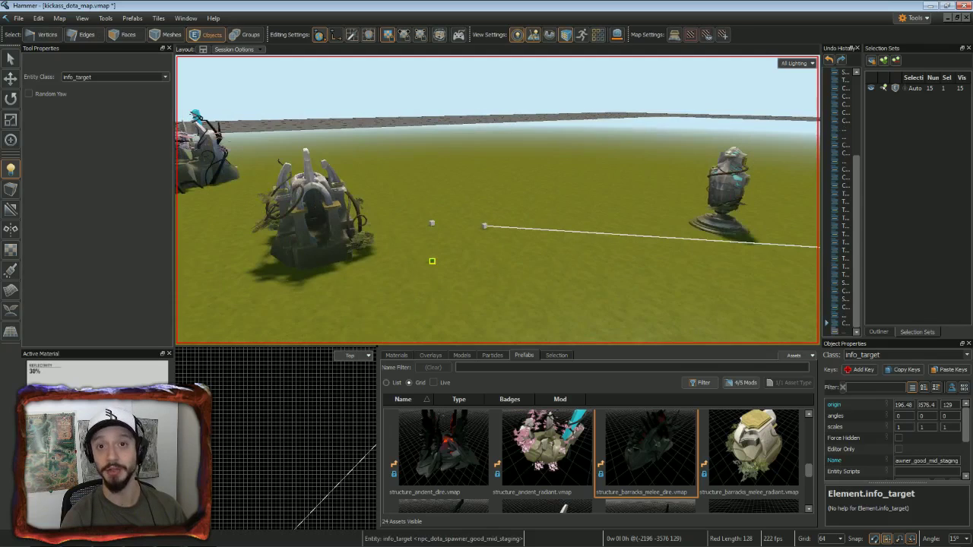
{"action": "key", "text": "s"}
{"action": "key", "text": "ctrl+s"}
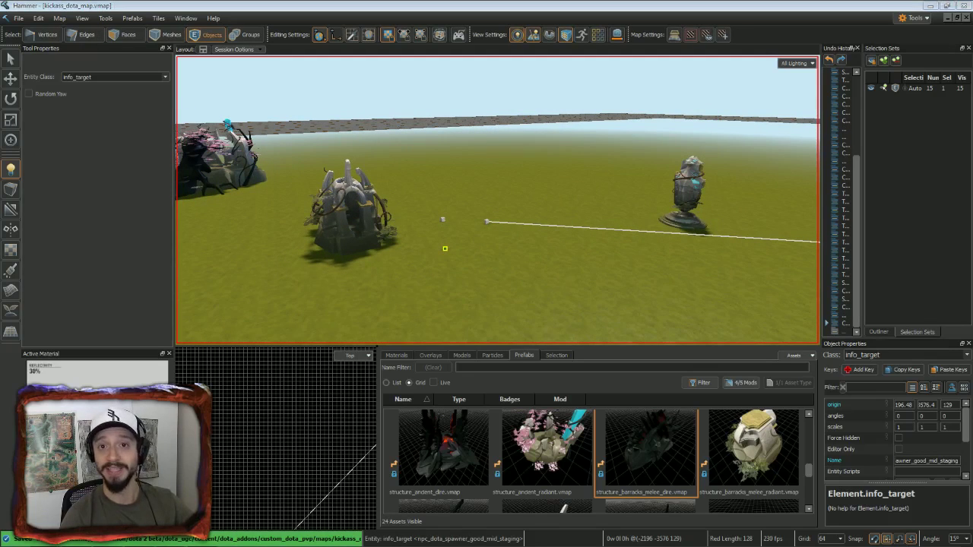
Reposition the Dire melee barracks between the Dire mid tower and the ancient, at about 4676, 4096, 256.
{"action": "right_click_drag", "start_coordinate": [445, 249], "coordinate": [630, 256]}
{"action": "key", "text": "w"}
{"action": "key", "text": "Escape"}
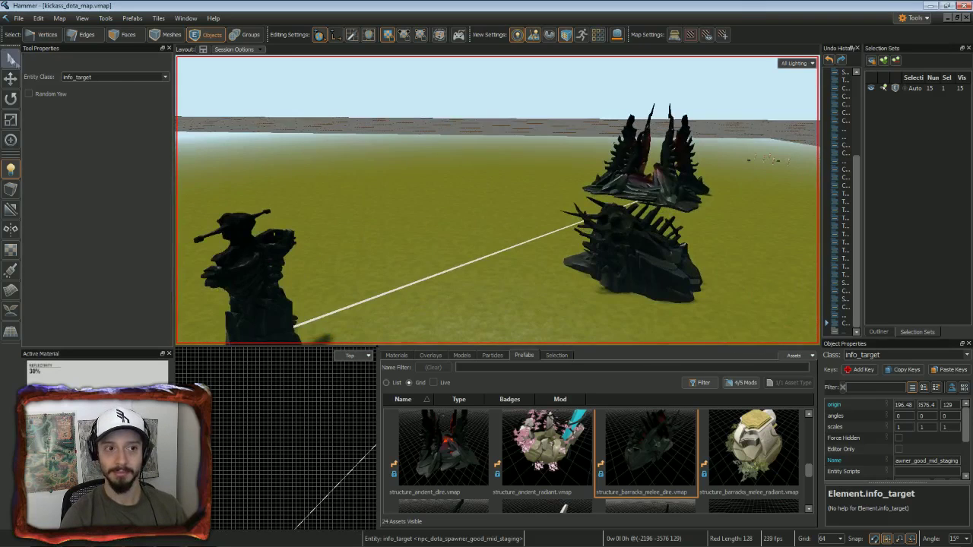
{"action": "key", "text": "Escape"}
{"action": "left_click_drag", "start_coordinate": [643, 262], "coordinate": [506, 248]}
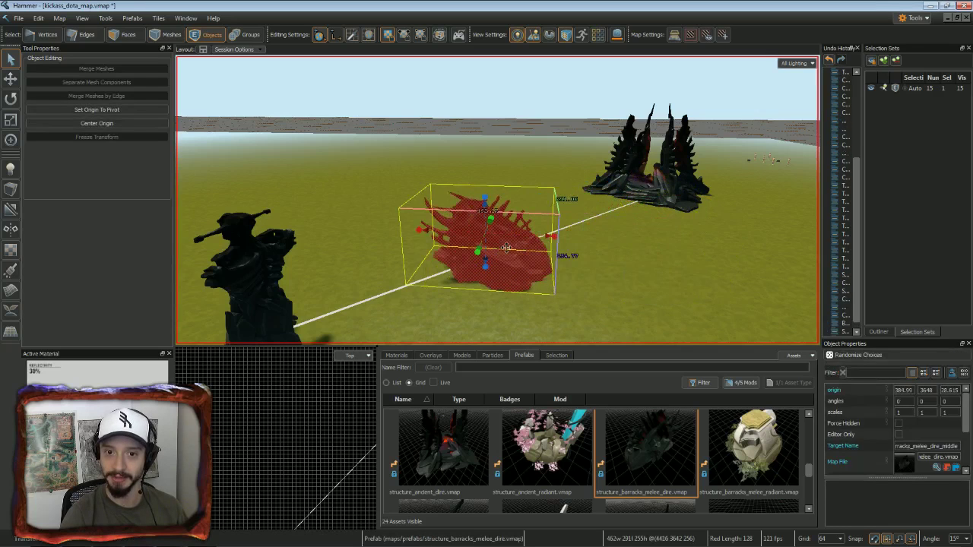
{"action": "right_click_drag", "start_coordinate": [506, 248], "coordinate": [472, 247]}
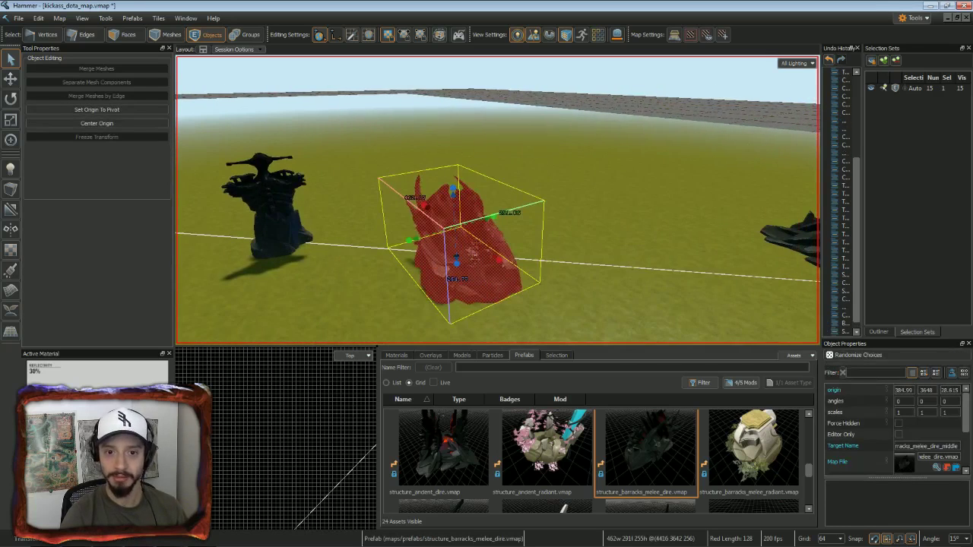
{"action": "left_click_drag", "start_coordinate": [471, 247], "coordinate": [536, 223]}
{"action": "right_click_drag", "start_coordinate": [525, 227], "coordinate": [513, 234]}
{"action": "mouse_move", "coordinate": [487, 217]}
{"action": "left_mouse_down"}
{"action": "mouse_move", "coordinate": [498, 208]}
{"action": "mouse_move", "coordinate": [486, 210]}
{"action": "left_mouse_up"}
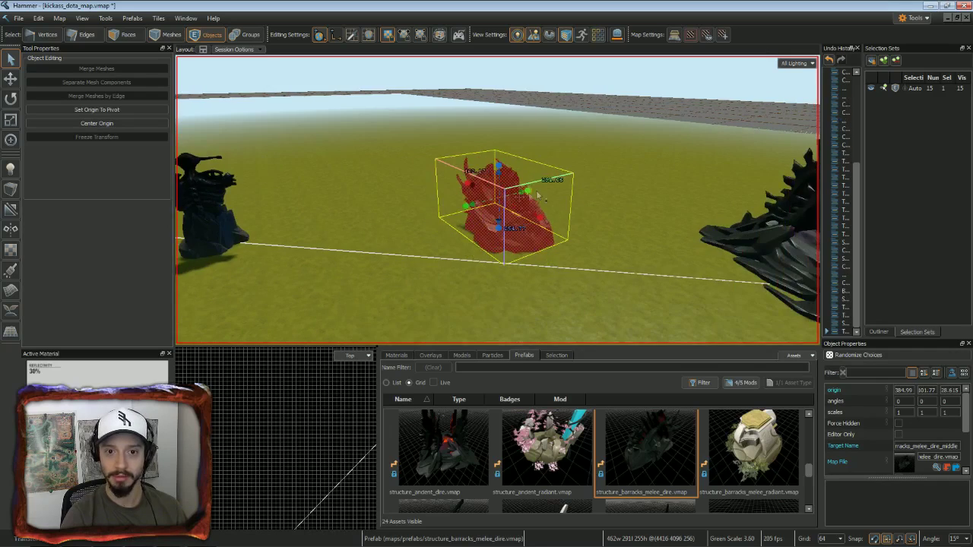
{"action": "right_click_drag", "start_coordinate": [487, 210], "coordinate": [473, 222]}
{"action": "left_click_drag", "start_coordinate": [473, 222], "coordinate": [582, 224]}
{"action": "right_click_drag", "start_coordinate": [582, 224], "coordinate": [572, 271]}
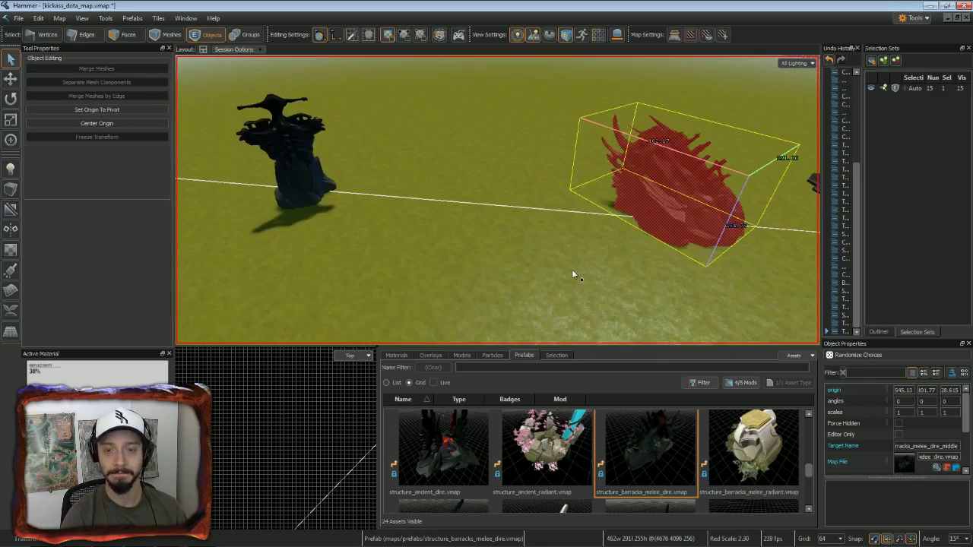
Place an npc_dota_spawner_bad_mid entity on the lane path in front of the Dire barracks, at about 4544, 3856, 137.
{"action": "left_click", "coordinate": [12, 168]}
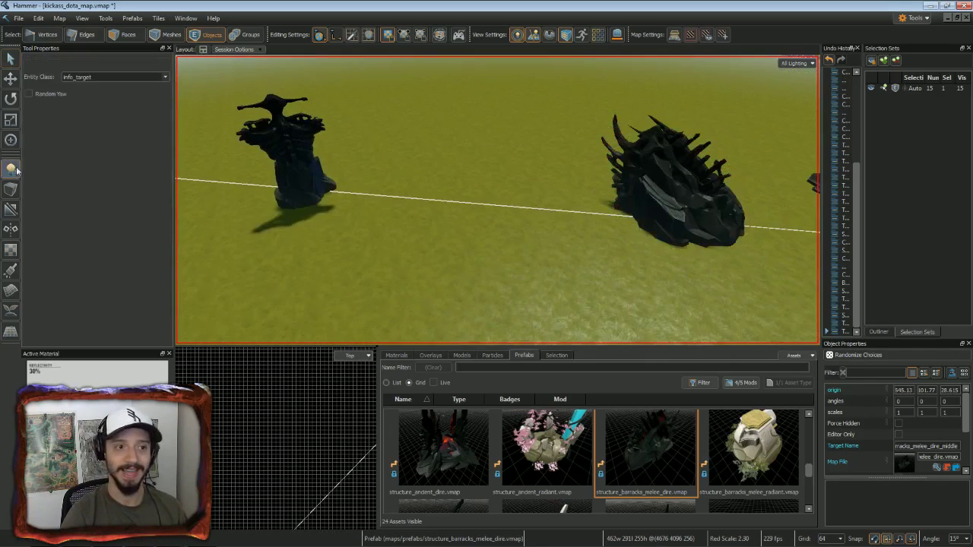
{"action": "left_click", "coordinate": [165, 79]}
{"action": "scroll", "coordinate": [144, 99], "scroll_direction": "down", "scroll_amount": 5}
{"action": "scroll", "coordinate": [115, 140], "scroll_direction": "down", "scroll_amount": 5}
{"action": "scroll", "coordinate": [114, 138], "scroll_direction": "down", "scroll_amount": 4}
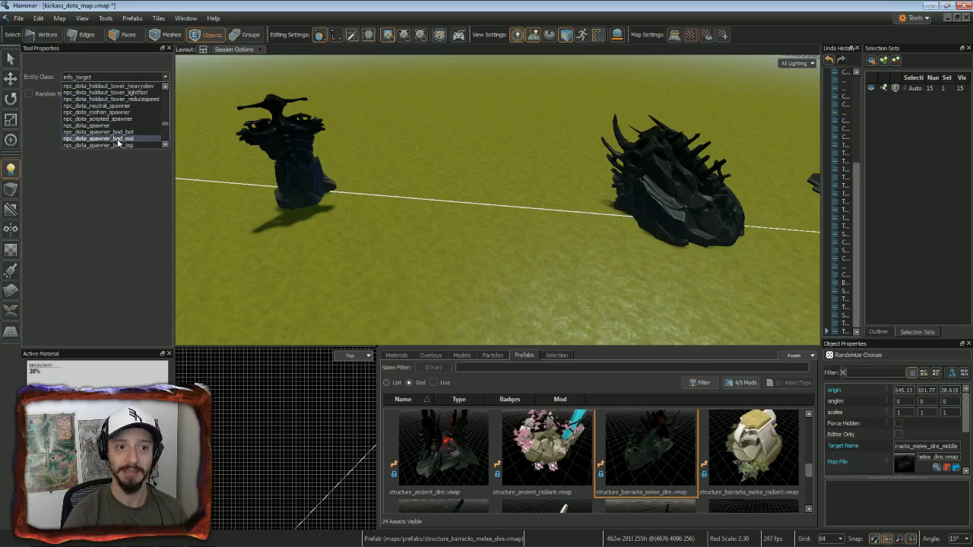
{"action": "left_click", "coordinate": [118, 142]}
{"action": "left_click", "coordinate": [572, 210]}
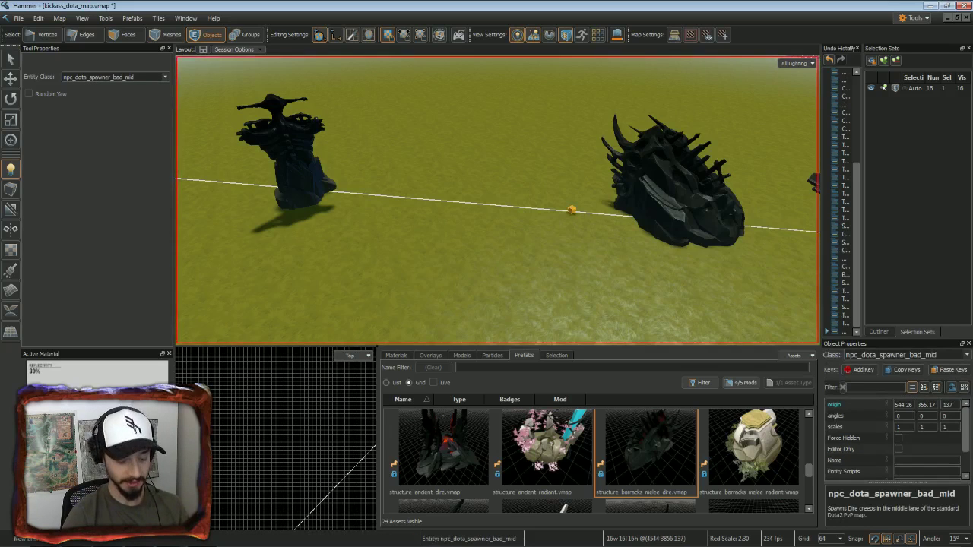
Name the Dire spawner lane_mid_badguys_melee_spawner, set its First Waypoint to lane_mid_pathcorner_badguys_1, and close its properties.
{"action": "key", "text": "alt+Return"}
{"action": "type", "text": "lane_mid_badguys_"}
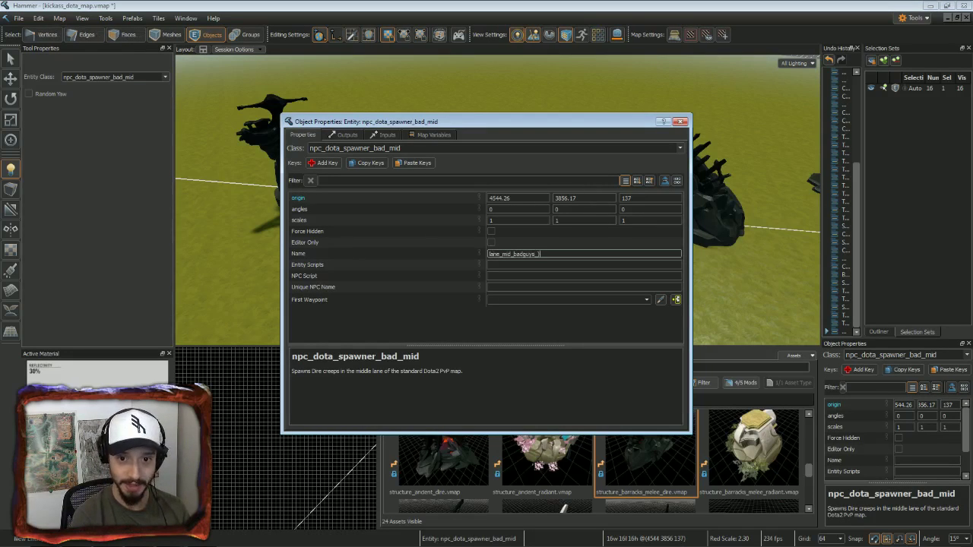
{"action": "type", "text": "melee_spawner"}
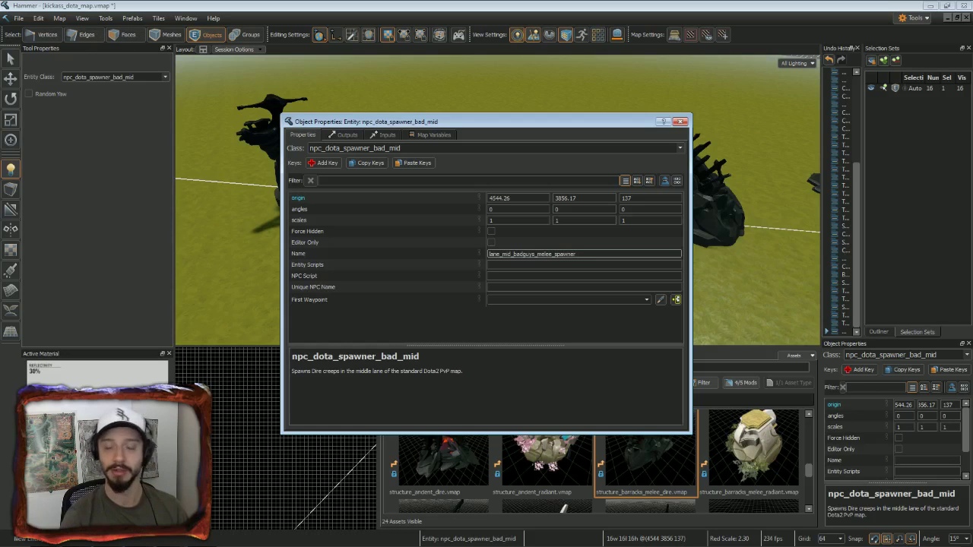
{"action": "left_click", "coordinate": [567, 299]}
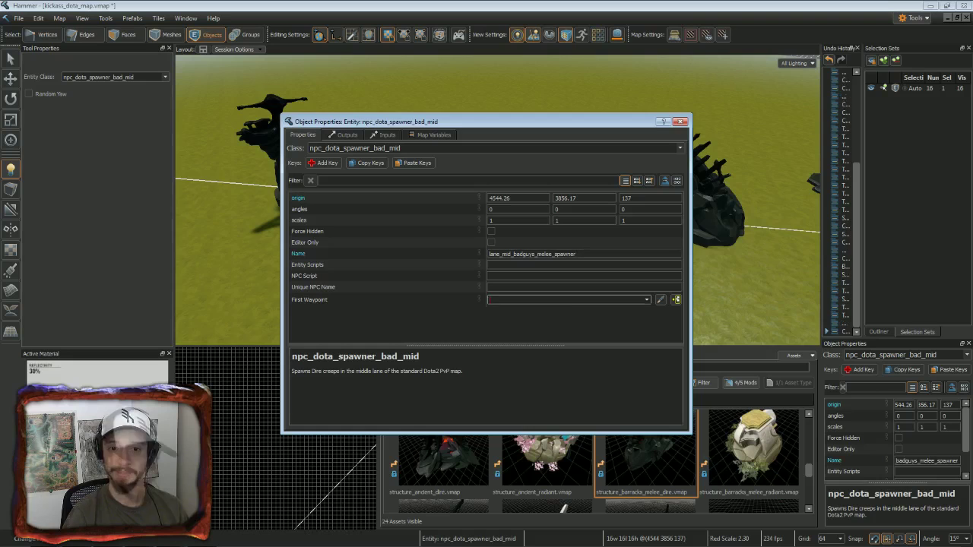
{"action": "type", "text": "lane_mid_pathcorner_"}
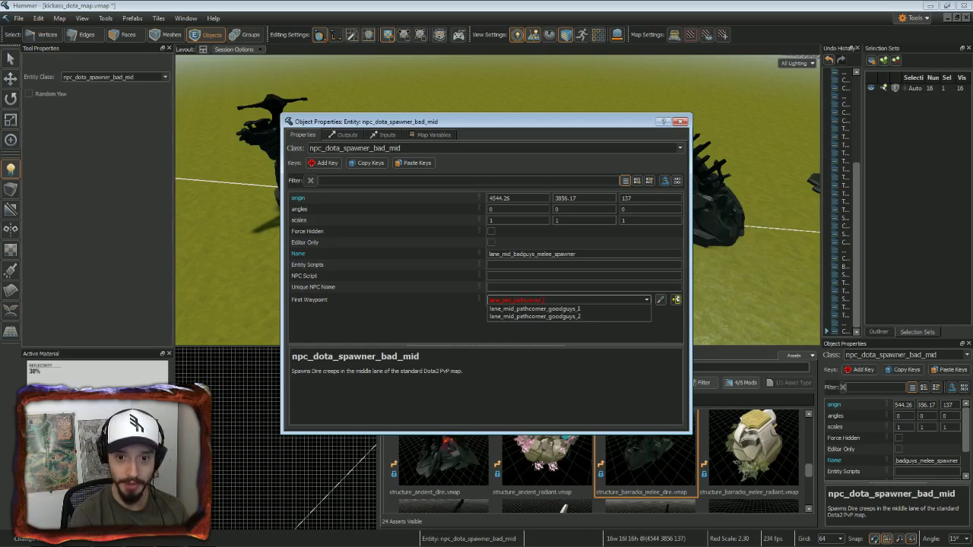
{"action": "type", "text": "badguys_1"}
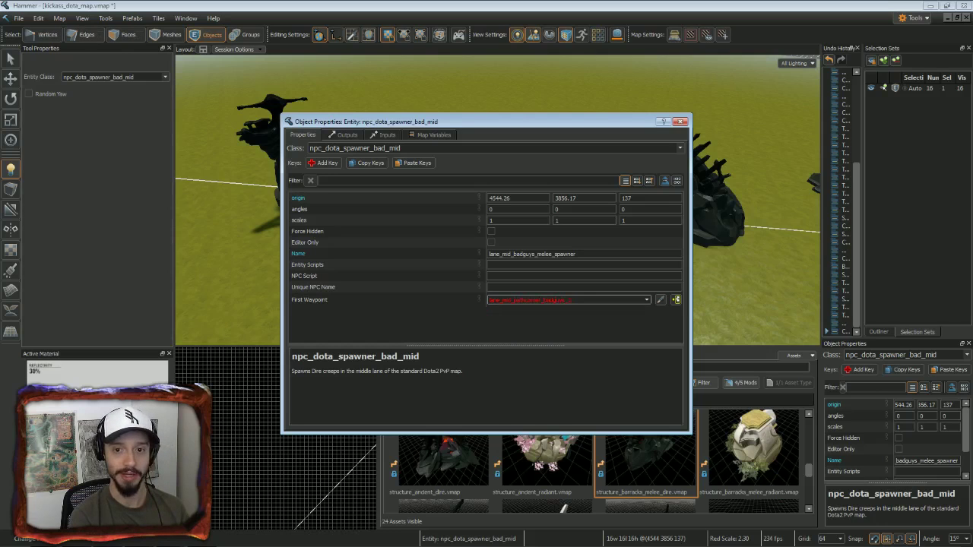
{"action": "key", "text": "Return"}
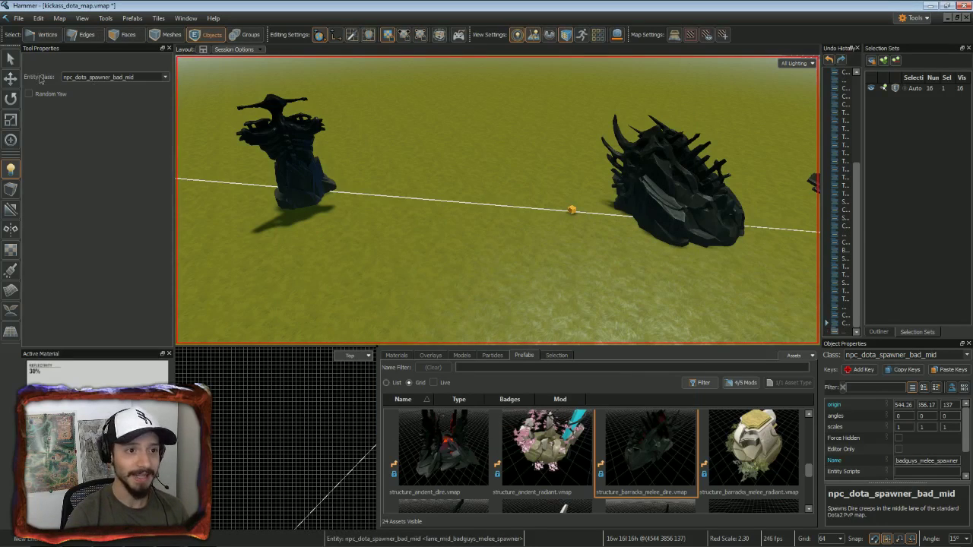
Place a path_corner entity on the lane just ahead of the Dire spawner, at about 4448, 3754, 137.
{"action": "left_click", "coordinate": [166, 77]}
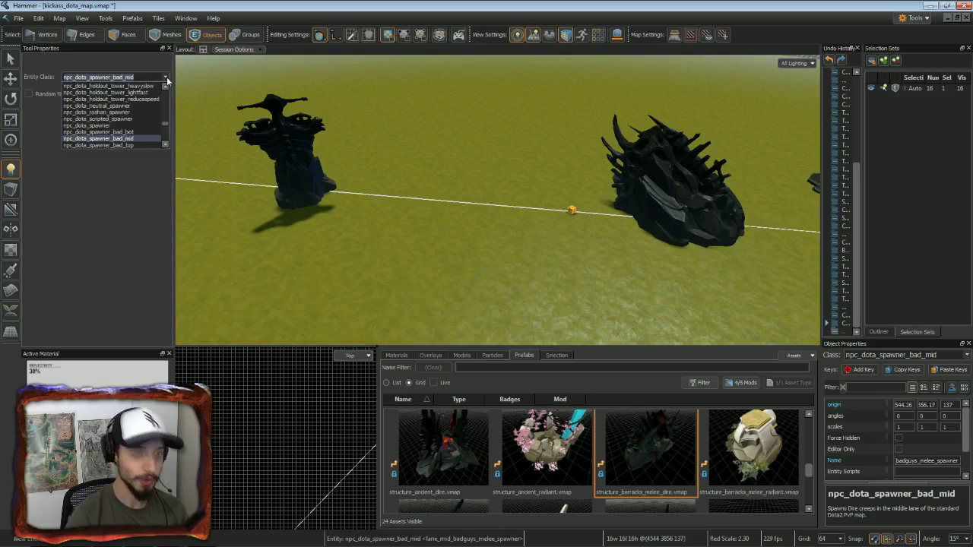
{"action": "type", "text": "path_corner"}
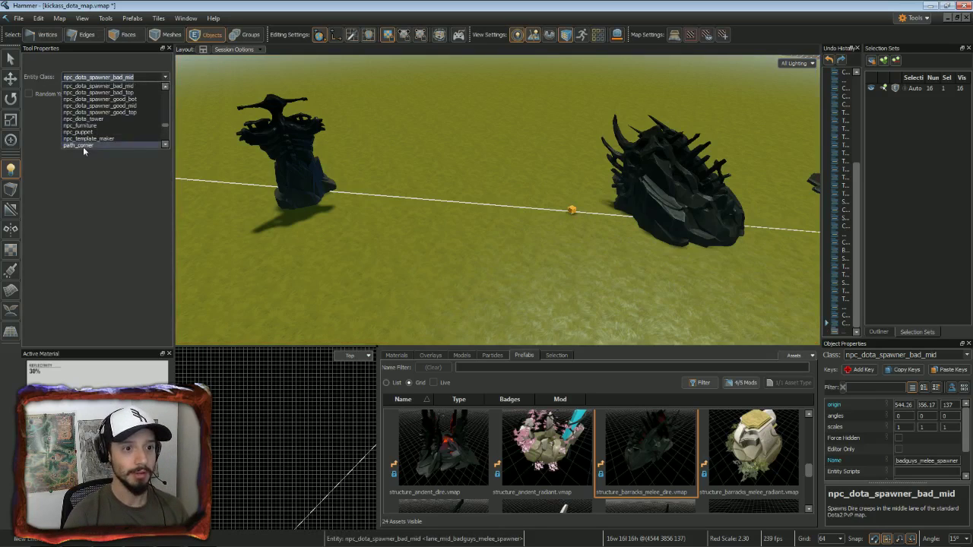
{"action": "key", "text": "Return"}
{"action": "left_click", "coordinate": [526, 206]}
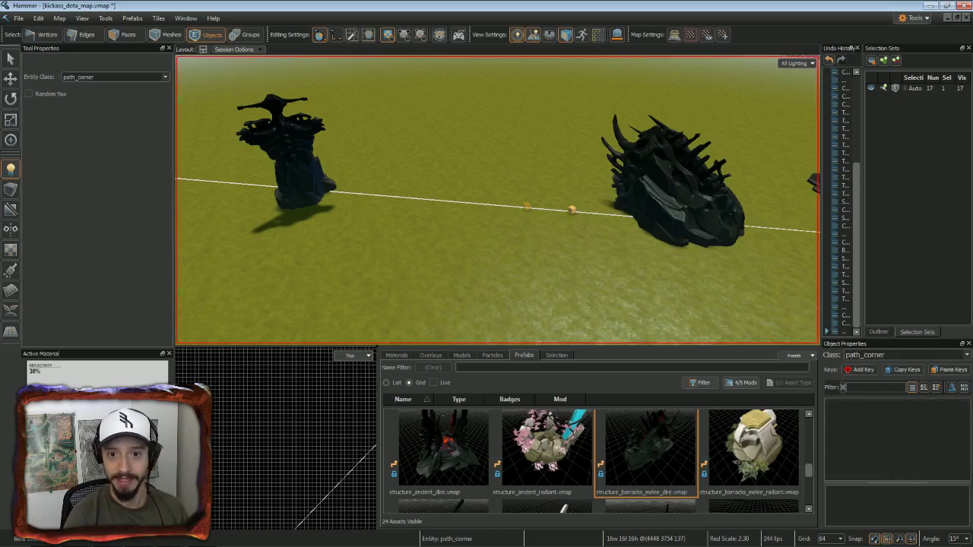
Name the path corner lane_mid_pathcorner_badguys_1, set its Next stop target to lane_mid_pathcorner_badguys_2, and close its properties.
{"action": "key", "text": "alt+Return"}
{"action": "left_click", "coordinate": [479, 256]}
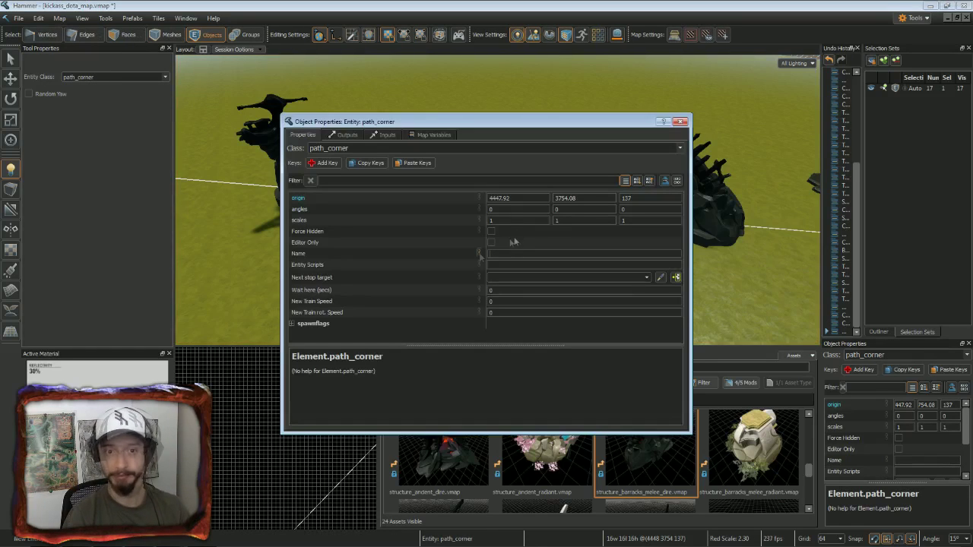
{"action": "type", "text": "lane_mid_p"}
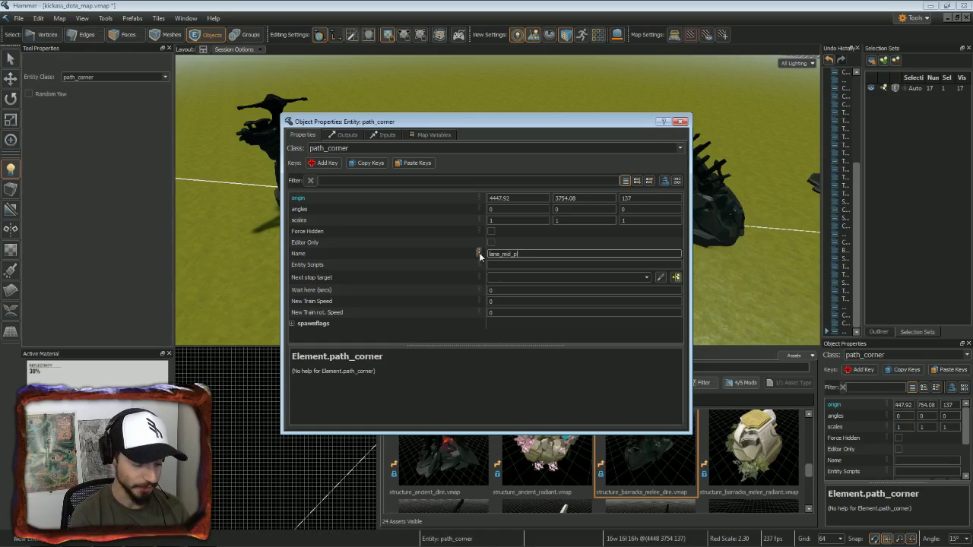
{"action": "type", "text": "athcorner_"}
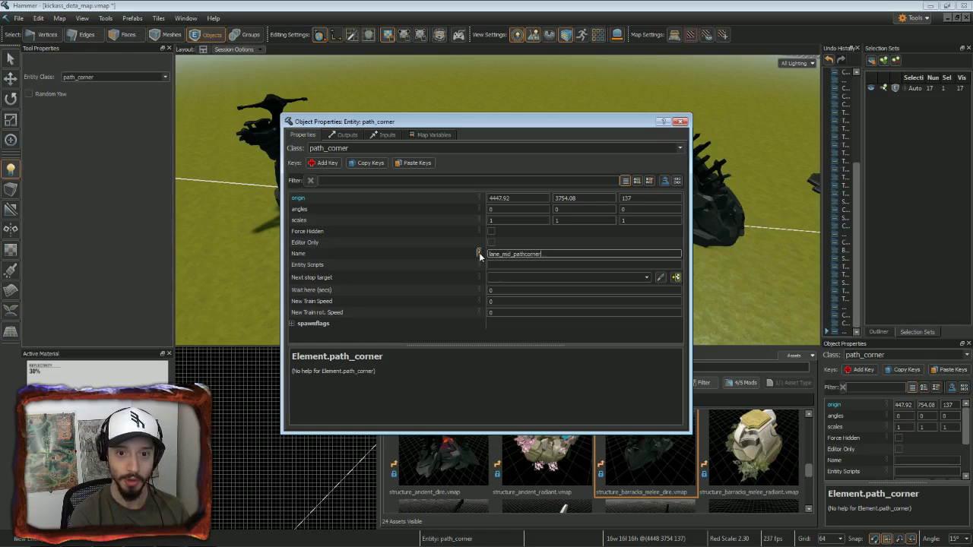
{"action": "type", "text": "badguys_1"}
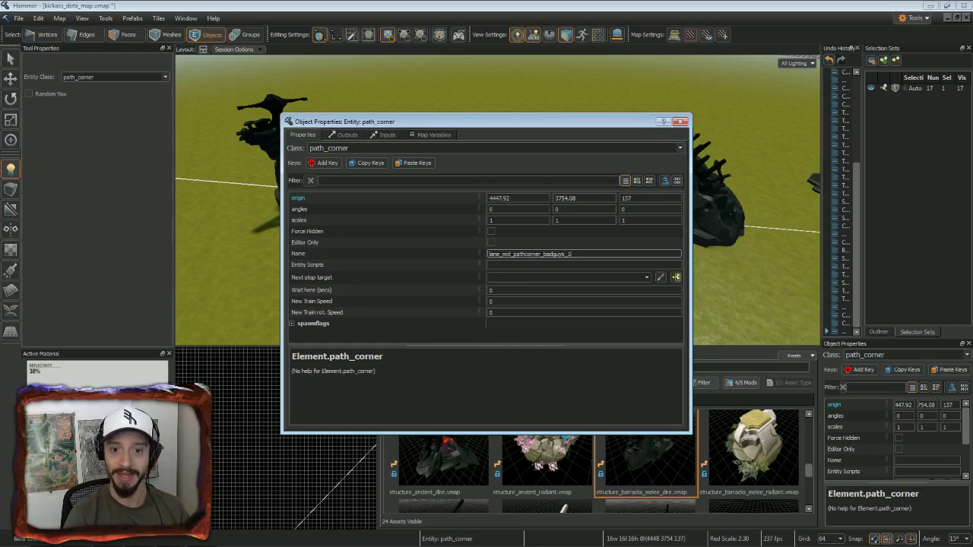
{"action": "left_click", "coordinate": [500, 277]}
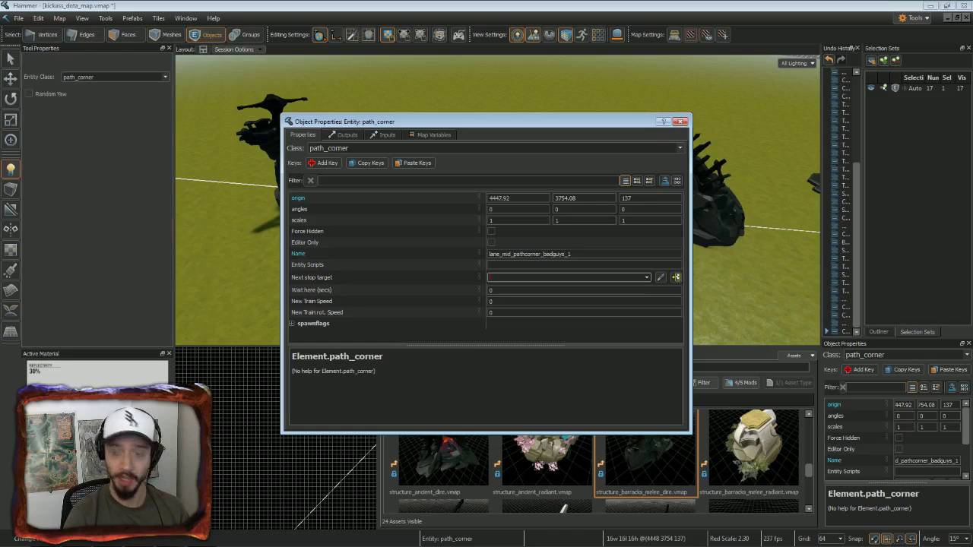
{"action": "type", "text": "lane"}
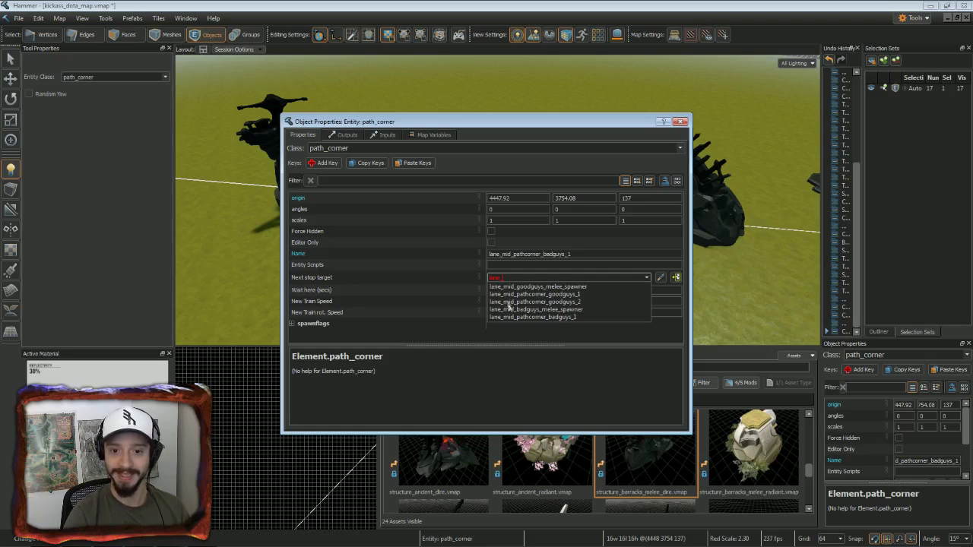
{"action": "left_click", "coordinate": [550, 317]}
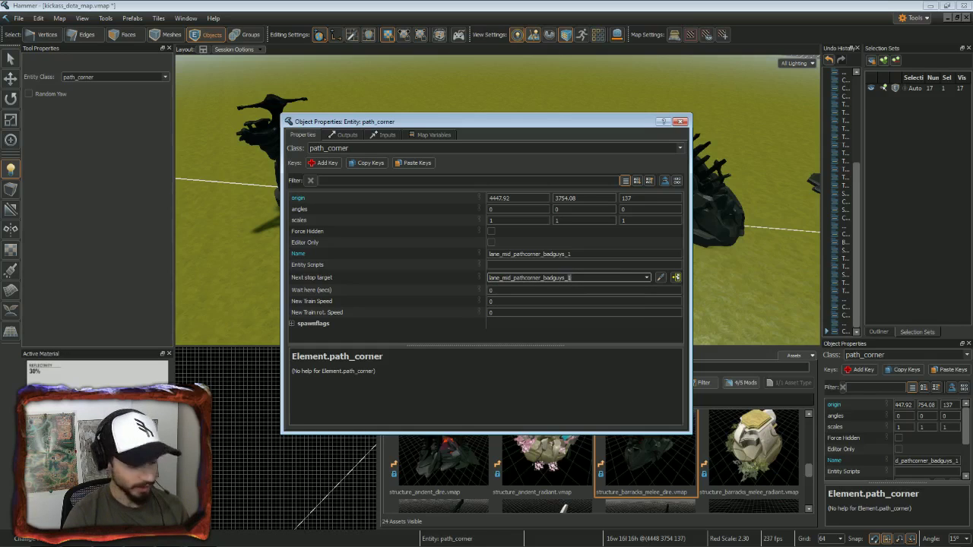
{"action": "key", "text": "BackSpace"}
{"action": "type", "text": "2"}
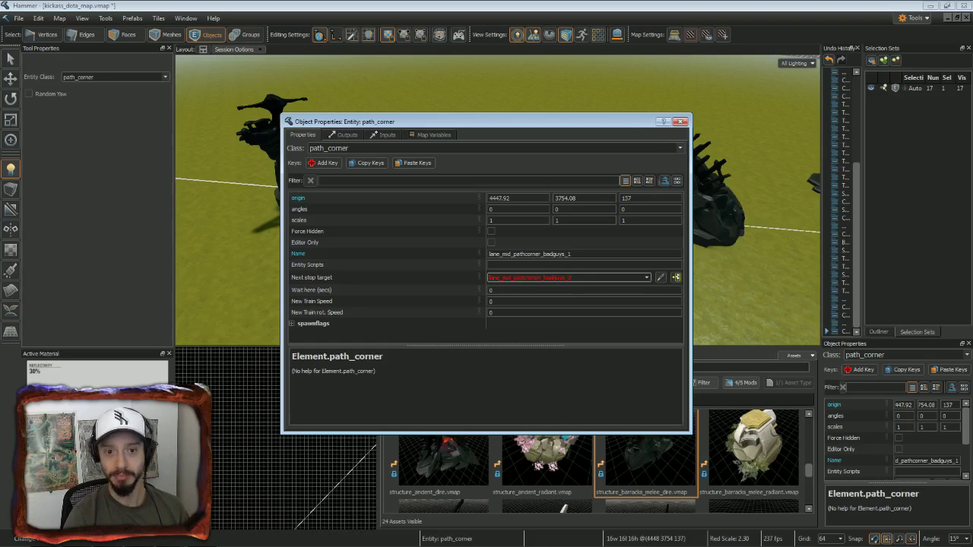
{"action": "left_click", "coordinate": [680, 122]}
Duplicate the Dire path corner to the Radiant end of the lane and place the copy behind the Radiant barracks at -3008, -4096, 128.
{"action": "key", "text": "s"}
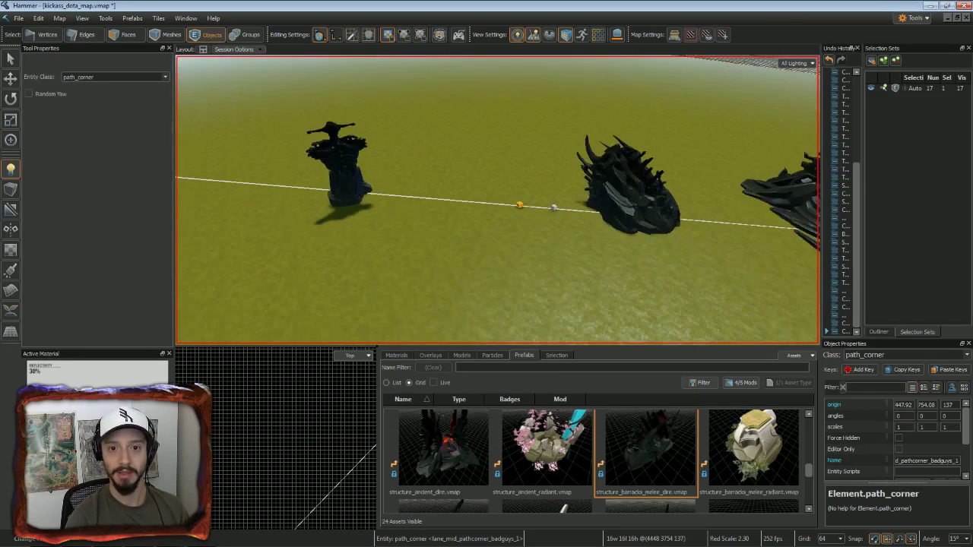
{"action": "key", "text": "s"}
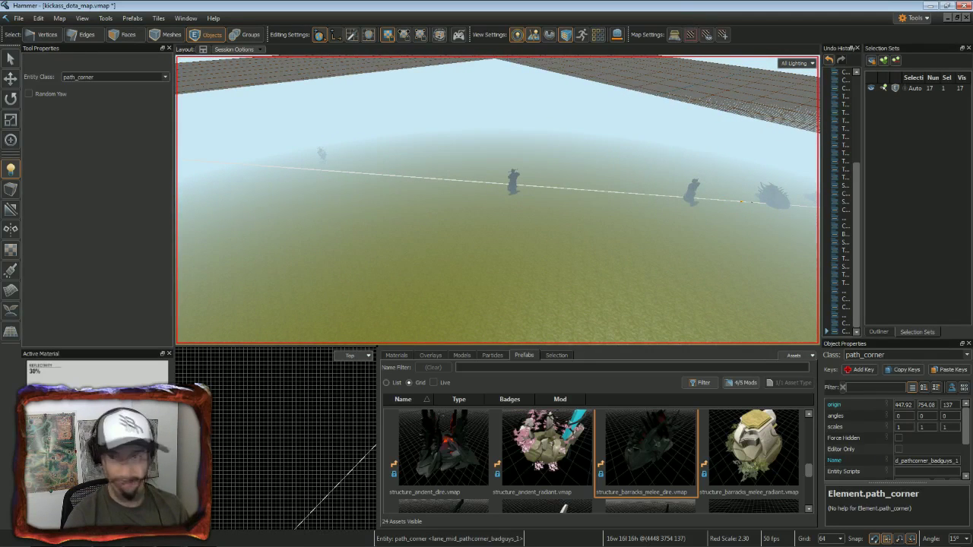
{"action": "key", "text": "w"}
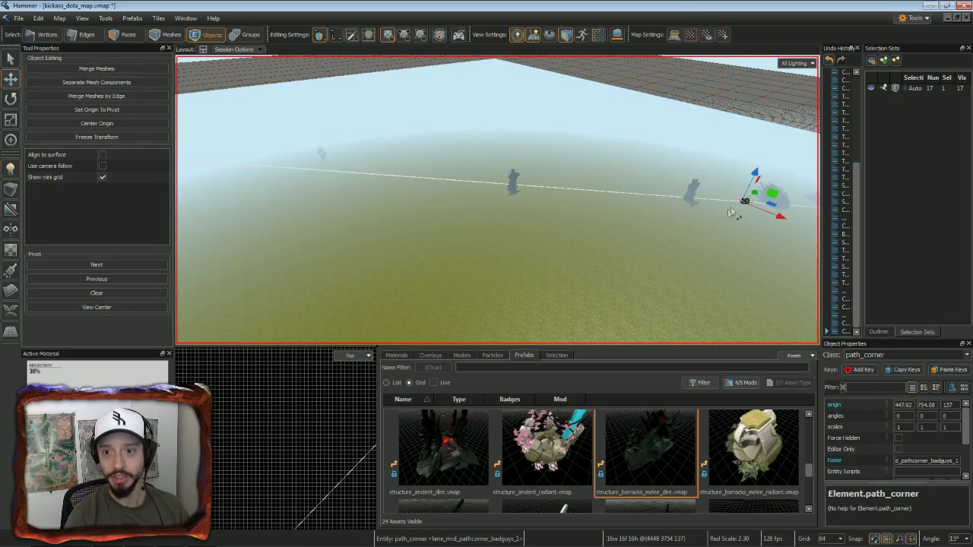
{"action": "right_click_drag", "start_coordinate": [702, 256], "coordinate": [681, 247]}
{"action": "mouse_move", "coordinate": [812, 236]}
{"action": "left_mouse_down", "text": "shift"}
{"action": "mouse_move", "coordinate": [282, 157]}
{"action": "mouse_move", "coordinate": [230, 165]}
{"action": "mouse_move", "coordinate": [203, 147]}
{"action": "left_mouse_up", "text": "shift"}
{"action": "mouse_move", "coordinate": [350, 215]}
{"action": "right_mouse_down"}
{"action": "mouse_move", "coordinate": [433, 245]}
{"action": "mouse_move", "coordinate": [373, 231]}
{"action": "mouse_move", "coordinate": [389, 241]}
{"action": "mouse_move", "coordinate": [350, 259]}
{"action": "mouse_move", "coordinate": [542, 253]}
{"action": "mouse_move", "coordinate": [413, 215]}
{"action": "right_mouse_up"}
{"action": "key", "text": "w"}
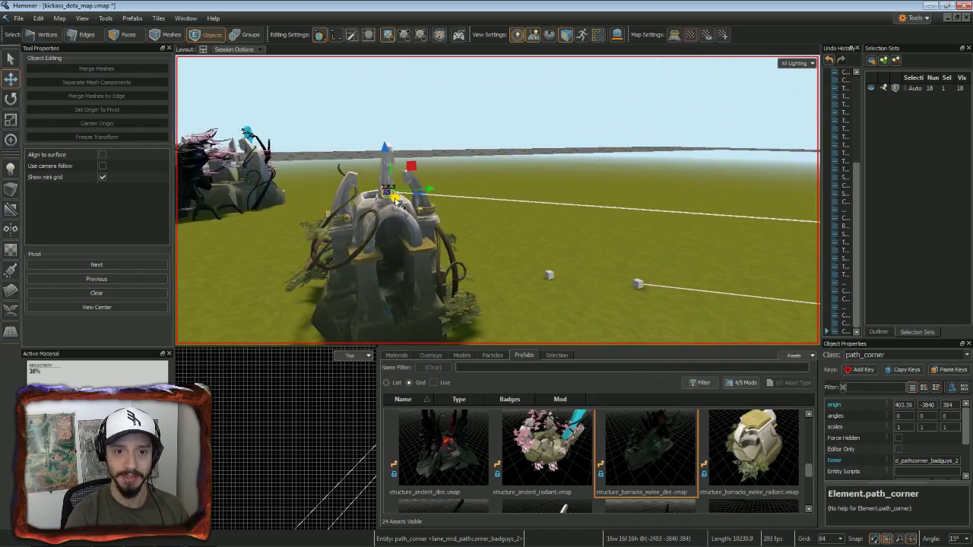
{"action": "left_click_drag", "start_coordinate": [391, 199], "coordinate": [518, 270]}
{"action": "left_click_drag", "start_coordinate": [517, 270], "coordinate": [528, 275]}
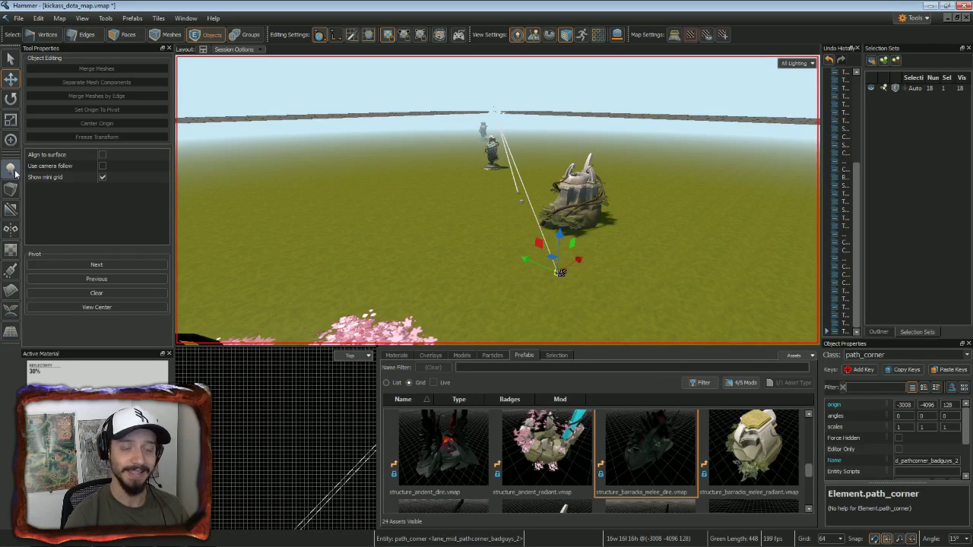
Place an info_target entity beside the Dire lane next to the spawner and path corner, at about 4651, 3650, 129.
{"action": "left_click", "coordinate": [15, 172]}
{"action": "left_click", "coordinate": [165, 78]}
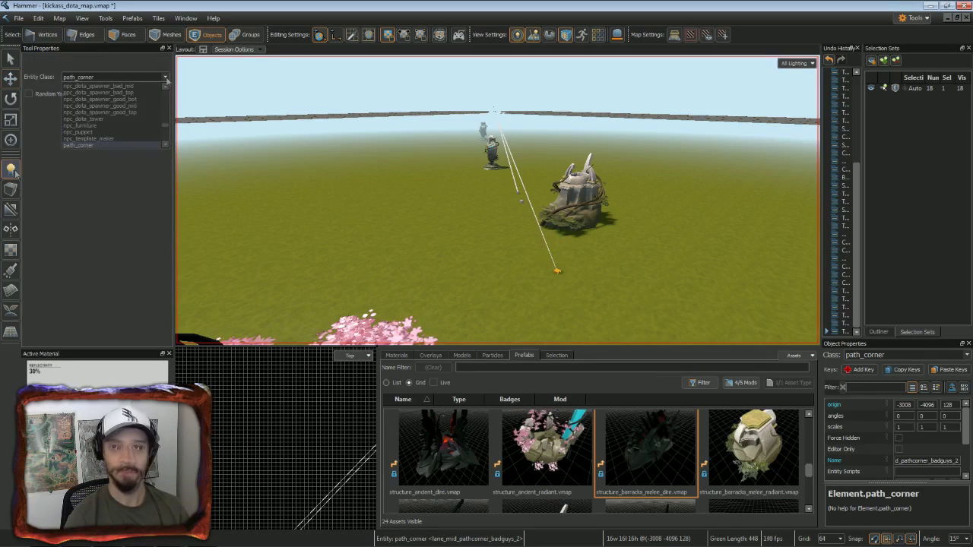
{"action": "key", "text": "i"}
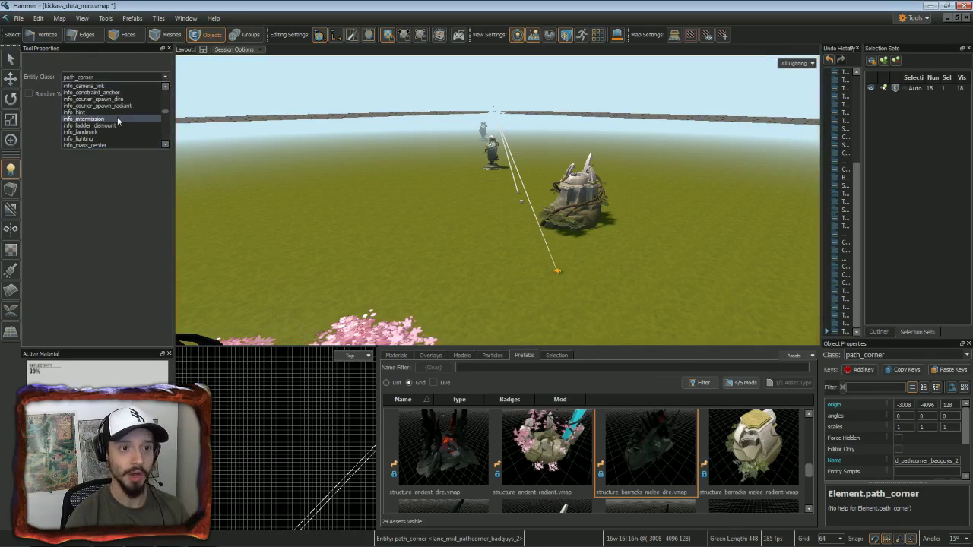
{"action": "scroll", "coordinate": [118, 120], "scroll_direction": "down", "scroll_amount": 4}
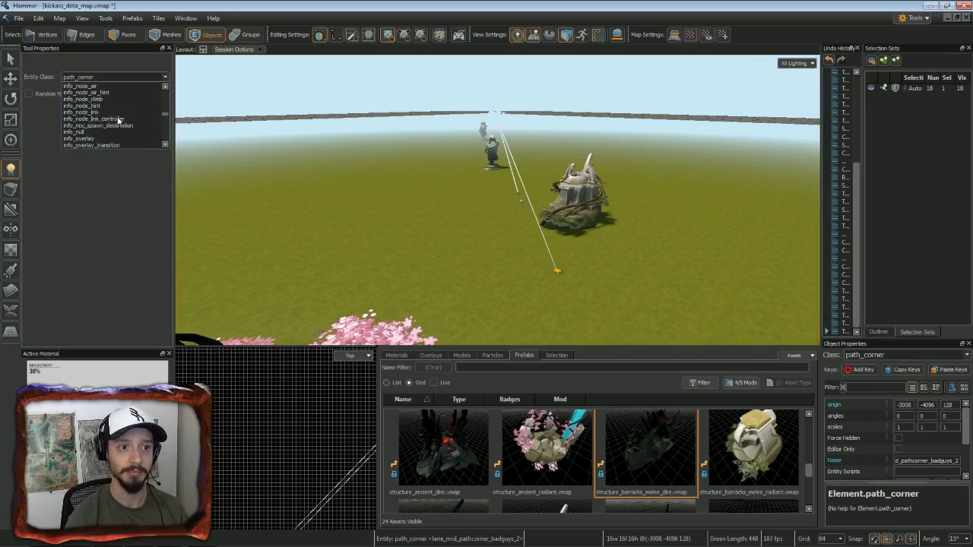
{"action": "scroll", "coordinate": [117, 116], "scroll_direction": "down", "scroll_amount": 5}
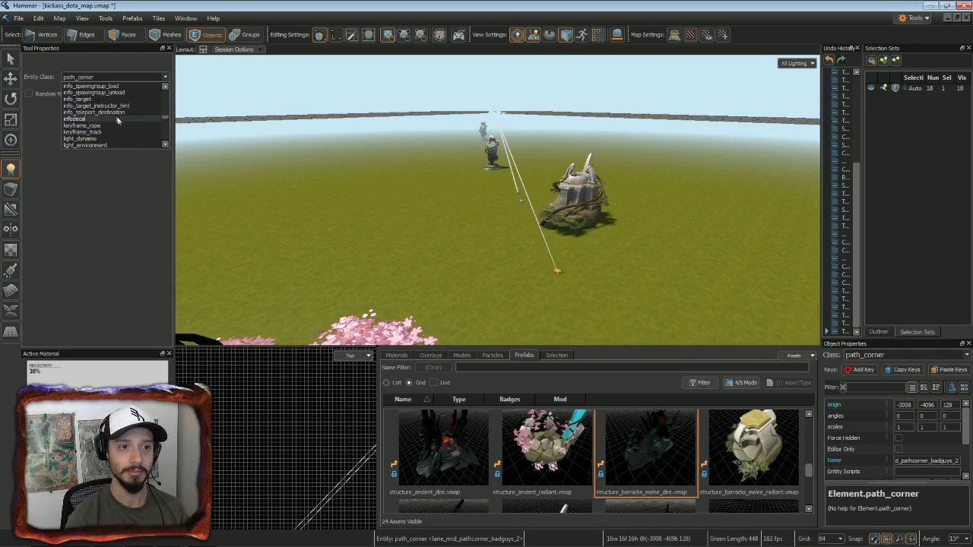
{"action": "left_click", "coordinate": [85, 98]}
{"action": "key", "text": "w"}
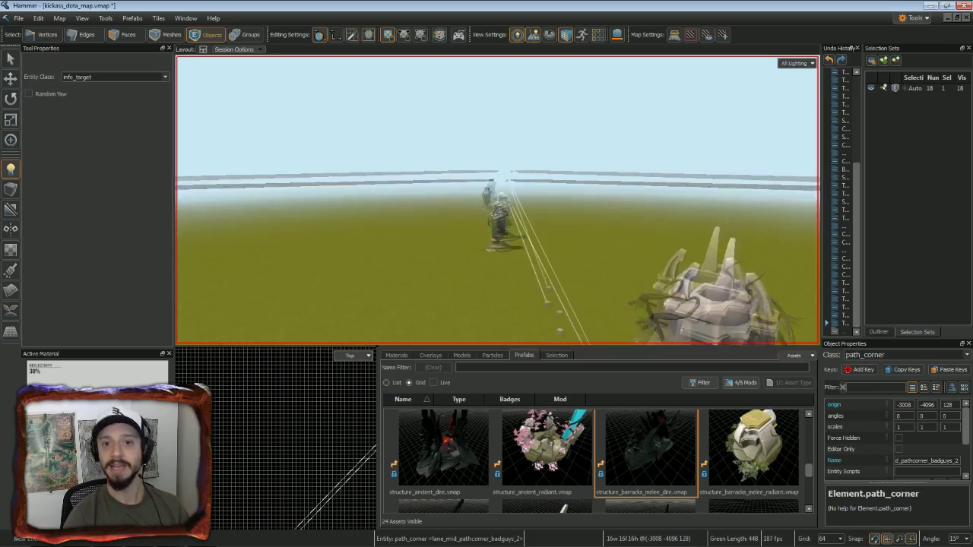
{"action": "key", "text": "w"}
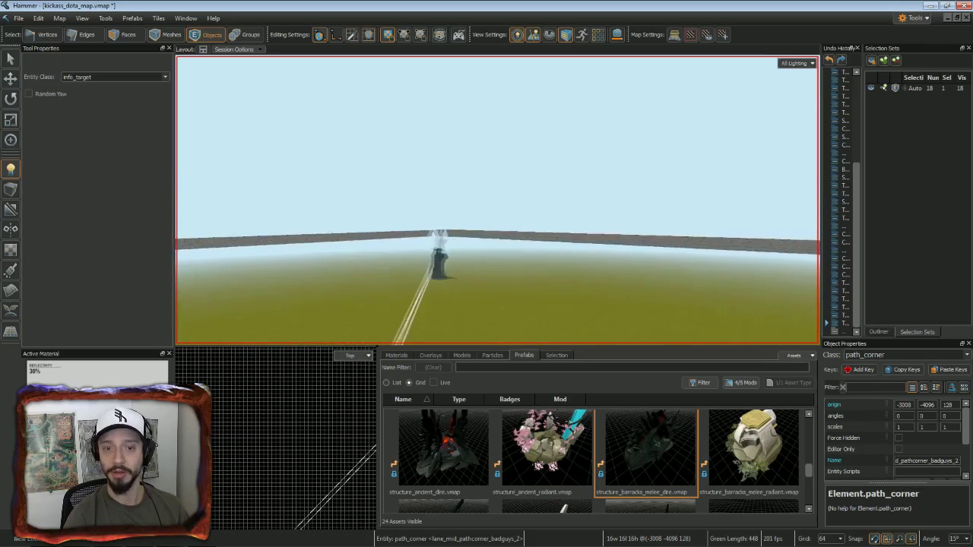
{"action": "key", "text": "w"}
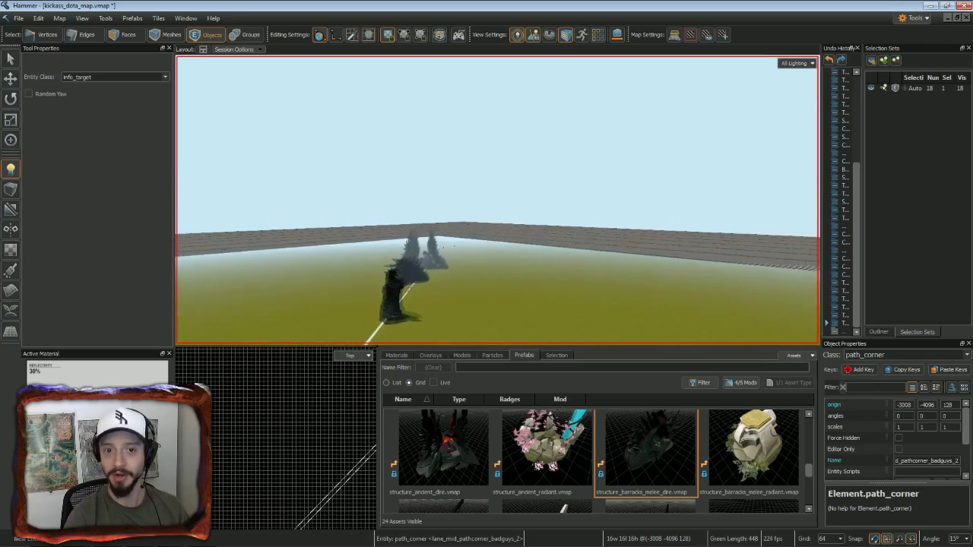
{"action": "key", "text": "s"}
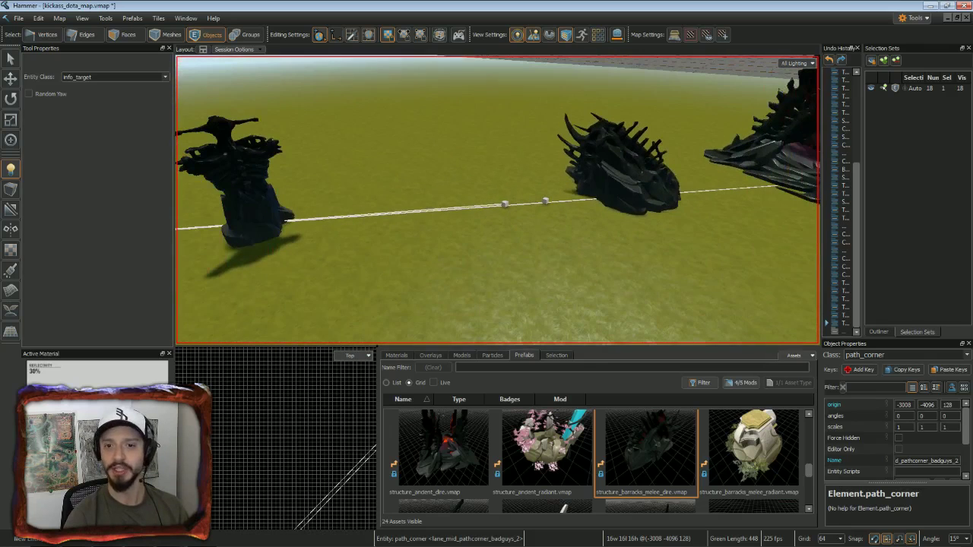
{"action": "left_click", "coordinate": [540, 242]}
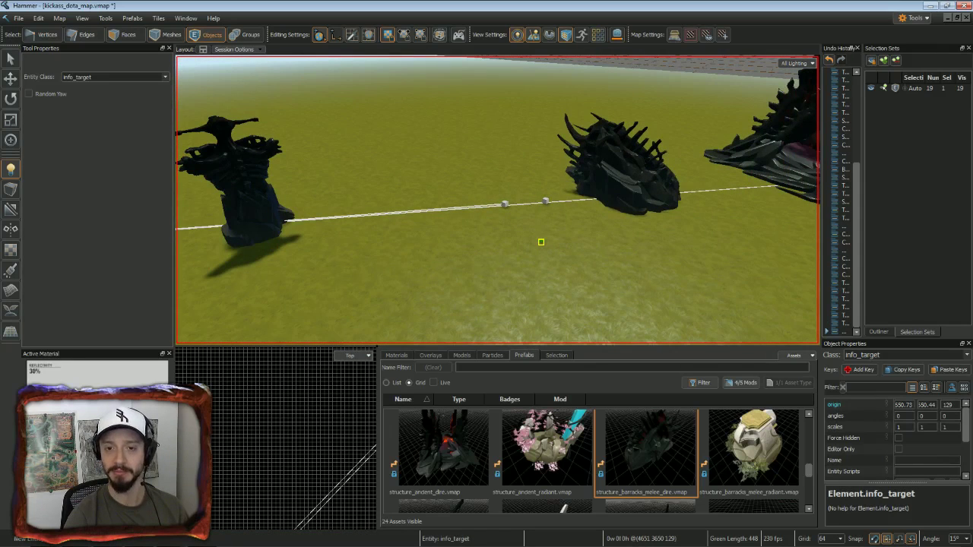
Name the new info_target npc_dota_spawner_bad_mid_staging, close its properties, deselect it and save the map.
{"action": "key", "text": "alt+Return"}
{"action": "left_click", "coordinate": [561, 253]}
{"action": "type", "text": "np"}
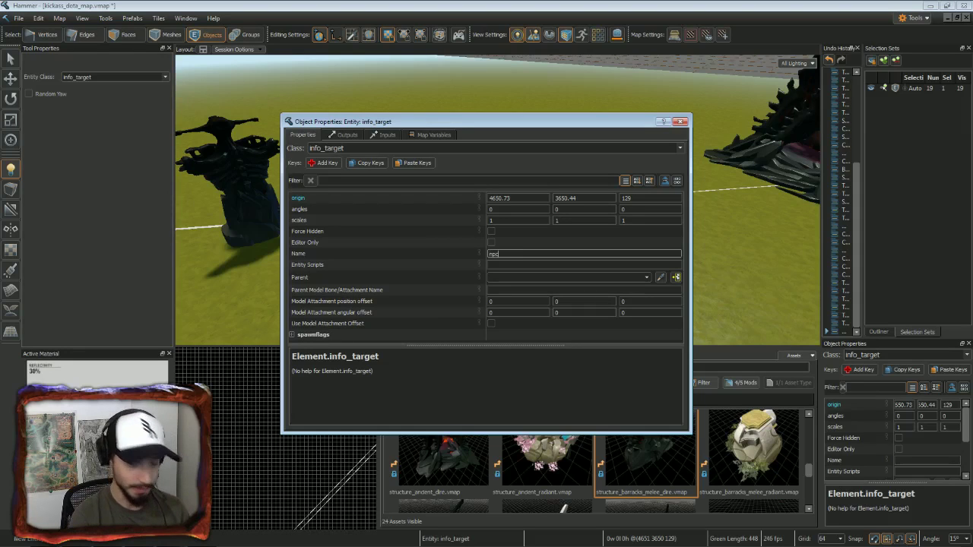
{"action": "type", "text": "c_dota_spawn"}
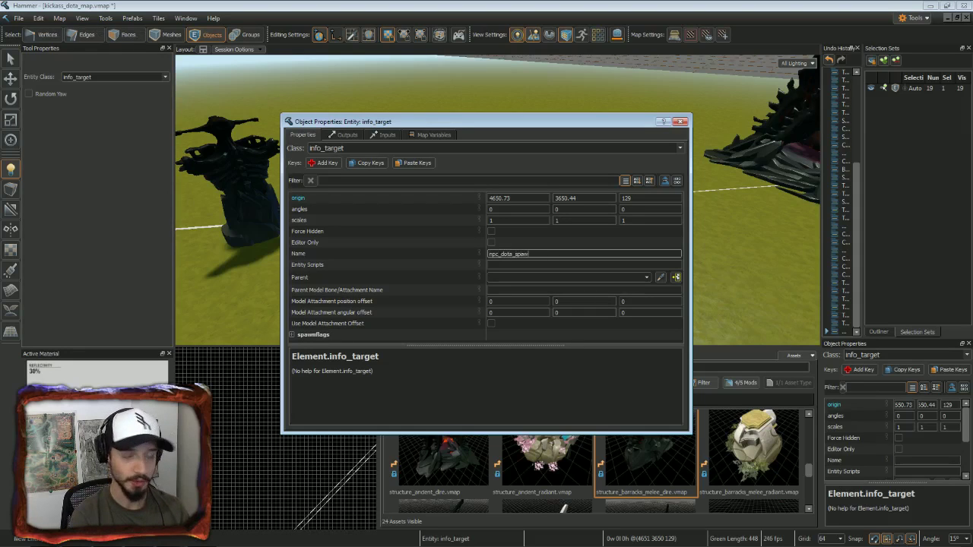
{"action": "type", "text": "er_bad_m"}
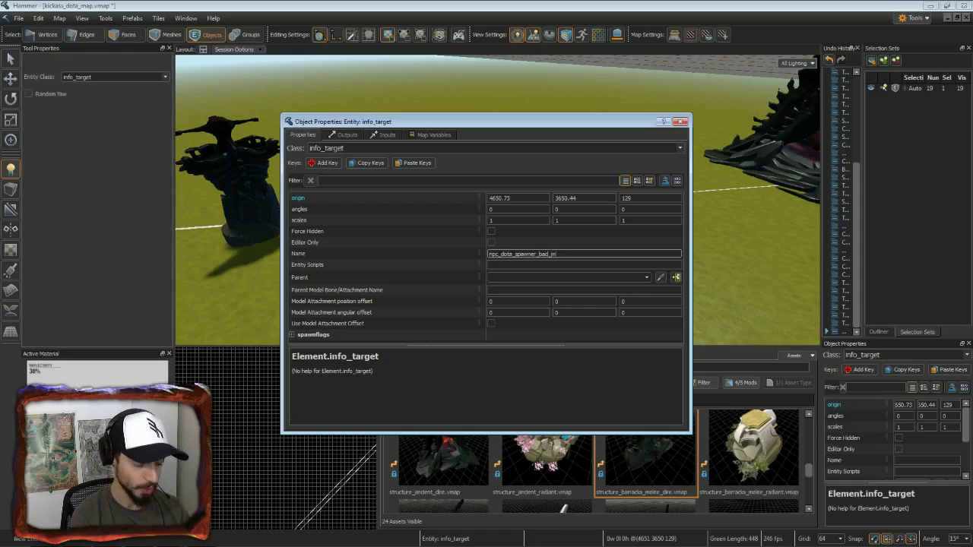
{"action": "type", "text": "id_staging"}
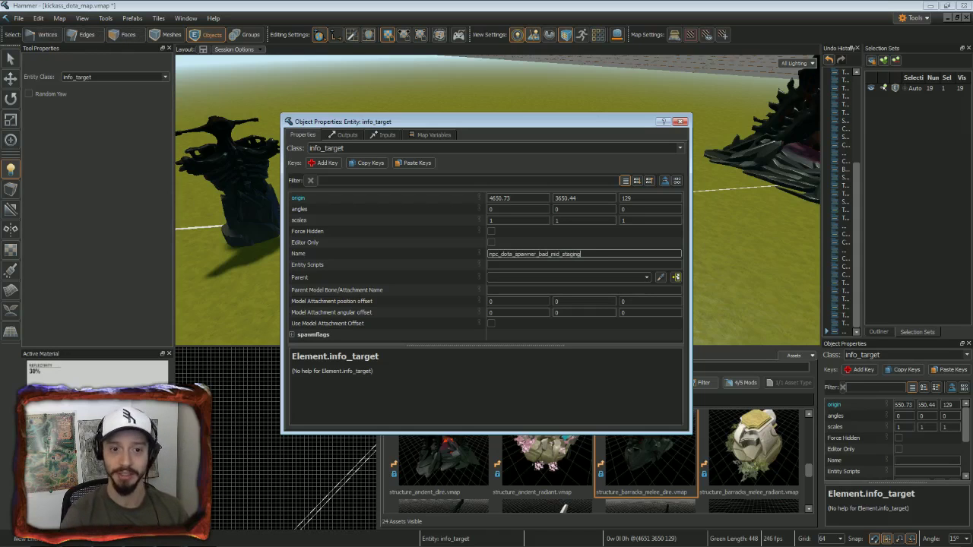
{"action": "key", "text": "Return"}
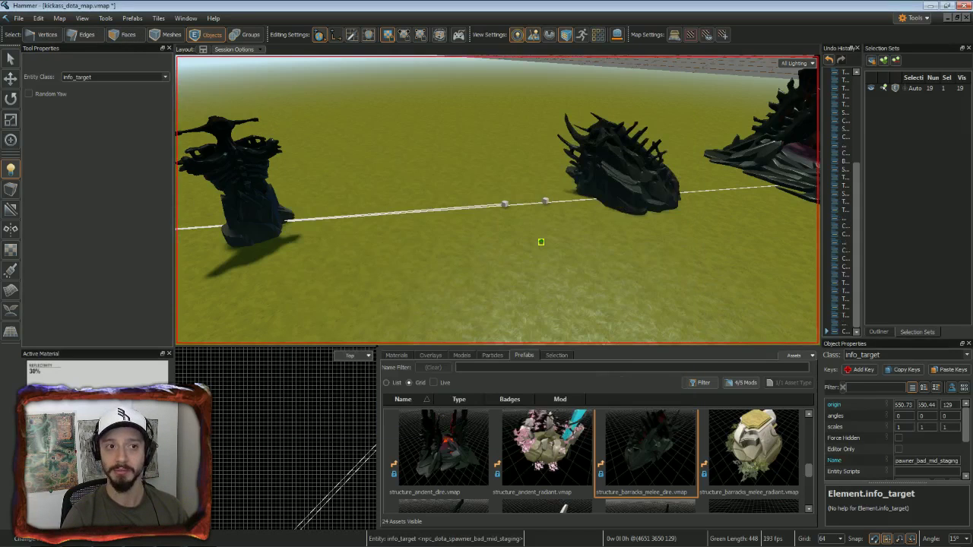
{"action": "key", "text": "Escape"}
{"action": "key", "text": "ctrl+s"}
{"action": "left_click", "coordinate": [378, 188]}
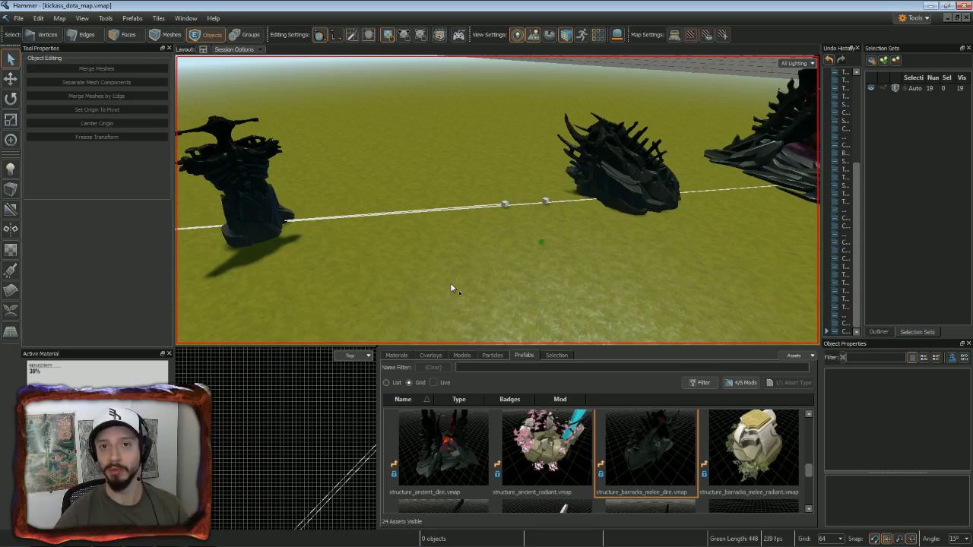
Add an output named OnTowerKilled to the Radiant tower tower_radiant_mid_2.
{"action": "right_click_drag", "start_coordinate": [450, 283], "coordinate": [419, 283]}
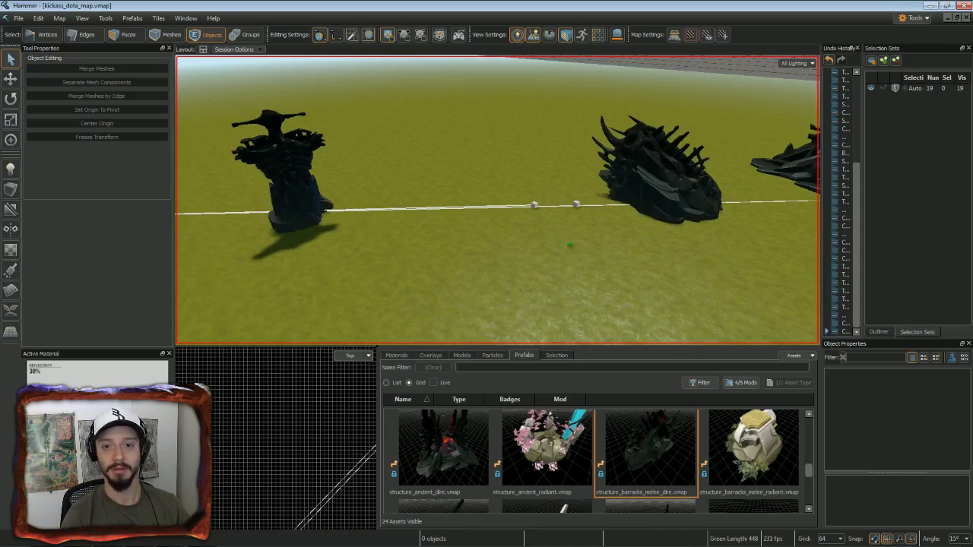
{"action": "right_click_drag", "start_coordinate": [530, 306], "coordinate": [628, 280]}
{"action": "key", "text": "w"}
{"action": "left_click", "coordinate": [588, 237]}
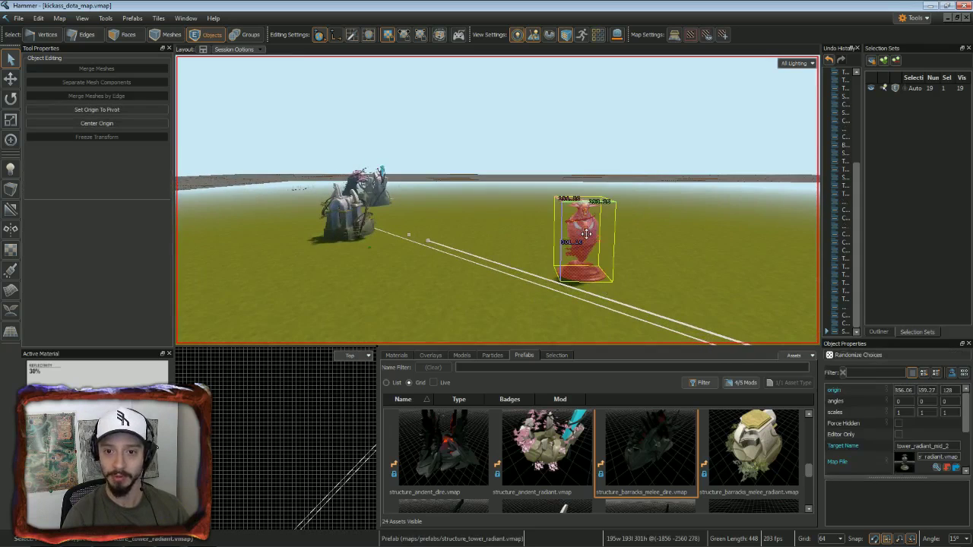
{"action": "key", "text": "alt+Return"}
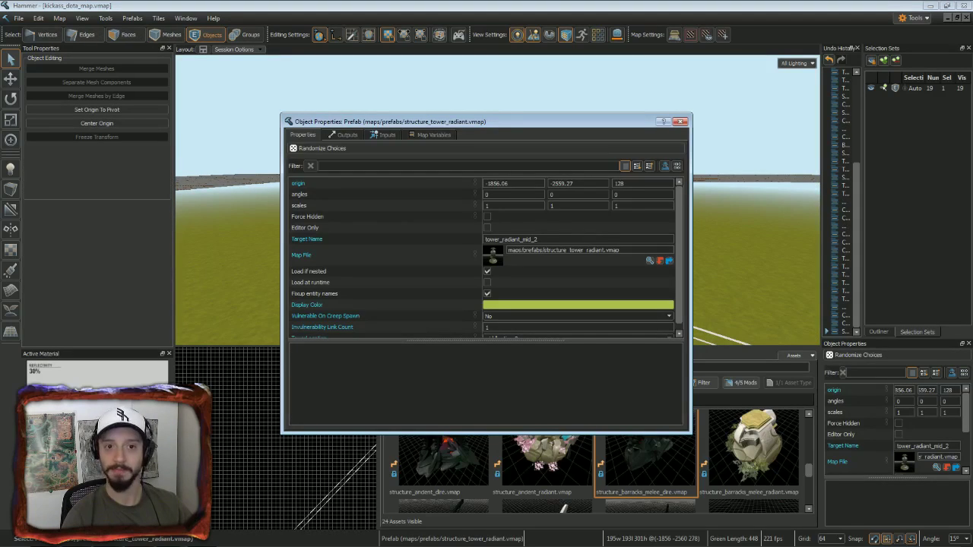
{"action": "left_click", "coordinate": [348, 134]}
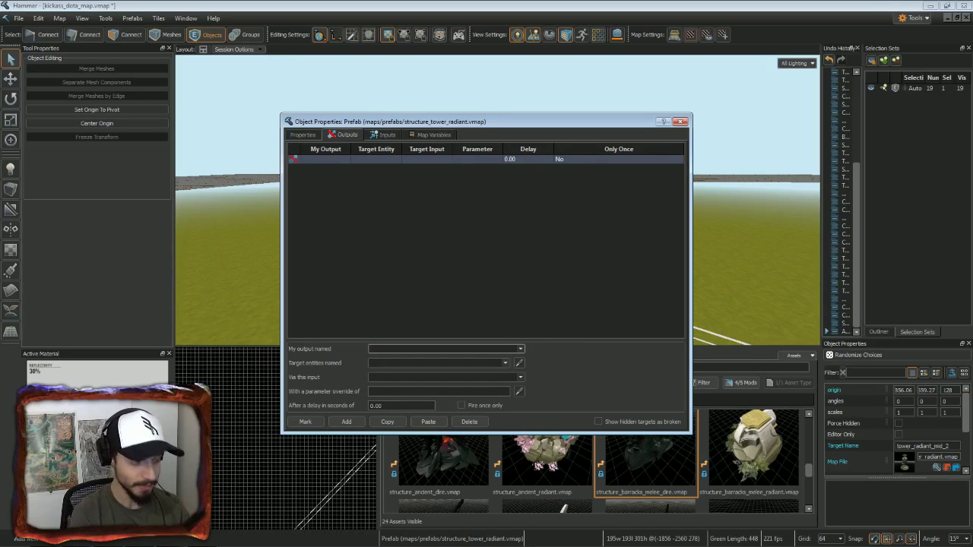
{"action": "type", "text": "OnT"}
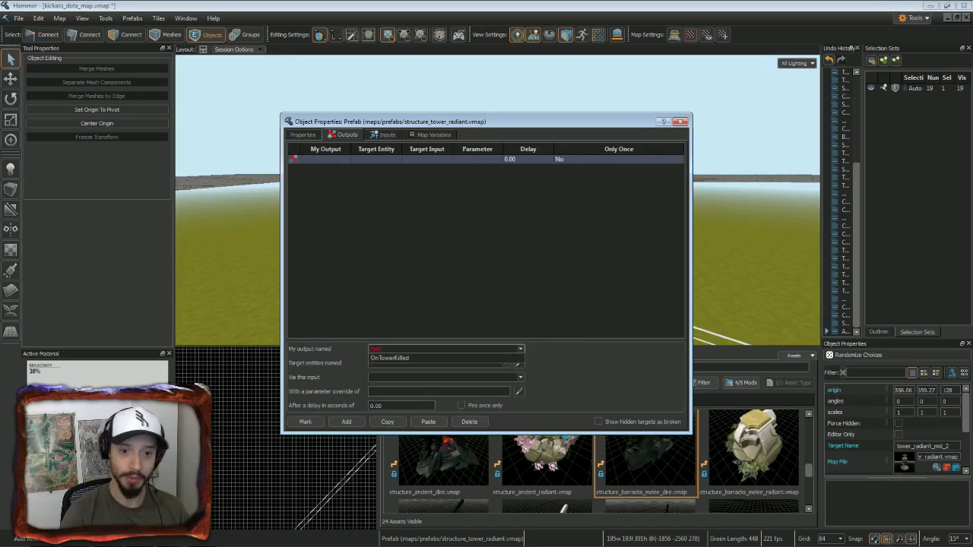
{"action": "left_click", "coordinate": [398, 358]}
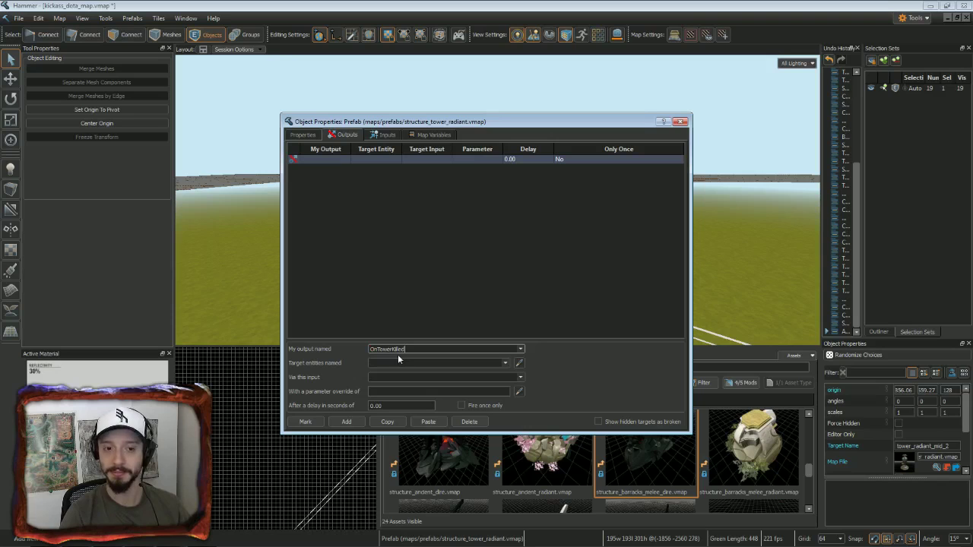
{"action": "key", "text": "Tab"}
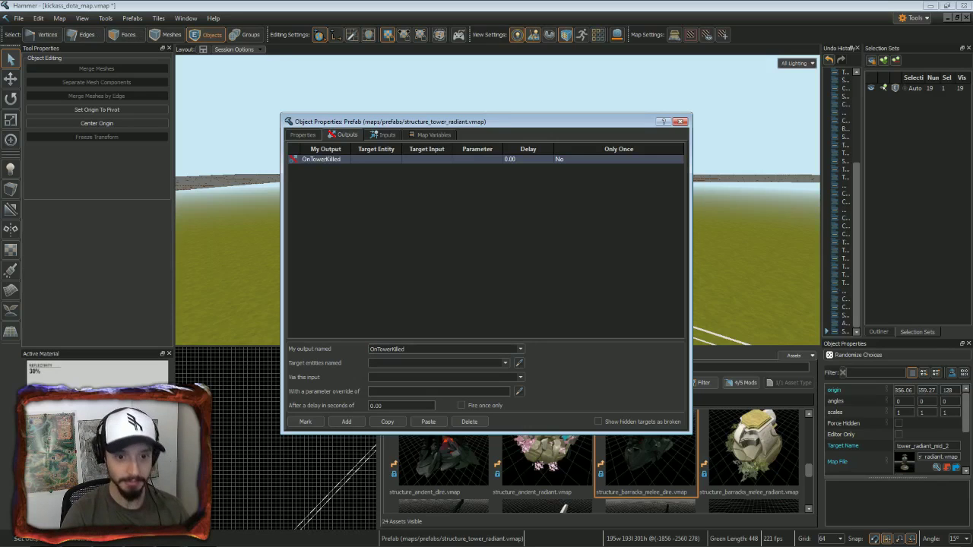
Target the tower's OnTowerKilled output at barracks_melee_radiant_middle via the ReduceInvulnCount input.
{"action": "type", "text": "barracks_melee_radiant_middle"}
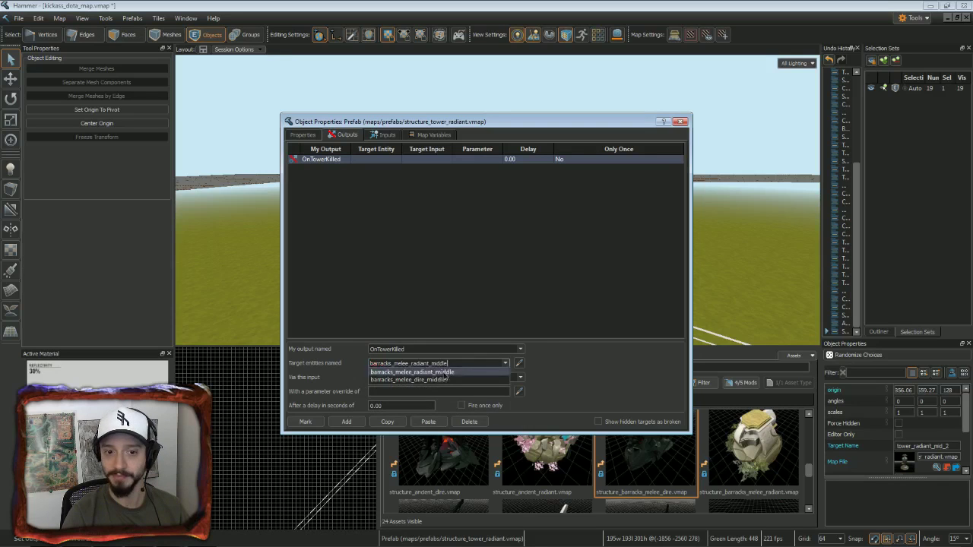
{"action": "left_click", "coordinate": [444, 372]}
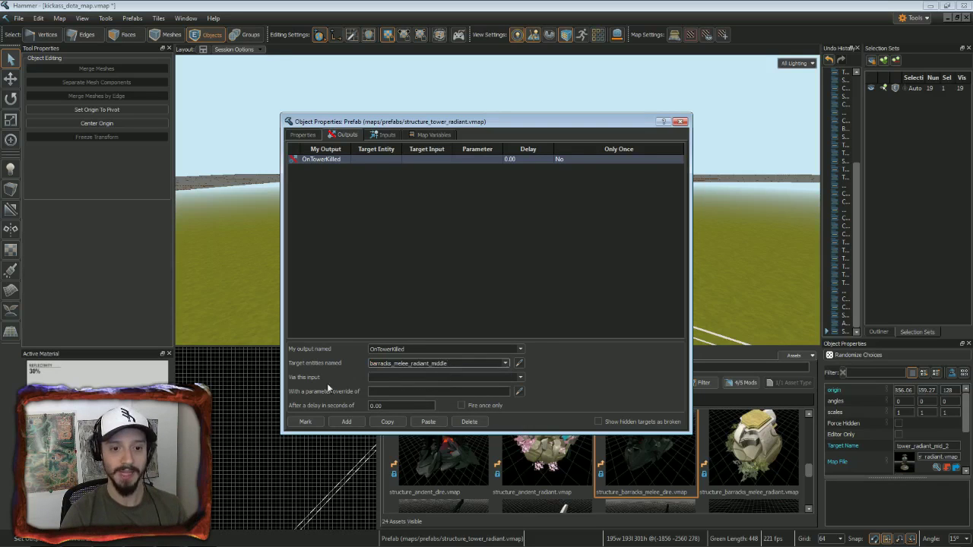
{"action": "key", "text": "Return"}
{"action": "key", "text": "r"}
{"action": "left_click", "coordinate": [444, 377]}
{"action": "type", "text": "re"}
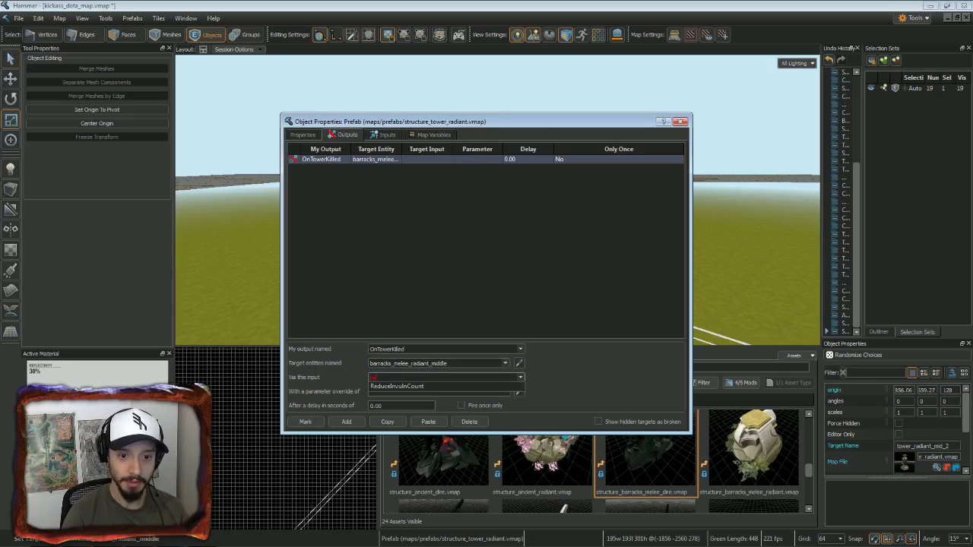
{"action": "left_click", "coordinate": [398, 386]}
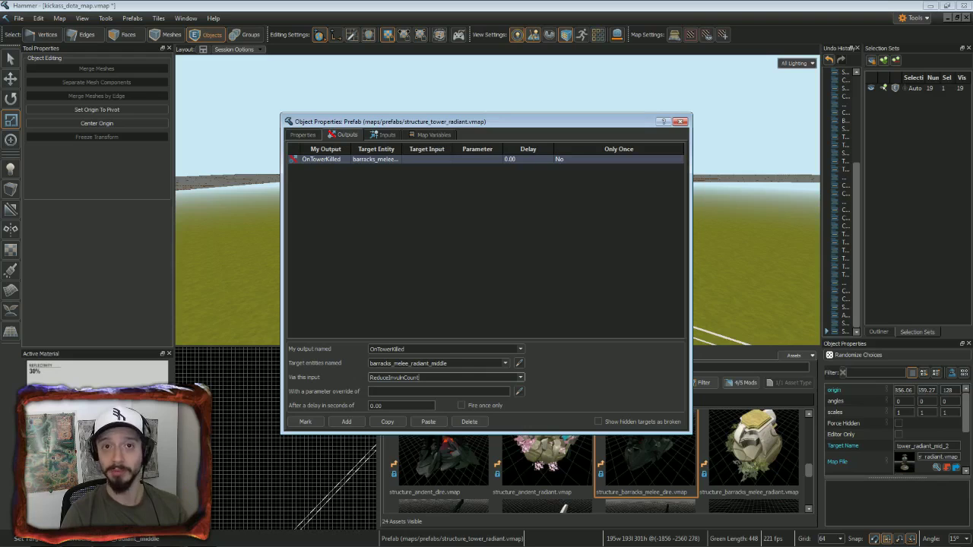
Add a second OnTowerKilled output targeting ancient_radiant via ReduceInvulnCount, and close the tower's properties.
{"action": "left_click", "coordinate": [345, 422]}
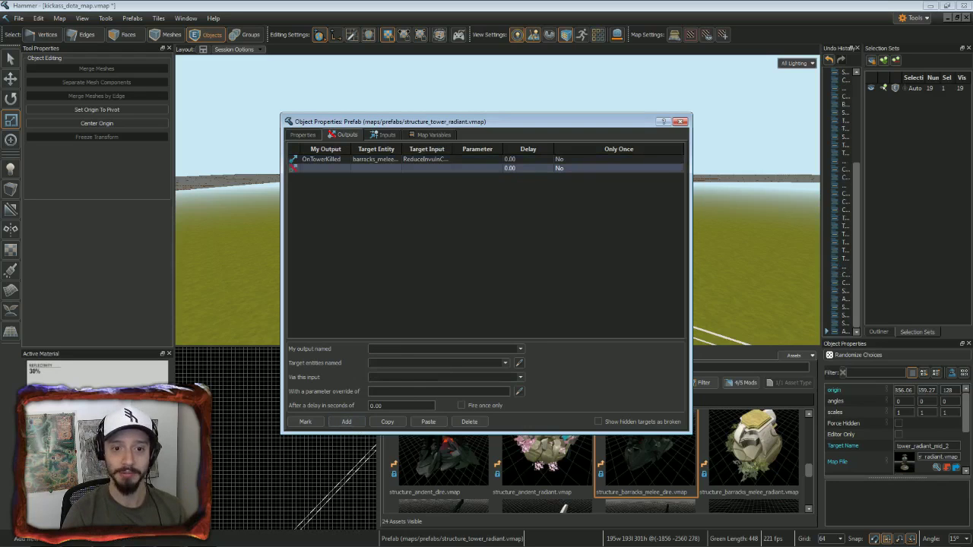
{"action": "type", "text": "onT"}
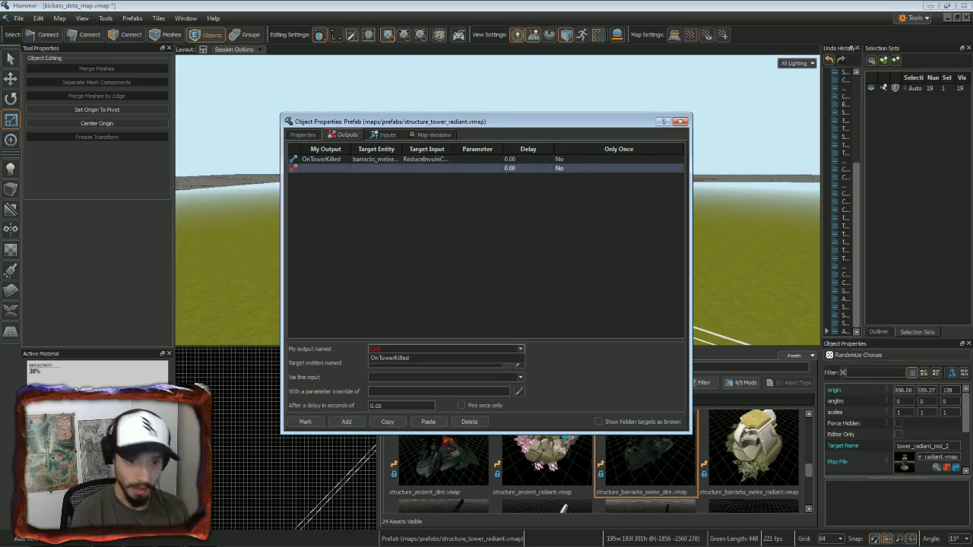
{"action": "left_click", "coordinate": [394, 358]}
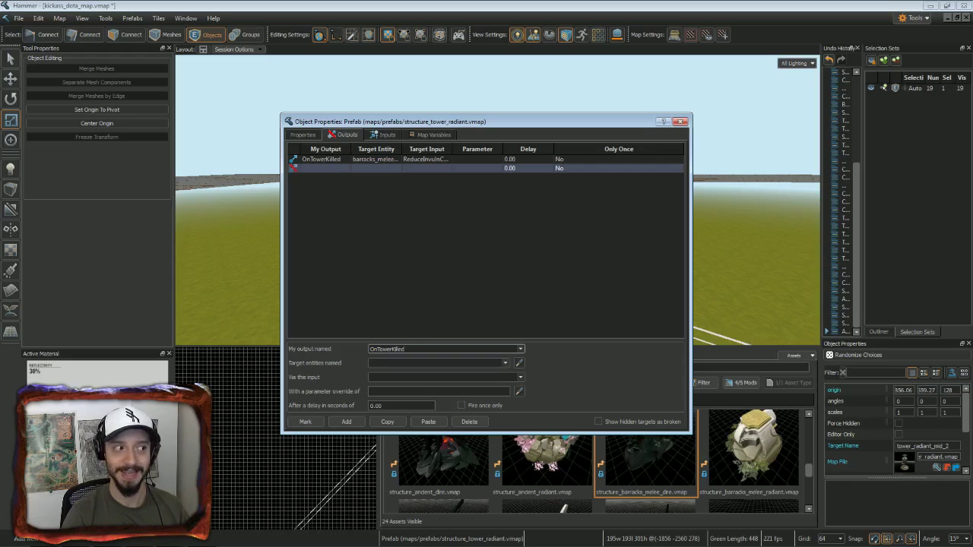
{"action": "key", "text": "Tab"}
{"action": "type", "text": "a"}
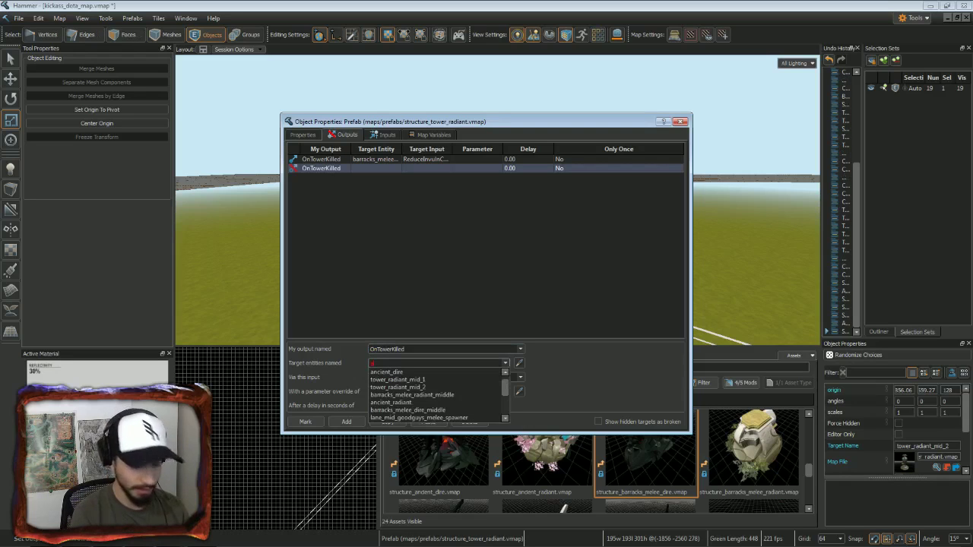
{"action": "type", "text": "nc"}
{"action": "left_click", "coordinate": [409, 380]}
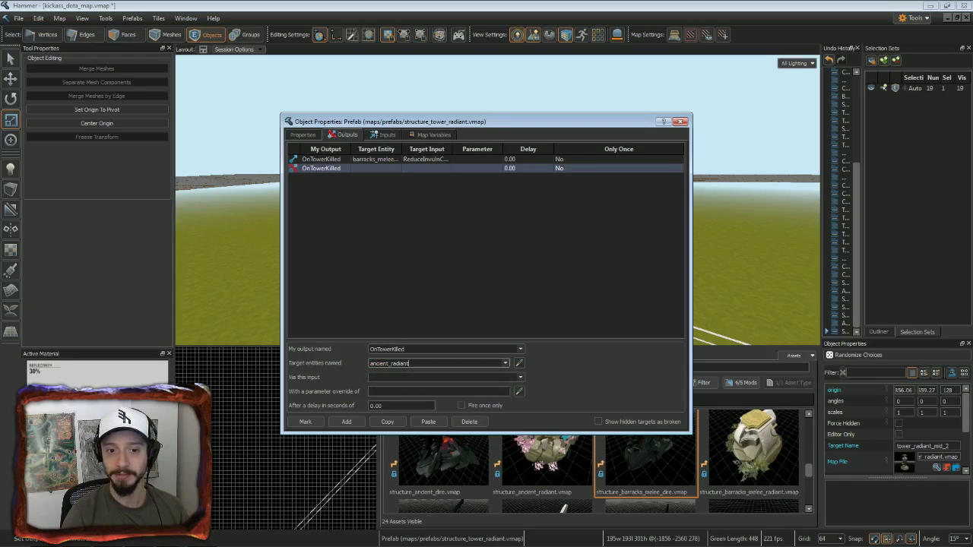
{"action": "key", "text": "Tab"}
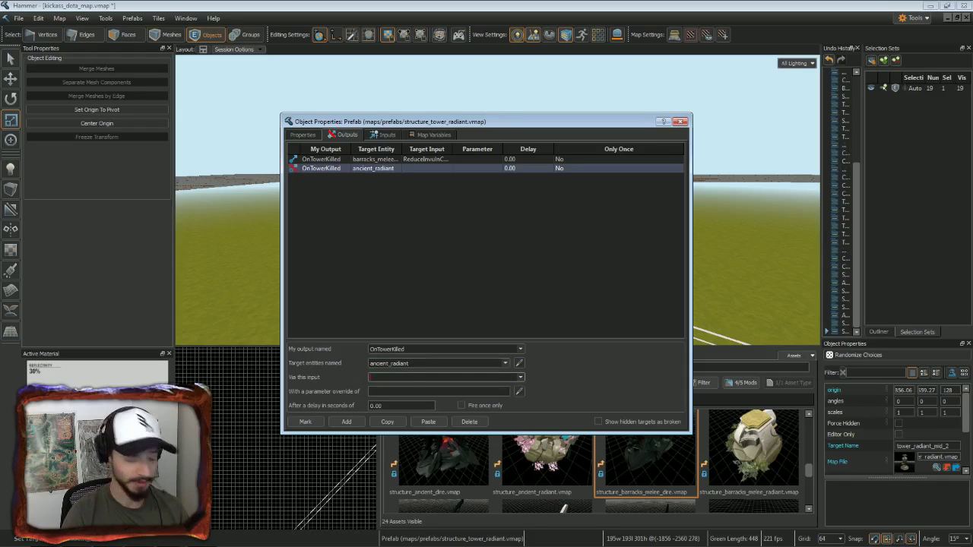
{"action": "type", "text": "red"}
{"action": "key", "text": "Return"}
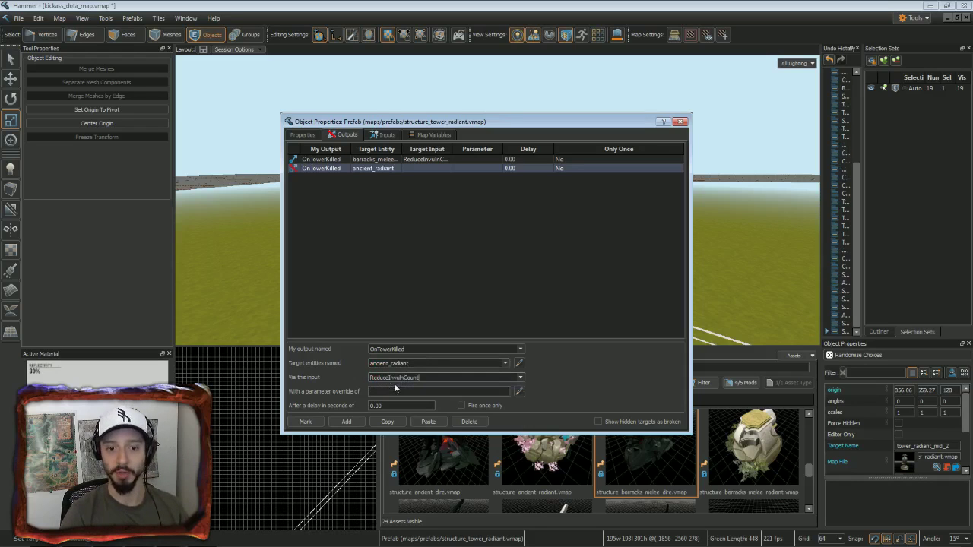
{"action": "key", "text": "Tab"}
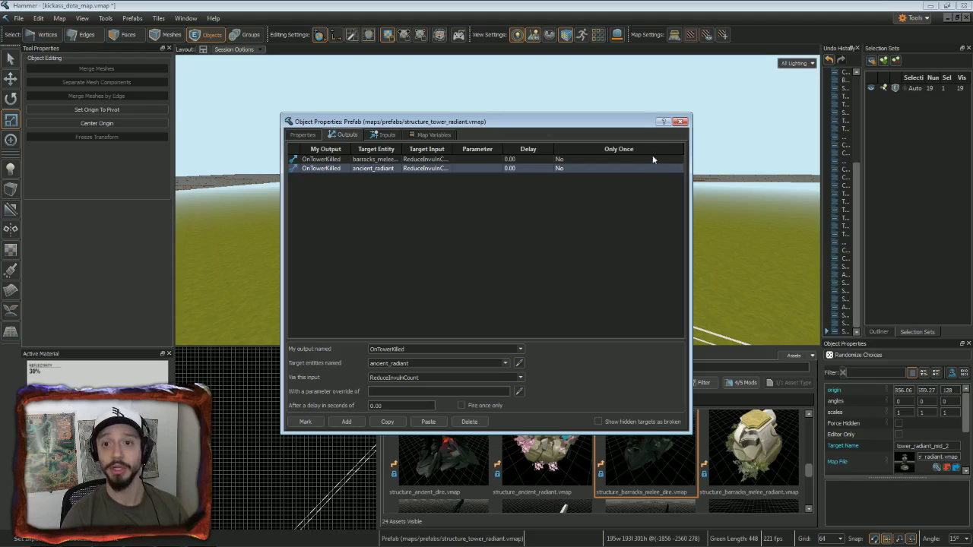
{"action": "left_click", "coordinate": [681, 121]}
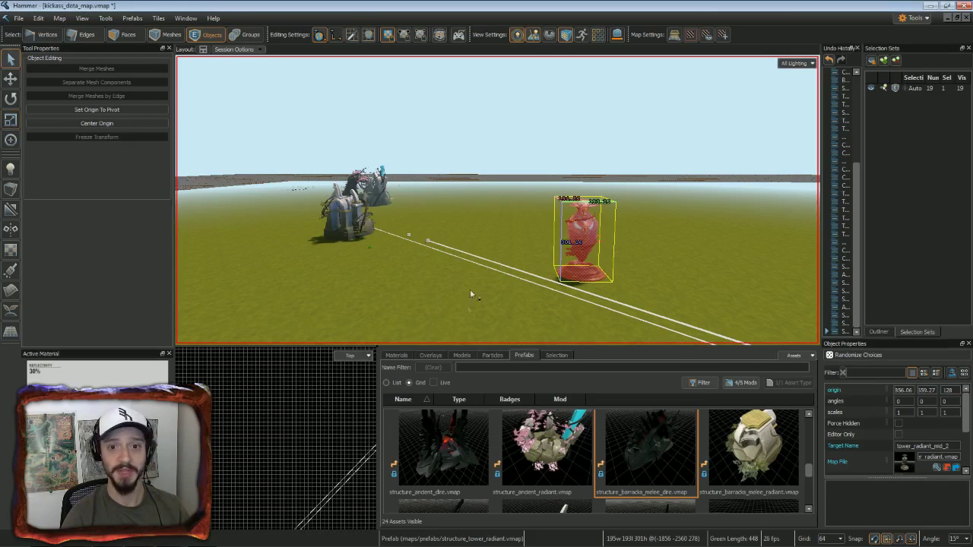
Add an output named OnTowerKilled to the Dire tower tower_dire_mid_2.
{"action": "key", "text": "Escape"}
{"action": "key", "text": "w"}
{"action": "right_click_drag", "start_coordinate": [422, 308], "coordinate": [456, 239]}
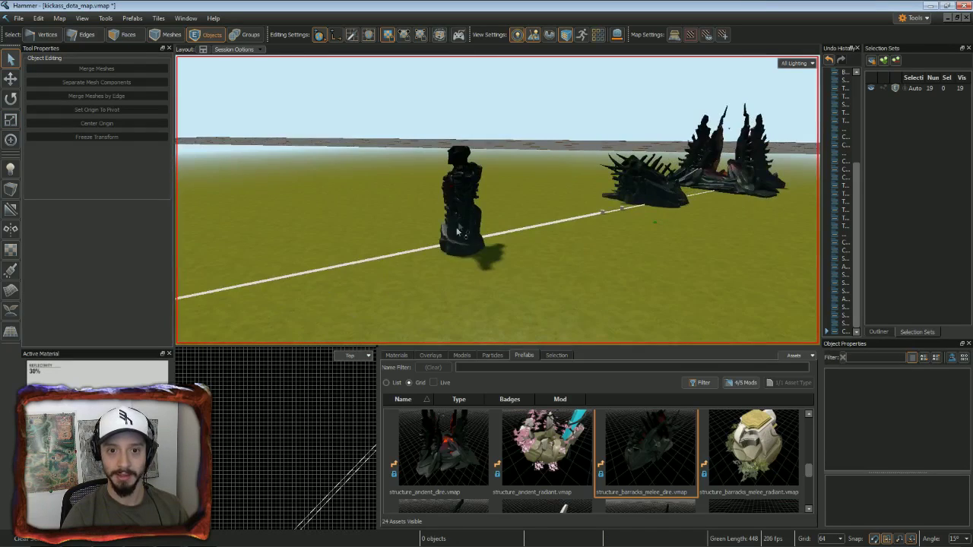
{"action": "left_click", "coordinate": [464, 210]}
{"action": "key", "text": "alt+Return"}
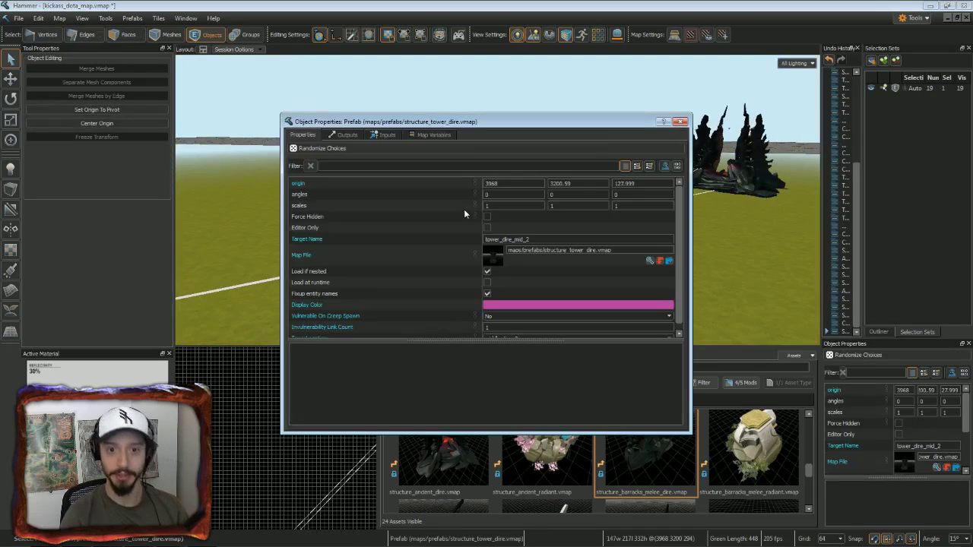
{"action": "left_click", "coordinate": [345, 135]}
{"action": "left_click", "coordinate": [346, 422]}
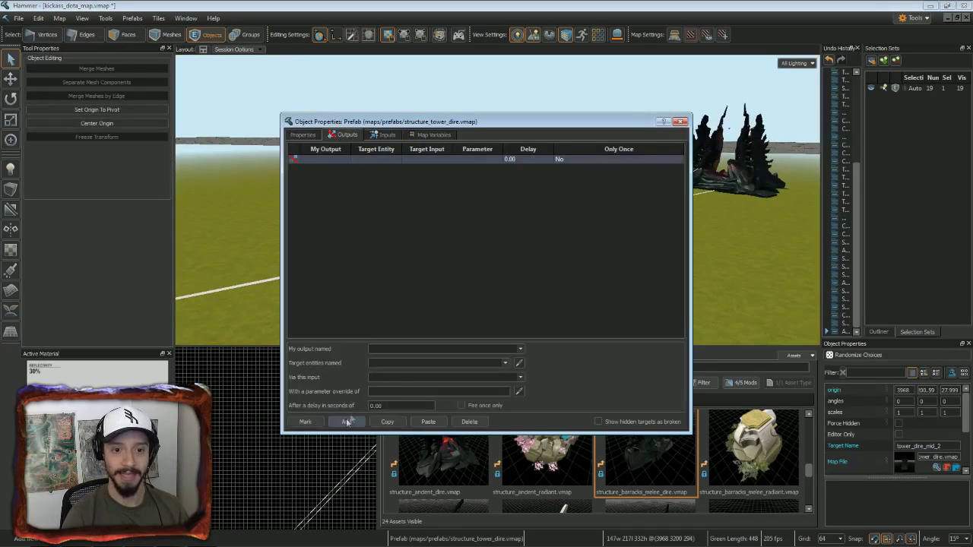
{"action": "left_click", "coordinate": [387, 349]}
{"action": "type", "text": "onto"}
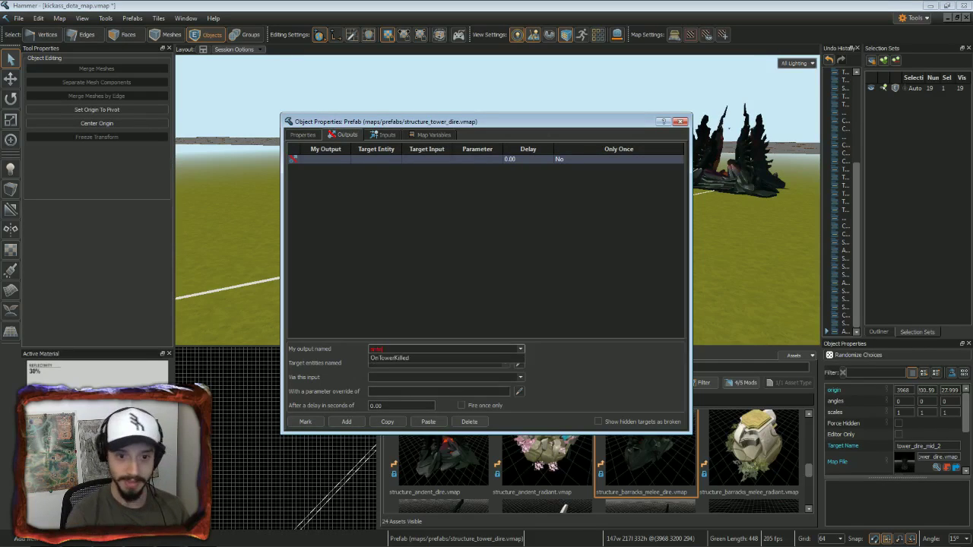
{"action": "left_click", "coordinate": [389, 358]}
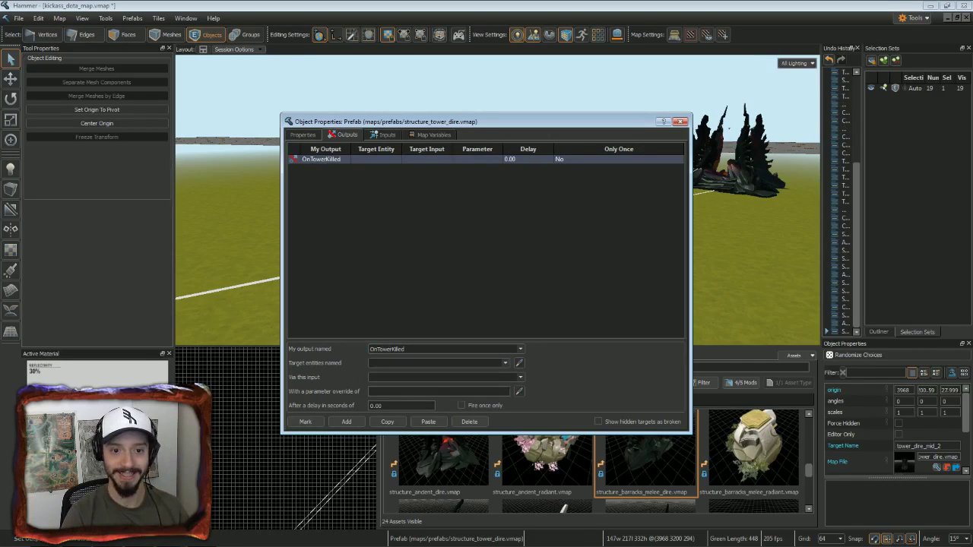
Target the Dire tower's OnTowerKilled output at barracks_melee_dire_middle via the ReduceInvulnCount input.
{"action": "key", "text": "r"}
{"action": "left_click", "coordinate": [436, 363]}
{"action": "type", "text": "barracks_melee_dire_middle"}
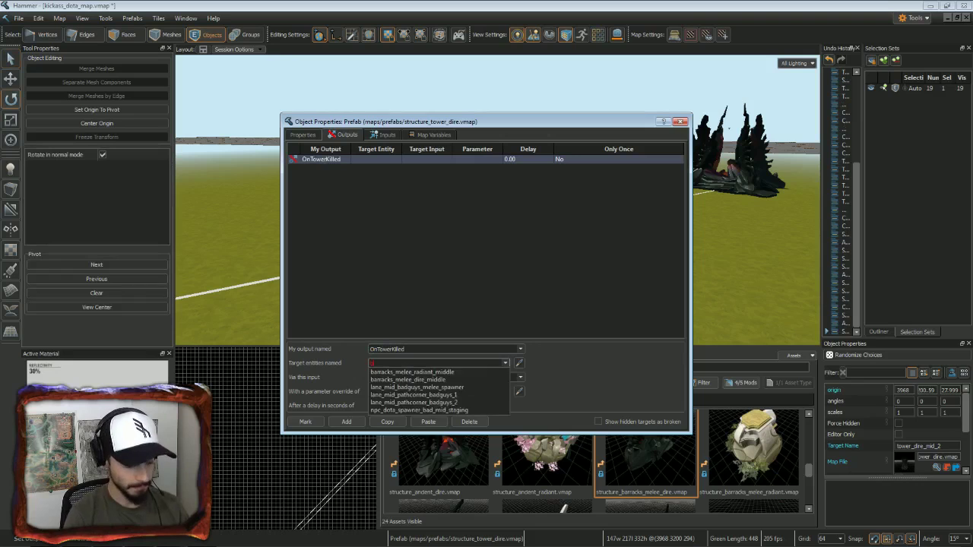
{"action": "left_click", "coordinate": [407, 379]}
{"action": "left_click", "coordinate": [411, 377]}
{"action": "left_click", "coordinate": [401, 389]}
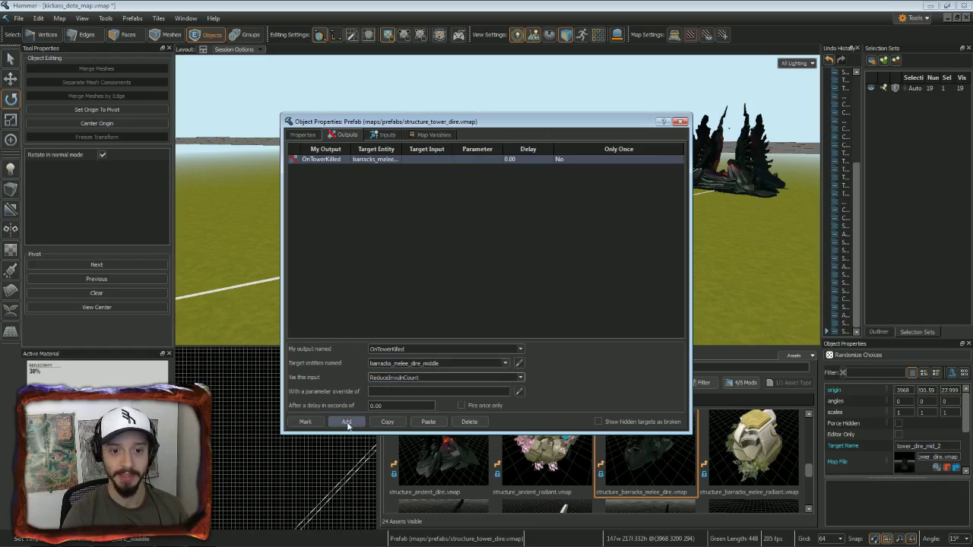
Add a second OnTowerKilled output to the Dire tower, targeting ancient_dire via the ReduceInvulnCount input.
{"action": "left_click", "coordinate": [348, 423]}
{"action": "type", "text": "to"}
{"action": "left_click", "coordinate": [383, 360]}
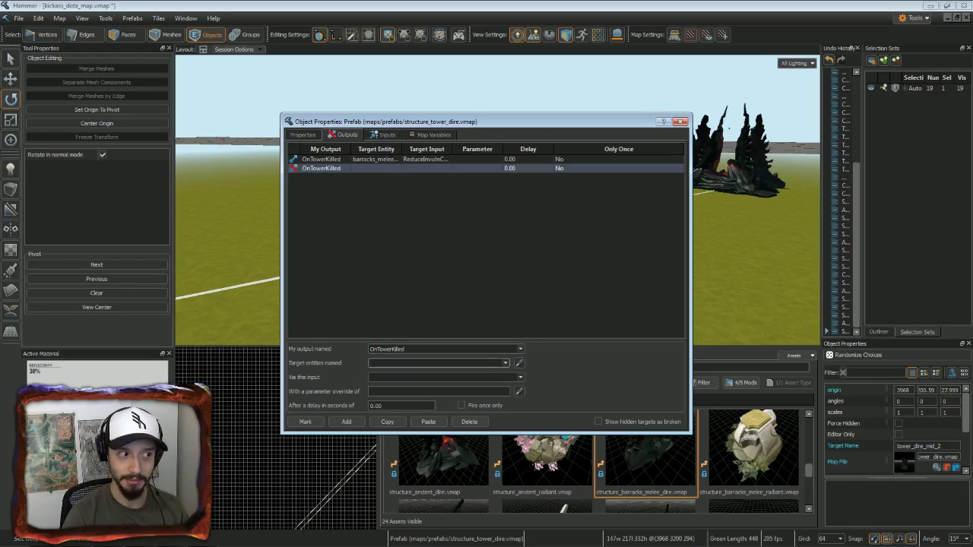
{"action": "type", "text": "an"}
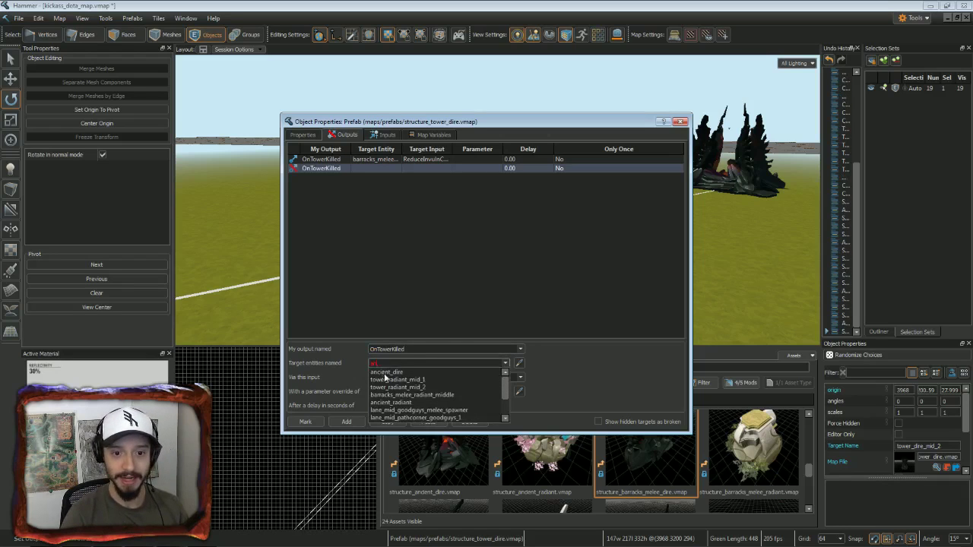
{"action": "left_click", "coordinate": [385, 372]}
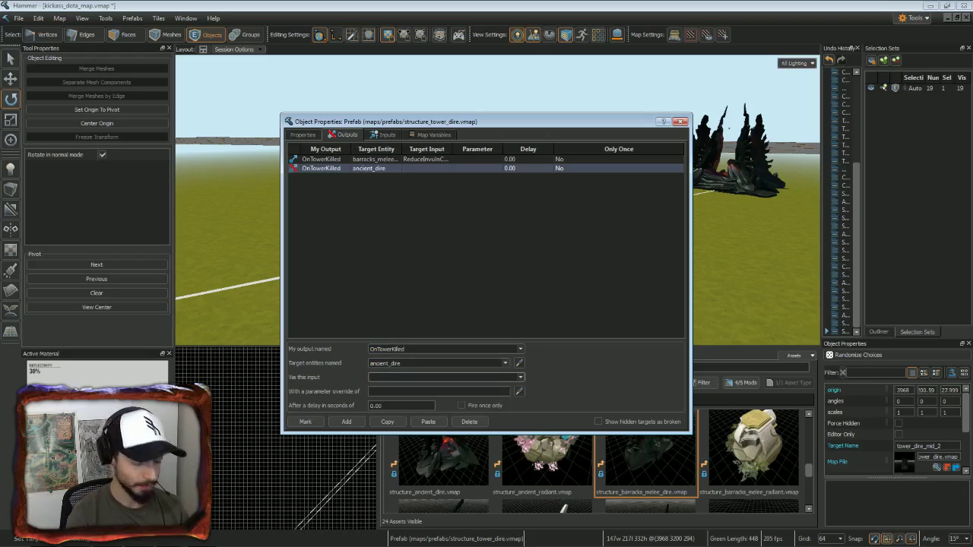
{"action": "type", "text": "re"}
{"action": "left_click", "coordinate": [399, 387]}
{"action": "key", "text": "Tab"}
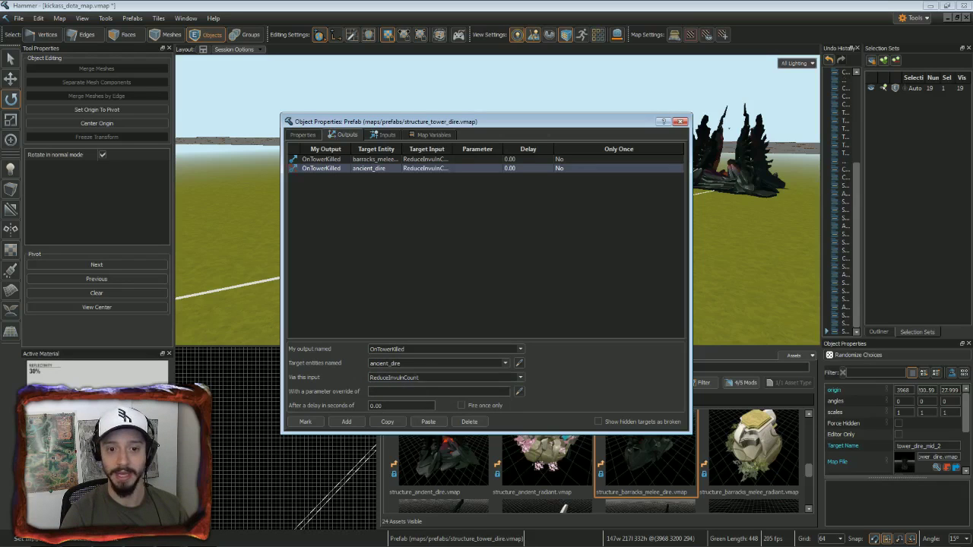
Close the Dire tower's properties, deselect it and save the map.
{"action": "left_click", "coordinate": [493, 289]}
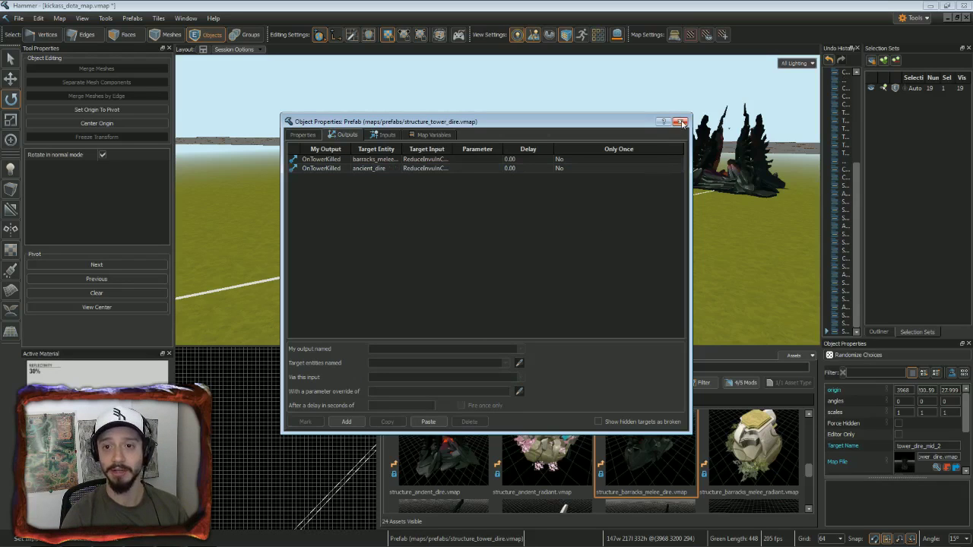
{"action": "left_click", "coordinate": [682, 123]}
{"action": "key", "text": "Escape"}
{"action": "key", "text": "ctrl+s"}
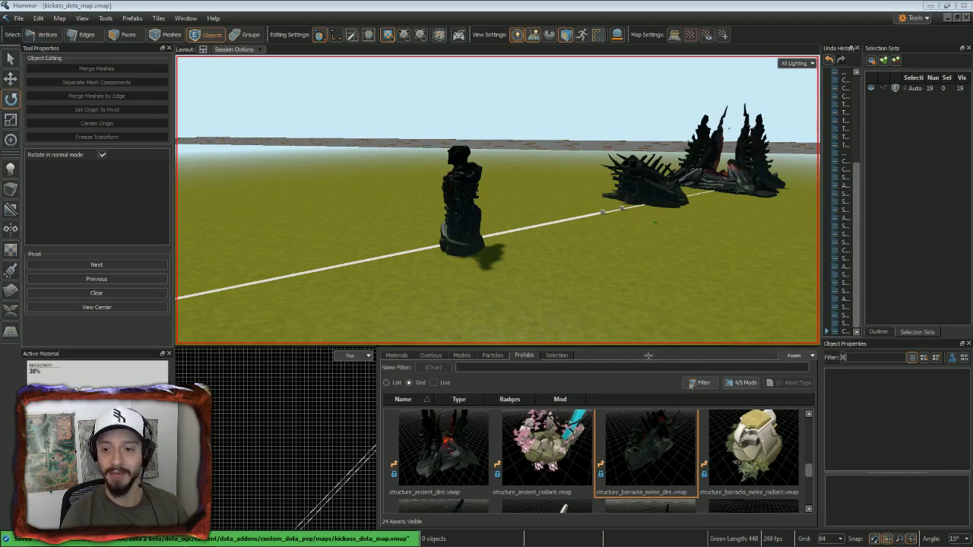
Place the structure_fountain_dire prefab by the figures behind the Dire ancient, at about 6784, 6592, 128.
{"action": "scroll", "coordinate": [807, 472], "scroll_direction": "down", "scroll_amount": 2}
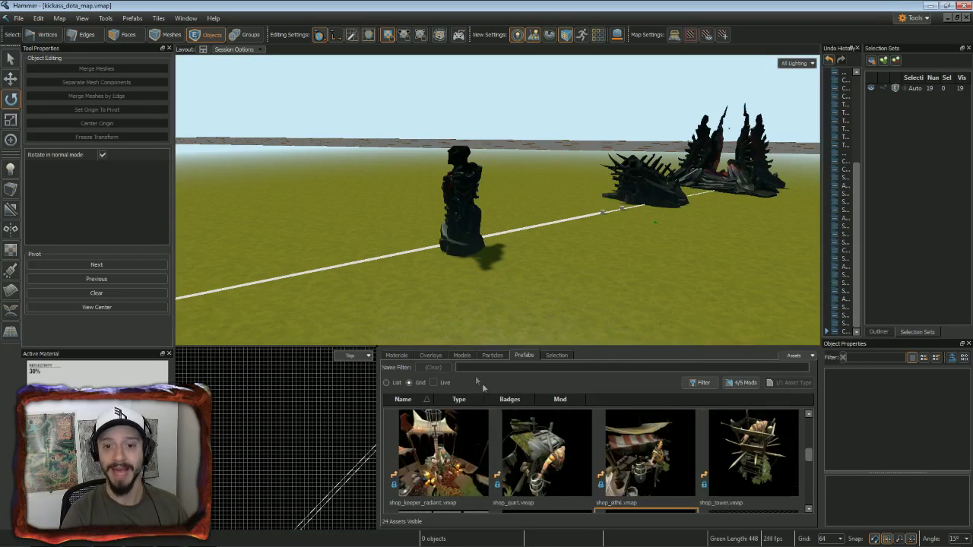
{"action": "scroll", "coordinate": [801, 466], "scroll_direction": "up", "scroll_amount": 1}
{"action": "scroll", "coordinate": [800, 462], "scroll_direction": "down", "scroll_amount": 1}
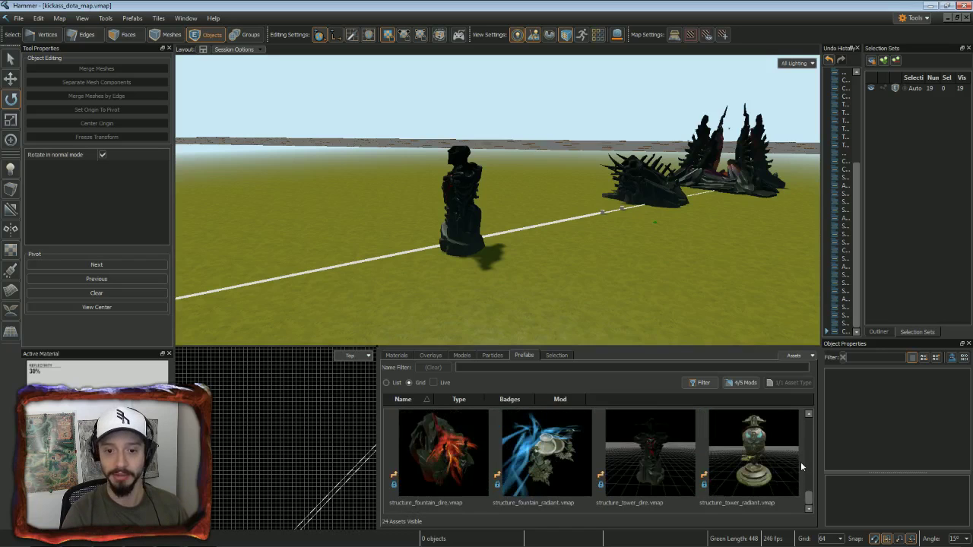
{"action": "key", "text": "z"}
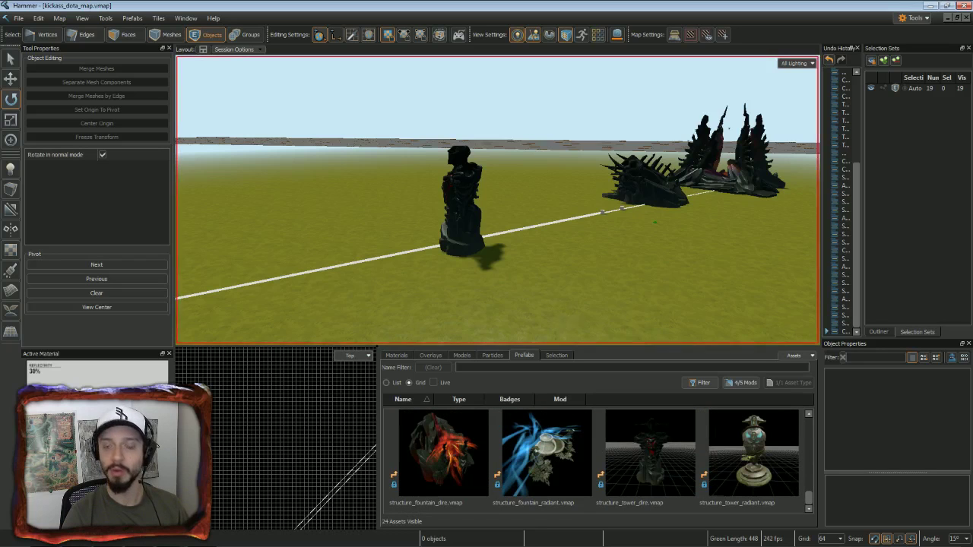
{"action": "key", "text": "w"}
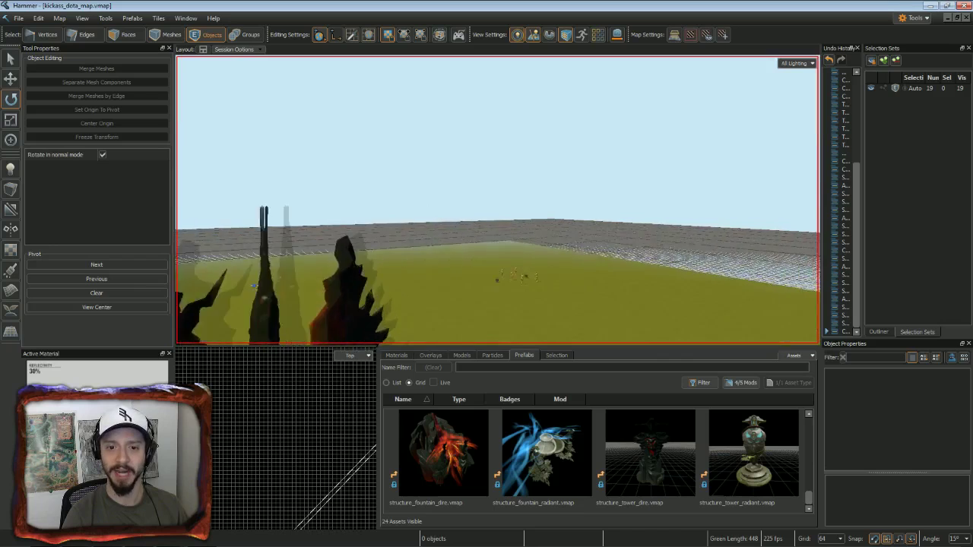
{"action": "key", "text": "z"}
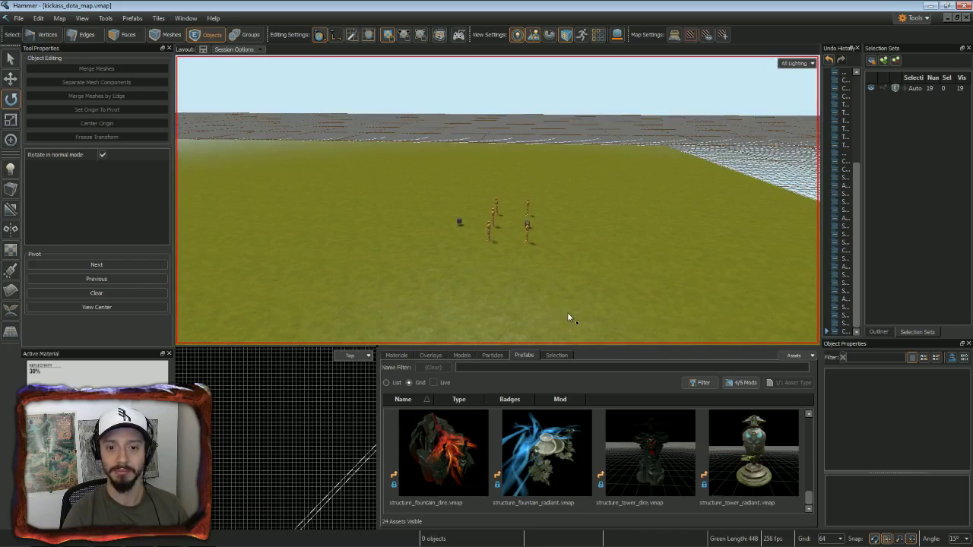
{"action": "left_click_drag", "start_coordinate": [448, 458], "coordinate": [521, 199]}
Place the structure_fountain_radiant prefab by the figures in the Radiant base, at about -6528, -6592, 128.
{"action": "right_click_drag", "start_coordinate": [649, 299], "coordinate": [483, 293]}
{"action": "key", "text": "w"}
{"action": "key", "text": "w"}
{"action": "key", "text": "w"}
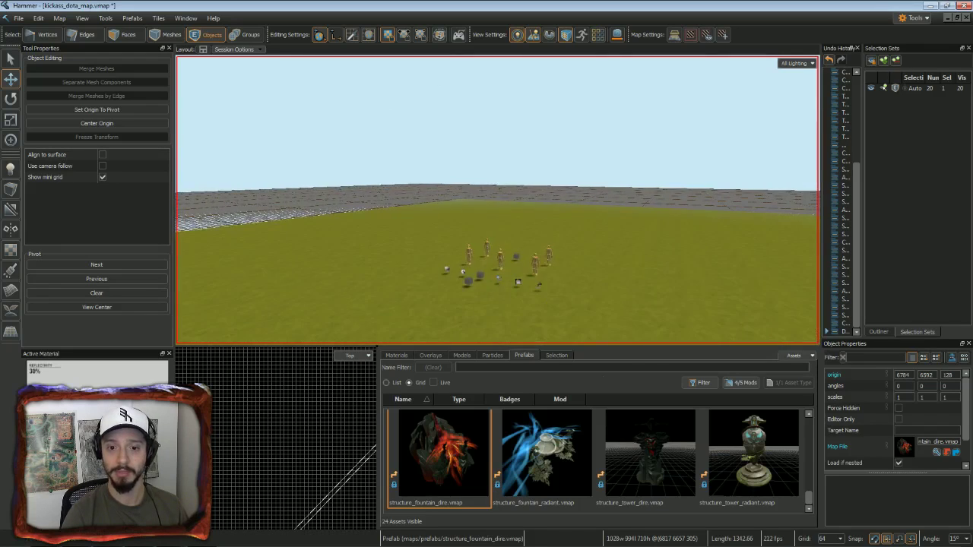
{"action": "left_click_drag", "start_coordinate": [547, 453], "coordinate": [524, 226]}
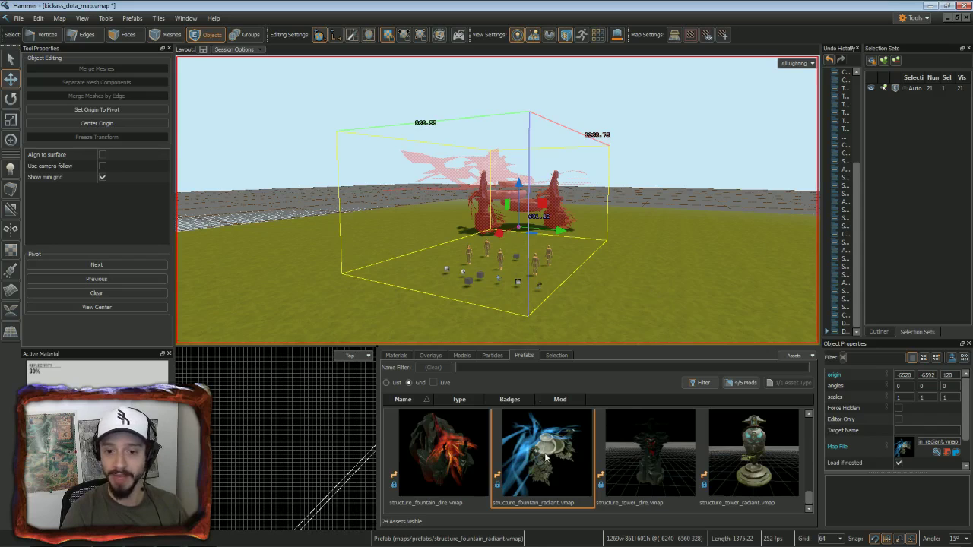
Place the shop_keeper_radiant prefab next to the Radiant fountain, at about -5952, -6528, 128.
{"action": "scroll", "coordinate": [546, 449], "scroll_direction": "down", "scroll_amount": 3}
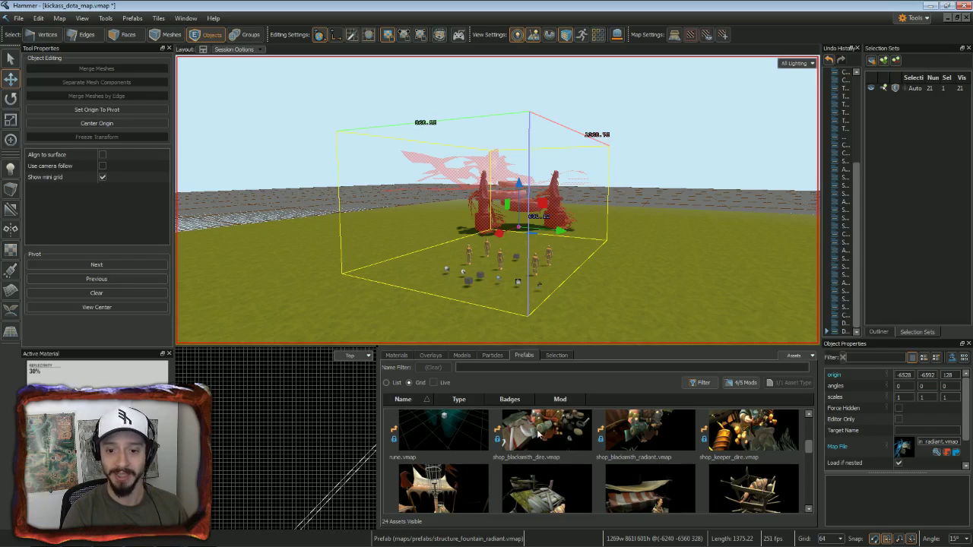
{"action": "scroll", "coordinate": [730, 445], "scroll_direction": "down", "scroll_amount": 4}
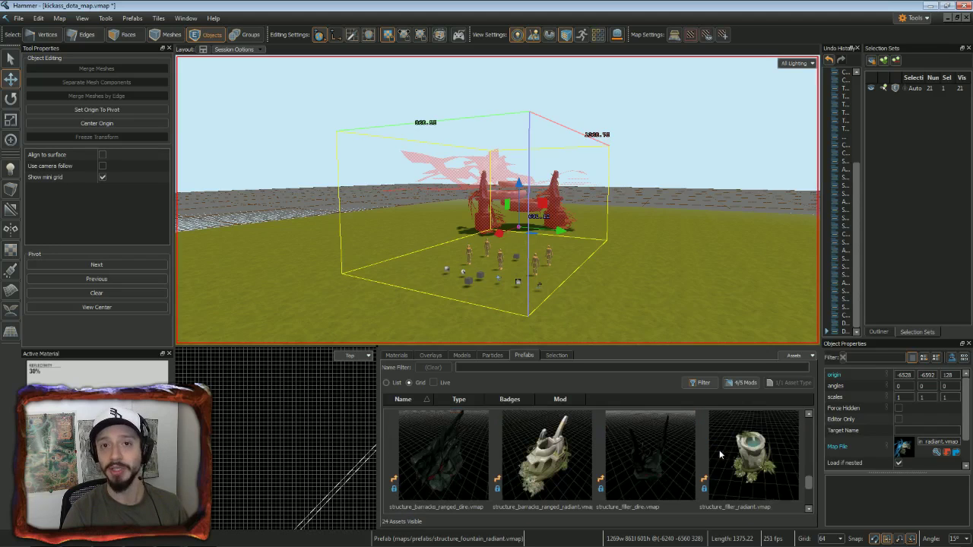
{"action": "scroll", "coordinate": [721, 454], "scroll_direction": "up", "scroll_amount": 2}
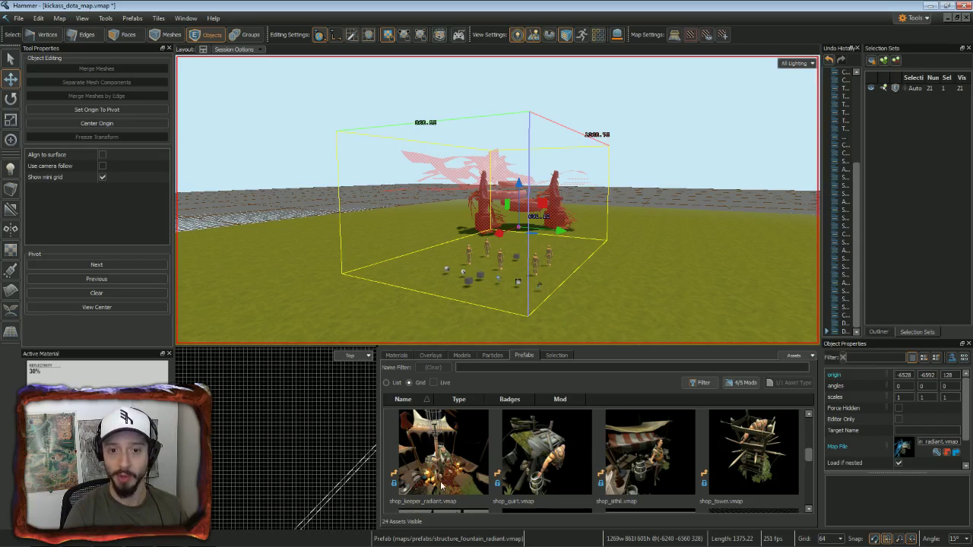
{"action": "left_click_drag", "start_coordinate": [441, 487], "coordinate": [478, 253]}
{"action": "right_click_drag", "start_coordinate": [478, 253], "coordinate": [525, 287]}
{"action": "key", "text": "w"}
{"action": "key", "text": "s"}
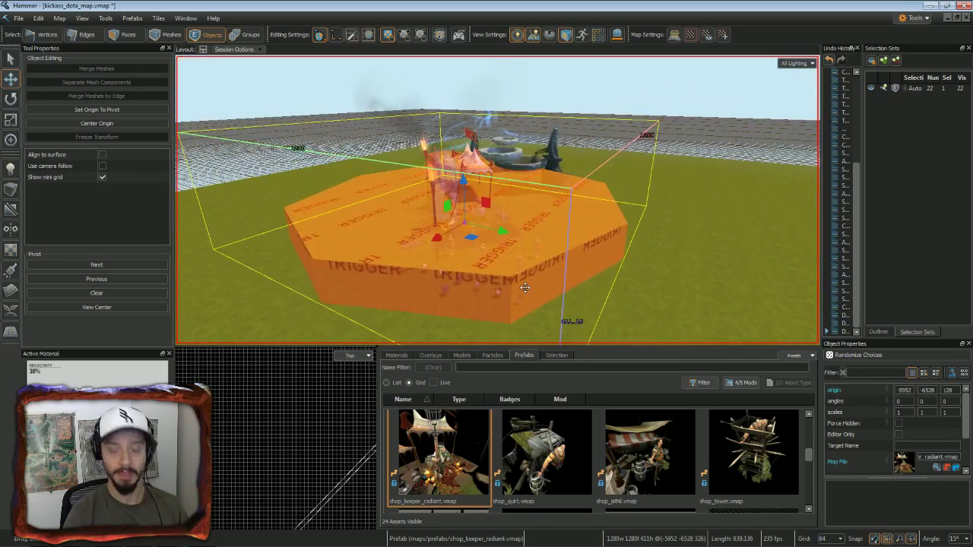
Set the Radiant shopkeeper's Shop Type to Home, close its properties and deselect it.
{"action": "double_click", "coordinate": [524, 287]}
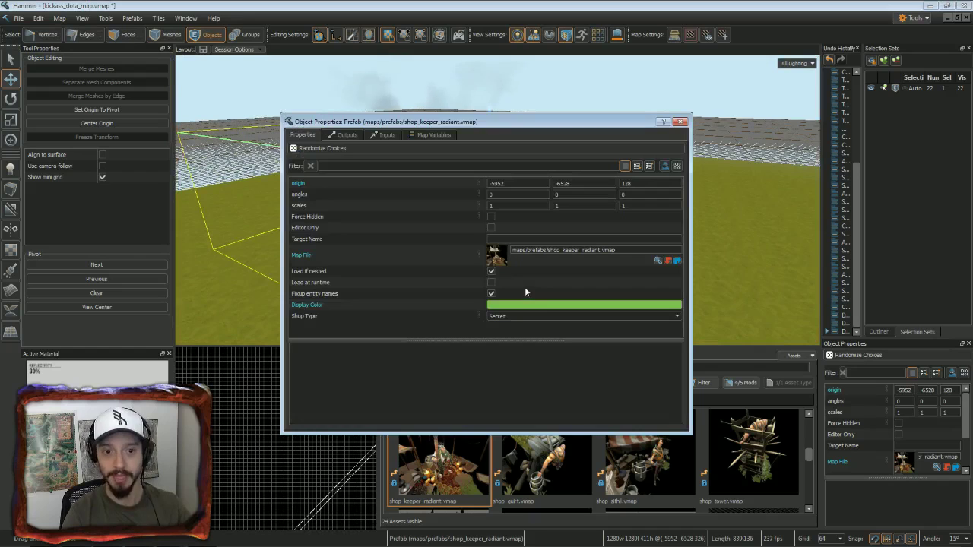
{"action": "left_click", "coordinate": [676, 317]}
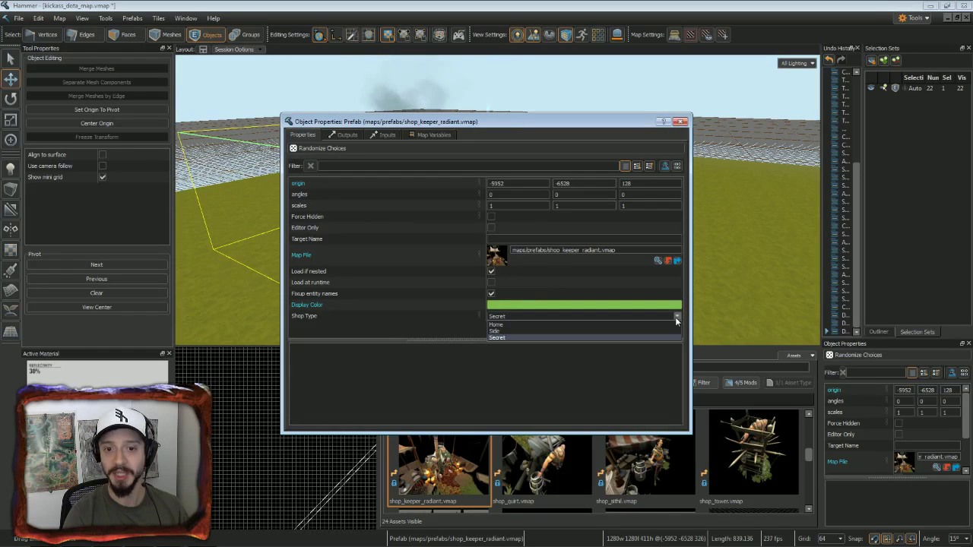
{"action": "left_click", "coordinate": [504, 324]}
{"action": "key", "text": "Escape"}
{"action": "key", "text": "Escape"}
Place the shop_keeper_dire prefab next to the Dire fountain, at about 7040, 5760, 128.
{"action": "right_click_drag", "start_coordinate": [642, 282], "coordinate": [806, 236]}
{"action": "key", "text": "w"}
{"action": "key", "text": "s"}
{"action": "right_click_drag", "start_coordinate": [594, 312], "coordinate": [594, 323]}
{"action": "key", "text": "w"}
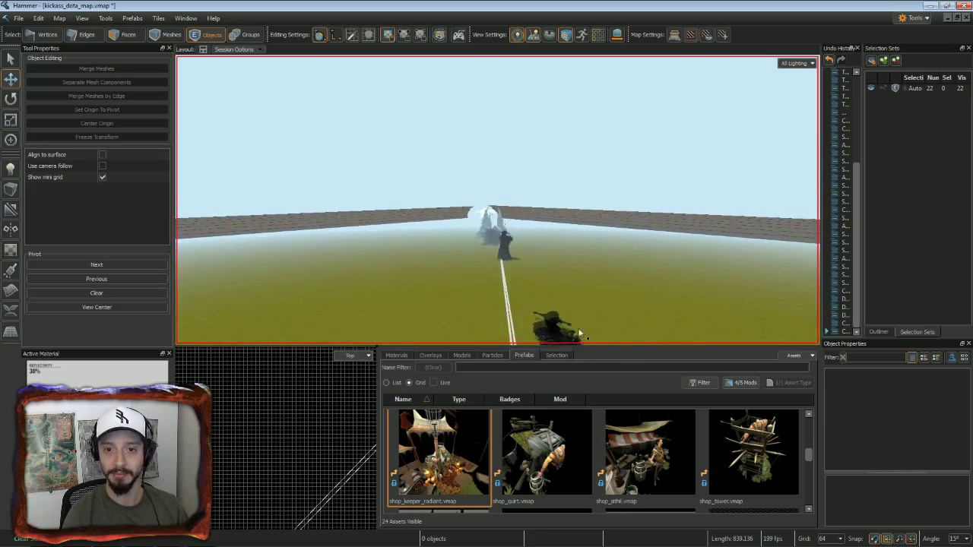
{"action": "right_click_drag", "start_coordinate": [595, 327], "coordinate": [616, 372]}
{"action": "scroll", "coordinate": [757, 471], "scroll_direction": "up", "scroll_amount": 1}
{"action": "left_click_drag", "start_coordinate": [753, 456], "coordinate": [560, 254]}
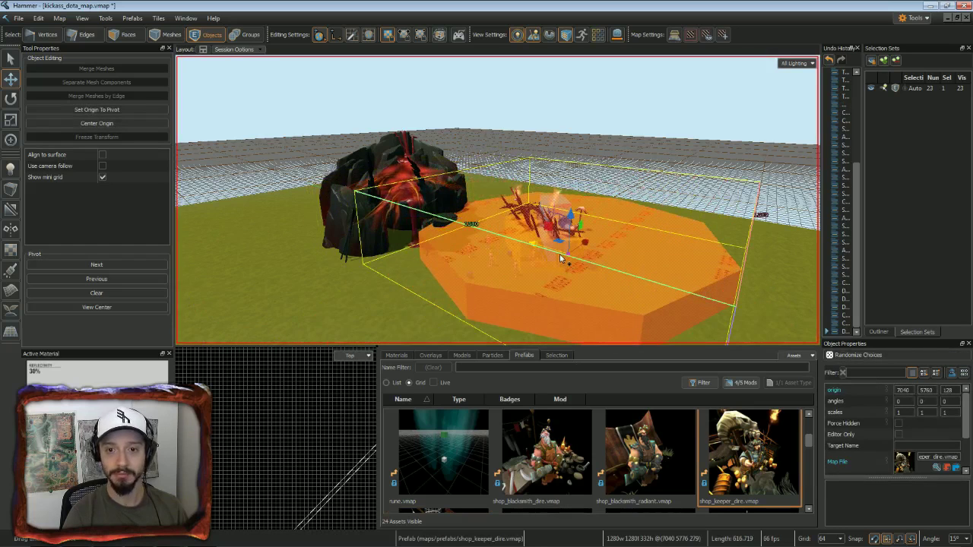
Set the Dire shopkeeper's Shop Type to Home and close its properties.
{"action": "double_click", "coordinate": [578, 273]}
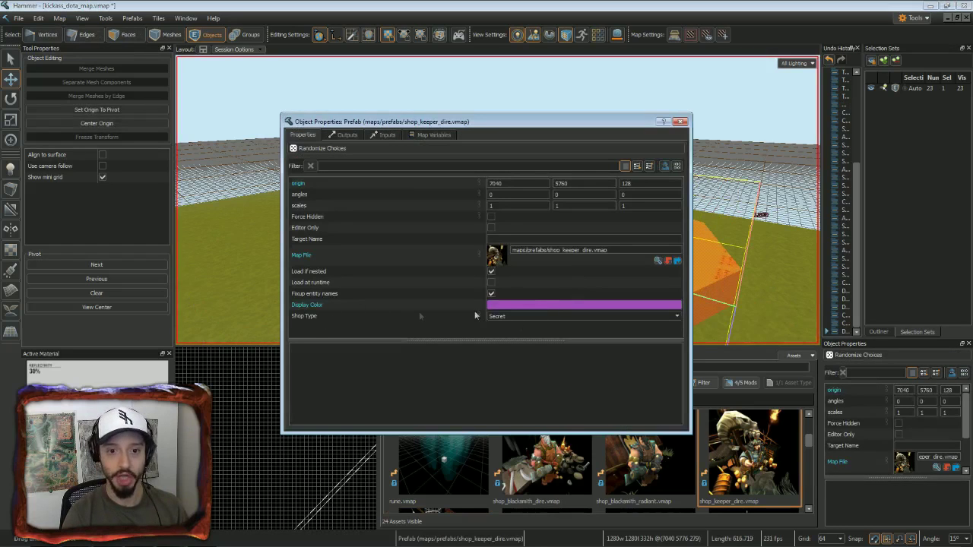
{"action": "left_click", "coordinate": [676, 316]}
{"action": "left_click", "coordinate": [528, 327]}
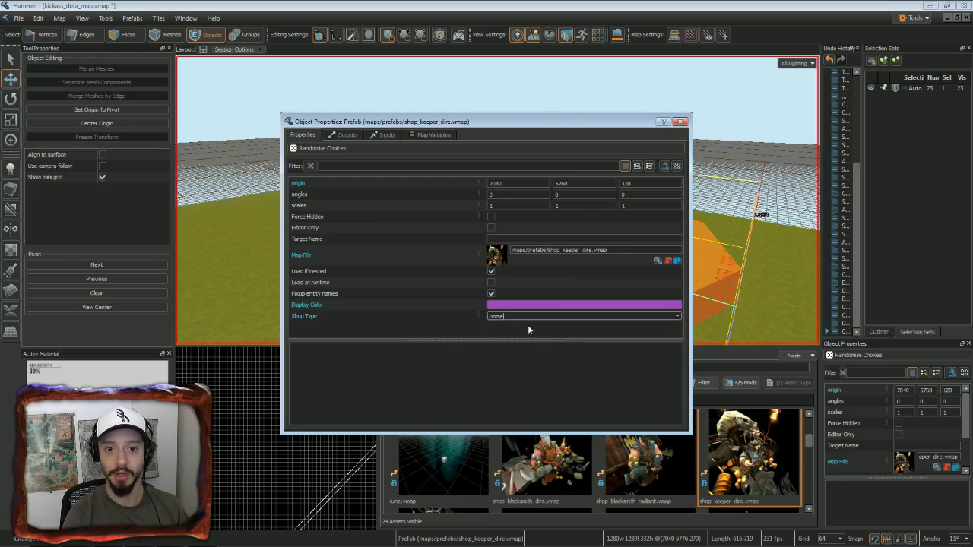
{"action": "left_click", "coordinate": [681, 122]}
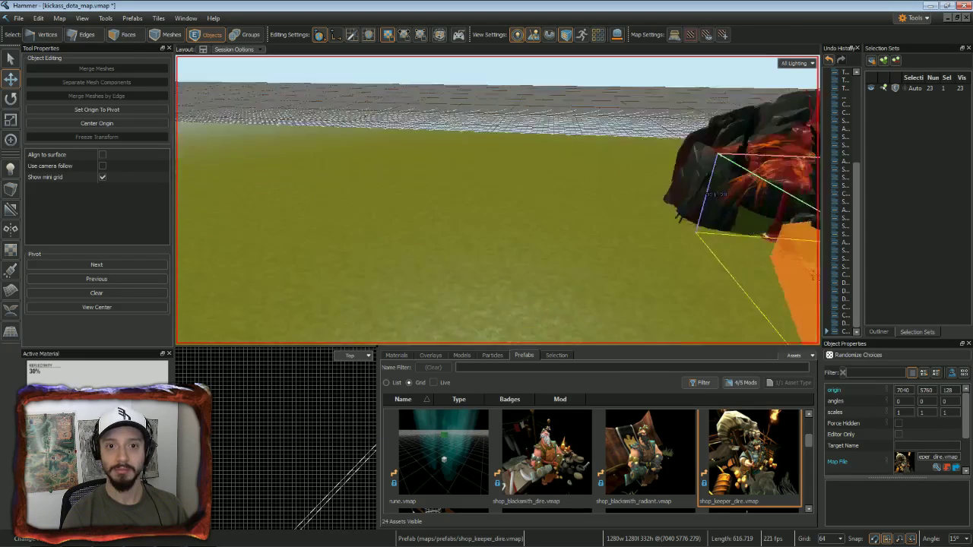
Place the shop_blacksmith_dire prefab on open ground off the mid lane, at about -1536, 2624, 128.
{"action": "key", "text": "w"}
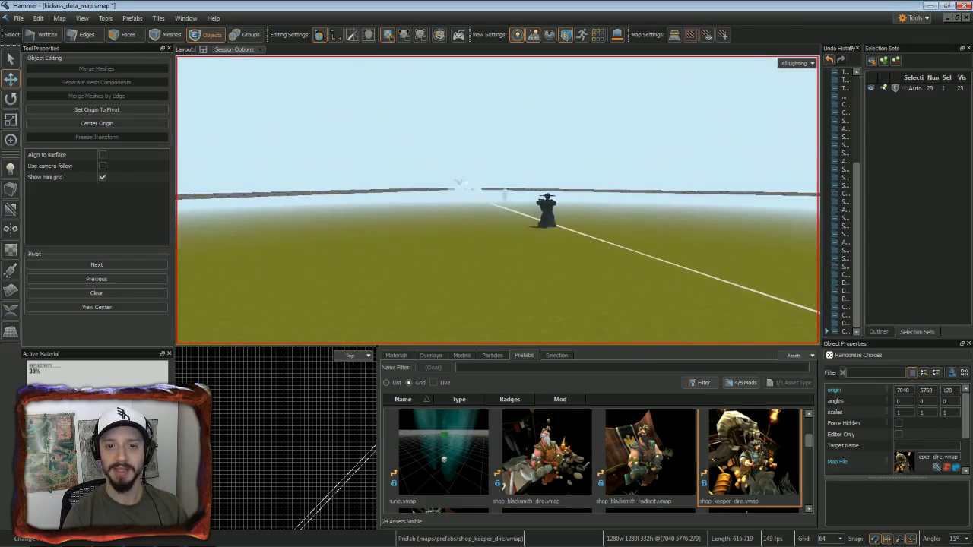
{"action": "key", "text": "w"}
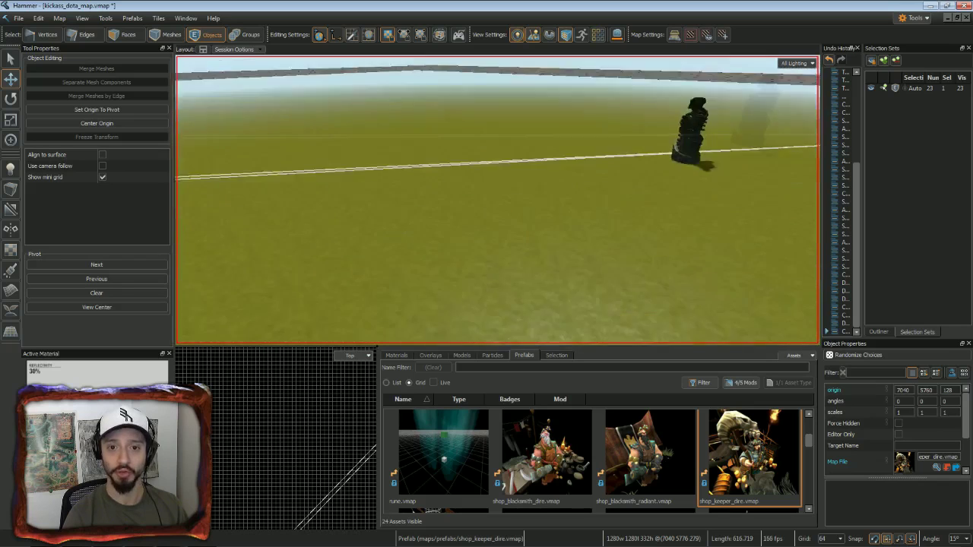
{"action": "key", "text": "w"}
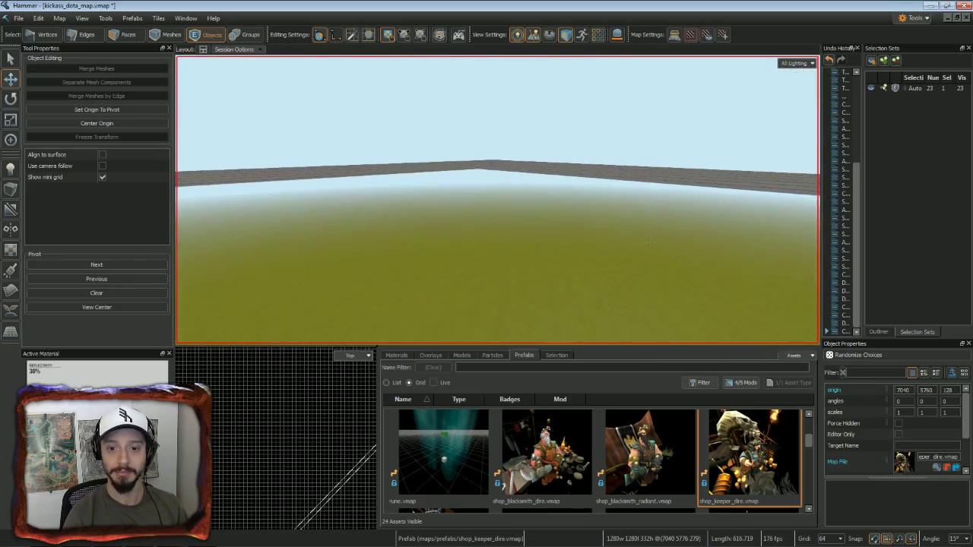
{"action": "left_click", "coordinate": [539, 409]}
{"action": "left_click_drag", "start_coordinate": [544, 453], "coordinate": [466, 215]}
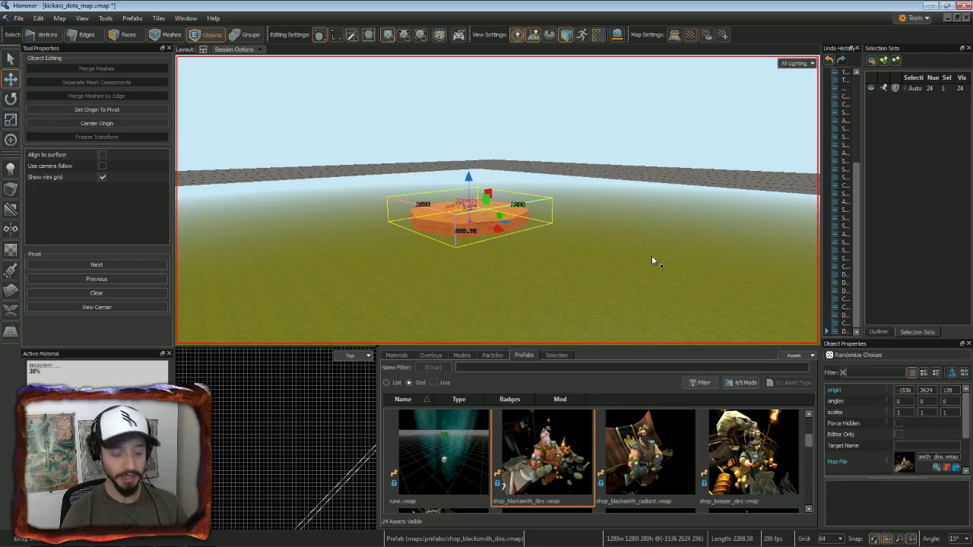
Set the Dire blacksmith's Shop Type to Secret, close its properties and save the map.
{"action": "key", "text": "alt+Return"}
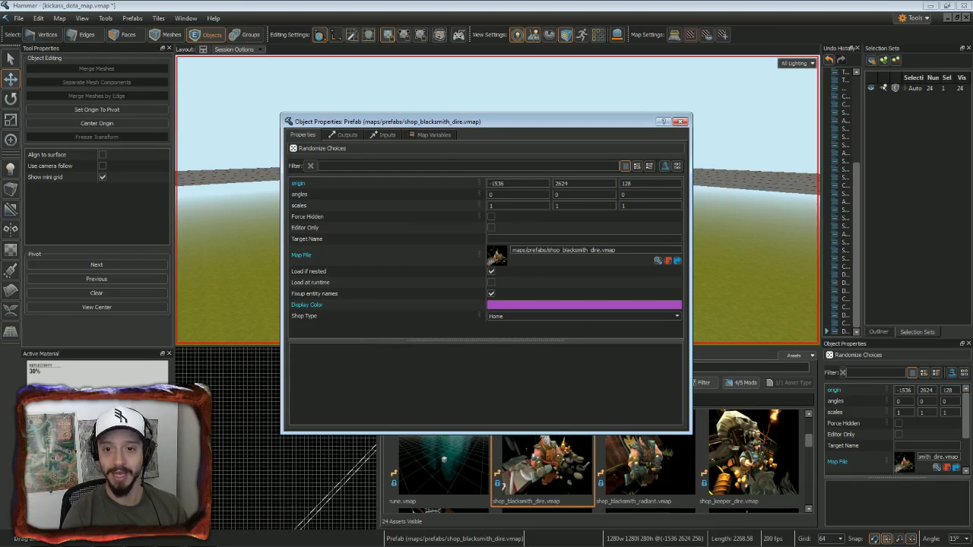
{"action": "left_click", "coordinate": [681, 319]}
{"action": "left_click", "coordinate": [544, 333]}
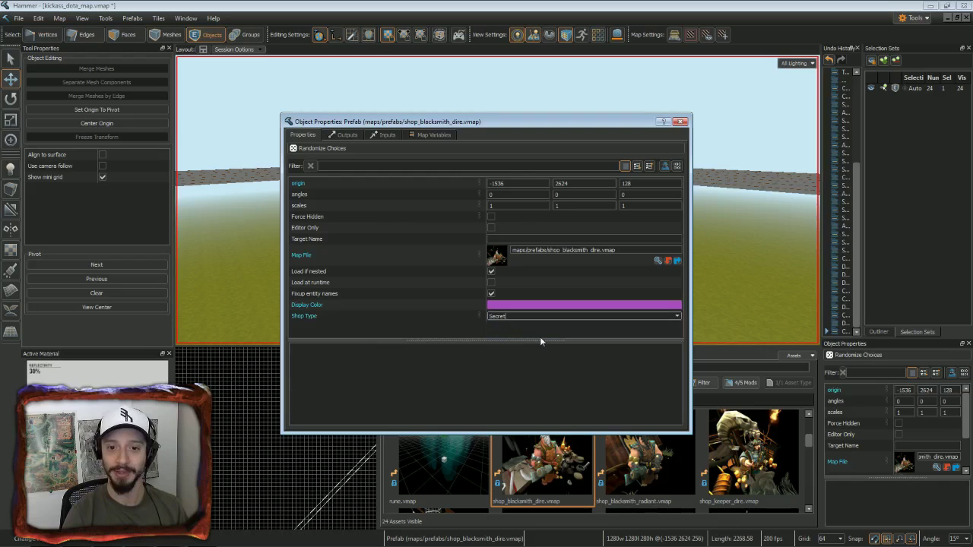
{"action": "left_click", "coordinate": [681, 121]}
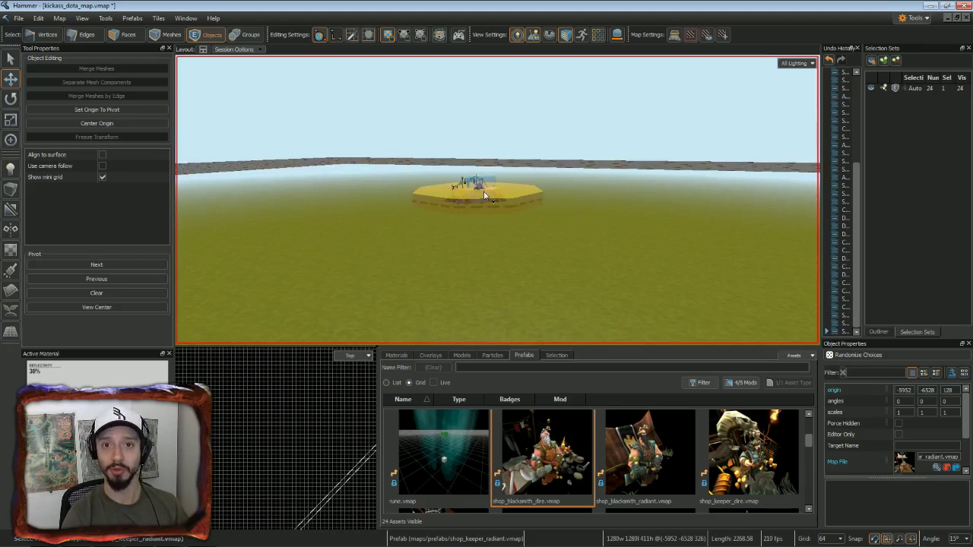
{"action": "key", "text": "ctrl+s"}
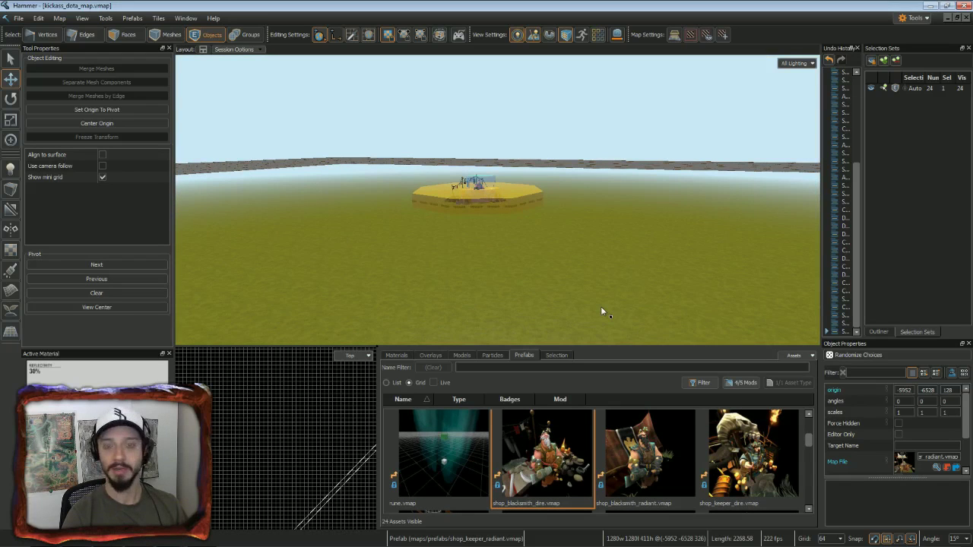
Place two rune prefabs, one on each side of the mid lane between the opposing towers, with the nearer one at about 1472, -448, 128.
{"action": "key", "text": "z"}
{"action": "key", "text": "w"}
{"action": "key", "text": "s"}
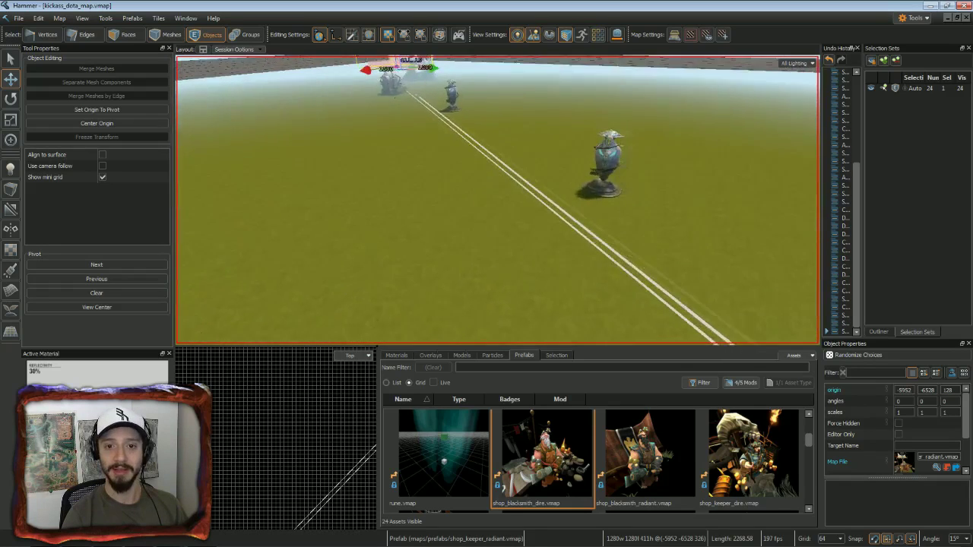
{"action": "key", "text": "s"}
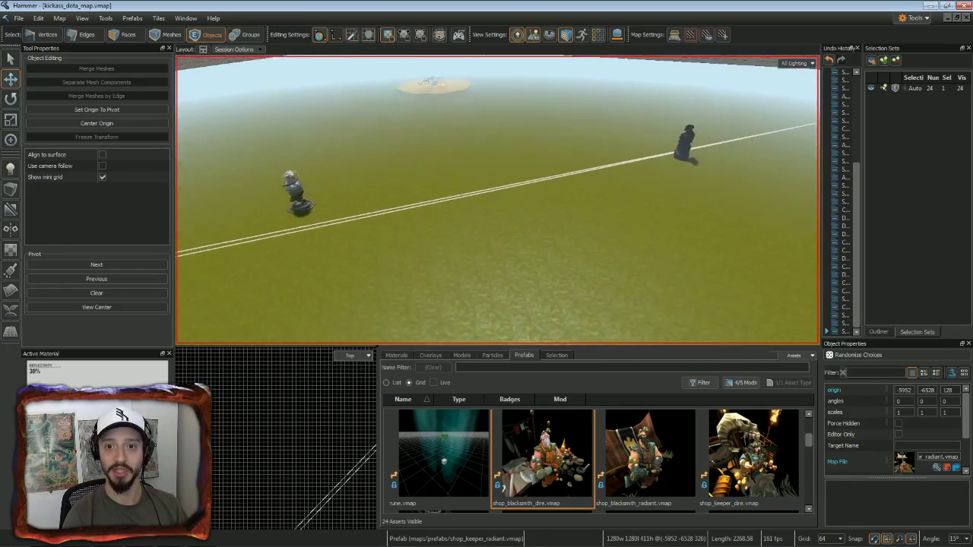
{"action": "key", "text": "z"}
{"action": "key", "text": "w"}
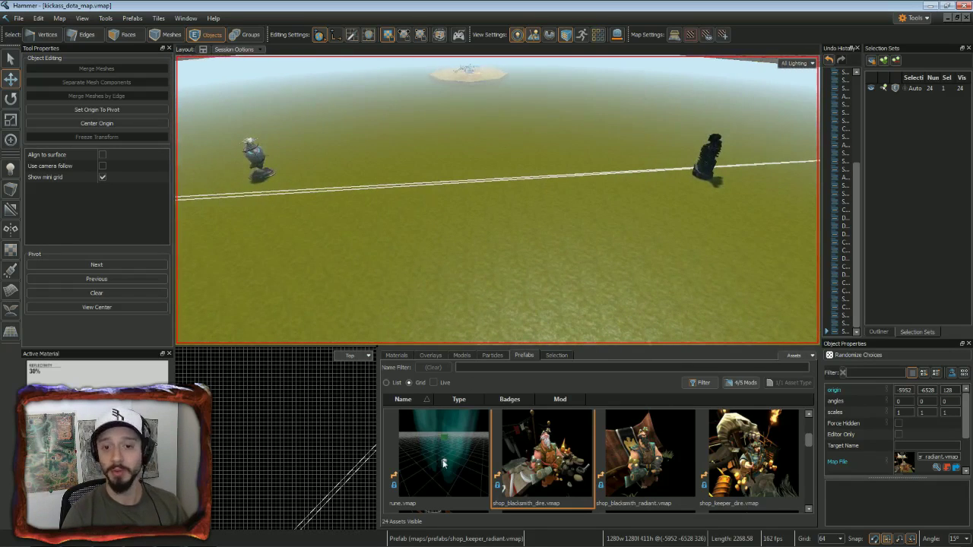
{"action": "left_click_drag", "start_coordinate": [445, 473], "coordinate": [485, 244]}
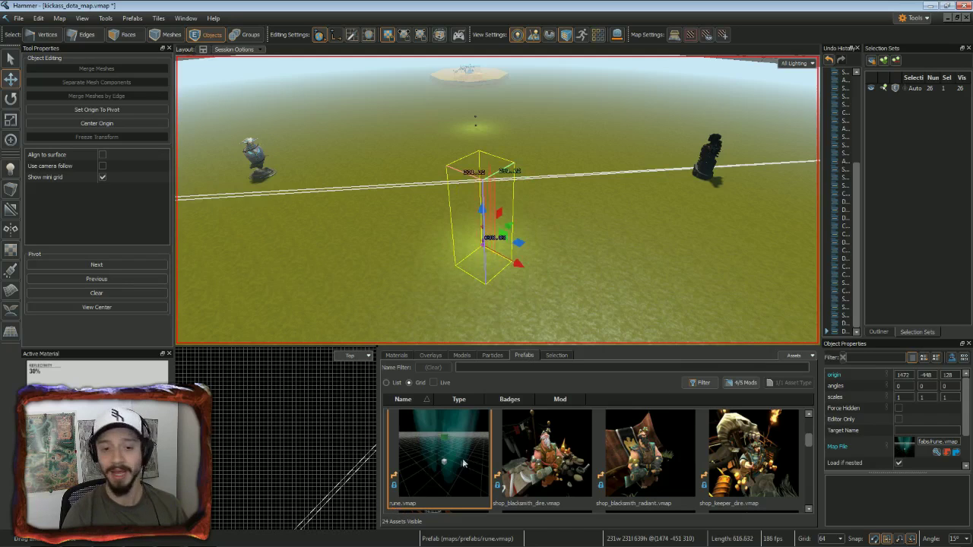
{"action": "left_click", "coordinate": [425, 311]}
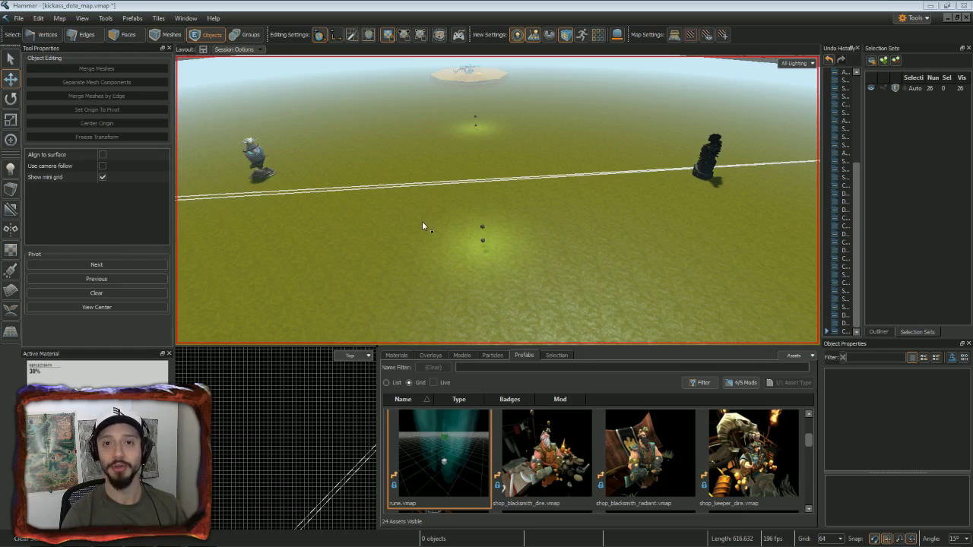
Place the neutral_camp prefab on open ground near the closer rune, at about 2048, -1728, 128.
{"action": "right_click_drag", "start_coordinate": [419, 243], "coordinate": [434, 289]}
{"action": "scroll", "coordinate": [810, 447], "scroll_direction": "up", "scroll_amount": 3}
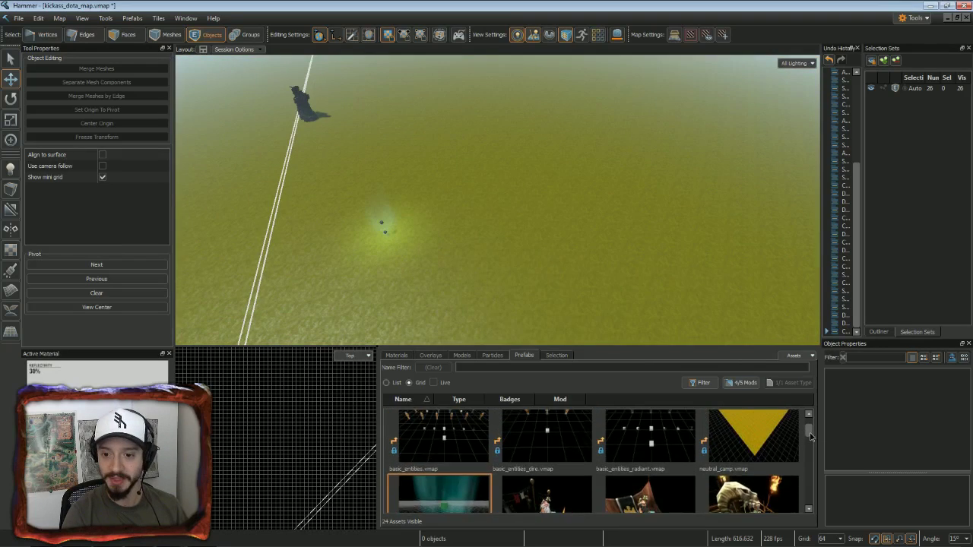
{"action": "left_click_drag", "start_coordinate": [760, 456], "coordinate": [599, 251]}
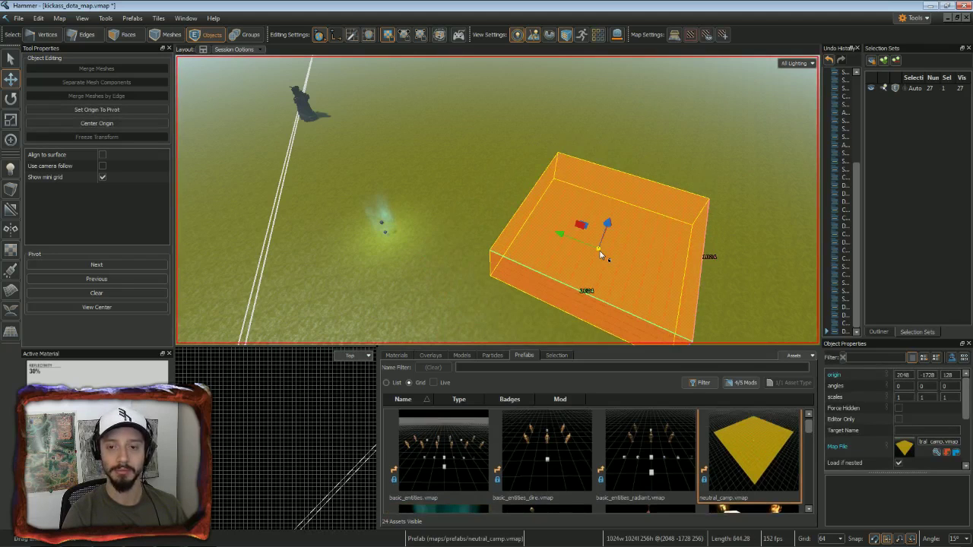
Set the neutral camp's Volume Name (in spawner) and Volume Name (trigger) both to neutral_camp_01.
{"action": "double_click", "coordinate": [599, 250]}
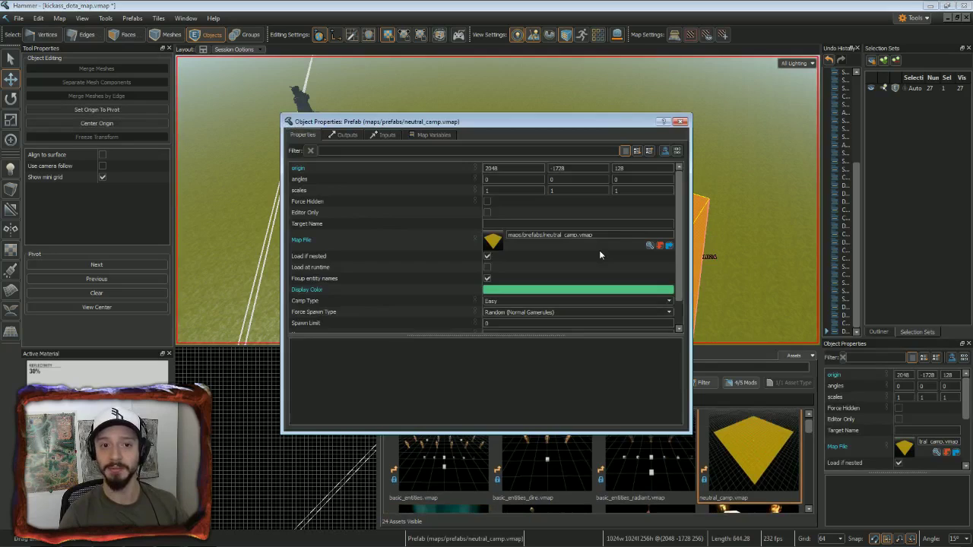
{"action": "scroll", "coordinate": [599, 254], "scroll_direction": "down", "scroll_amount": 1}
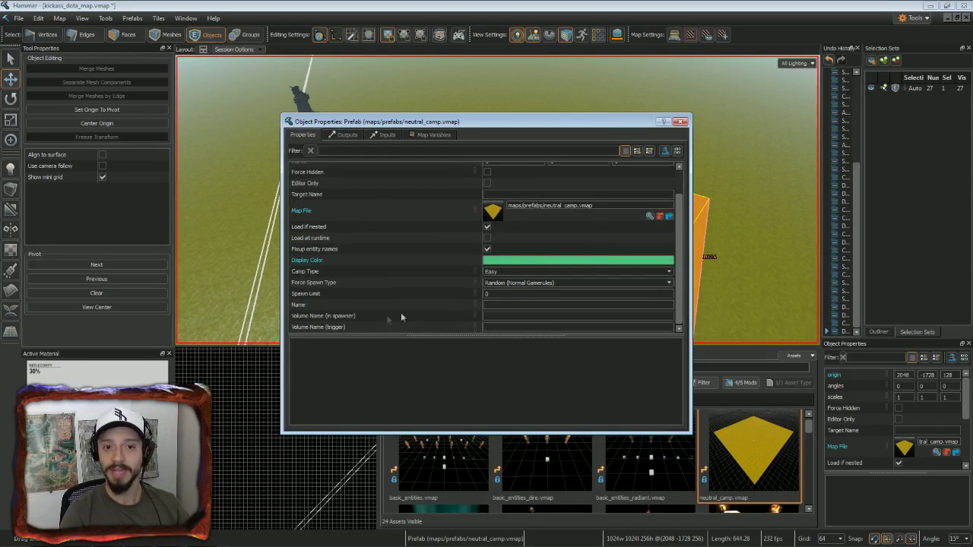
{"action": "left_click", "coordinate": [532, 316]}
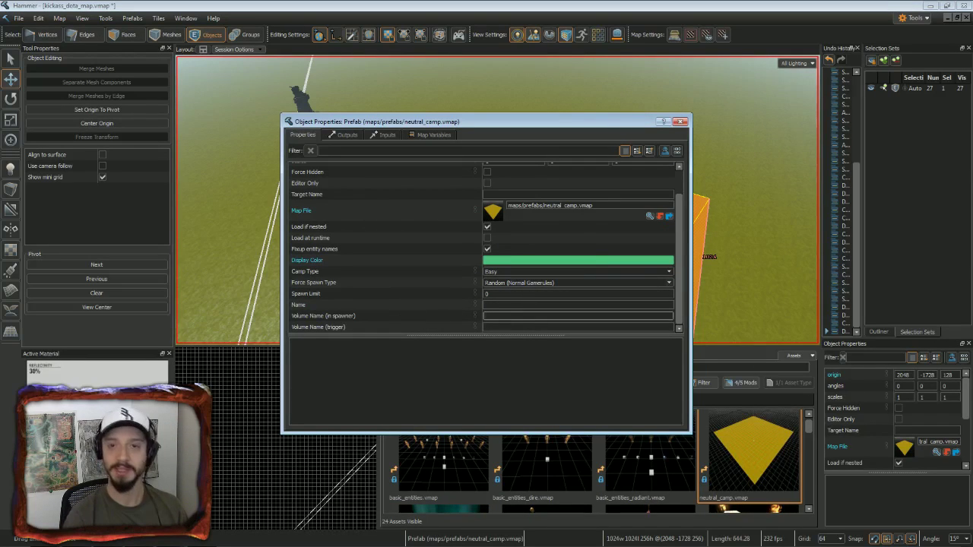
{"action": "type", "text": "neutral_camp_01"}
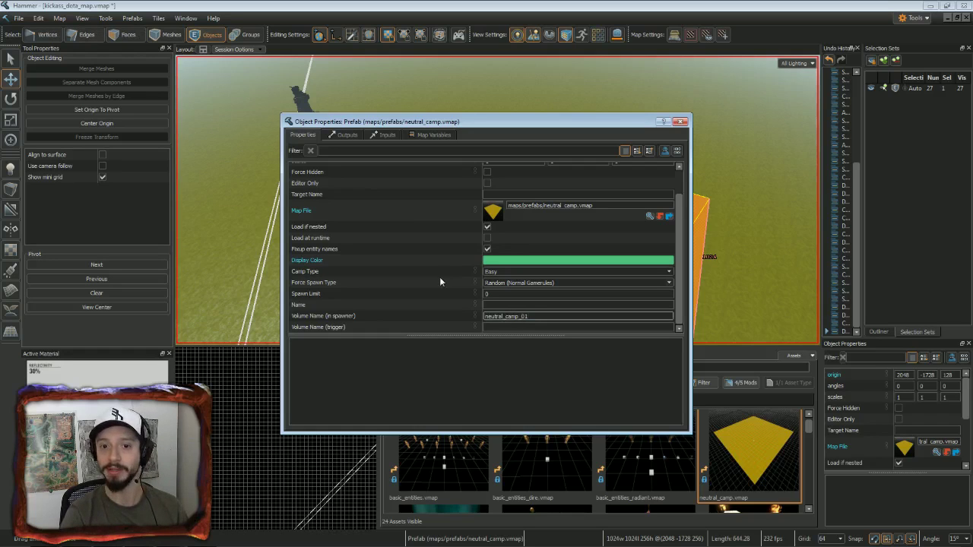
{"action": "key", "text": "Return"}
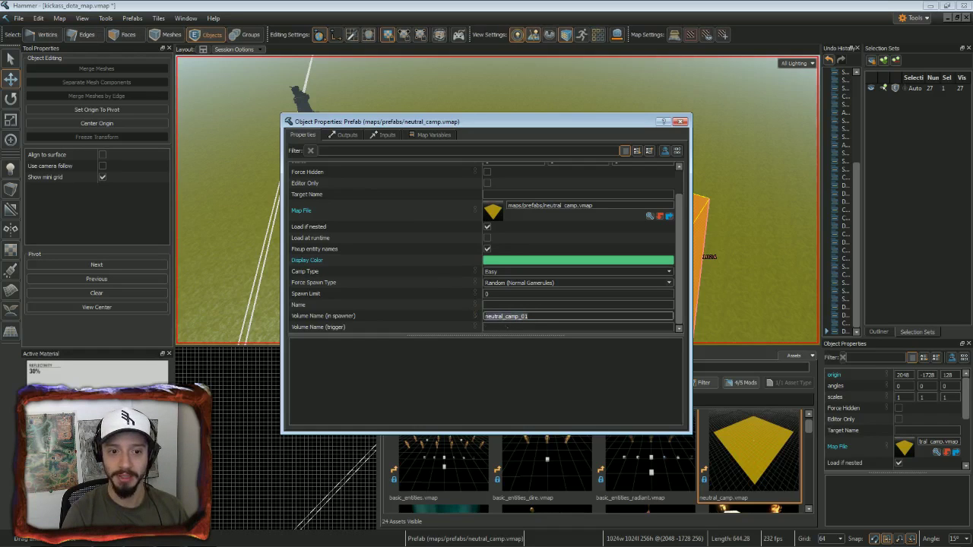
{"action": "left_click", "coordinate": [506, 327]}
{"action": "type", "text": "neutral_camp_01"}
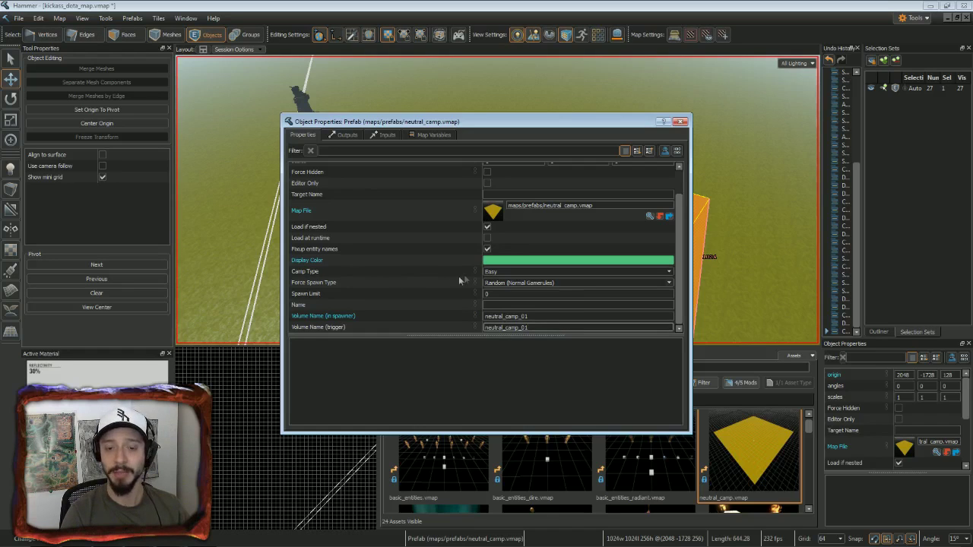
Set the neutral camp's Camp Type to Moderate and close its properties.
{"action": "left_click", "coordinate": [669, 272]}
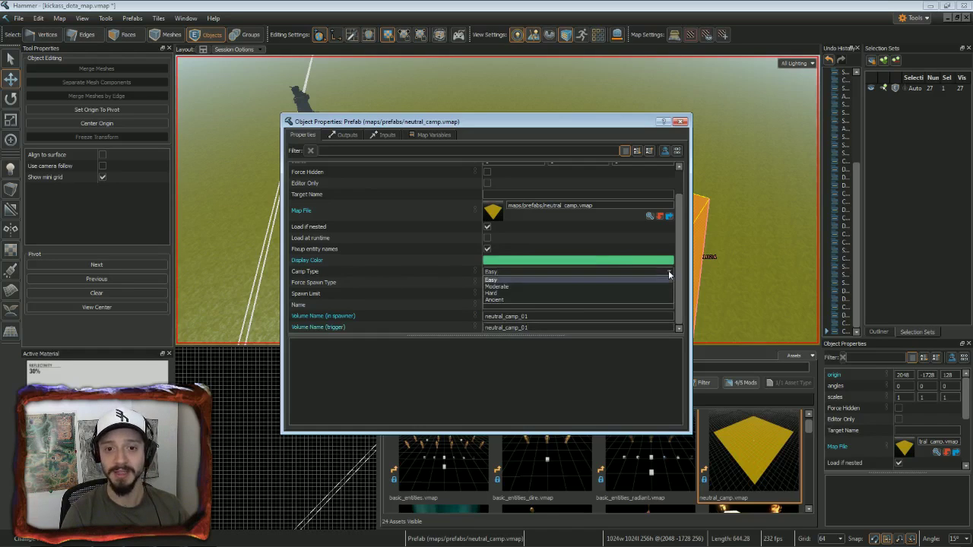
{"action": "left_click", "coordinate": [538, 286]}
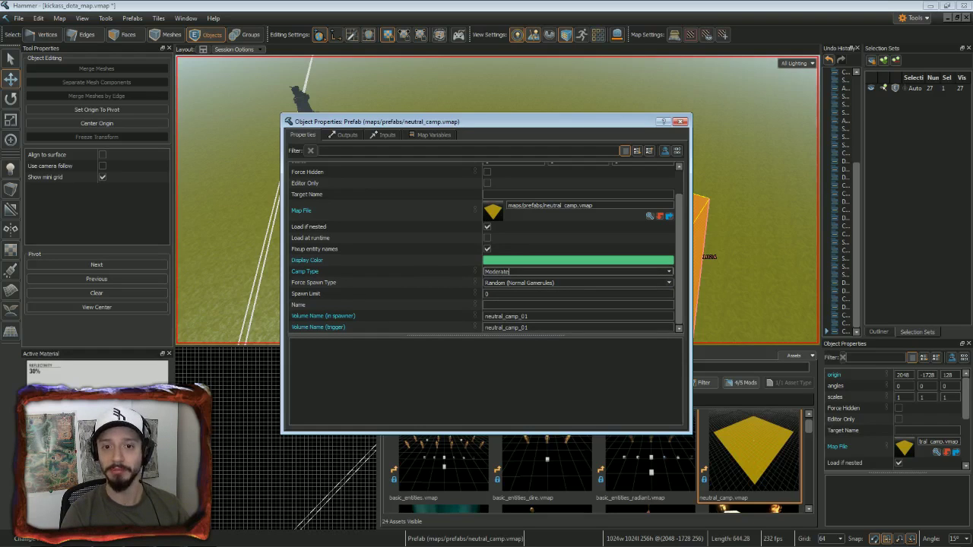
{"action": "left_click", "coordinate": [680, 122]}
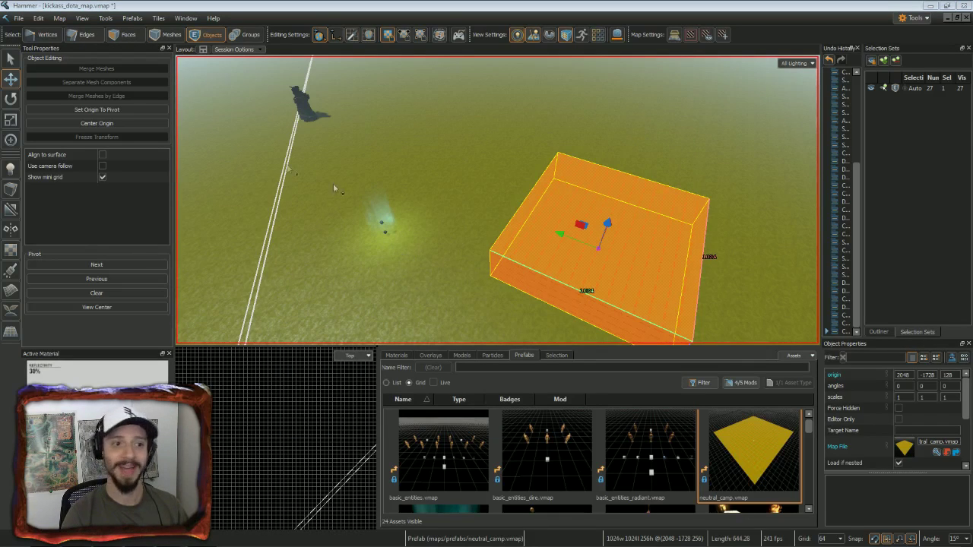
Place an npc_dota_roshan_spawner entity on the ground beside the neutral camp, at about 2669, -807, 137.
{"action": "left_click", "coordinate": [10, 167]}
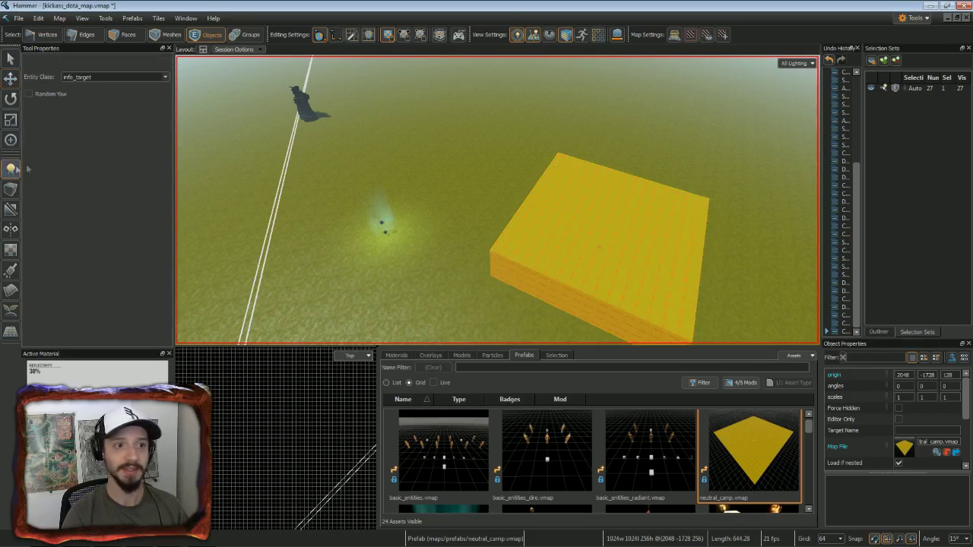
{"action": "left_click", "coordinate": [165, 77]}
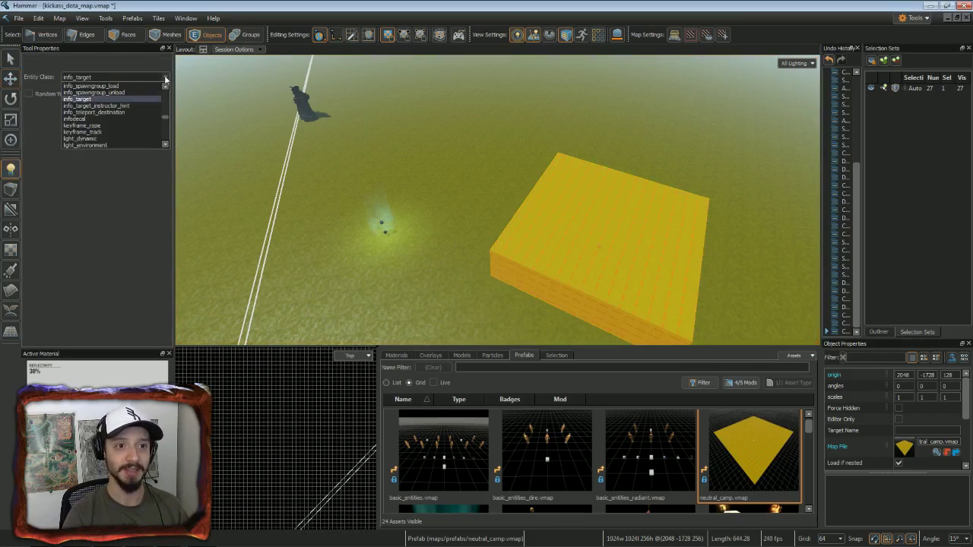
{"action": "scroll", "coordinate": [121, 122], "scroll_direction": "down", "scroll_amount": 6}
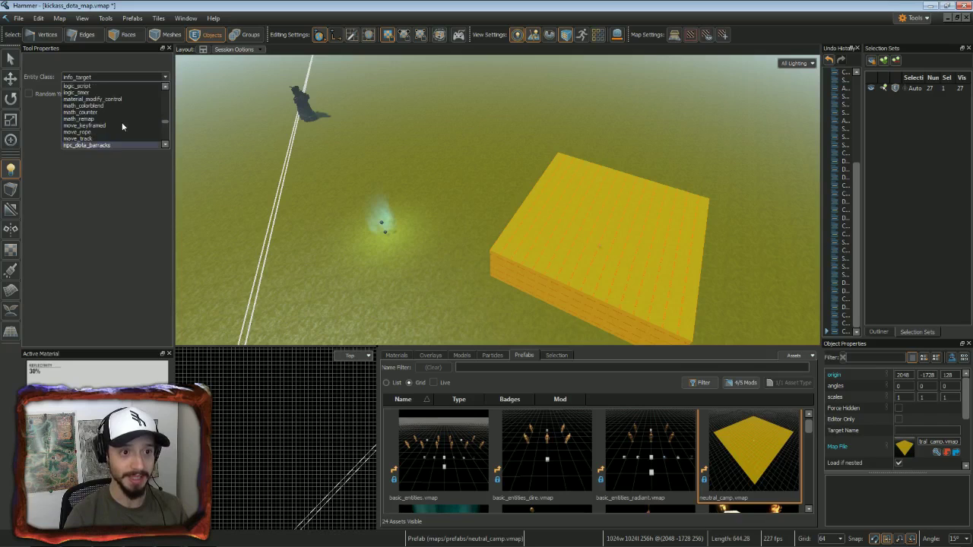
{"action": "scroll", "coordinate": [121, 126], "scroll_direction": "down", "scroll_amount": 1}
{"action": "scroll", "coordinate": [121, 127], "scroll_direction": "down", "scroll_amount": 3}
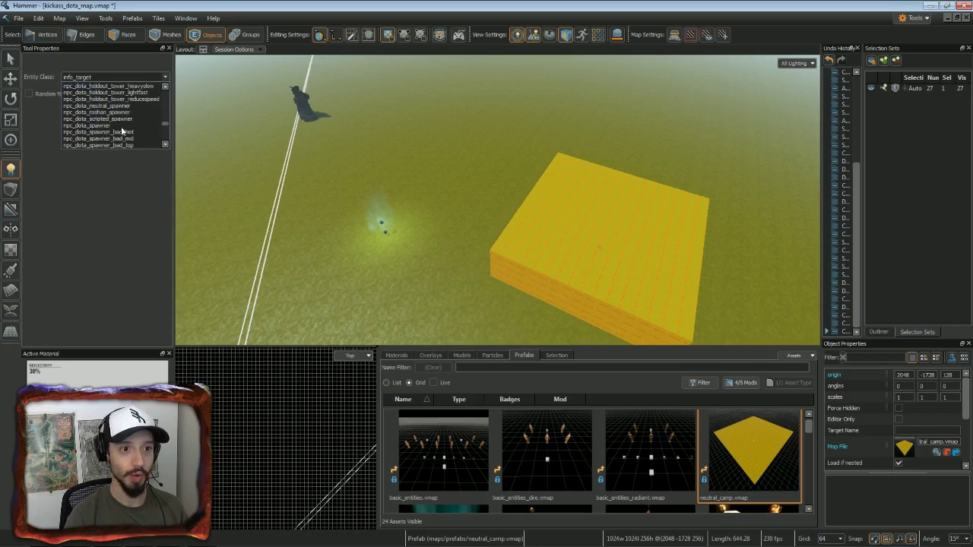
{"action": "left_click", "coordinate": [108, 114]}
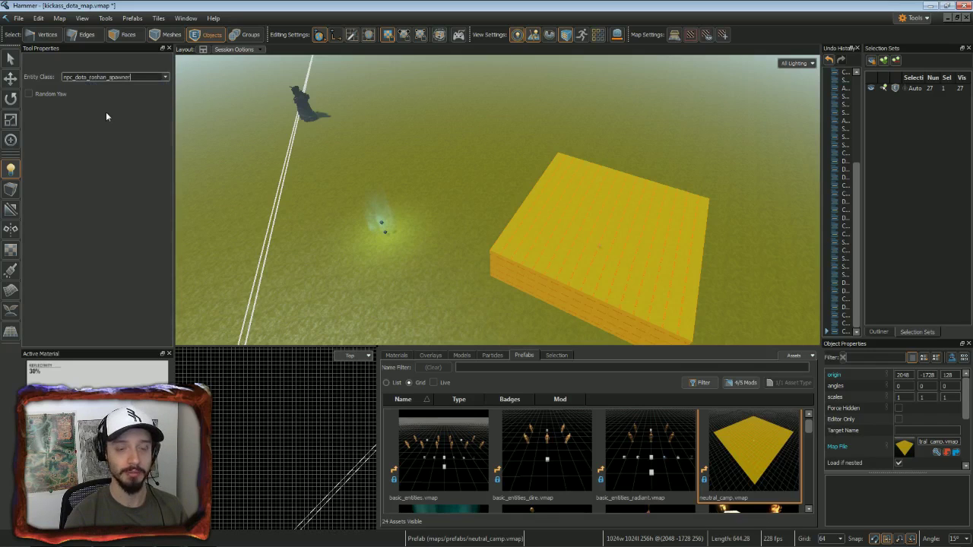
{"action": "left_click", "coordinate": [514, 155]}
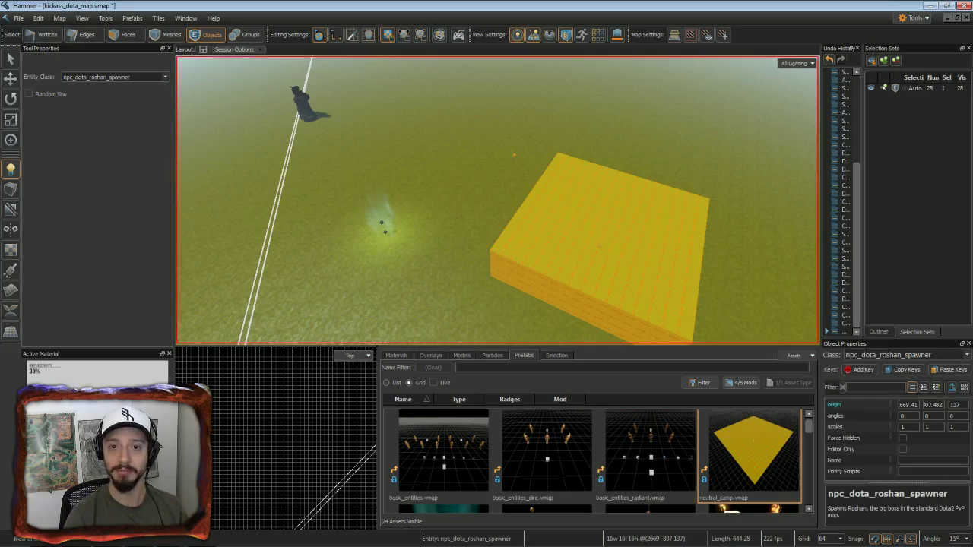
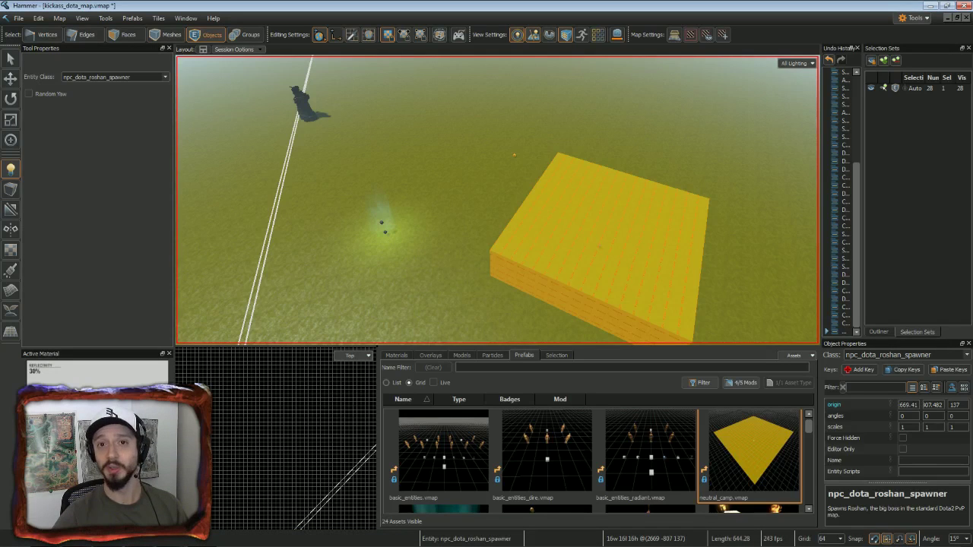
Create a block about 1664 by 1024 by 64 units over the Roshan spawner and tie it to a trigger_multiple entity.
{"action": "left_click", "coordinate": [10, 190]}
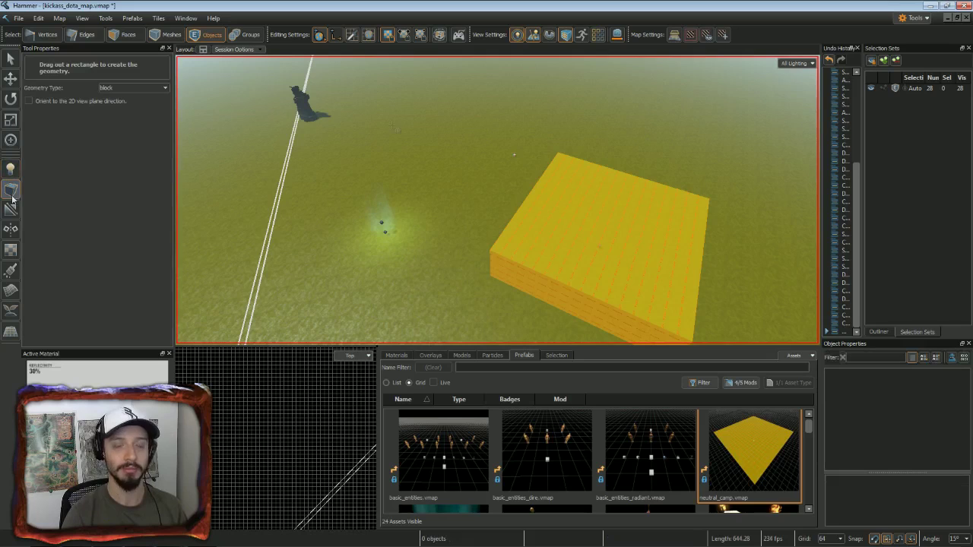
{"action": "left_click_drag", "start_coordinate": [418, 106], "coordinate": [456, 211]}
{"action": "mouse_move", "coordinate": [456, 211]}
{"action": "right_mouse_down"}
{"action": "mouse_move", "coordinate": [449, 205]}
{"action": "mouse_move", "coordinate": [459, 198]}
{"action": "mouse_move", "coordinate": [446, 197]}
{"action": "mouse_move", "coordinate": [452, 206]}
{"action": "right_mouse_up"}
{"action": "left_click_drag", "start_coordinate": [397, 152], "coordinate": [660, 246]}
{"action": "key", "text": "Return"}
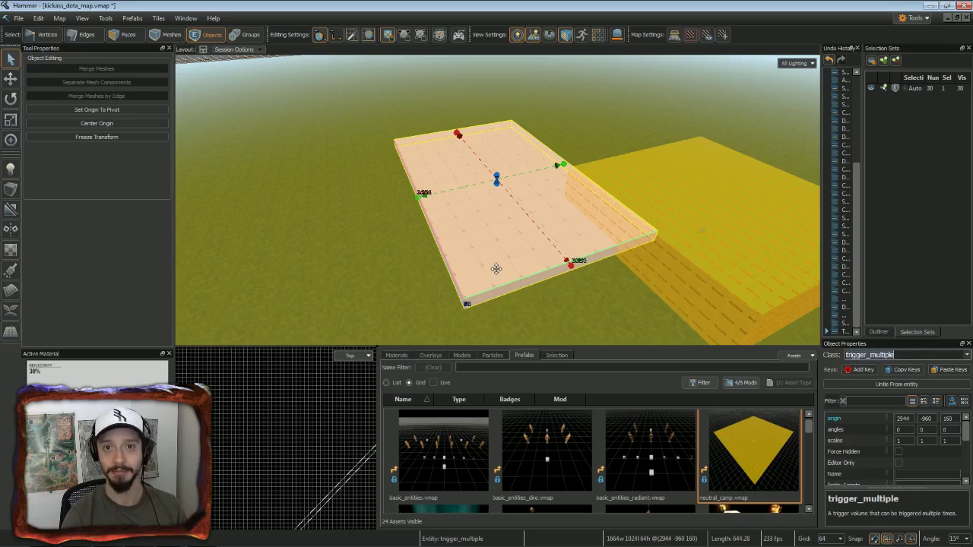
Change the class of the trigger volume around the Roshan spawner to trigger_boss_attackable.
{"action": "key", "text": "alt+Return"}
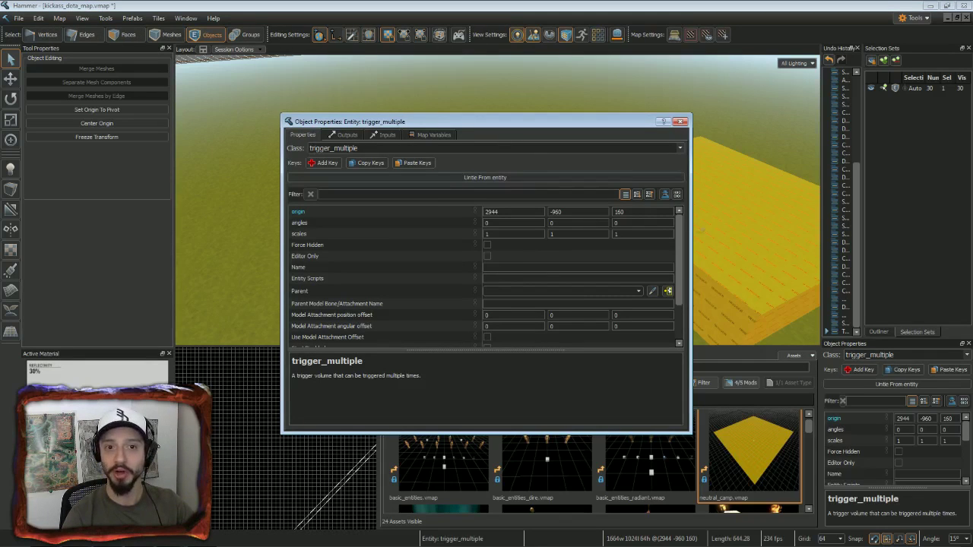
{"action": "left_click", "coordinate": [680, 148]}
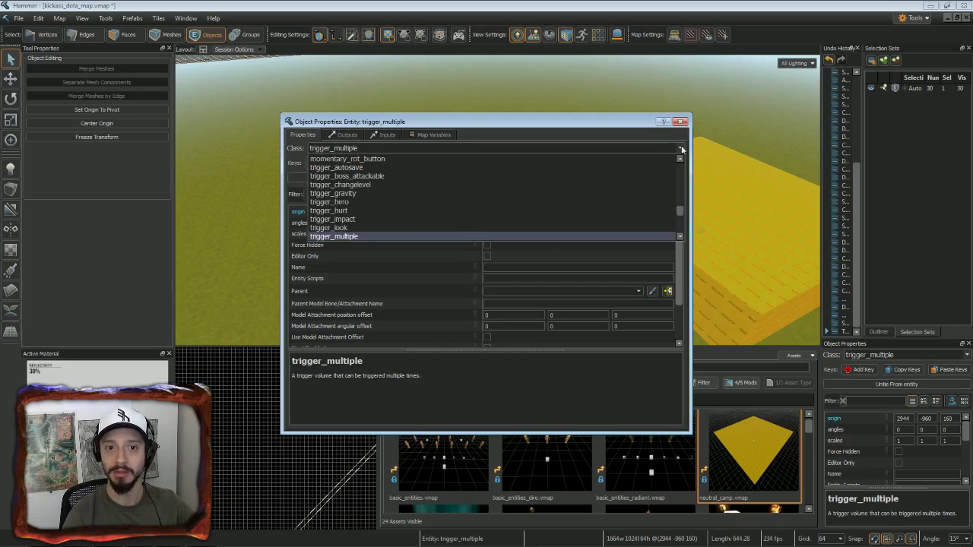
{"action": "left_click", "coordinate": [367, 173]}
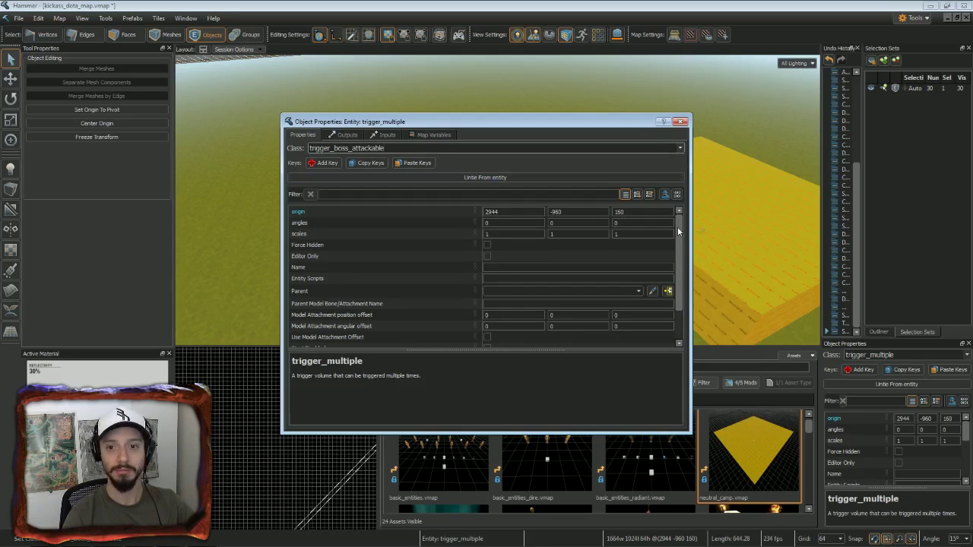
In the boss trigger's spawnflags, enable Everything (not including physics debris), disable Clients and Correctly account for object mass, and save the map.
{"action": "scroll", "coordinate": [677, 227], "scroll_direction": "down", "scroll_amount": 2}
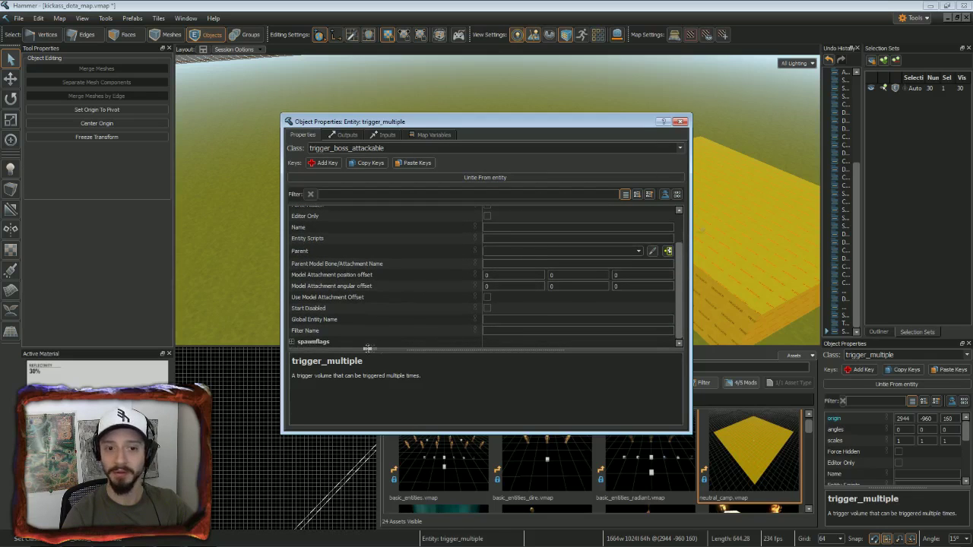
{"action": "left_click", "coordinate": [292, 343]}
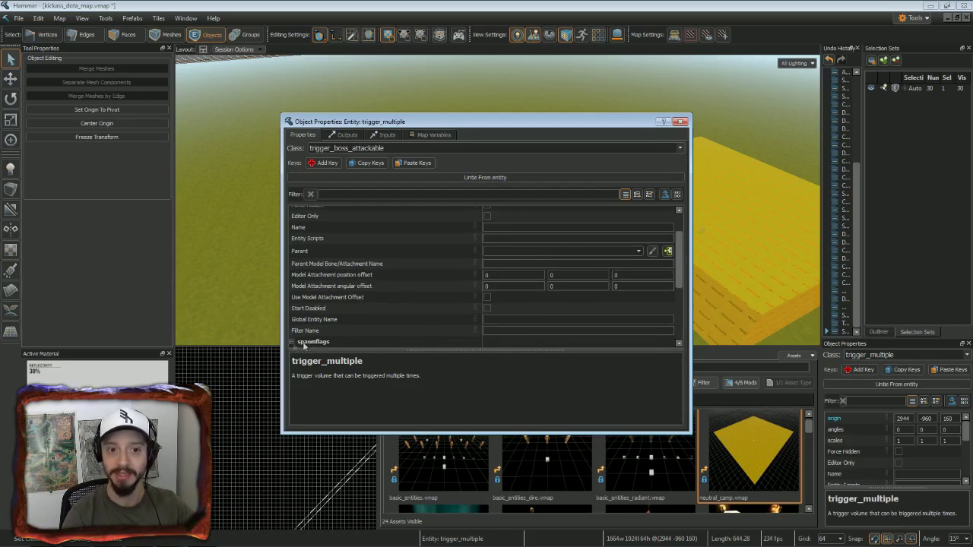
{"action": "scroll", "coordinate": [331, 341], "scroll_direction": "down", "scroll_amount": 3}
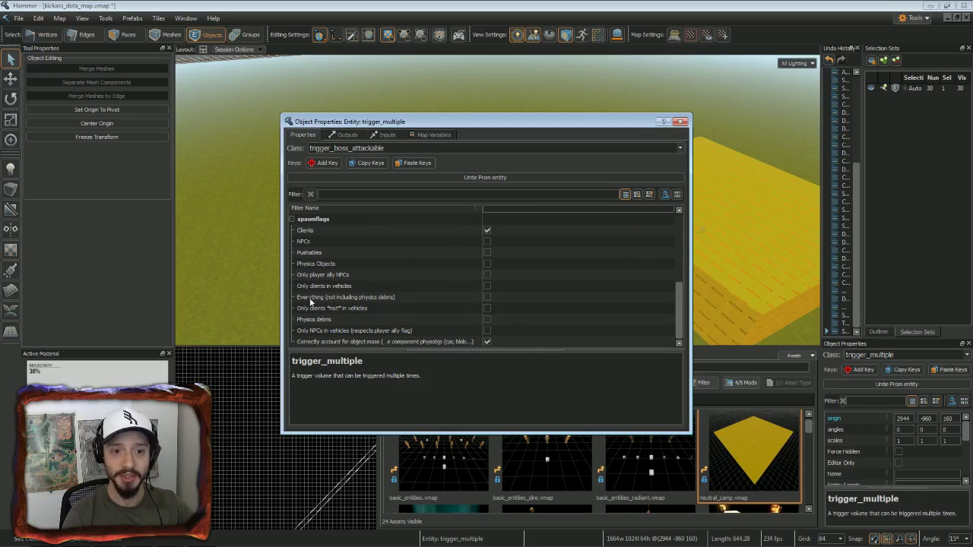
{"action": "left_click", "coordinate": [486, 296]}
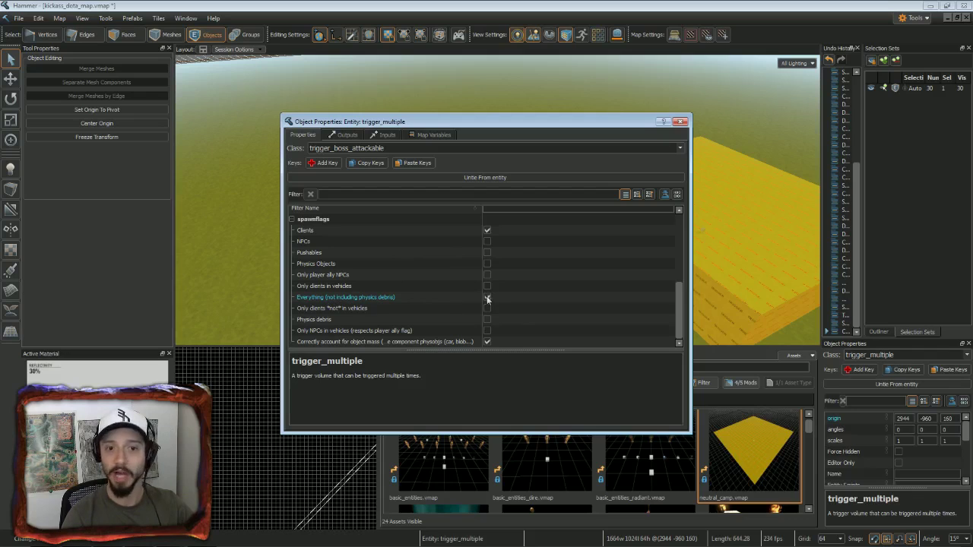
{"action": "left_click", "coordinate": [488, 230]}
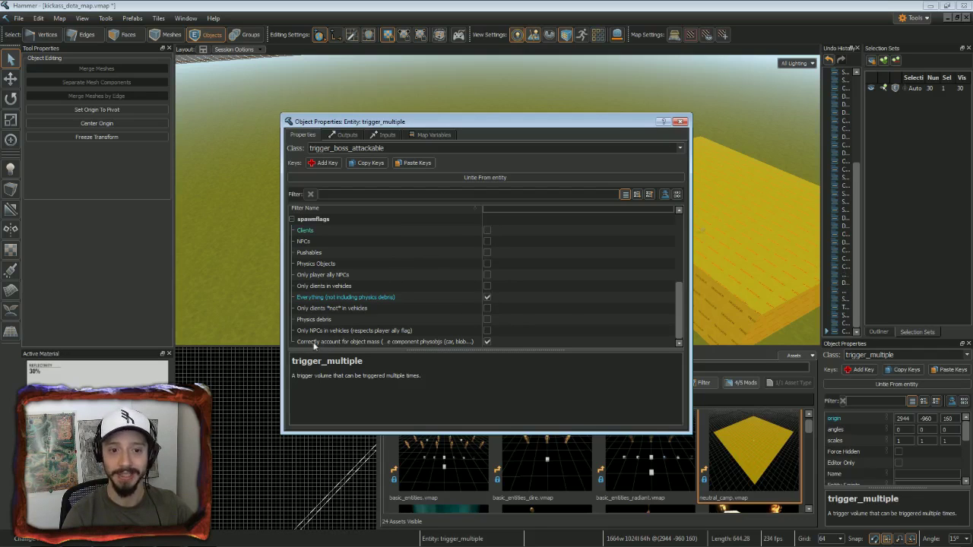
{"action": "left_click", "coordinate": [488, 342]}
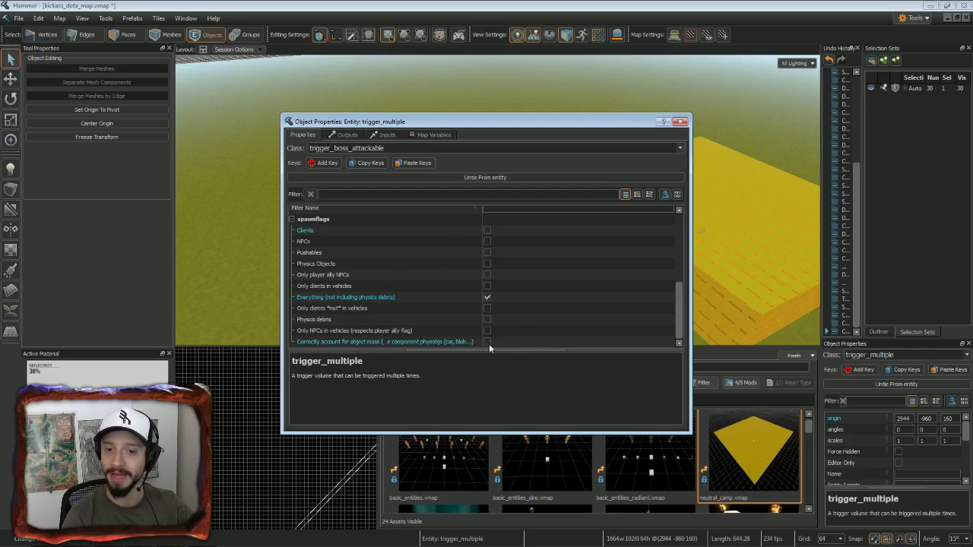
{"action": "key", "text": "Escape"}
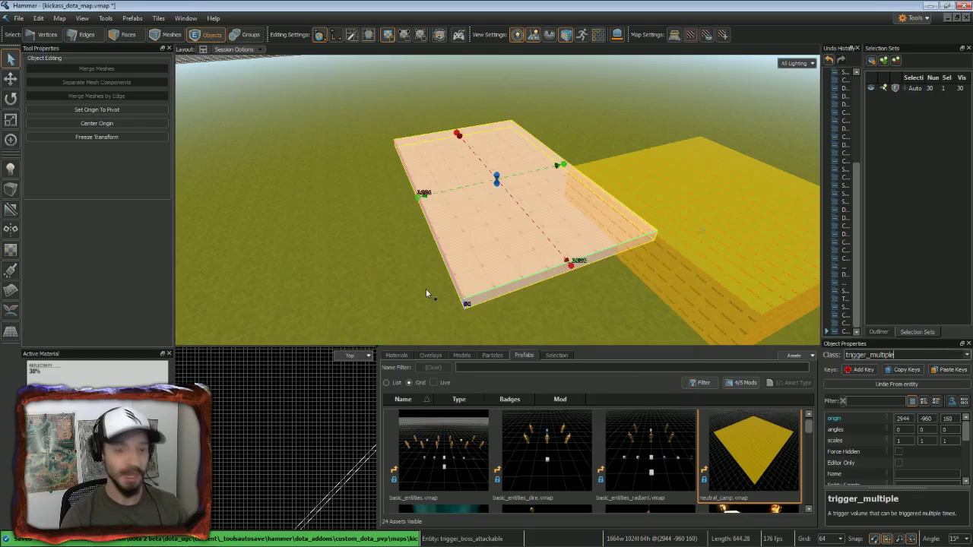
{"action": "left_click_drag", "start_coordinate": [364, 279], "coordinate": [364, 279], "text": "alt"}
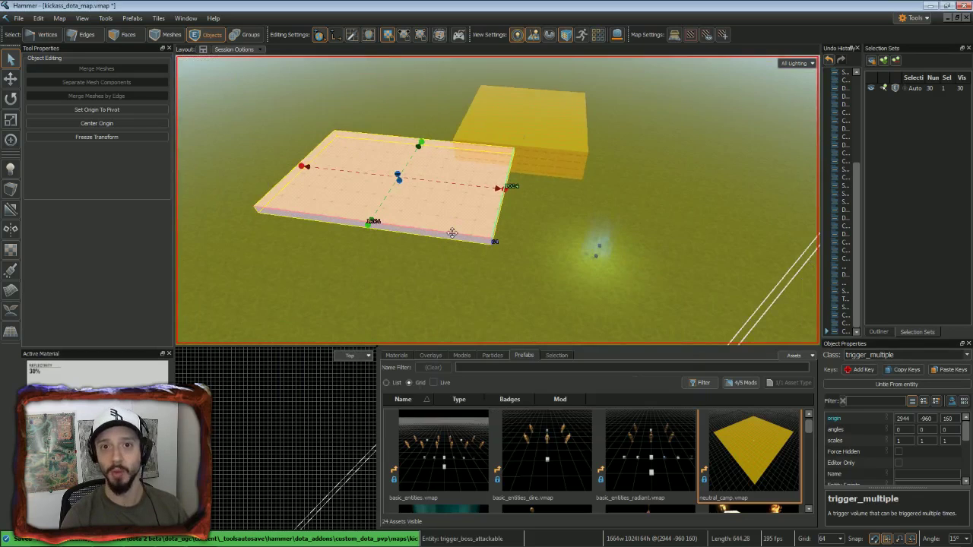
{"action": "left_click_drag", "start_coordinate": [451, 232], "coordinate": [557, 225], "text": "alt"}
{"action": "key", "text": "ctrl+s"}
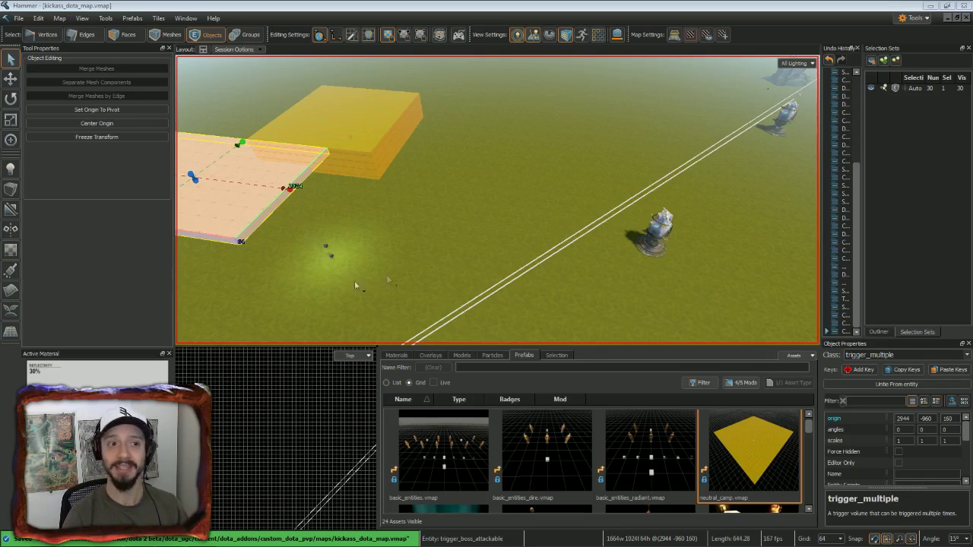
Place an ent_fow_blocker_node entity on top of the boss trigger block, at about 3022, -931, 201.
{"action": "left_click", "coordinate": [11, 172]}
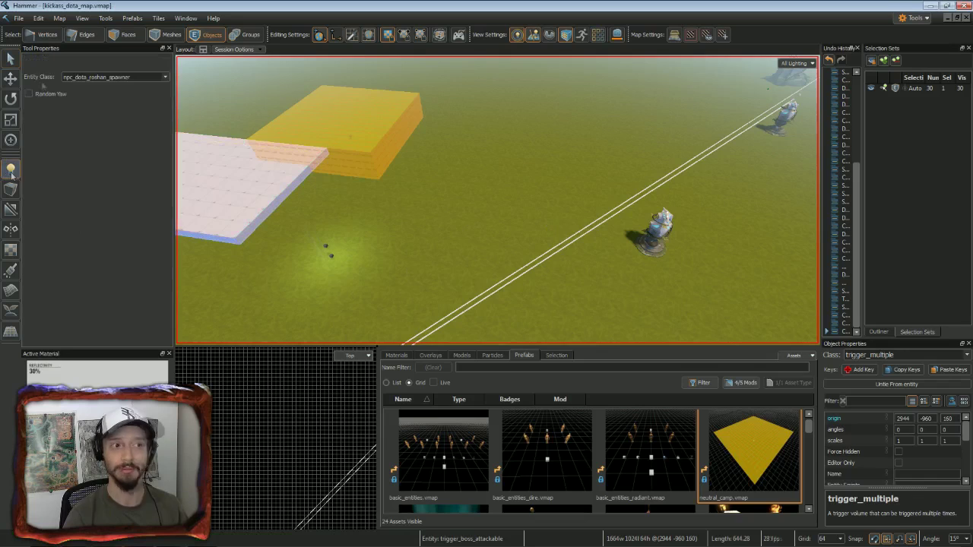
{"action": "left_click", "coordinate": [165, 77]}
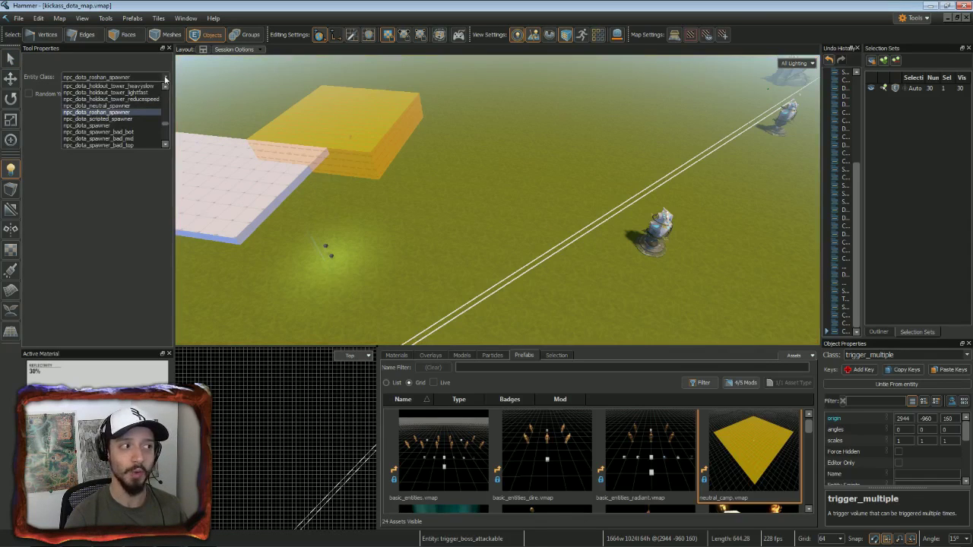
{"action": "key", "text": "e"}
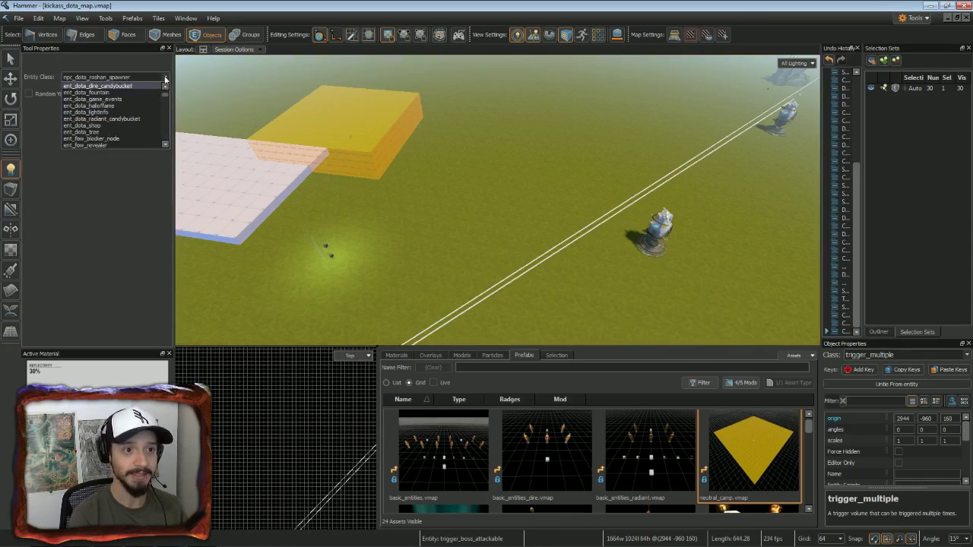
{"action": "left_click", "coordinate": [116, 140]}
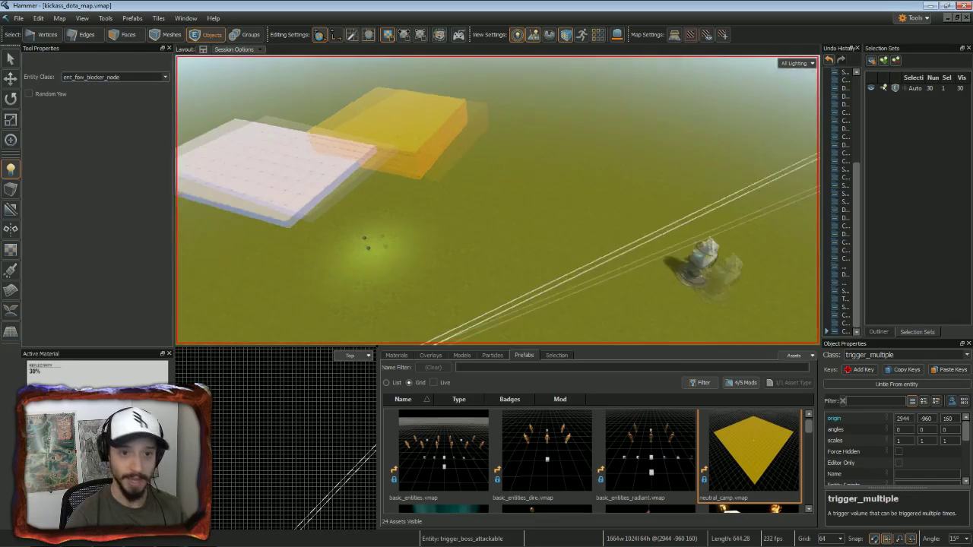
{"action": "key", "text": "w"}
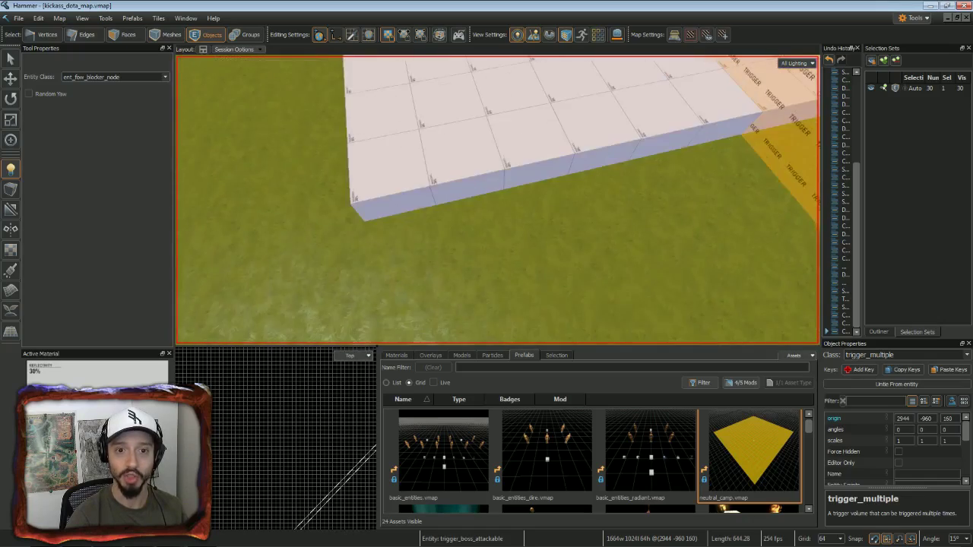
{"action": "key", "text": "w"}
{"action": "key", "text": "w"}
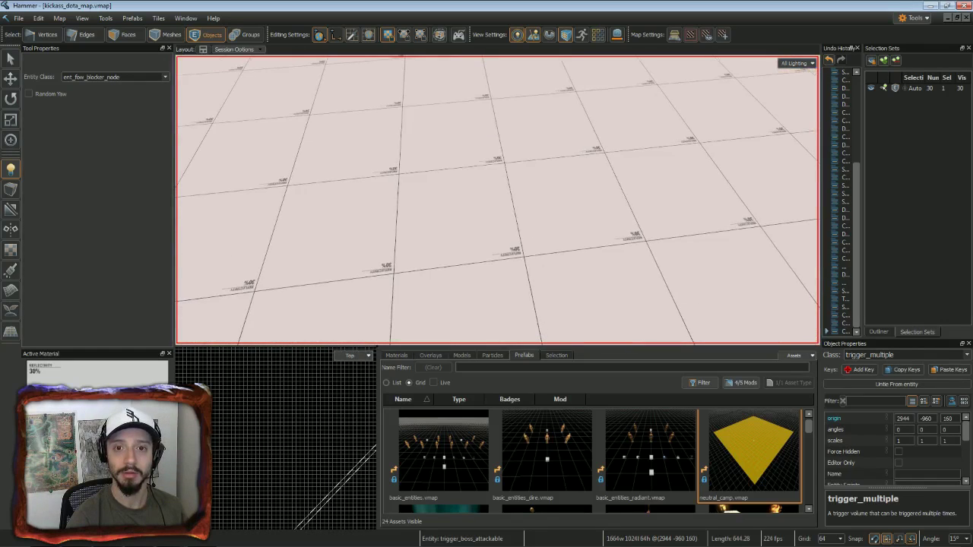
{"action": "left_click", "coordinate": [496, 183]}
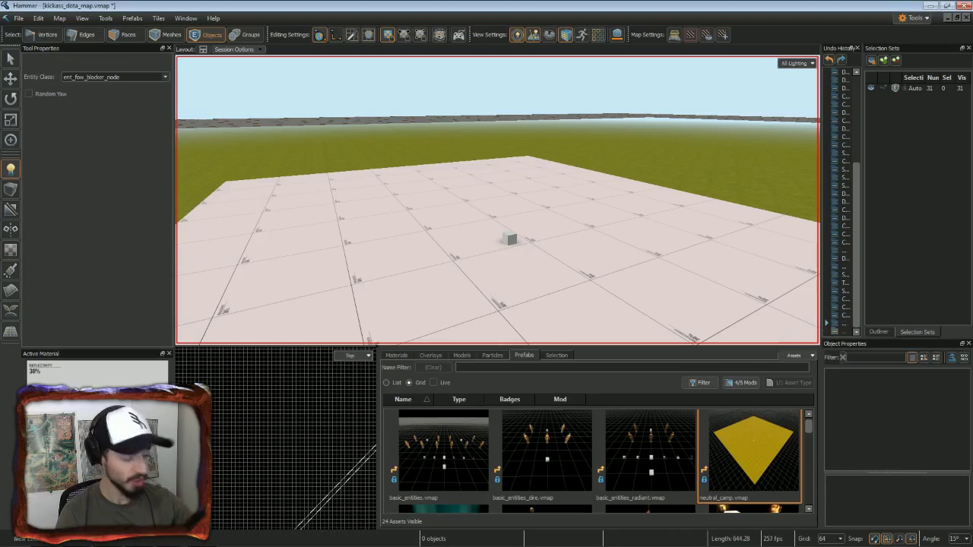
Show the navigation grid overlay and move the fog-of-war blocker node off the block beside its long edge, to about y -384.
{"action": "left_click", "coordinate": [598, 34]}
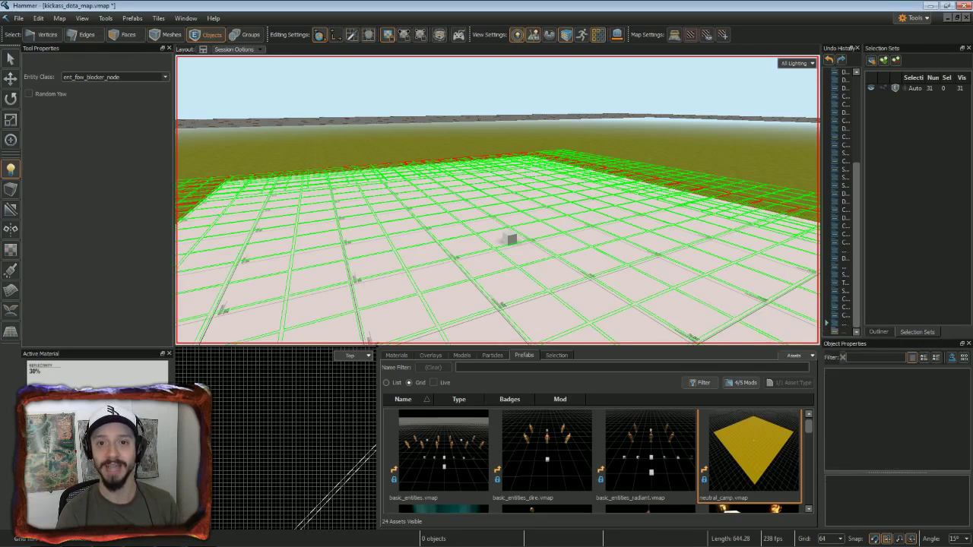
{"action": "right_click_drag", "start_coordinate": [498, 200], "coordinate": [448, 263]}
{"action": "left_click", "coordinate": [11, 79]}
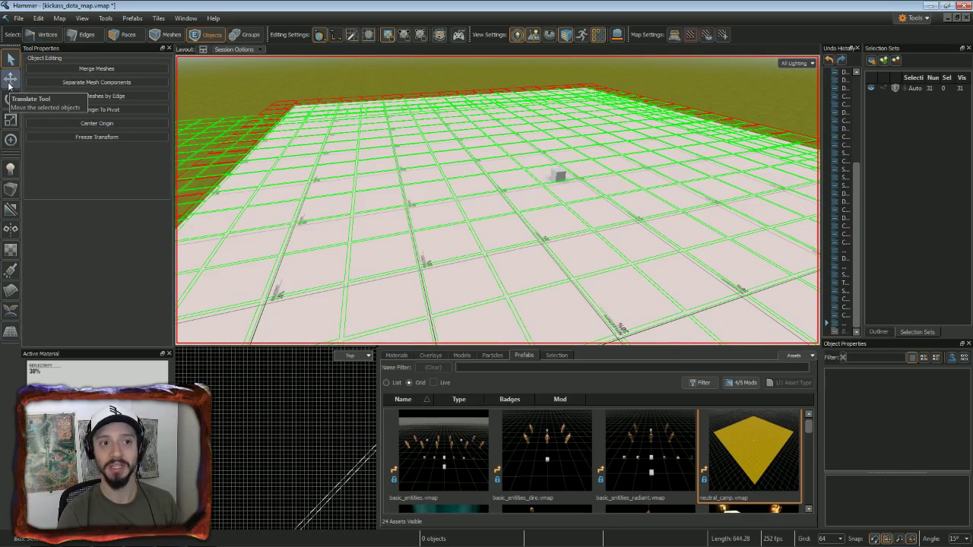
{"action": "left_click", "coordinate": [559, 176]}
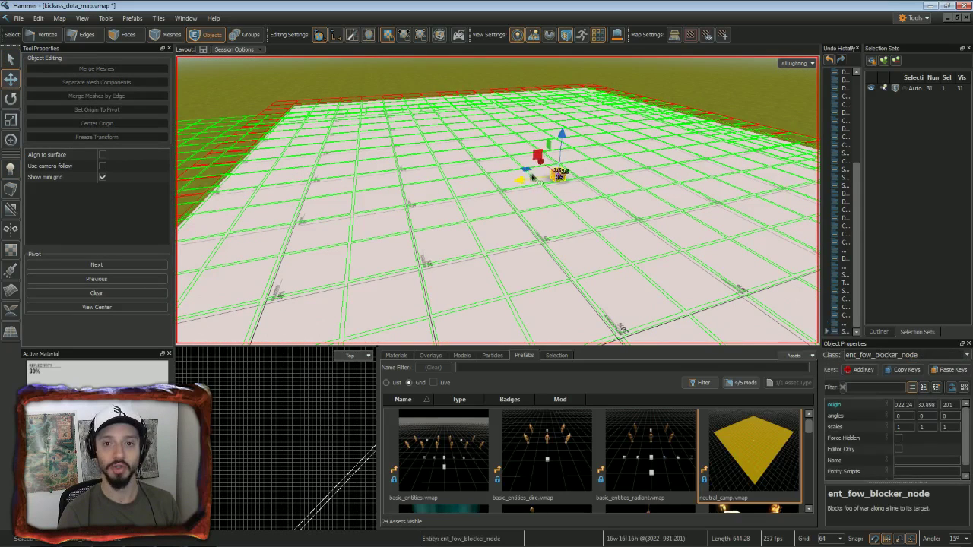
{"action": "left_click_drag", "start_coordinate": [525, 182], "coordinate": [250, 230]}
{"action": "middle_click_drag", "start_coordinate": [260, 234], "coordinate": [441, 249]}
{"action": "left_click_drag", "start_coordinate": [524, 222], "coordinate": [415, 250]}
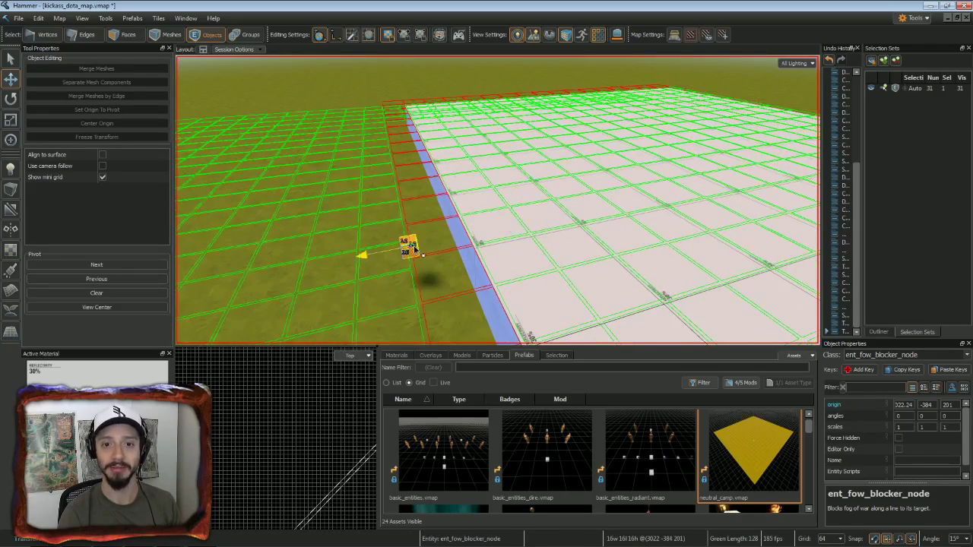
Set the grid size to 32 and center the blocker node in a red grid cell beside the block, at 3040, -416.
{"action": "right_click_drag", "start_coordinate": [415, 249], "coordinate": [425, 228]}
{"action": "key", "text": "s"}
{"action": "key", "text": "w"}
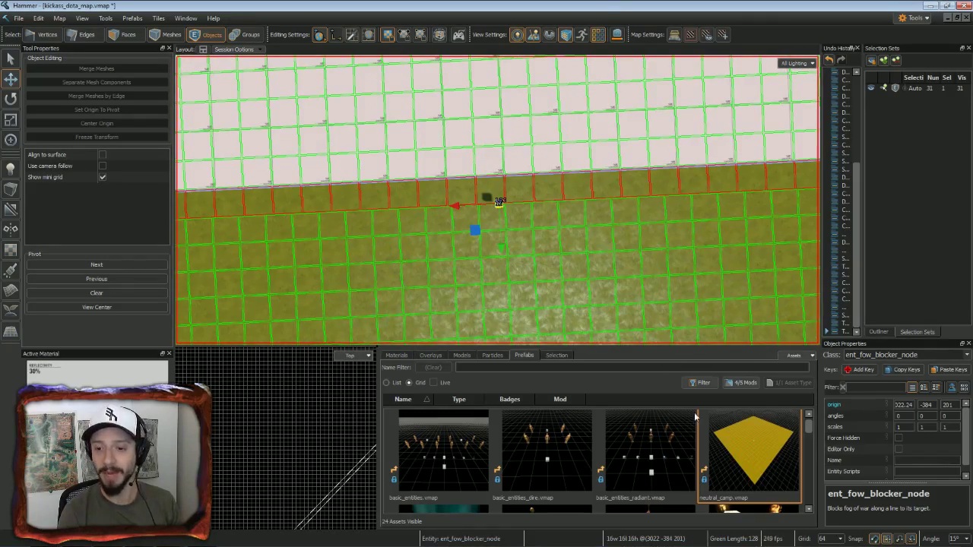
{"action": "left_click", "coordinate": [840, 541]}
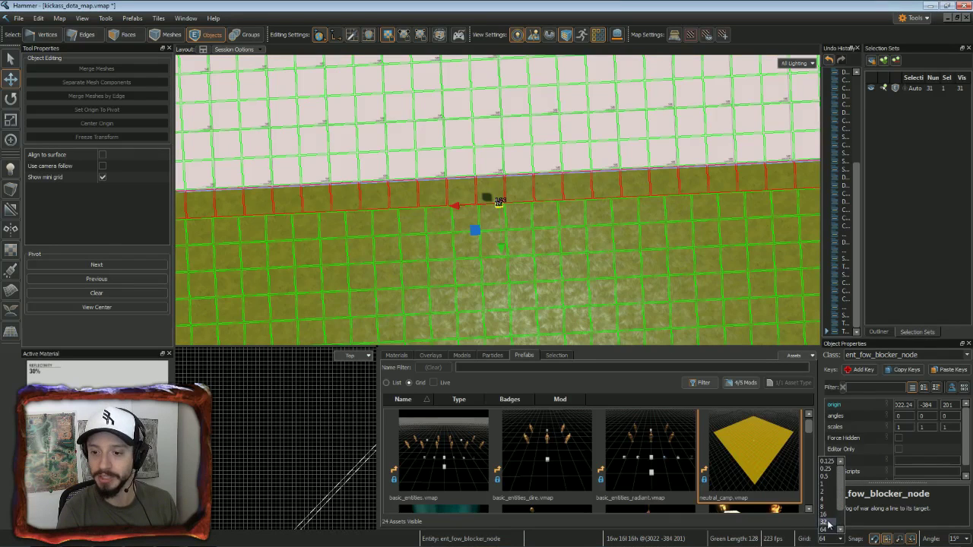
{"action": "left_click", "coordinate": [829, 524]}
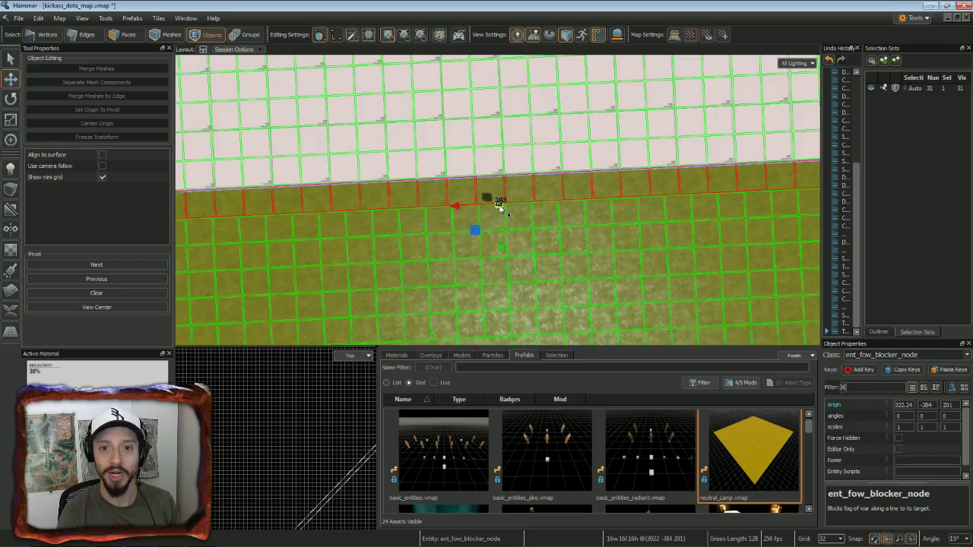
{"action": "left_click_drag", "start_coordinate": [461, 207], "coordinate": [491, 190]}
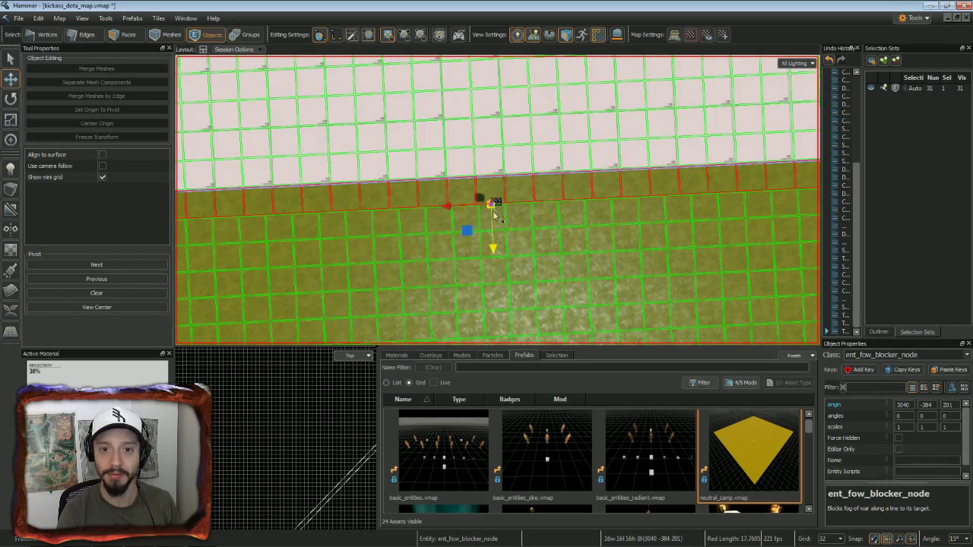
{"action": "left_click_drag", "start_coordinate": [495, 248], "coordinate": [494, 235]}
{"action": "scroll", "coordinate": [496, 207], "scroll_direction": "up", "scroll_amount": 5}
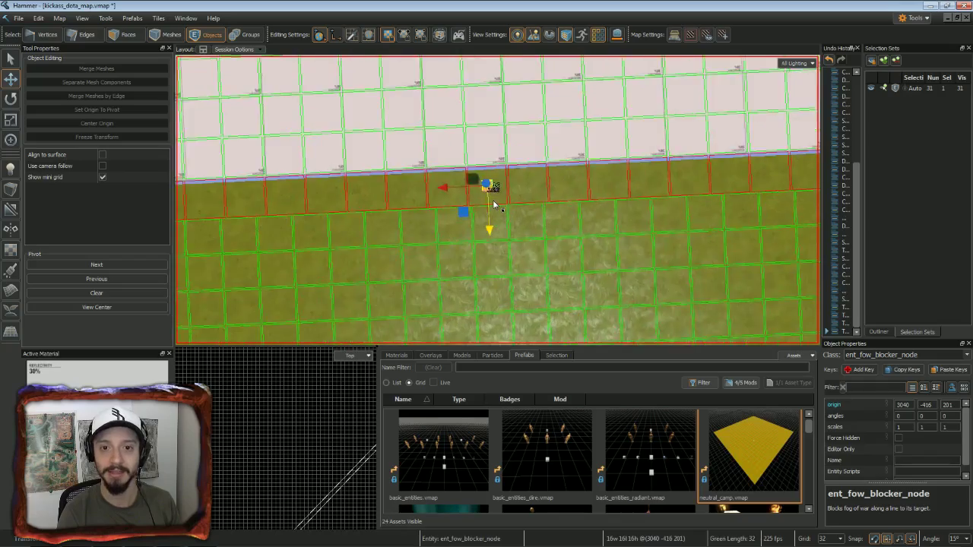
Lower the blocker node toward the ground beside the block, to height 160.
{"action": "right_click_drag", "start_coordinate": [496, 208], "coordinate": [536, 140]}
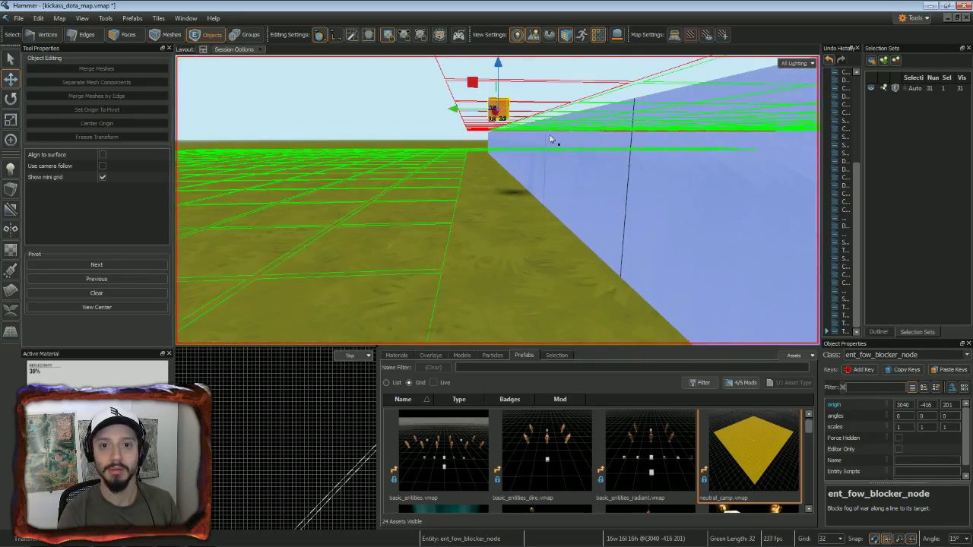
{"action": "left_click_drag", "start_coordinate": [506, 72], "coordinate": [506, 166]}
{"action": "right_click_drag", "start_coordinate": [502, 195], "coordinate": [537, 226]}
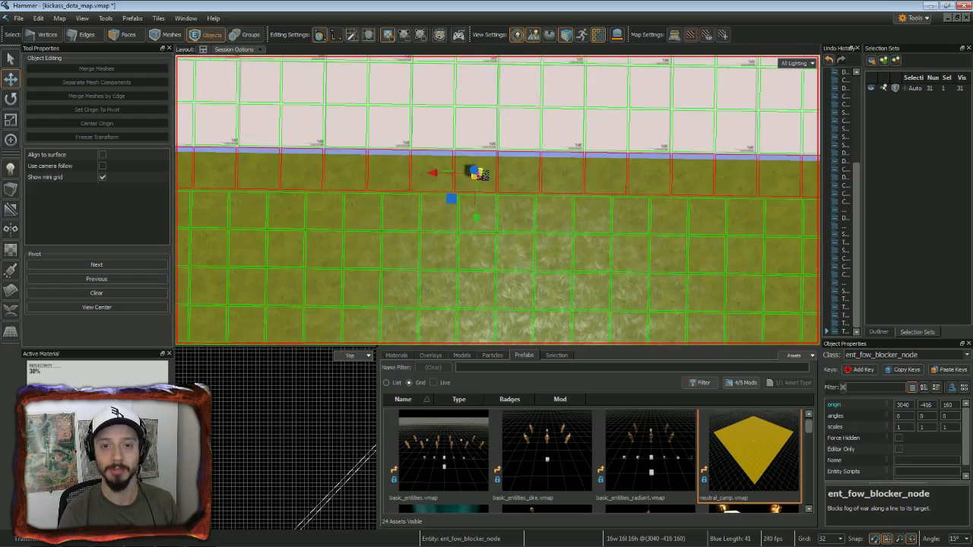
Set the grid size to 64 and make seven successive copies of the blocker node along the block's edge, up to x 3488.
{"action": "left_click", "coordinate": [840, 538]}
{"action": "left_click", "coordinate": [832, 530]}
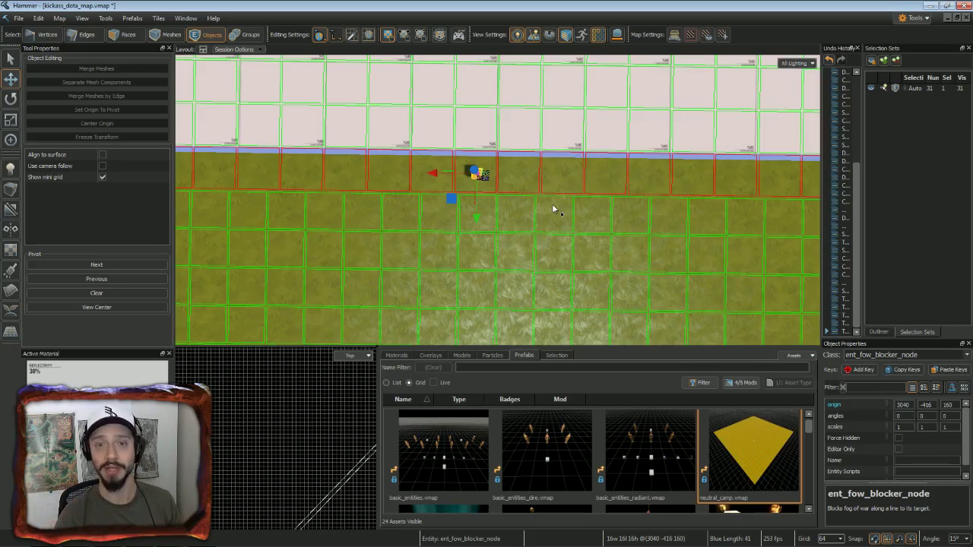
{"action": "key", "text": "ctrl"}
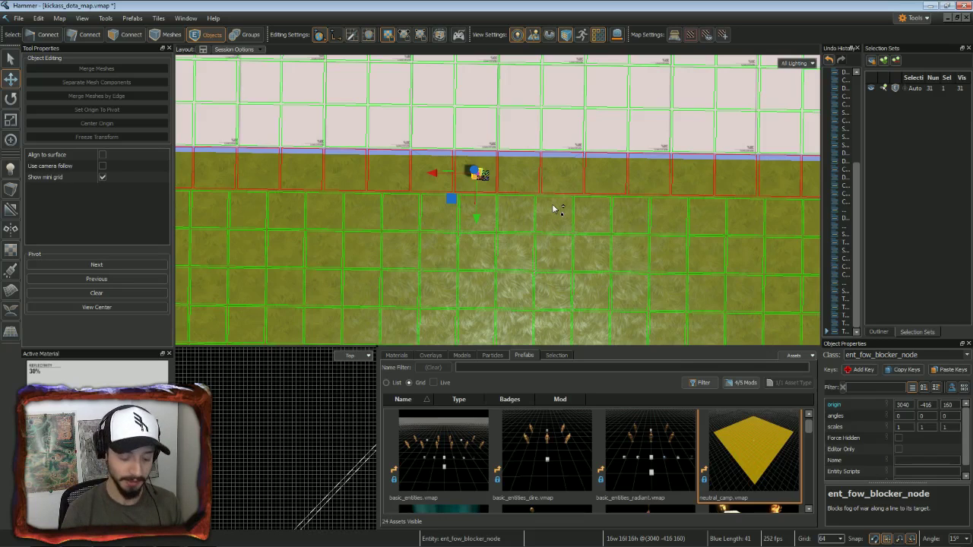
{"action": "key", "text": "shift+Left"}
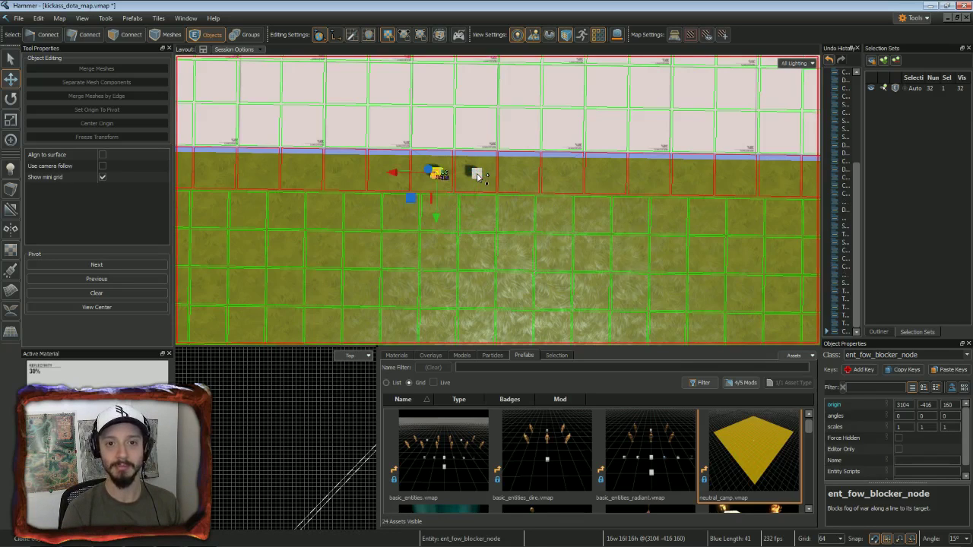
{"action": "key", "text": "shift+Left"}
{"action": "key", "text": "shift+Left"}
{"action": "key", "text": "shift+Left"}
{"action": "key", "text": "shift+Left"}
{"action": "key", "text": "shift+Left"}
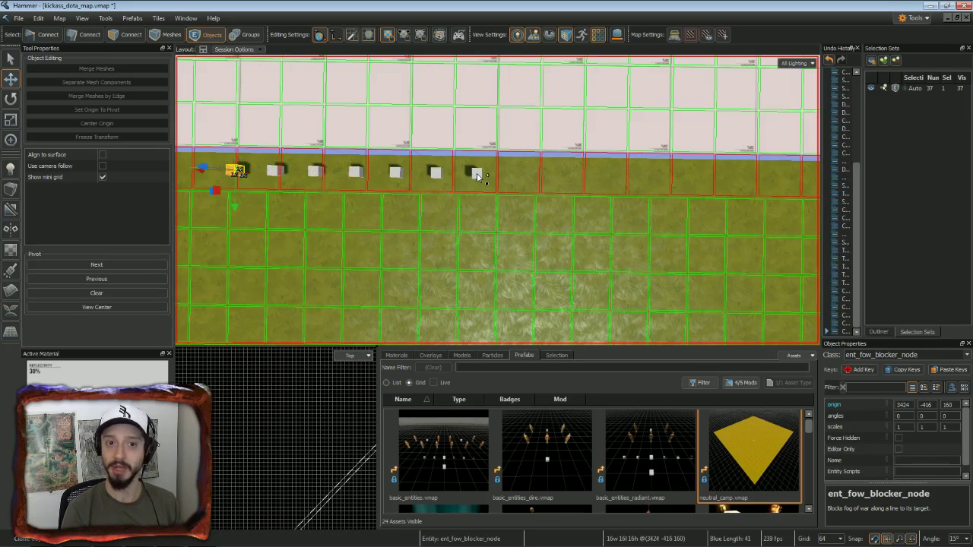
{"action": "key", "text": "shift+Left"}
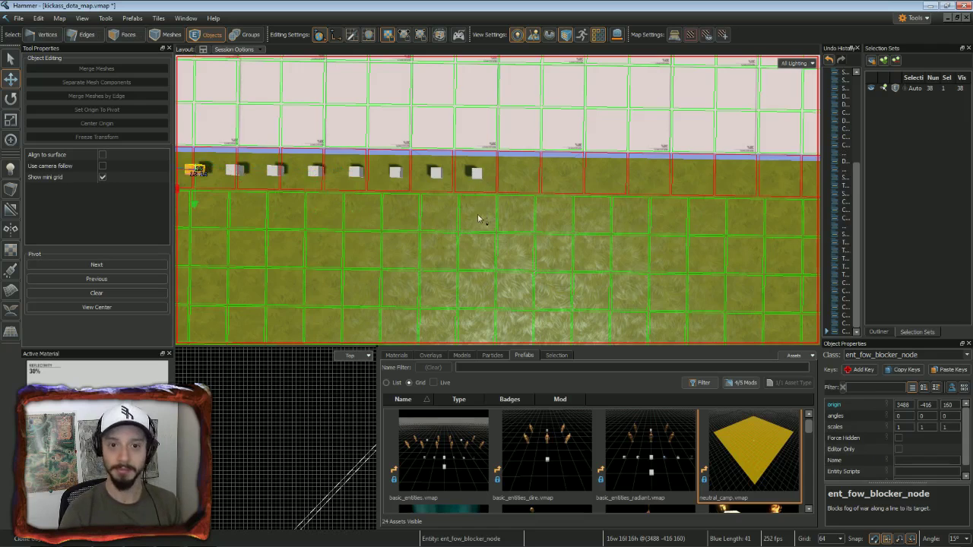
Extend the row of blocker nodes with four more copies toward the block's corner, up to x 3744.
{"action": "key", "text": "f"}
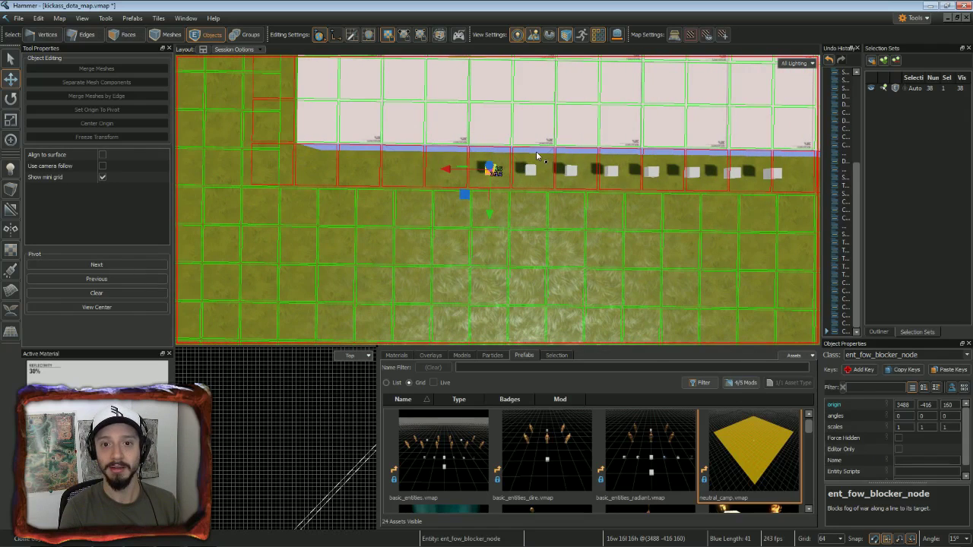
{"action": "key", "text": "a"}
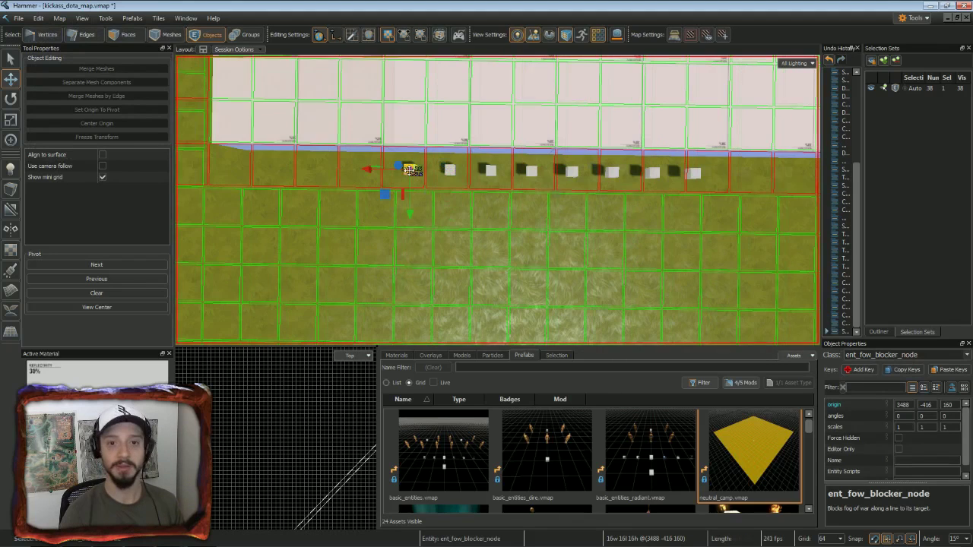
{"action": "key", "text": "shift+Left"}
{"action": "key", "text": "shift+Left"}
{"action": "key", "text": "shift+Left"}
{"action": "key", "text": "shift+Left"}
{"action": "key", "text": "shift+Left"}
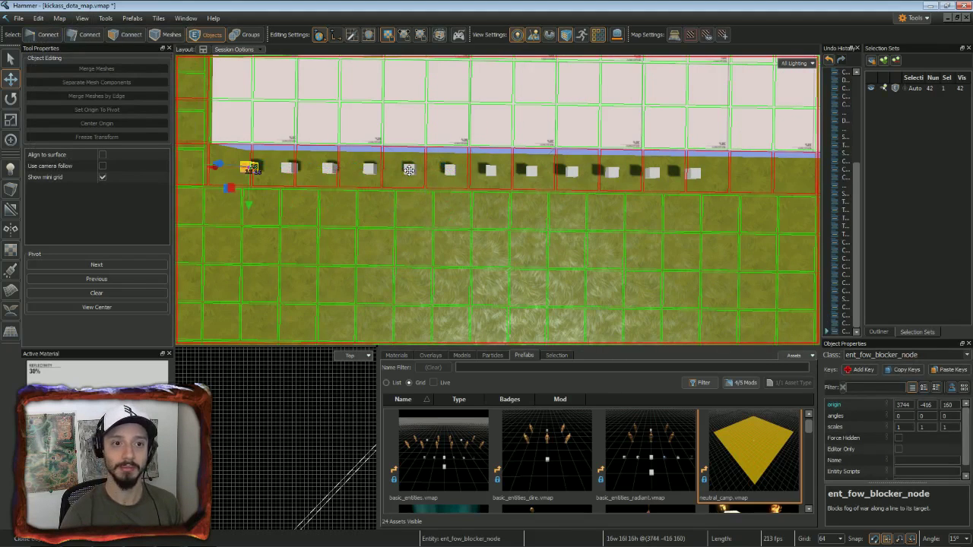
Continue the row around the block's corner at x 3808 with ten copies of the blocker node, up to y -1056.
{"action": "key", "text": "a"}
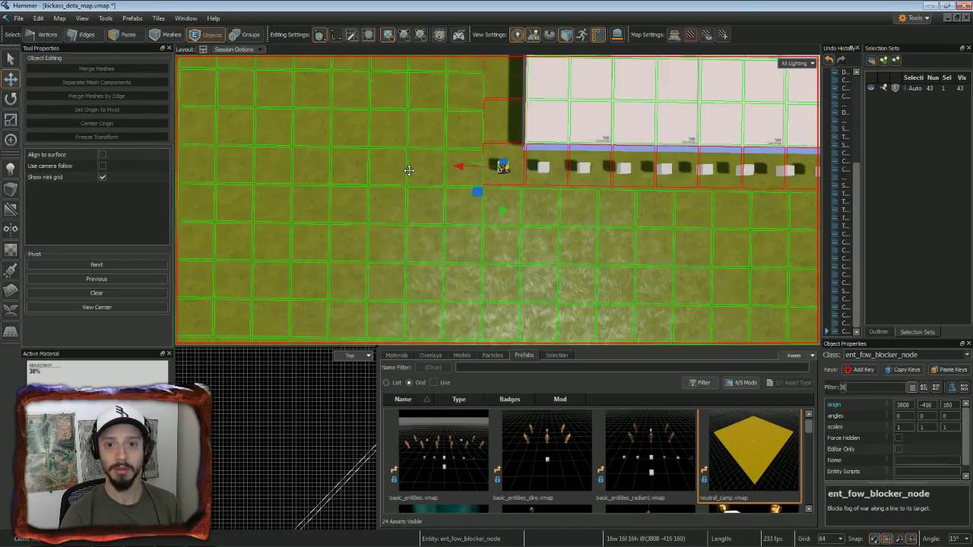
{"action": "scroll", "coordinate": [409, 170], "scroll_direction": "down", "scroll_amount": 5}
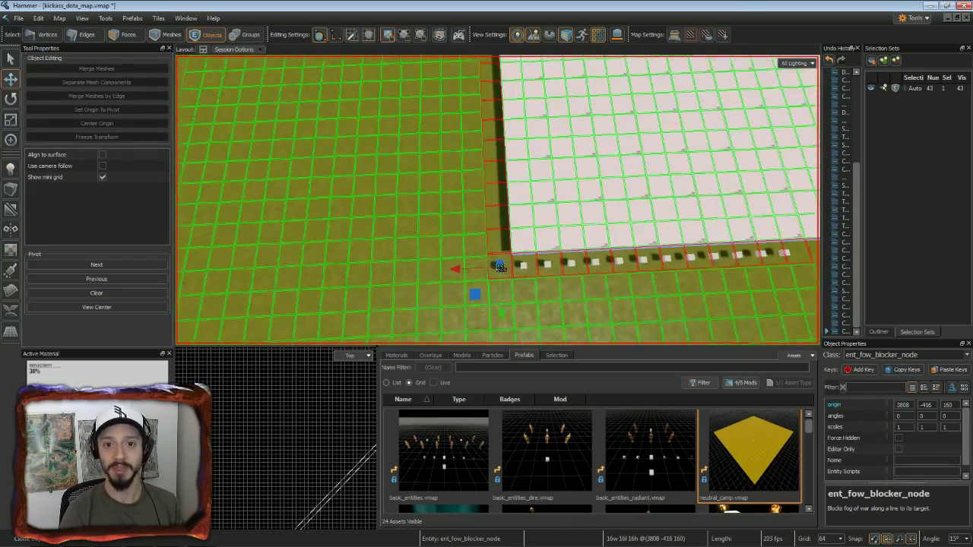
{"action": "key", "text": "shift+Up"}
{"action": "key", "text": "shift+Up"}
{"action": "key", "text": "shift+Up"}
{"action": "key", "text": "shift+Up"}
{"action": "key", "text": "shift+Up"}
{"action": "key", "text": "shift+Up"}
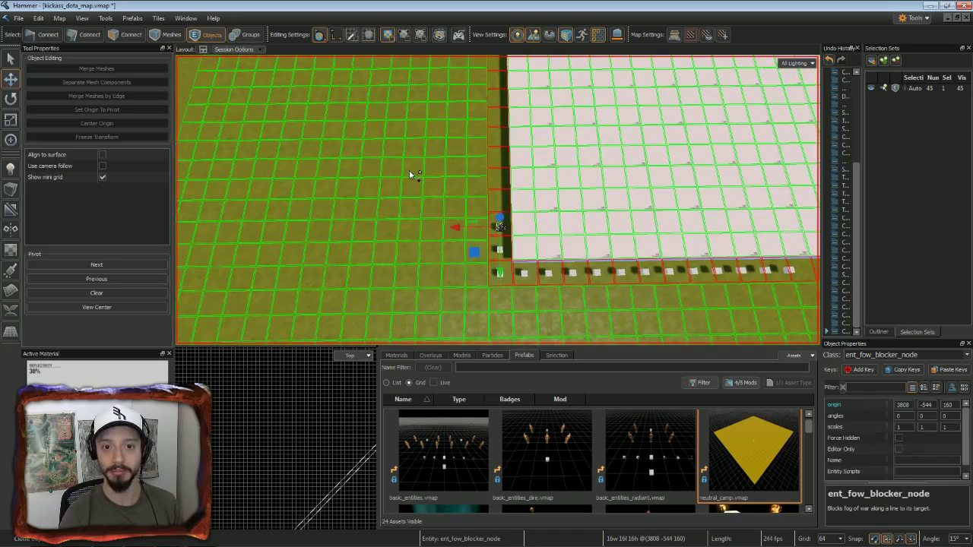
{"action": "key", "text": "shift+Up"}
{"action": "key", "text": "shift+Up"}
{"action": "key", "text": "shift+Up"}
{"action": "key", "text": "shift+Up"}
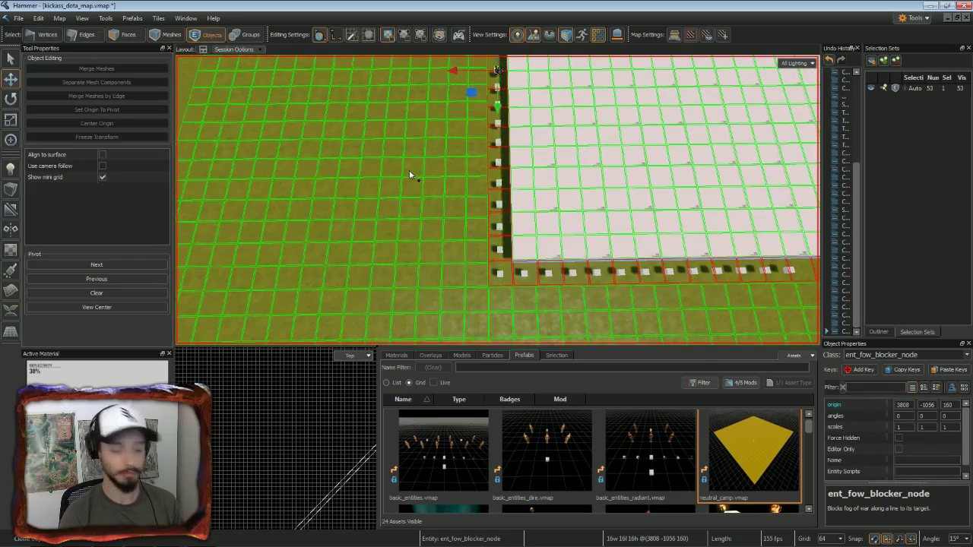
Try stacking five copies of the blocker node upward, to height 480.
{"action": "scroll", "coordinate": [413, 159], "scroll_direction": "up", "scroll_amount": 2}
{"action": "key", "text": "w"}
{"action": "right_click_drag", "start_coordinate": [422, 182], "coordinate": [422, 148]}
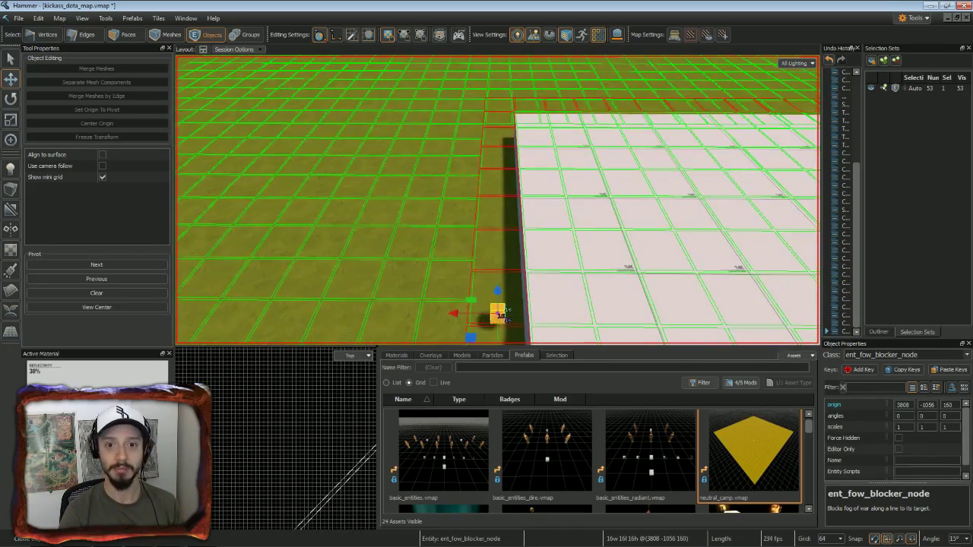
{"action": "key", "text": "shift+Page_Up"}
{"action": "key", "text": "shift+Page_Up"}
{"action": "key", "text": "shift+Page_Up"}
{"action": "key", "text": "shift+Page_Up"}
{"action": "key", "text": "shift+Page_Up"}
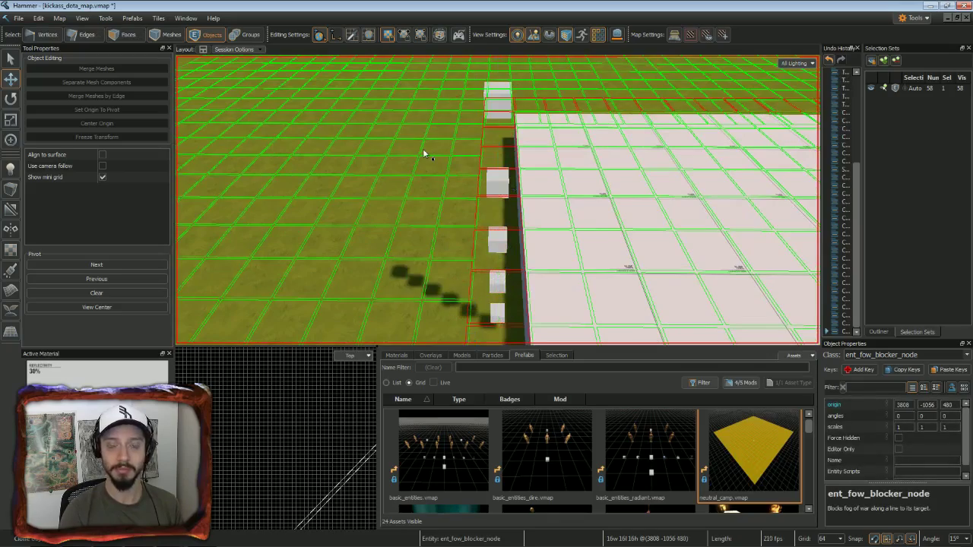
Undo the five stacked blocker node copies.
{"action": "key", "text": "ctrl+z"}
{"action": "mouse_move", "coordinate": [431, 169]}
{"action": "right_mouse_down"}
{"action": "mouse_move", "coordinate": [431, 213]}
{"action": "mouse_move", "coordinate": [381, 209]}
{"action": "mouse_move", "coordinate": [441, 190]}
{"action": "mouse_move", "coordinate": [449, 95]}
{"action": "mouse_move", "coordinate": [430, 247]}
{"action": "mouse_move", "coordinate": [429, 137]}
{"action": "mouse_move", "coordinate": [429, 220]}
{"action": "mouse_move", "coordinate": [451, 237]}
{"action": "right_mouse_up"}
{"action": "key", "text": "w"}
{"action": "key", "text": "w"}
{"action": "key", "text": "ctrl+z"}
{"action": "key", "text": "ctrl+z"}
{"action": "key", "text": "ctrl+z"}
{"action": "key", "text": "ctrl+z"}
Extend the row of blocker nodes along the block's side with seven more copies, up to the corner at y -1504.
{"action": "key", "text": "alt+Left"}
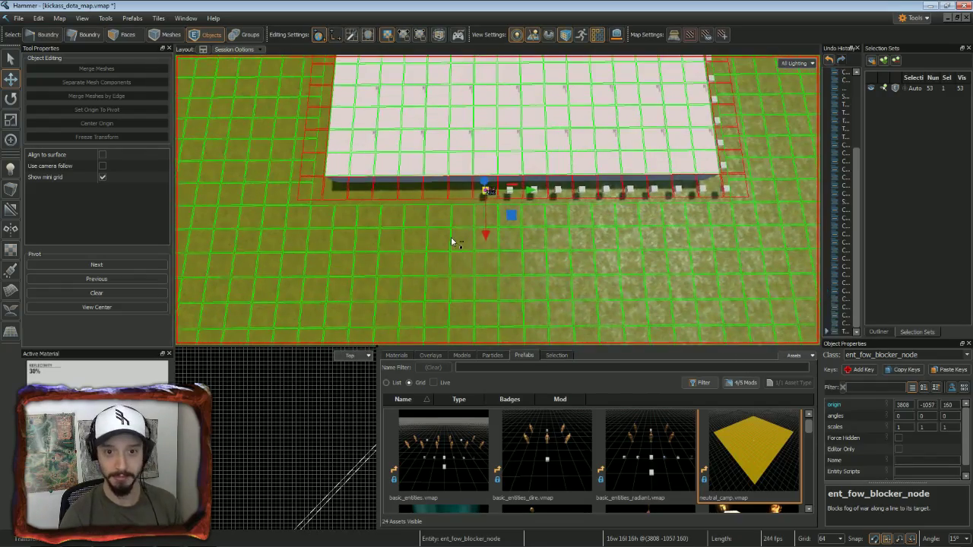
{"action": "key", "text": "shift+Left"}
{"action": "key", "text": "shift+Left"}
{"action": "key", "text": "shift+Left"}
{"action": "key", "text": "shift+Left"}
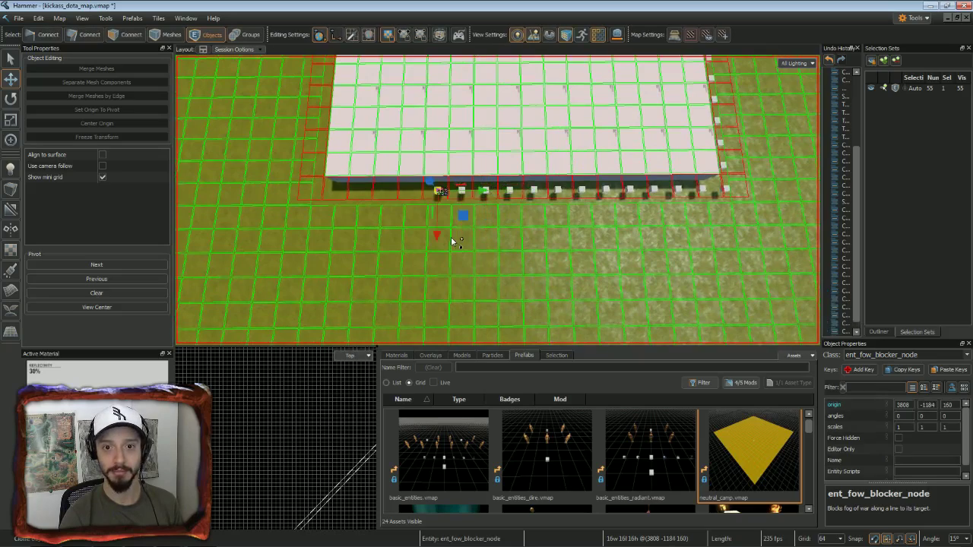
{"action": "key", "text": "shift+Left"}
{"action": "key", "text": "shift+Left"}
{"action": "key", "text": "shift+Left"}
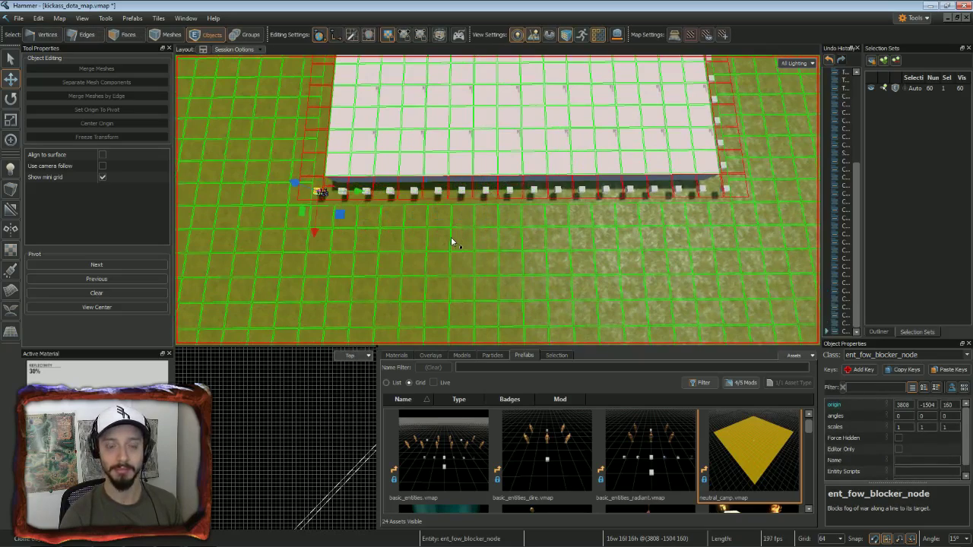
Turn the corner and copy the blocker node in 64-unit steps along the block's far side at y -1504, up to x 2400.
{"action": "key", "text": "a"}
{"action": "mouse_move", "coordinate": [451, 238]}
{"action": "right_mouse_down"}
{"action": "mouse_move", "coordinate": [586, 238]}
{"action": "mouse_move", "coordinate": [451, 237]}
{"action": "right_mouse_up"}
{"action": "key", "text": "shift+Left"}
{"action": "key", "text": "Left"}
{"action": "key", "text": "Left"}
{"action": "key", "text": "Left"}
{"action": "key", "text": "Left"}
{"action": "key", "text": "Left"}
{"action": "key", "text": "Left"}
{"action": "key", "text": "Left"}
{"action": "key", "text": "Left"}
{"action": "key", "text": "Left"}
{"action": "key", "text": "Left"}
{"action": "key", "text": "Left"}
{"action": "key", "text": "Left"}
{"action": "key", "text": "Left"}
{"action": "key", "text": "Left"}
{"action": "key", "text": "Left"}
{"action": "key", "text": "Left"}
{"action": "key", "text": "shift+Right"}
{"action": "key", "text": "shift+Right"}
{"action": "key", "text": "shift+Right"}
{"action": "key", "text": "shift+Right"}
{"action": "key", "text": "shift+Right"}
{"action": "key", "text": "shift+Right"}
{"action": "key", "text": "shift+Right"}
{"action": "key", "text": "shift+Right"}
{"action": "key", "text": "shift+Right"}
{"action": "key", "text": "shift+Right"}
{"action": "key", "text": "shift+Right"}
{"action": "key", "text": "shift+Right"}
{"action": "key", "text": "shift+Right"}
{"action": "key", "text": "shift+Right"}
{"action": "key", "text": "shift+Right"}
{"action": "key", "text": "shift+Right"}
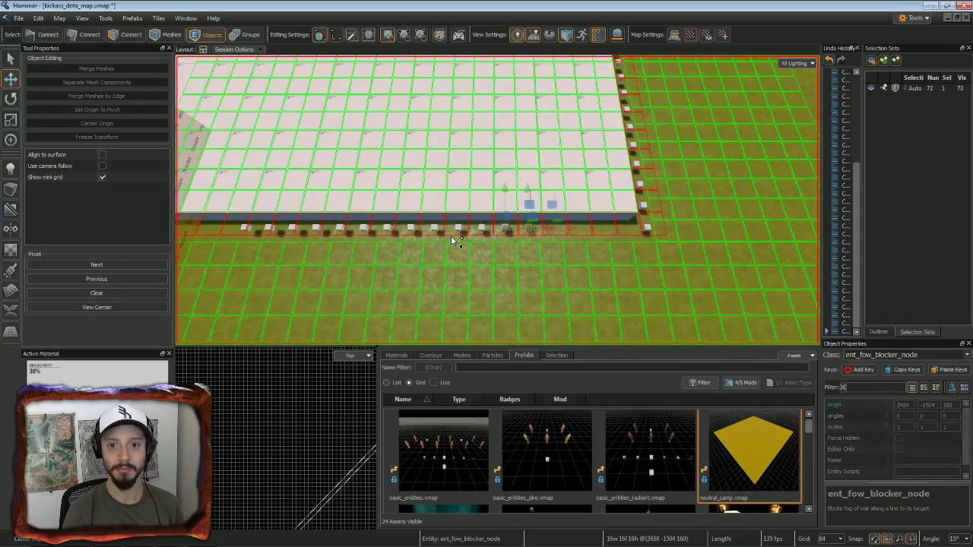
{"action": "key", "text": "a"}
{"action": "left_click", "coordinate": [461, 228]}
{"action": "key", "text": "a"}
{"action": "key", "text": "shift+Left"}
{"action": "key", "text": "shift+Left"}
{"action": "key", "text": "shift+Left"}
{"action": "key", "text": "shift+Left"}
{"action": "key", "text": "shift+Left"}
{"action": "key", "text": "shift+Left"}
{"action": "key", "text": "shift+Left"}
{"action": "key", "text": "shift+Left"}
{"action": "key", "text": "shift+Left"}
{"action": "key", "text": "shift+Left"}
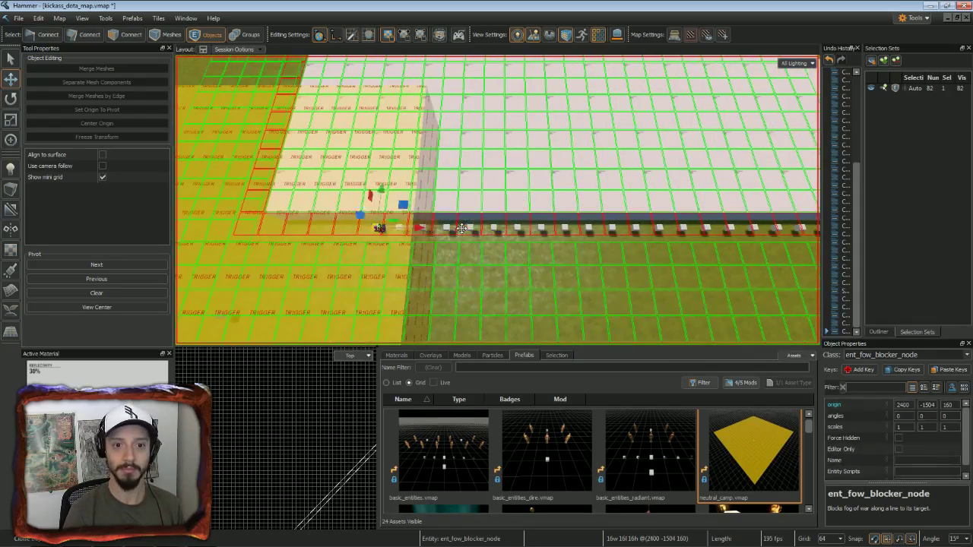
Close the ring with further blocker node copies around the block's remaining sides, up to 2976, -416.
{"action": "right_click_drag", "start_coordinate": [462, 228], "coordinate": [366, 244]}
{"action": "key", "text": "shift+Left"}
{"action": "key", "text": "shift+Left"}
{"action": "key", "text": "shift+Left"}
{"action": "key", "text": "shift+Left"}
{"action": "key", "text": "shift+Left"}
{"action": "key", "text": "shift+Left"}
{"action": "key", "text": "shift+Left"}
{"action": "key", "text": "shift+Left"}
{"action": "key", "text": "shift+Left"}
{"action": "key", "text": "shift+Left"}
{"action": "key", "text": "shift+Left"}
{"action": "key", "text": "shift+Left"}
{"action": "key", "text": "shift+Left"}
{"action": "key", "text": "shift+Left"}
{"action": "key", "text": "shift+Left"}
{"action": "key", "text": "shift+Left"}
{"action": "key", "text": "shift+Left"}
{"action": "key", "text": "shift+Left"}
{"action": "key", "text": "shift+Left"}
{"action": "key", "text": "shift+Left"}
{"action": "key", "text": "shift+Left"}
{"action": "key", "text": "shift+Left"}
{"action": "key", "text": "shift+Left"}
{"action": "key", "text": "shift+Left"}
{"action": "key", "text": "shift+Left"}
{"action": "key", "text": "shift+Left"}
{"action": "key", "text": "shift+Left"}
{"action": "key", "text": "shift+Left"}
{"action": "key", "text": "shift+Left"}
{"action": "key", "text": "shift+Left"}
{"action": "key", "text": "shift+Left"}
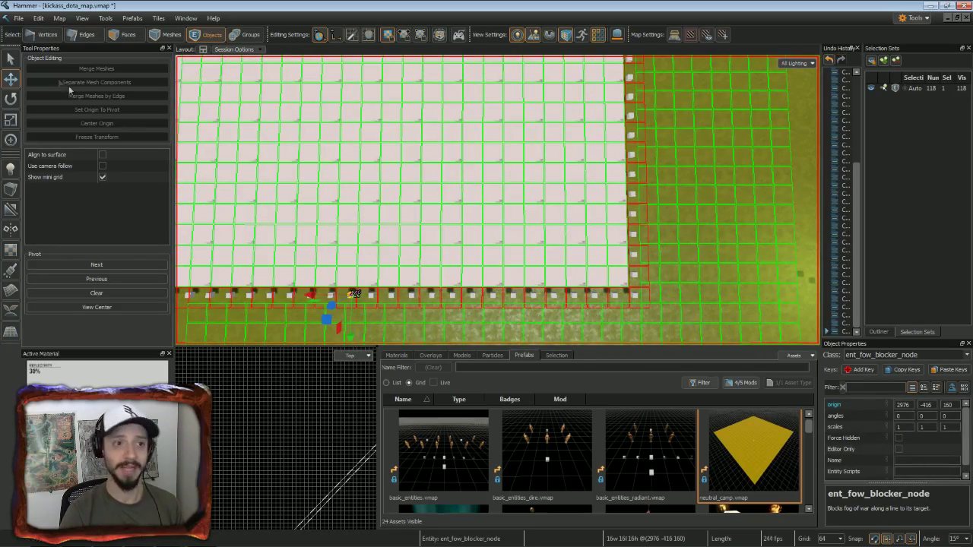
Switch to the selection tool, hide the red and green grid overlay, and deselect the blocker node to inspect the finished ring.
{"action": "left_click", "coordinate": [17, 63]}
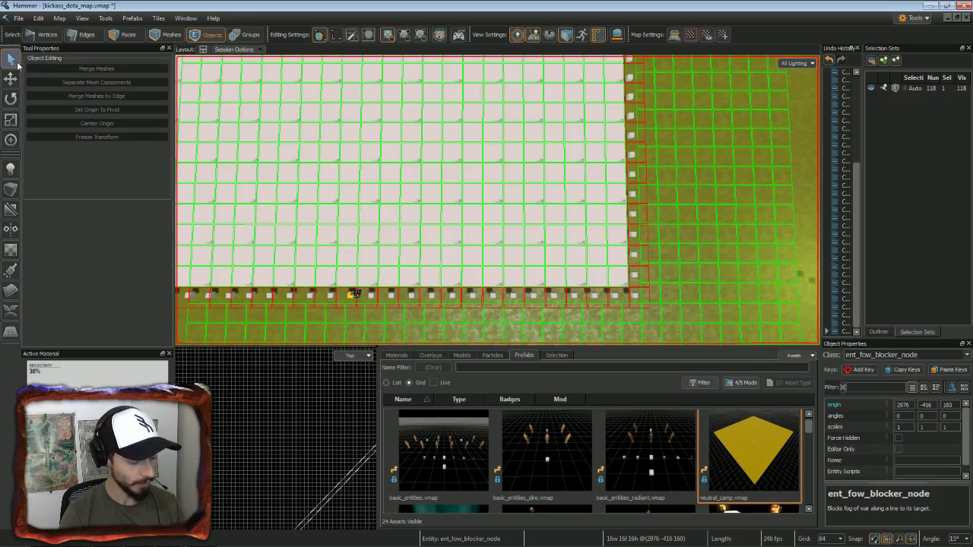
{"action": "key", "text": "g"}
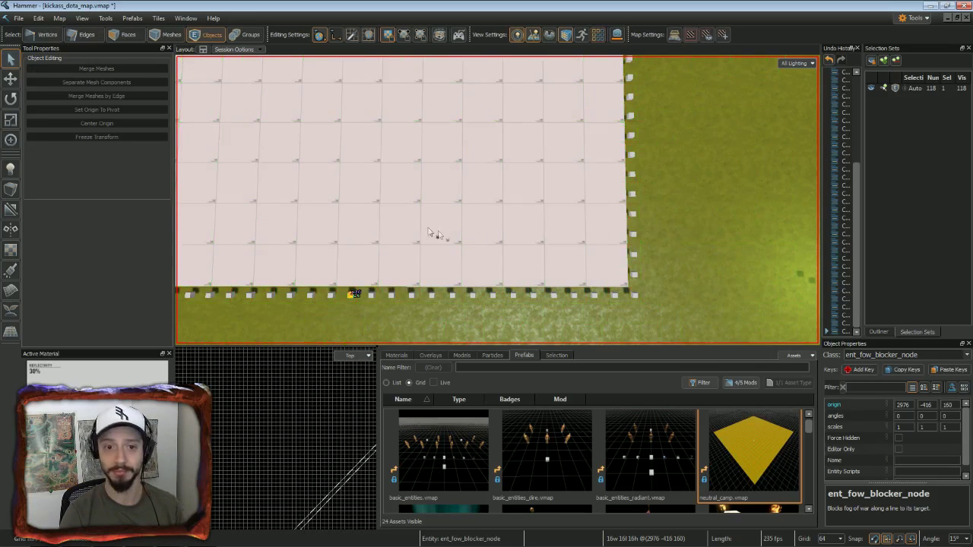
{"action": "key", "text": "Escape"}
{"action": "mouse_move", "coordinate": [650, 199]}
{"action": "right_mouse_down"}
{"action": "mouse_move", "coordinate": [684, 182]}
{"action": "mouse_move", "coordinate": [658, 205]}
{"action": "right_mouse_up"}
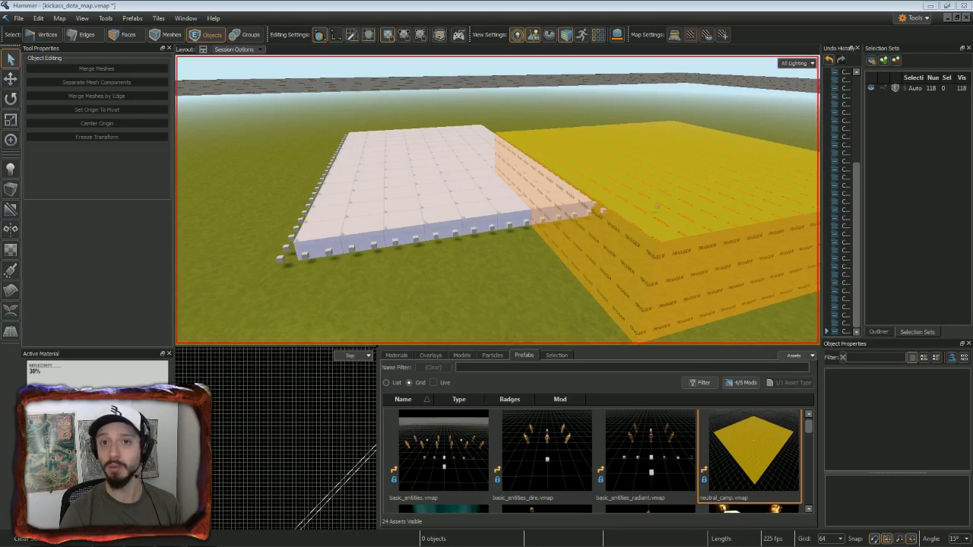
{"action": "mouse_move", "coordinate": [422, 293]}
{"action": "right_mouse_down"}
{"action": "mouse_move", "coordinate": [422, 167]}
{"action": "mouse_move", "coordinate": [422, 297]}
{"action": "mouse_move", "coordinate": [472, 297]}
{"action": "mouse_move", "coordinate": [441, 297]}
{"action": "right_mouse_up"}
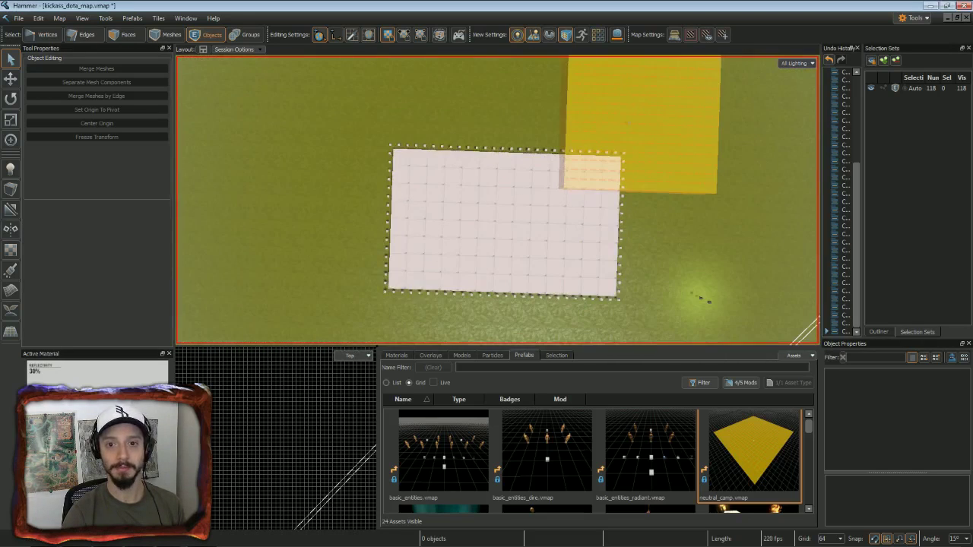
Create a block mesh about 1920 by 1280 by 64 units covering the white block and its ring of blocker nodes.
{"action": "left_click", "coordinate": [11, 189]}
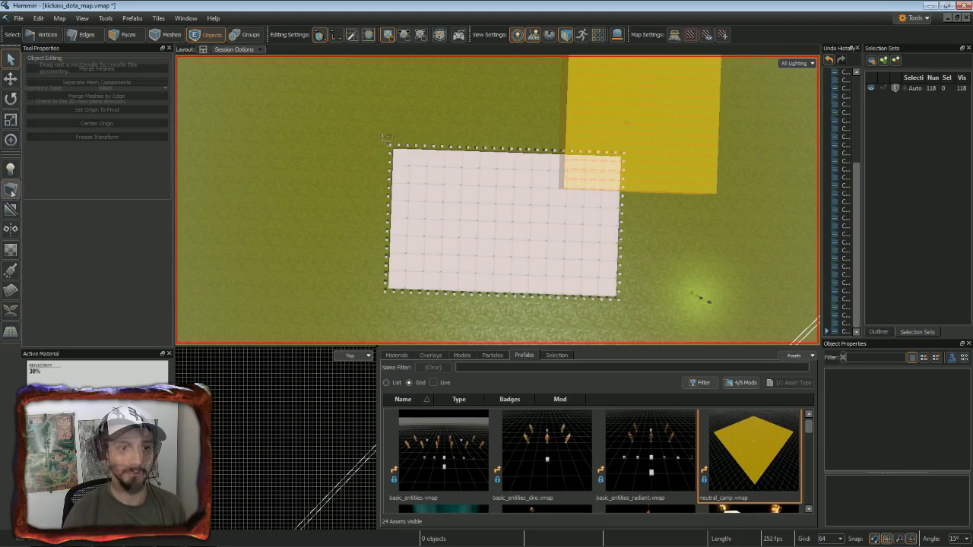
{"action": "left_click_drag", "start_coordinate": [424, 180], "coordinate": [641, 318]}
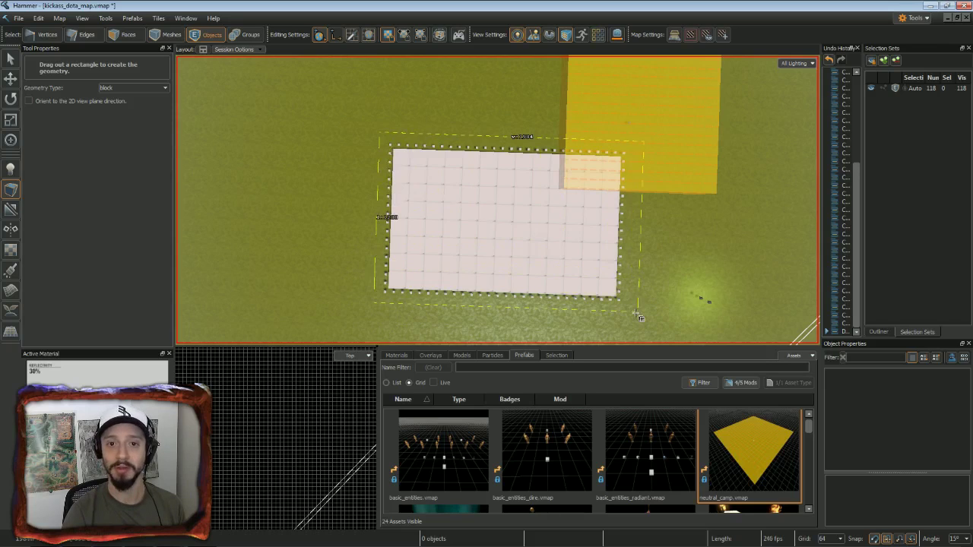
{"action": "left_click_drag", "start_coordinate": [639, 317], "coordinate": [635, 316]}
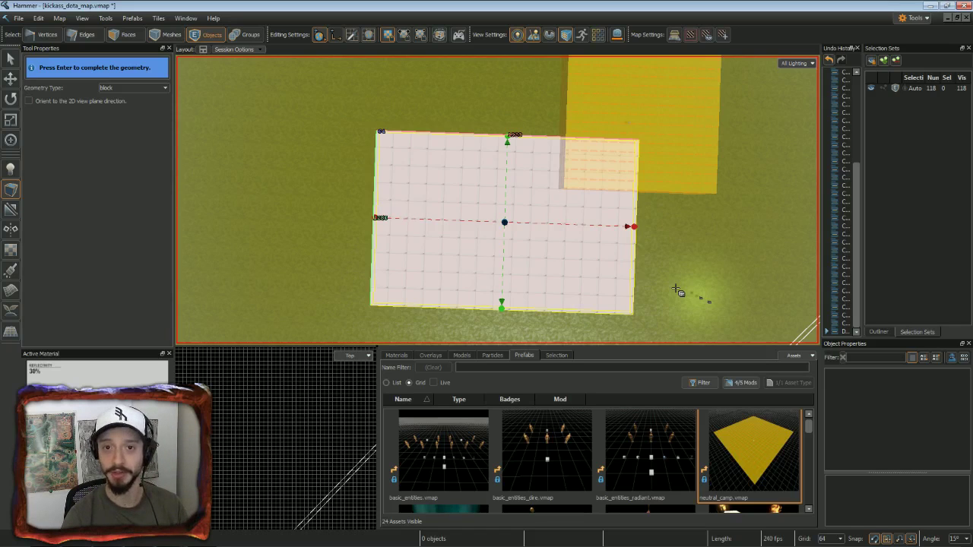
{"action": "key", "text": "alt+Return"}
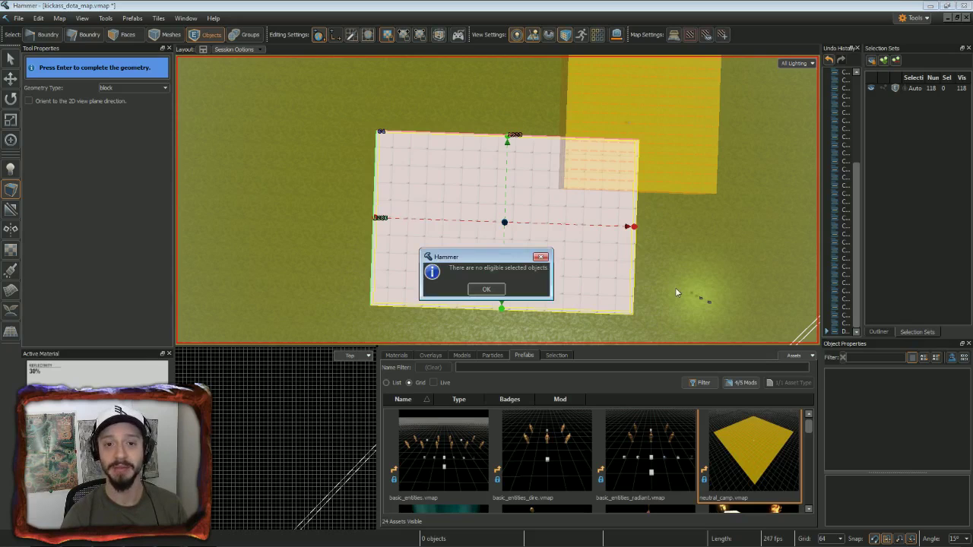
{"action": "left_click", "coordinate": [487, 290]}
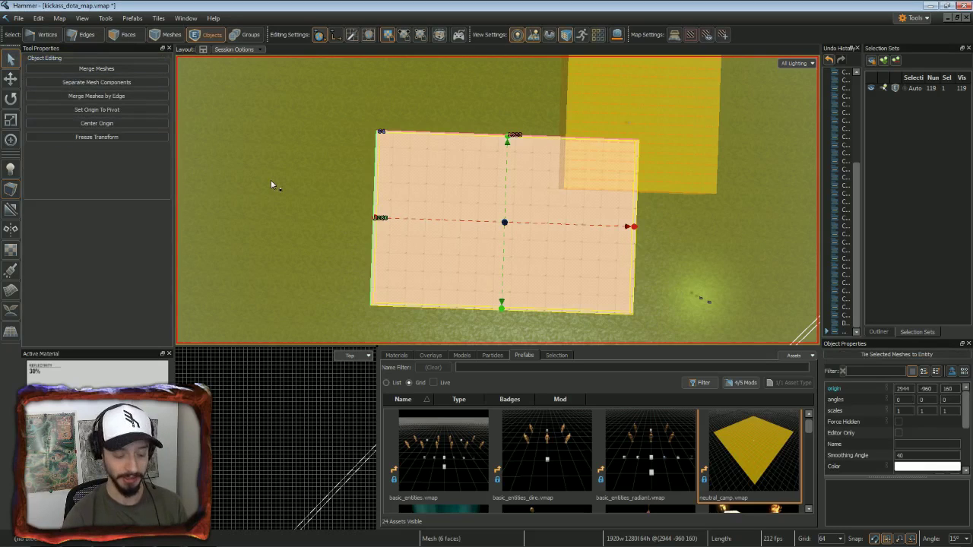
Tie the new mesh to an entity and set its class to trigger_no_wards.
{"action": "key", "text": "ctrl+t"}
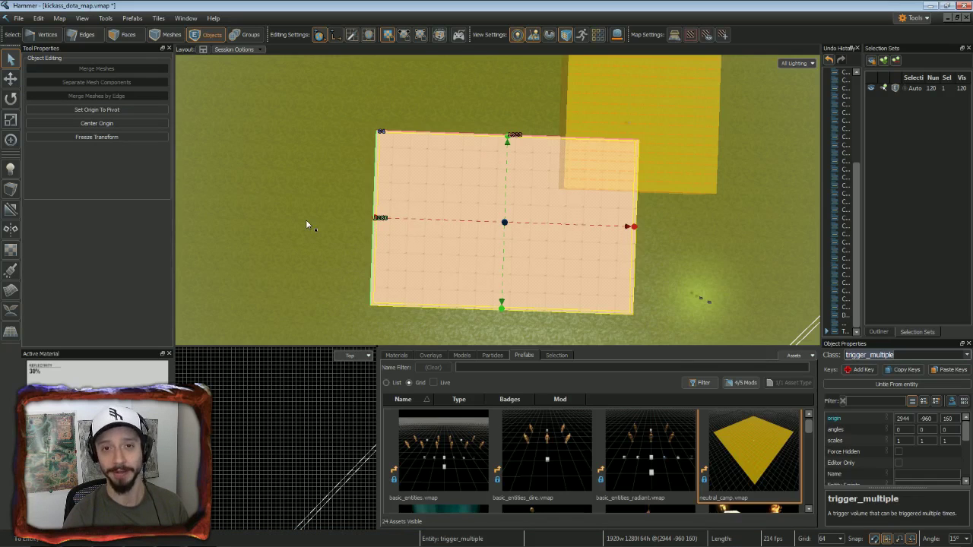
{"action": "left_click", "coordinate": [522, 186]}
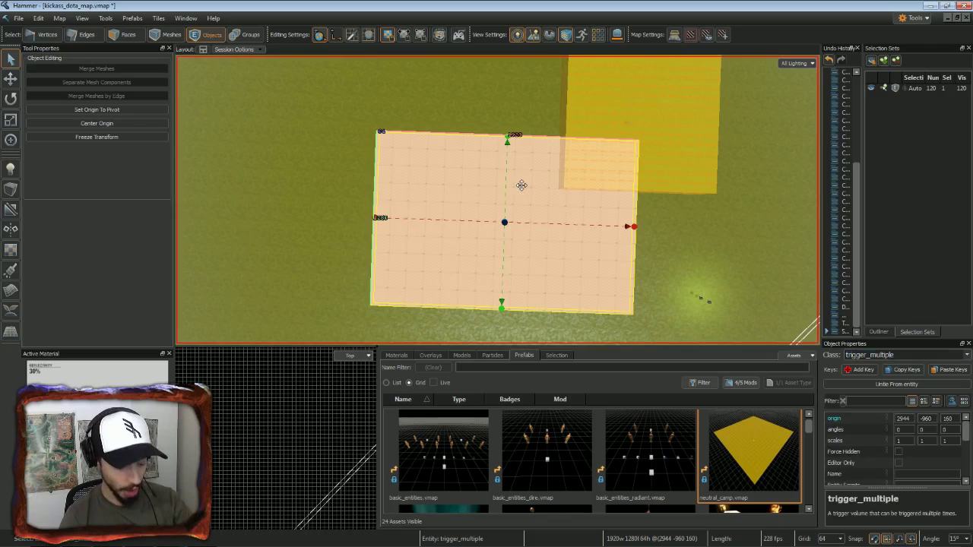
{"action": "key", "text": "alt+Return"}
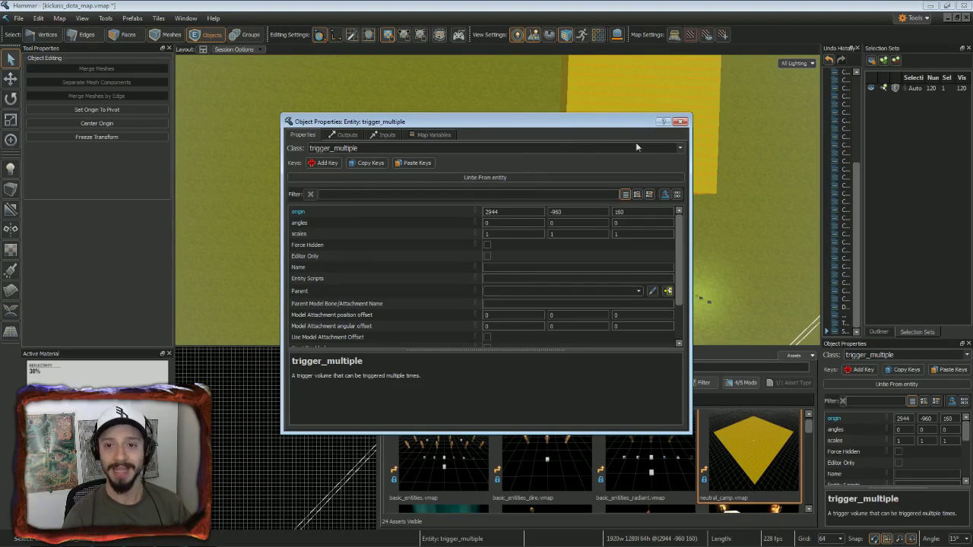
{"action": "left_click", "coordinate": [487, 148]}
{"action": "scroll", "coordinate": [477, 200], "scroll_direction": "down", "scroll_amount": 1}
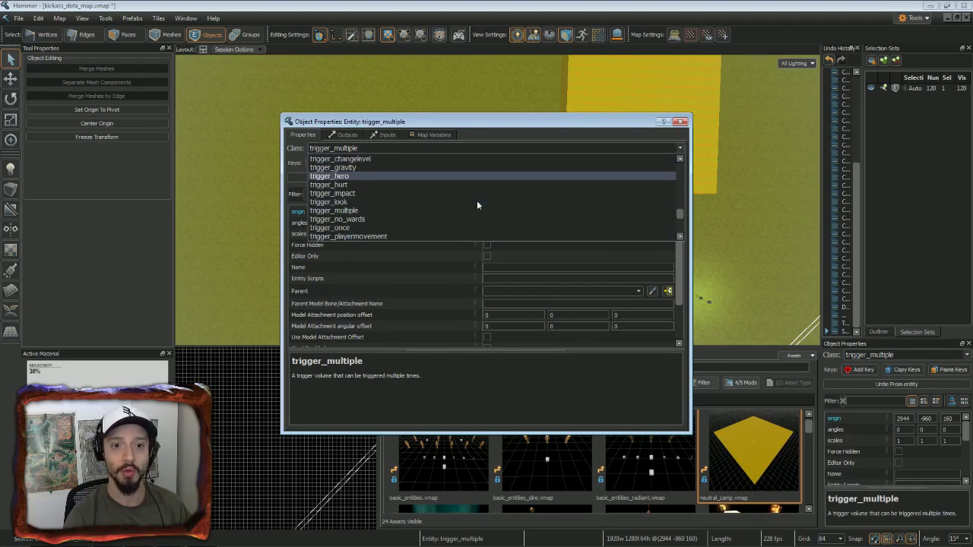
{"action": "left_click", "coordinate": [382, 219]}
Enable the trigger's "Everything (not including physics debris)" spawnflag and disable "Clients" and the object-mass flag.
{"action": "left_click_drag", "start_coordinate": [684, 234], "coordinate": [686, 320]}
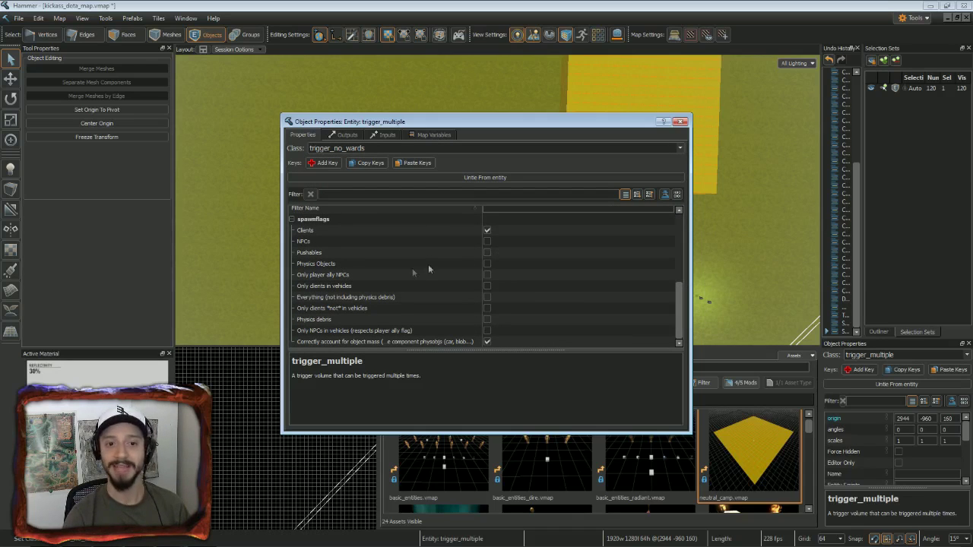
{"action": "left_click", "coordinate": [487, 297]}
{"action": "left_click", "coordinate": [487, 230]}
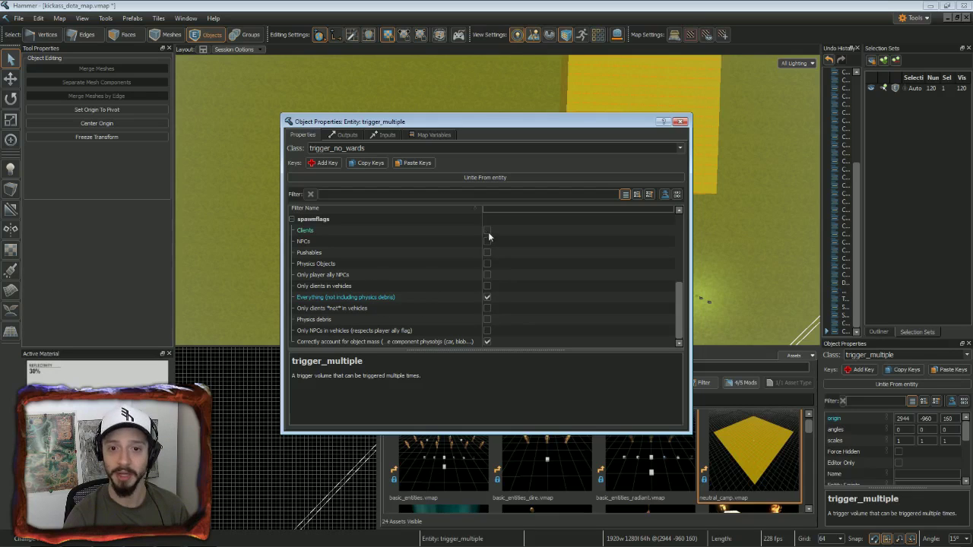
{"action": "left_click", "coordinate": [487, 341]}
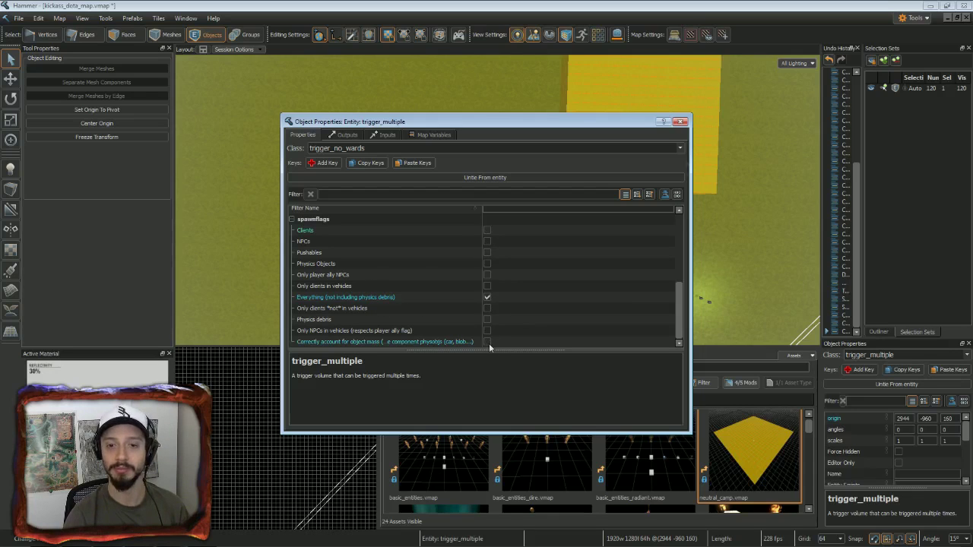
{"action": "left_click", "coordinate": [681, 121]}
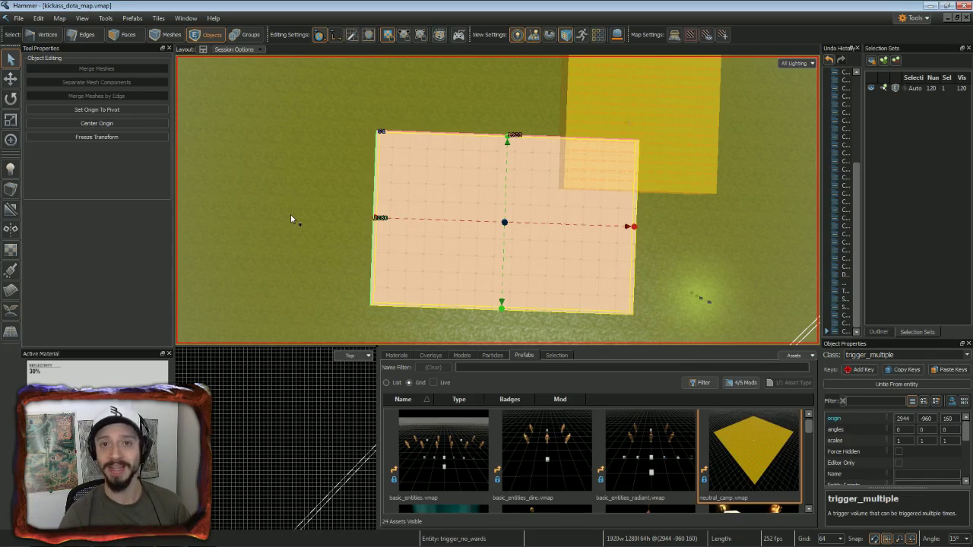
Run a full compile of the map with minimap creation on load enabled, accepting that the existing minimap image is overwritten.
{"action": "key", "text": "F9"}
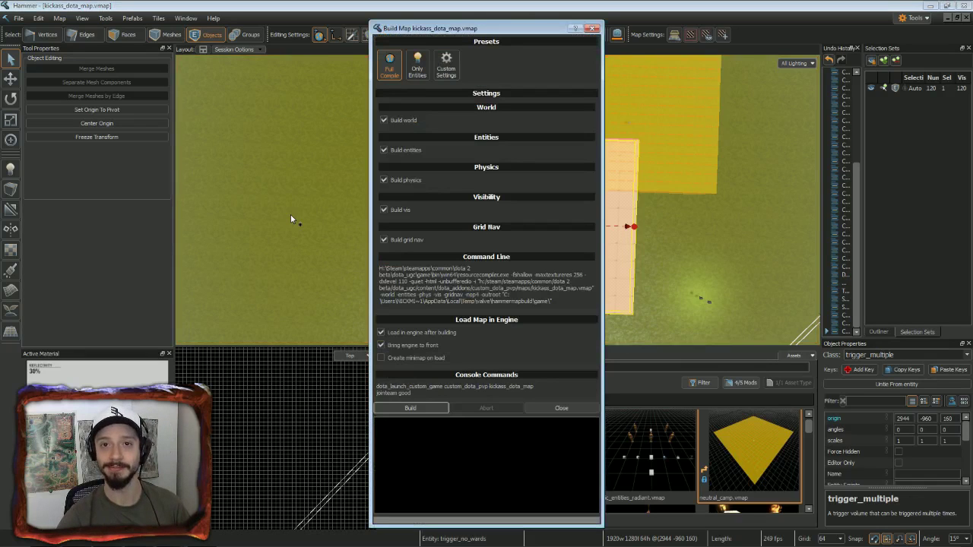
{"action": "left_click", "coordinate": [381, 357]}
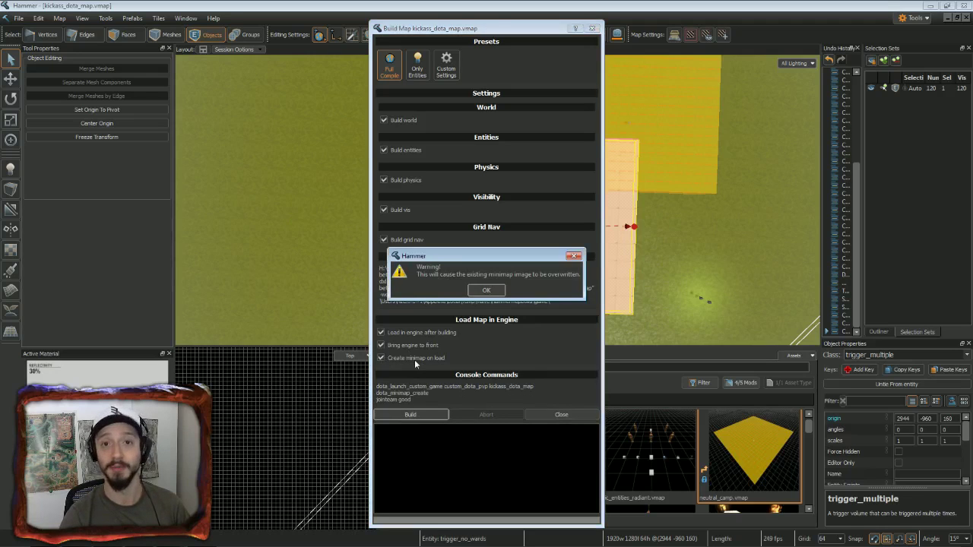
{"action": "left_click", "coordinate": [486, 291]}
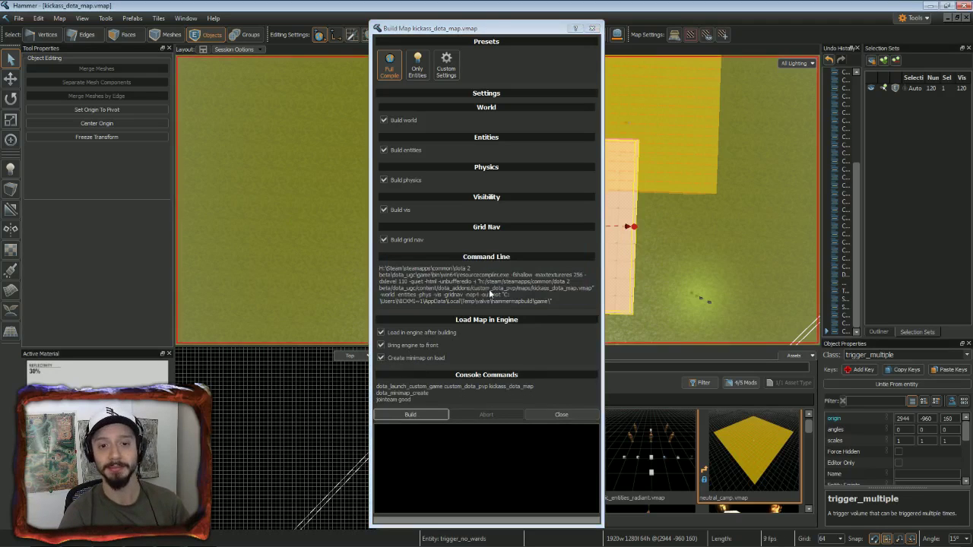
{"action": "left_click", "coordinate": [428, 418]}
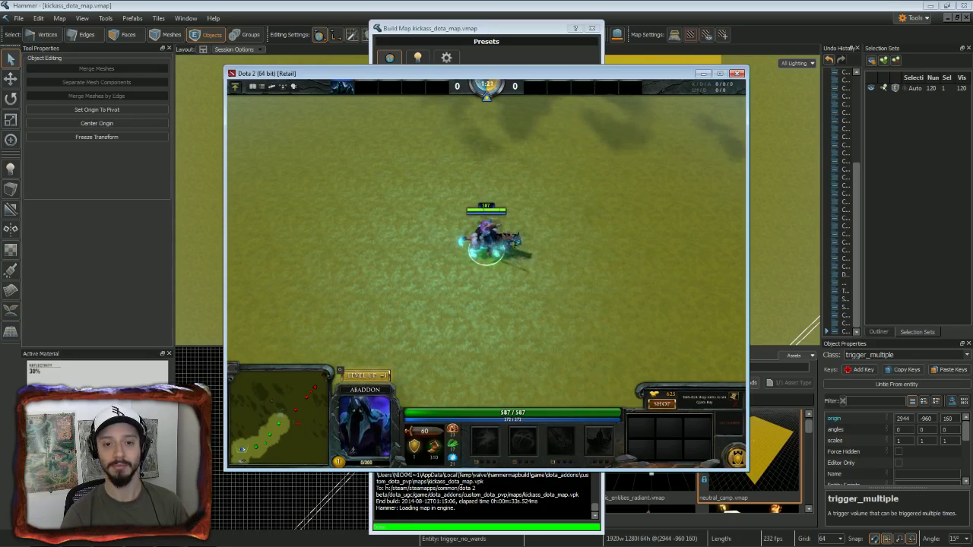
Switch to the Dota 2 window and start testing the built map by moving the hero a short distance across the grass.
{"action": "right_click", "coordinate": [495, 301]}
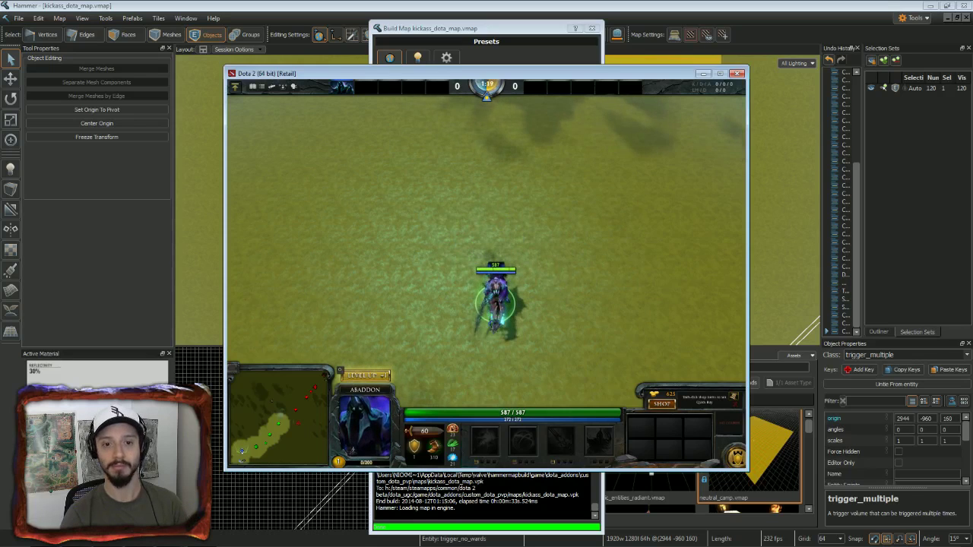